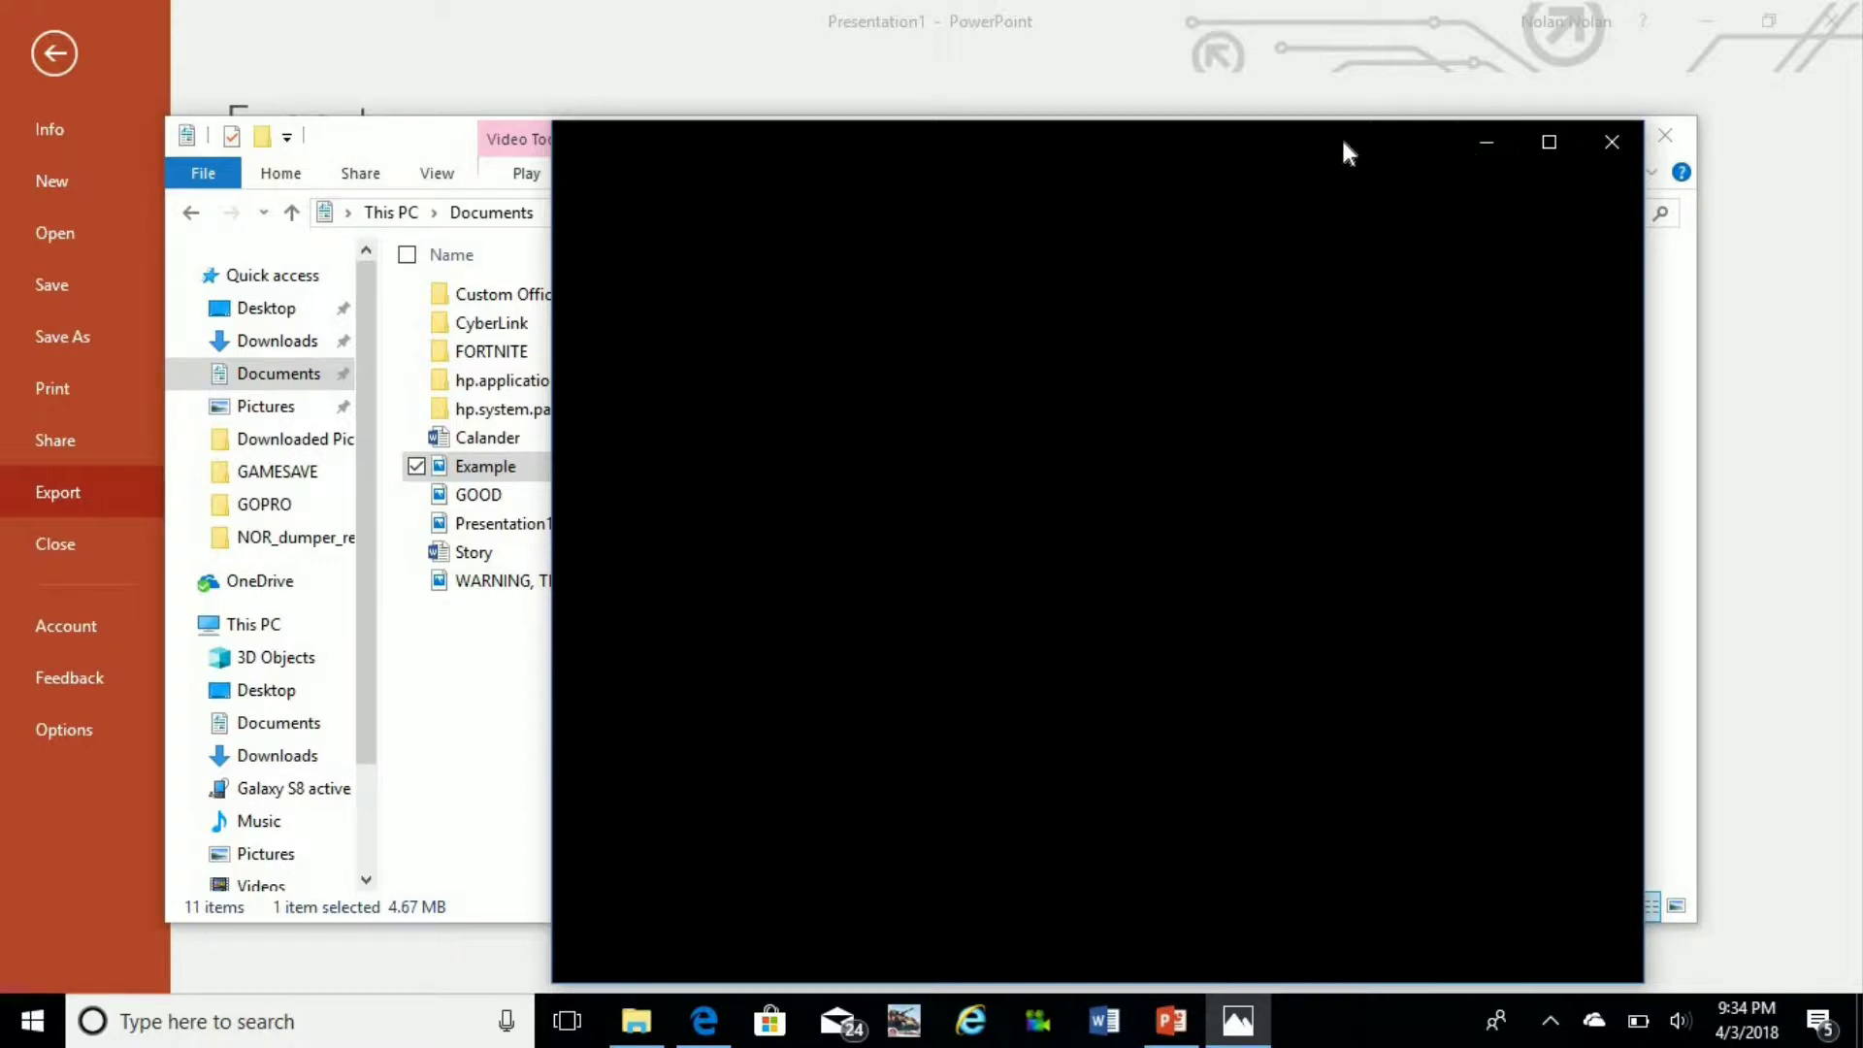
- Preview the exported Example.mp4 video in Photos, minimize it, and return to the slide editing view in PowerPoint
{"action": "left_click_drag", "start_coordinate": [1320, 165], "coordinate": [1159, 130]}
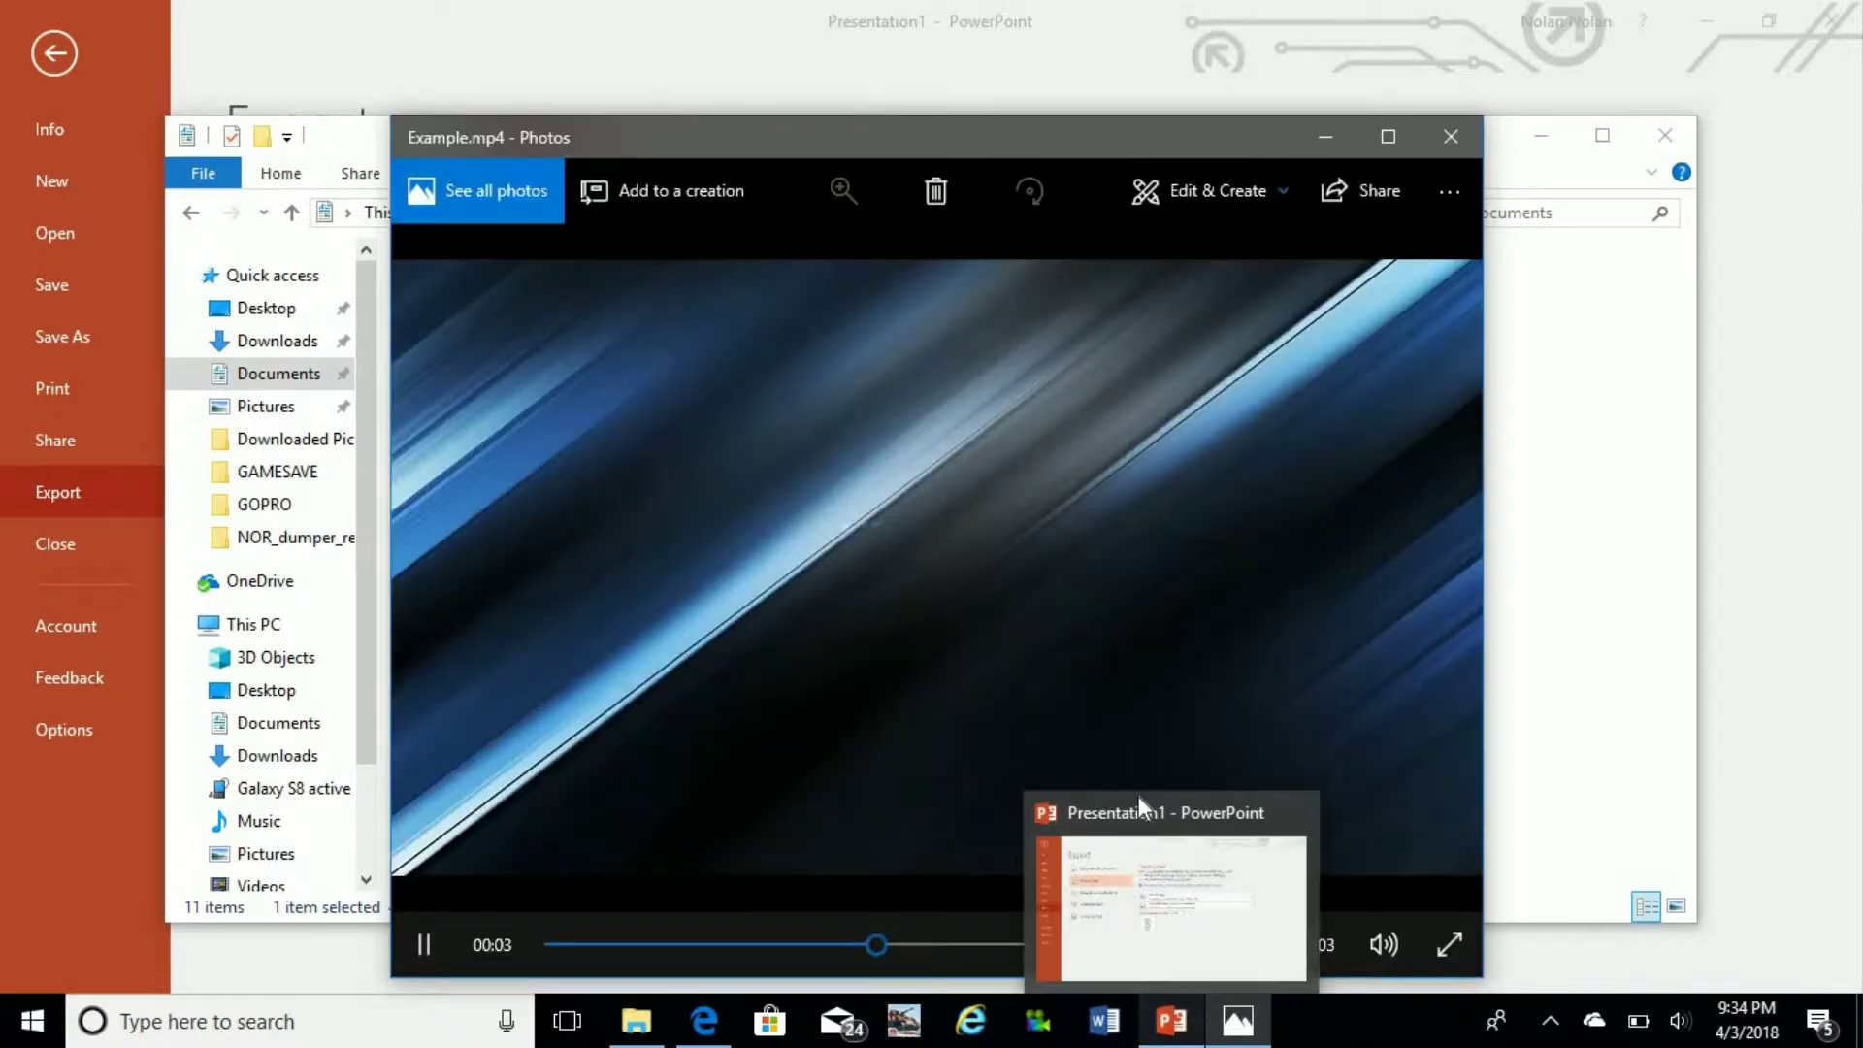
{"action": "left_click", "coordinate": [1138, 806]}
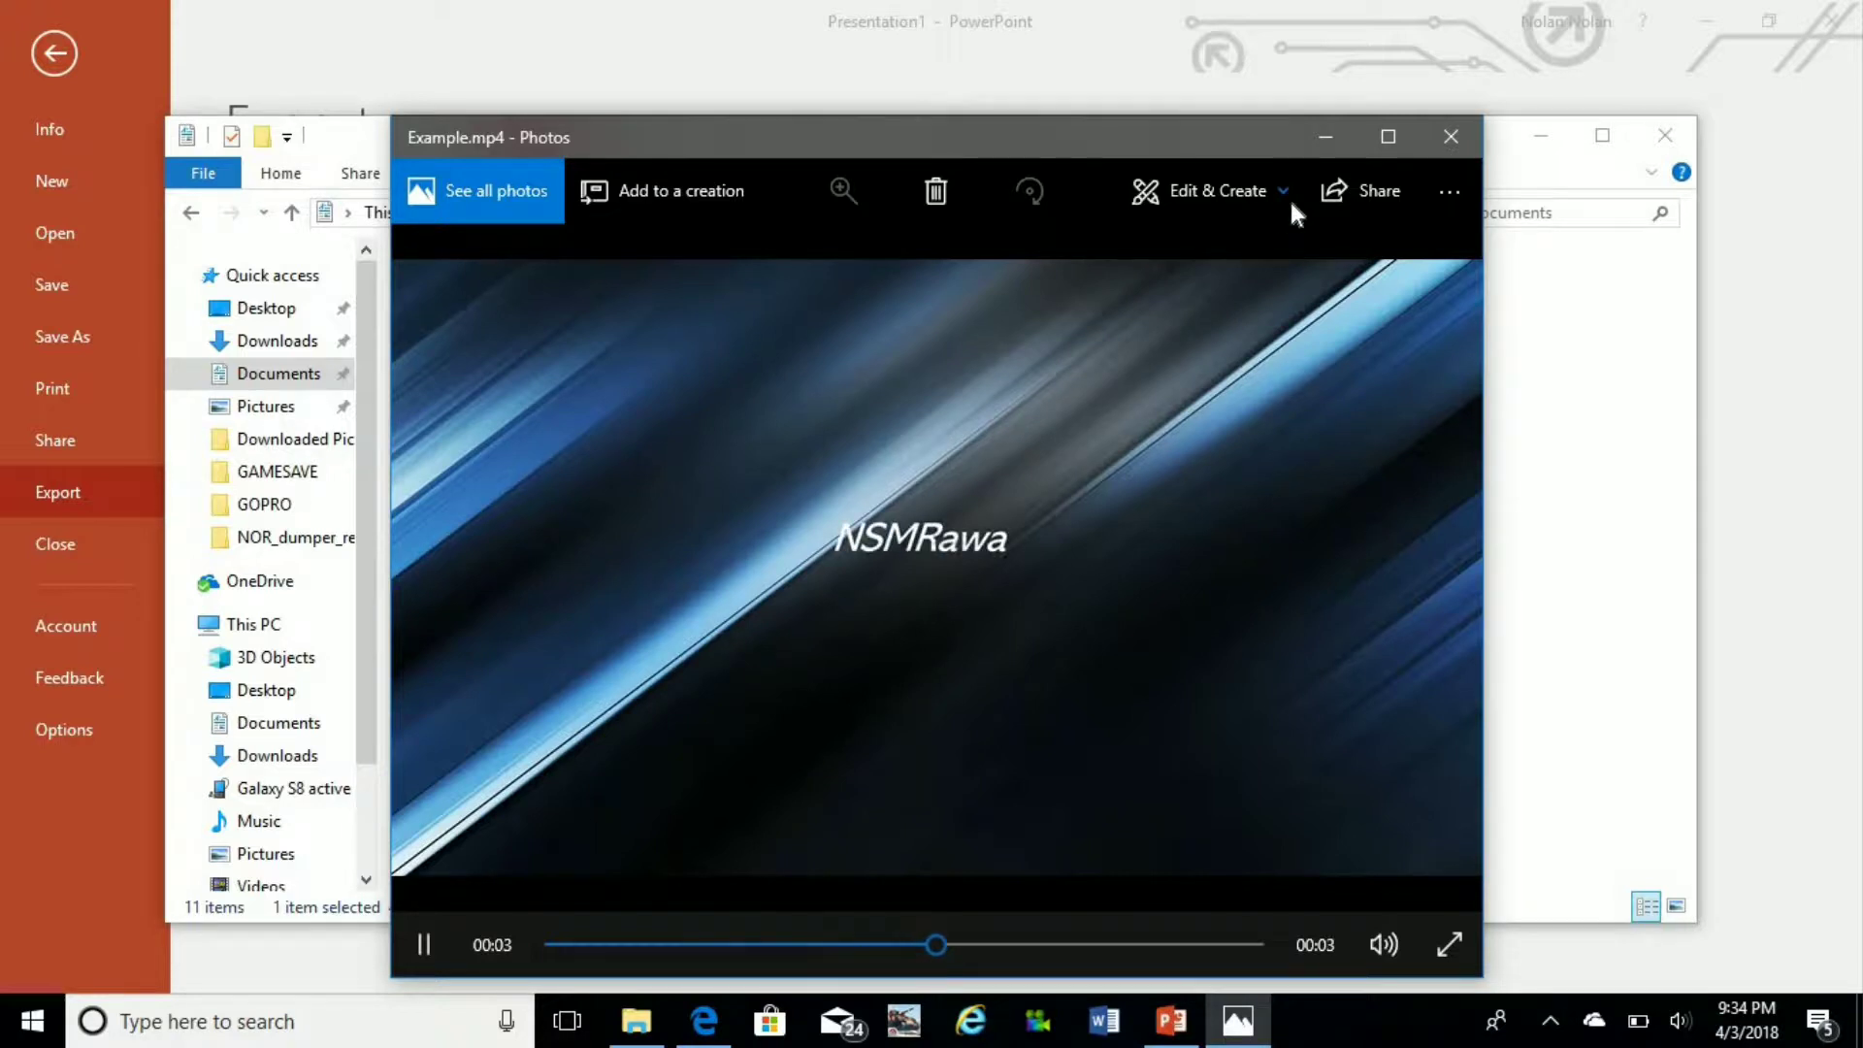
{"action": "left_click", "coordinate": [1325, 138]}
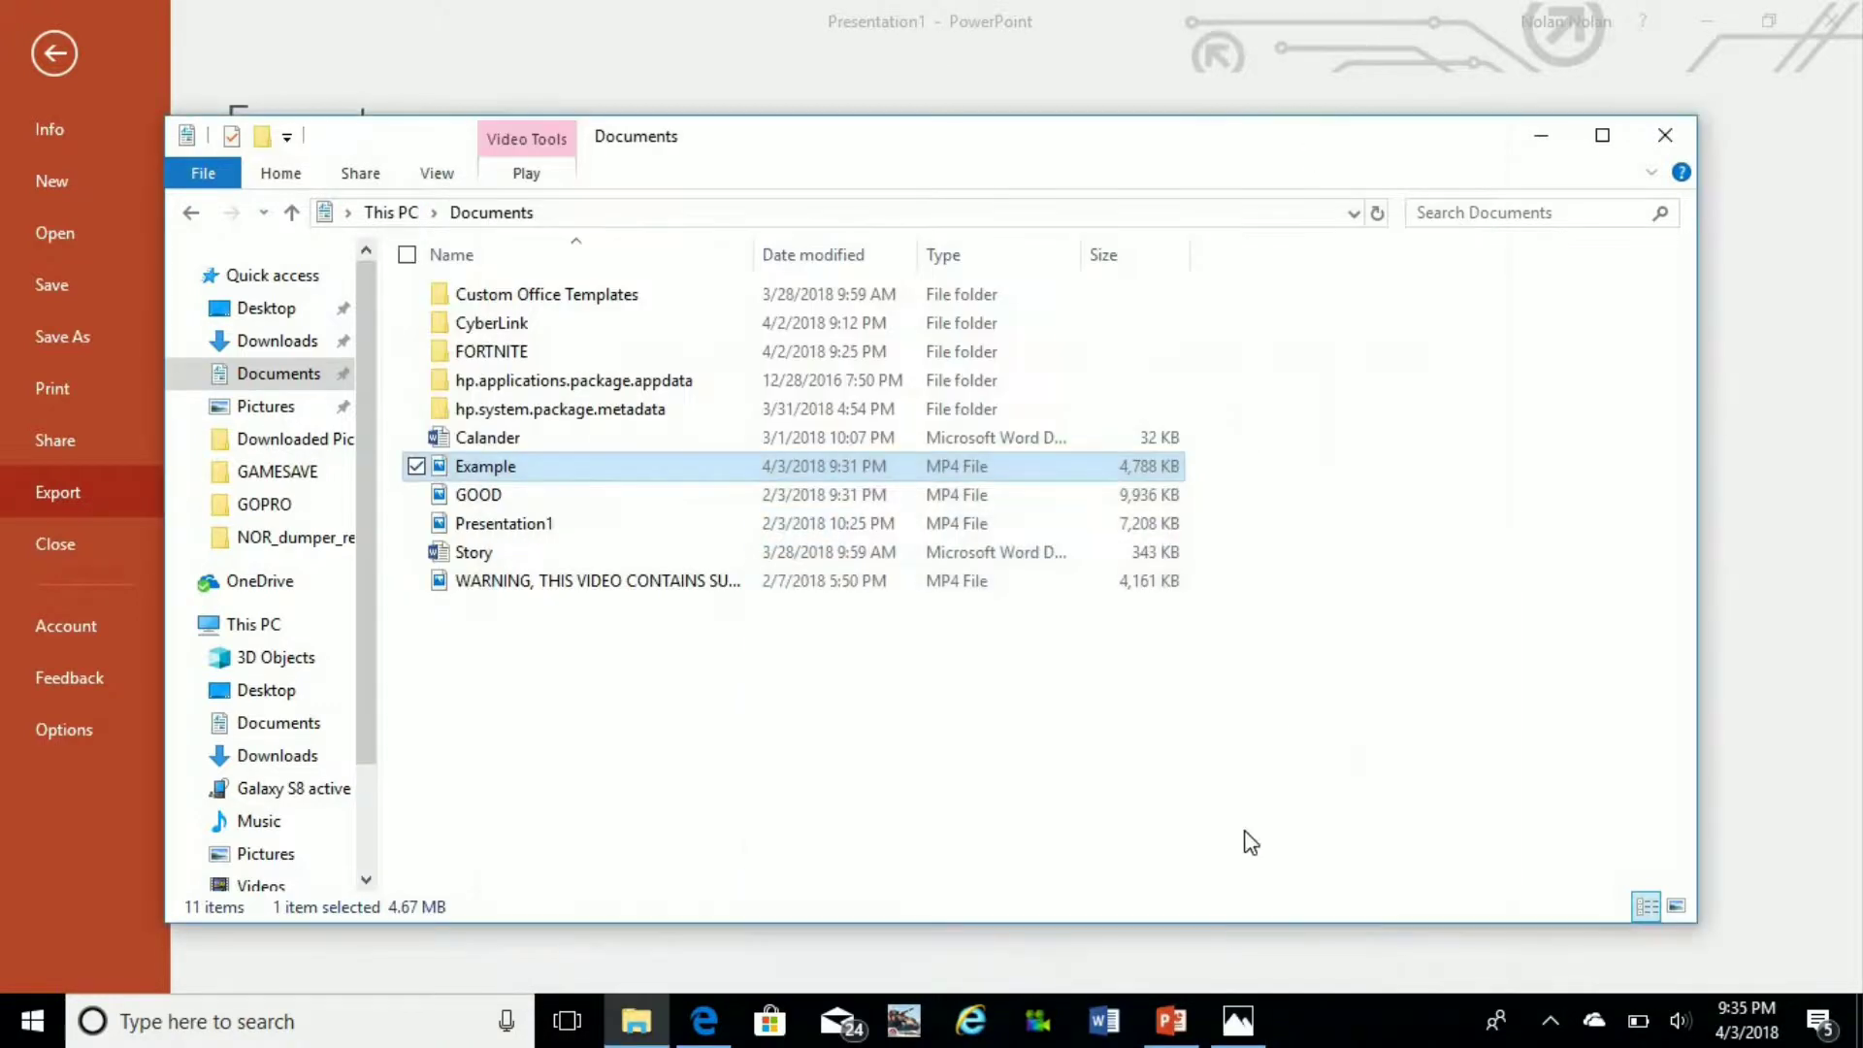
{"action": "left_click", "coordinate": [1190, 1025]}
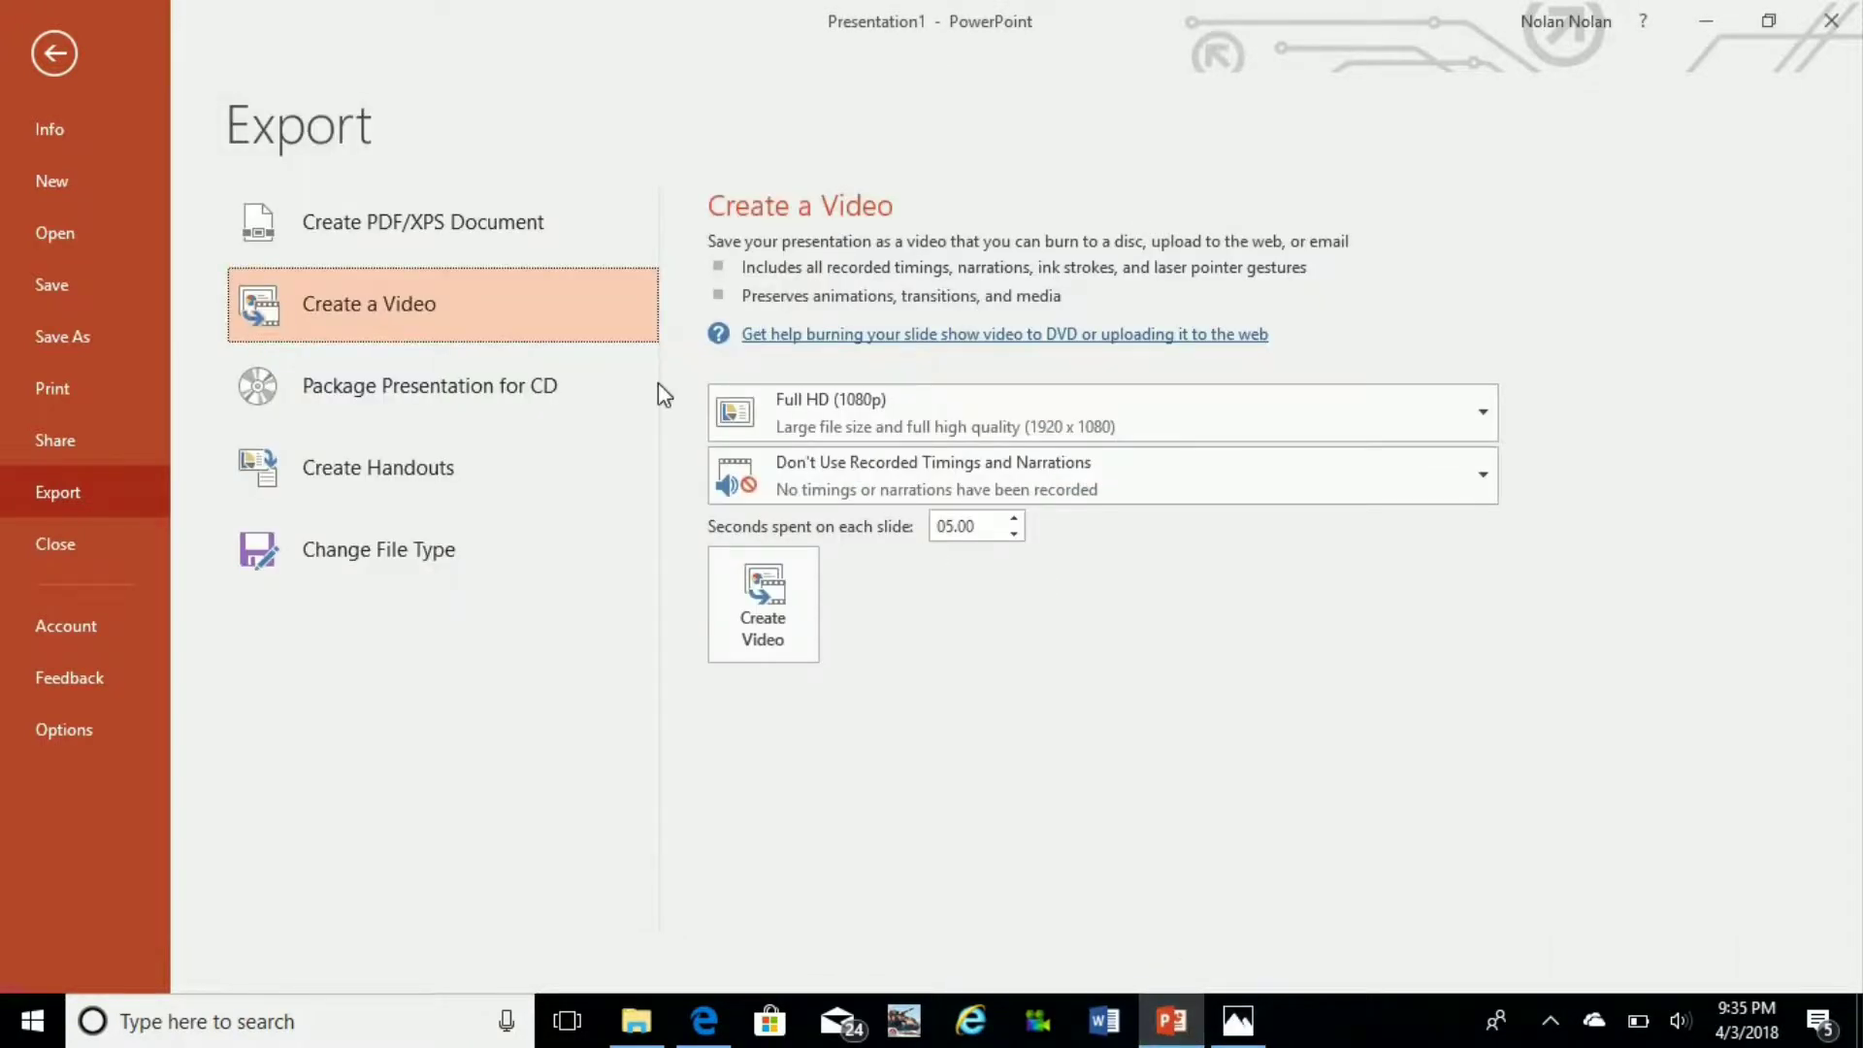
{"action": "left_click", "coordinate": [42, 37]}
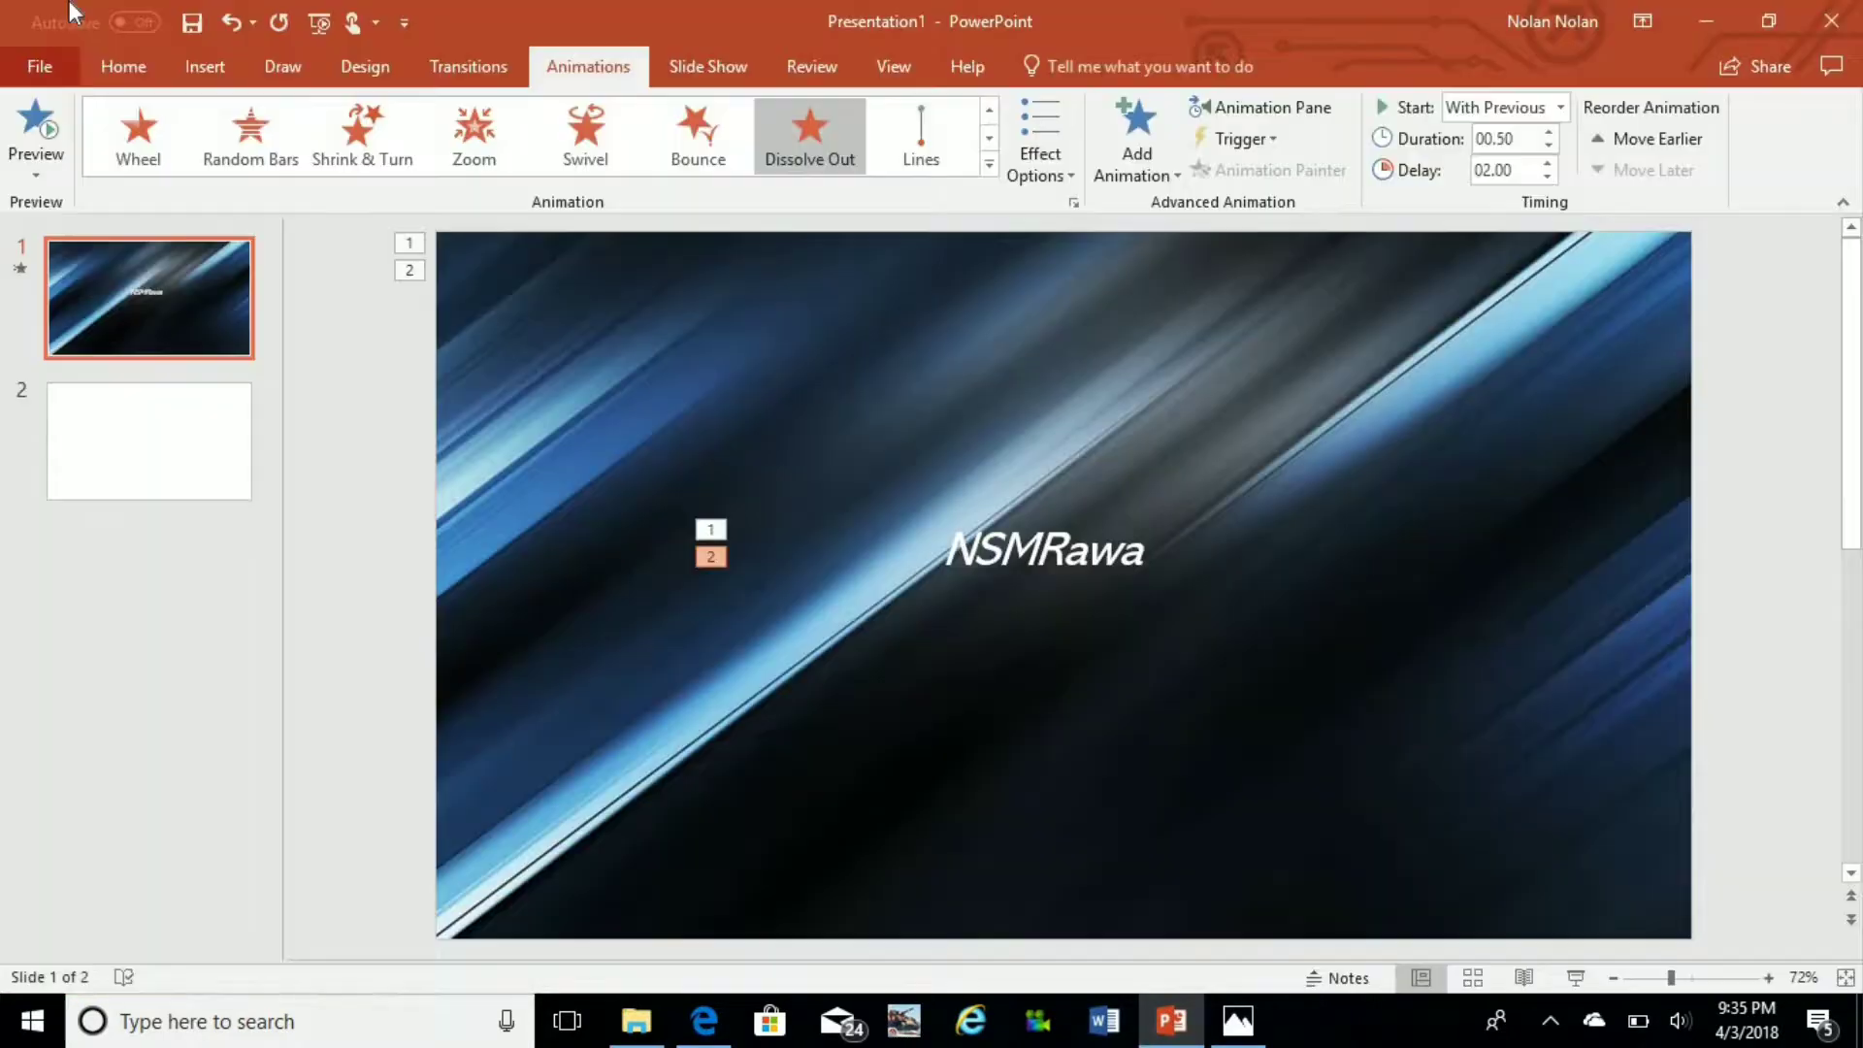
{"action": "left_click", "coordinate": [205, 66]}
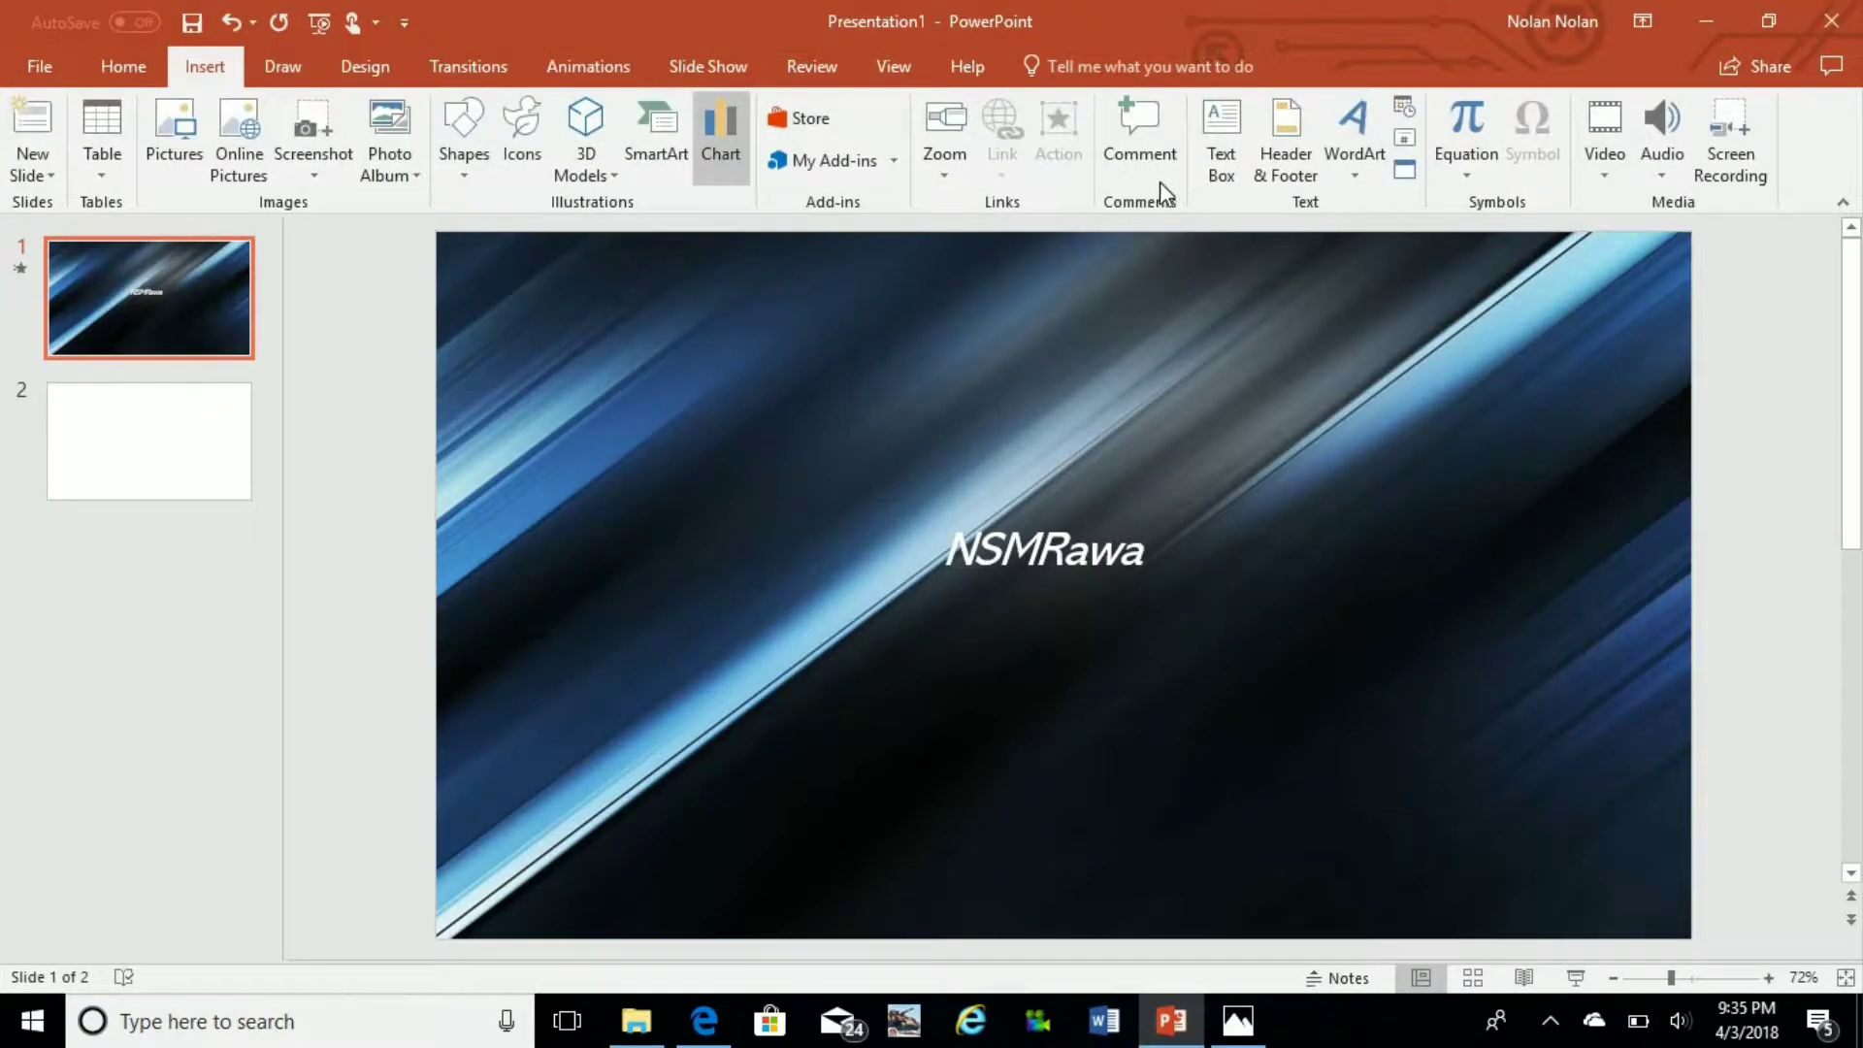
{"action": "left_click", "coordinate": [1660, 121]}
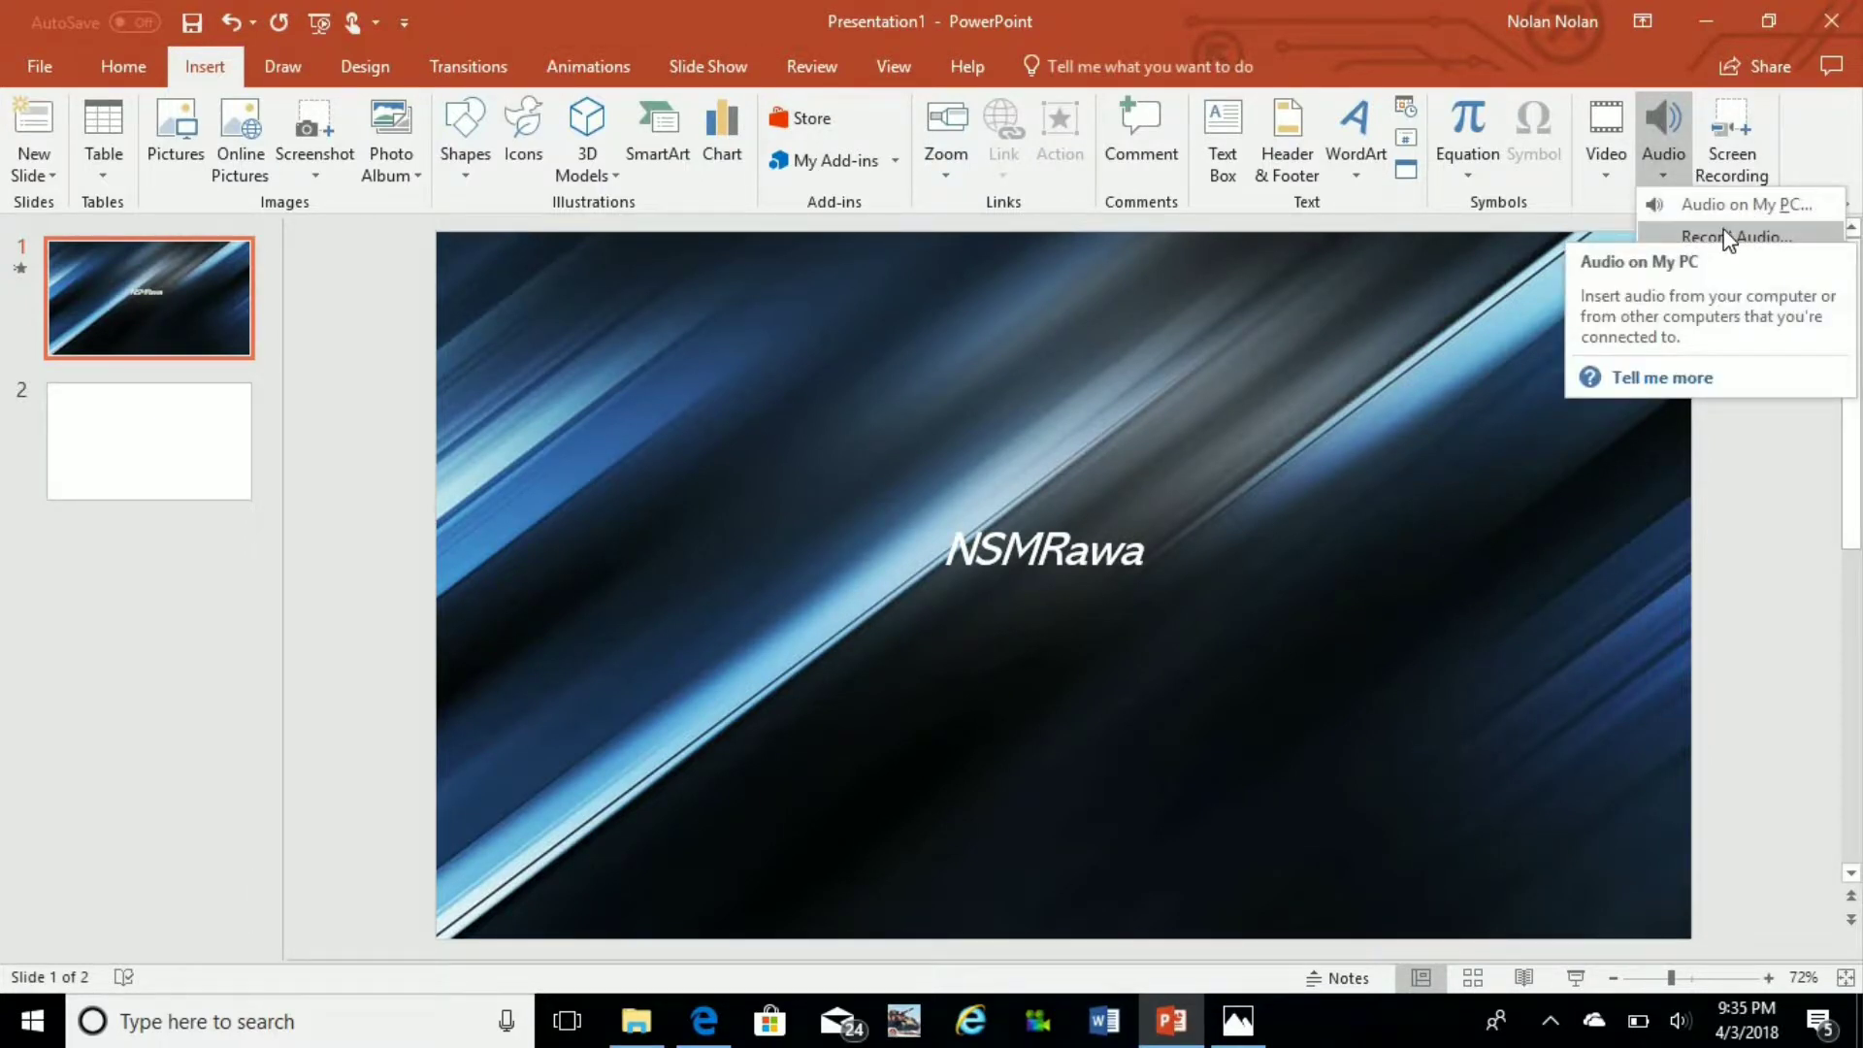
{"action": "left_click", "coordinate": [1724, 233]}
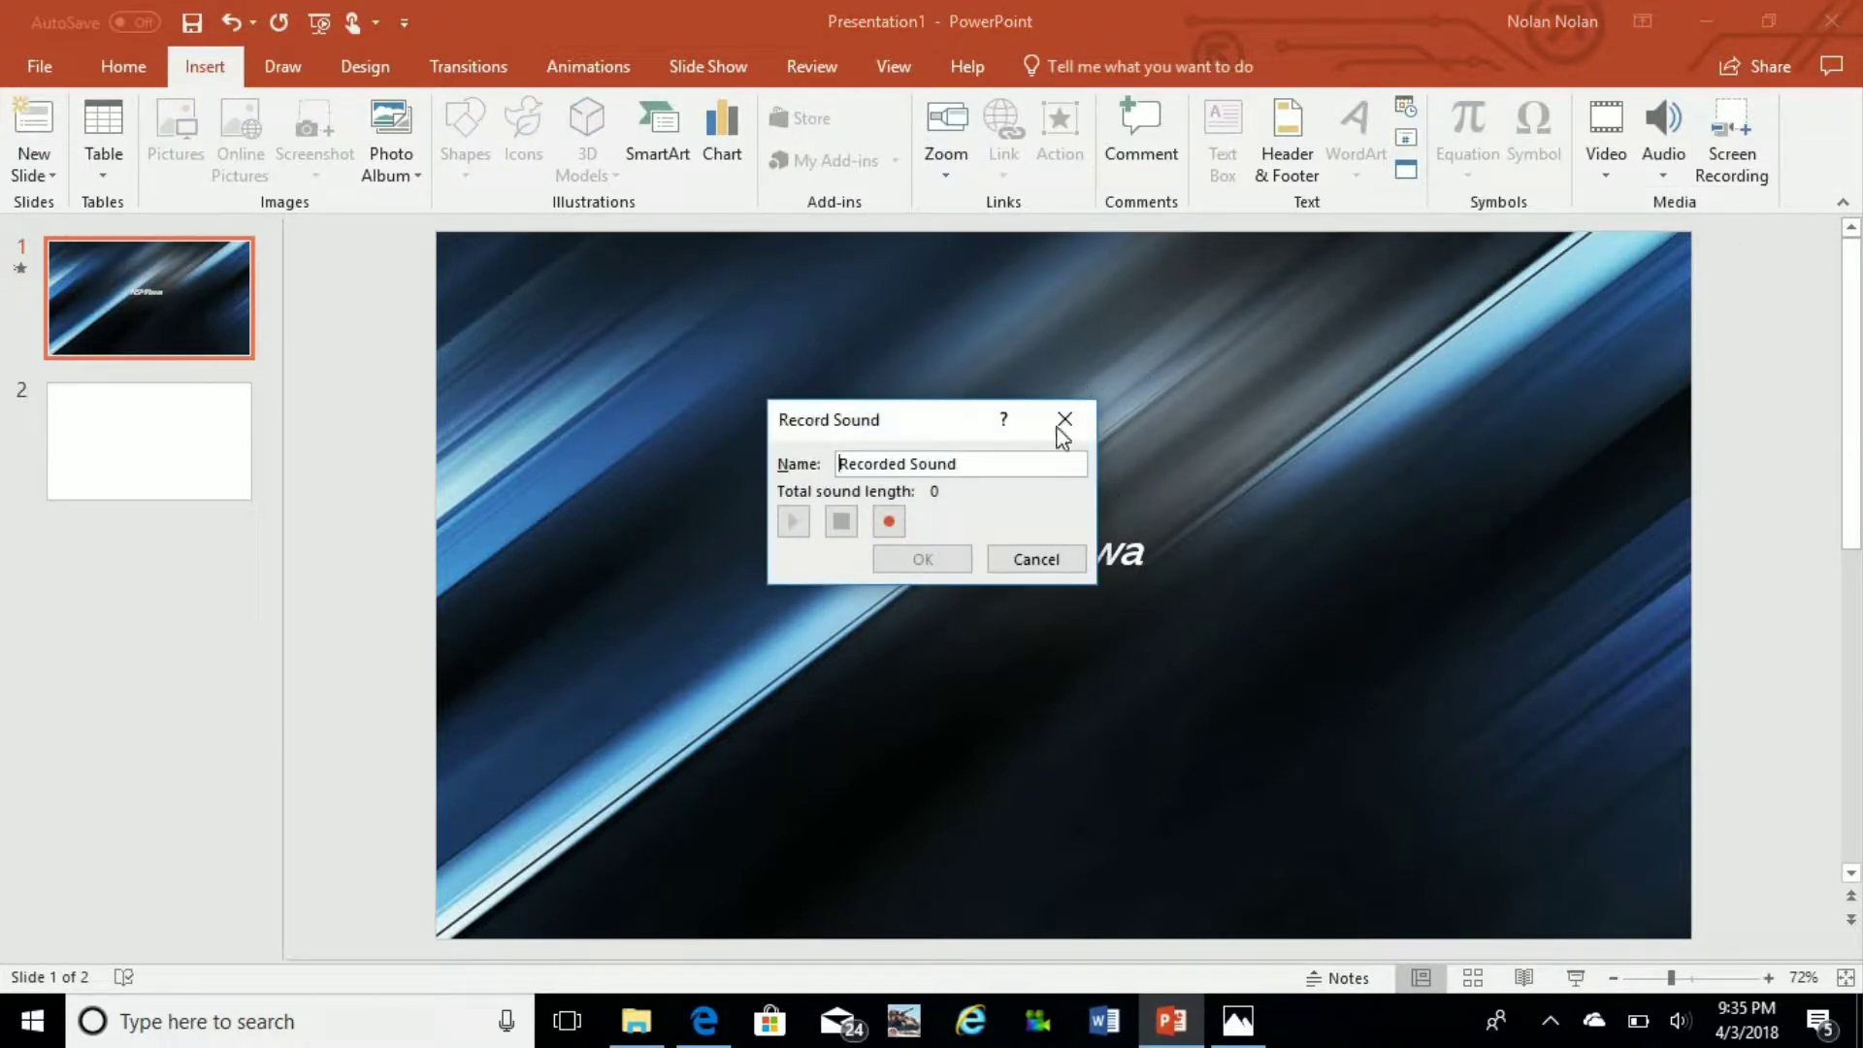
{"action": "left_click", "coordinate": [1061, 423]}
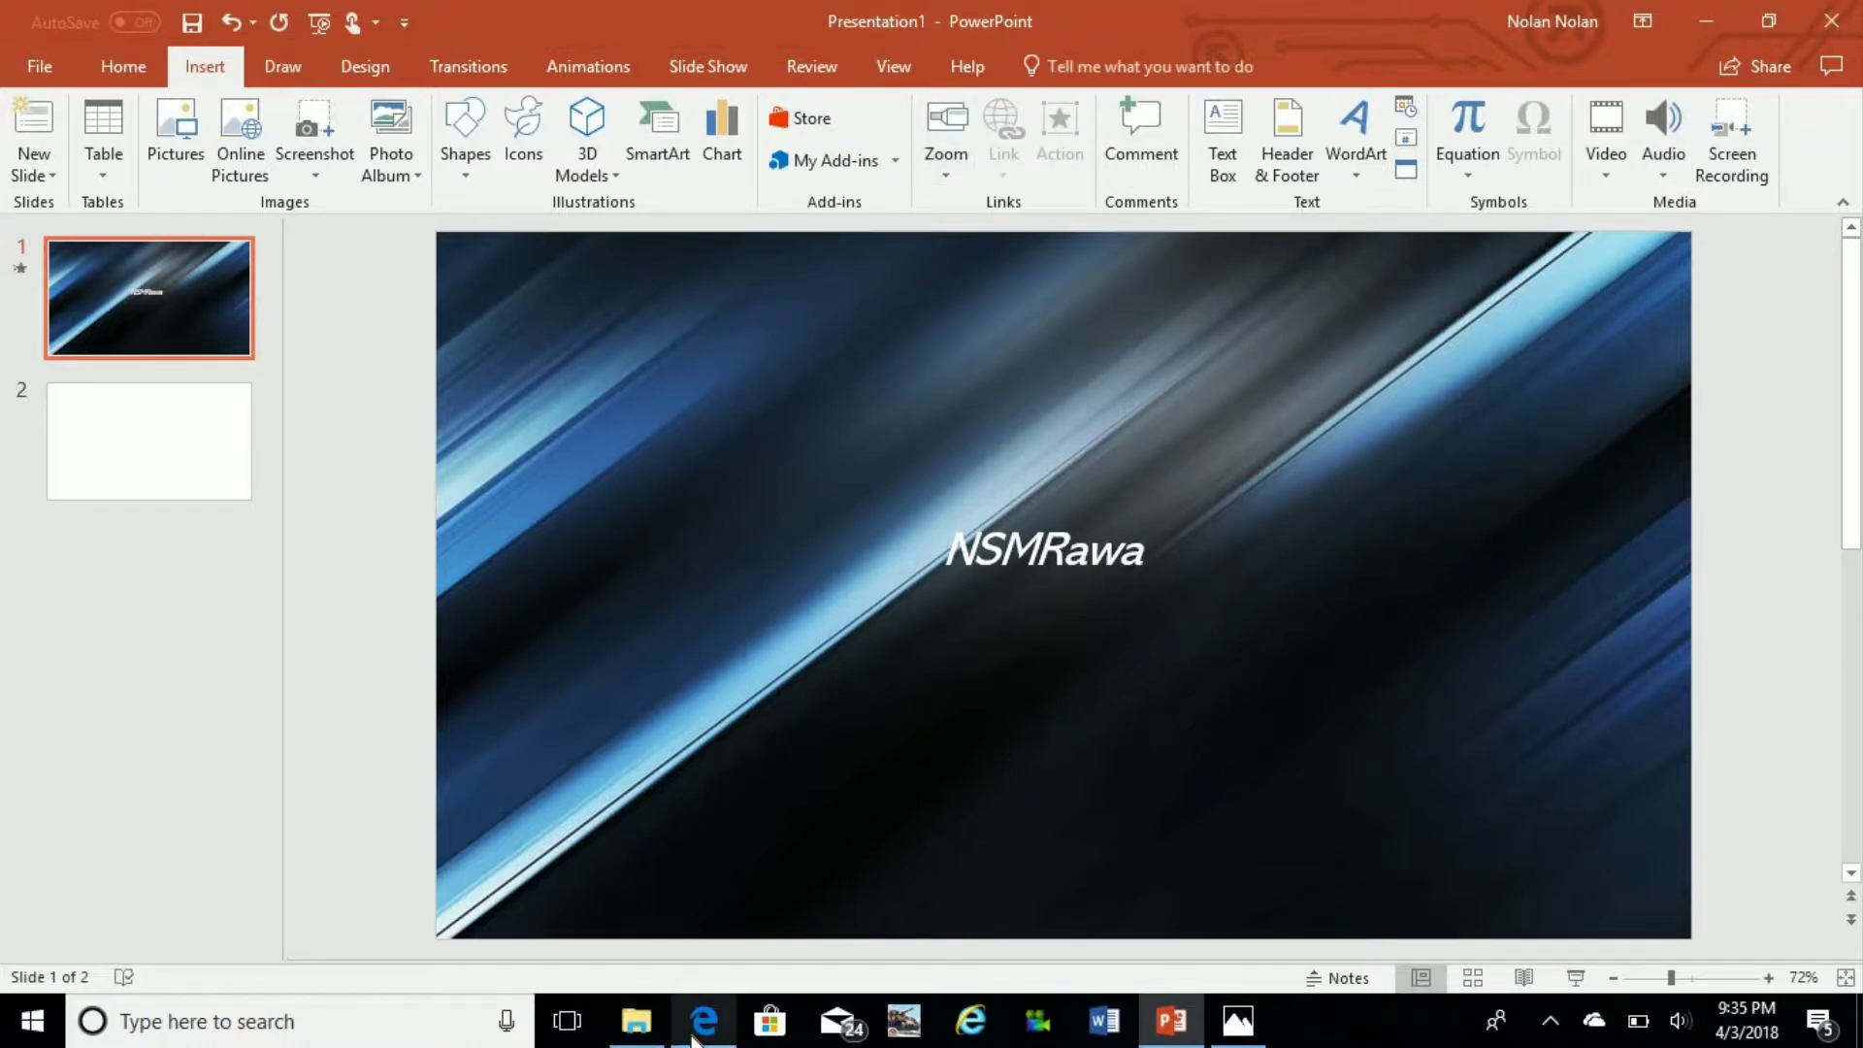
{"action": "mouse_move", "coordinate": [695, 1043]}
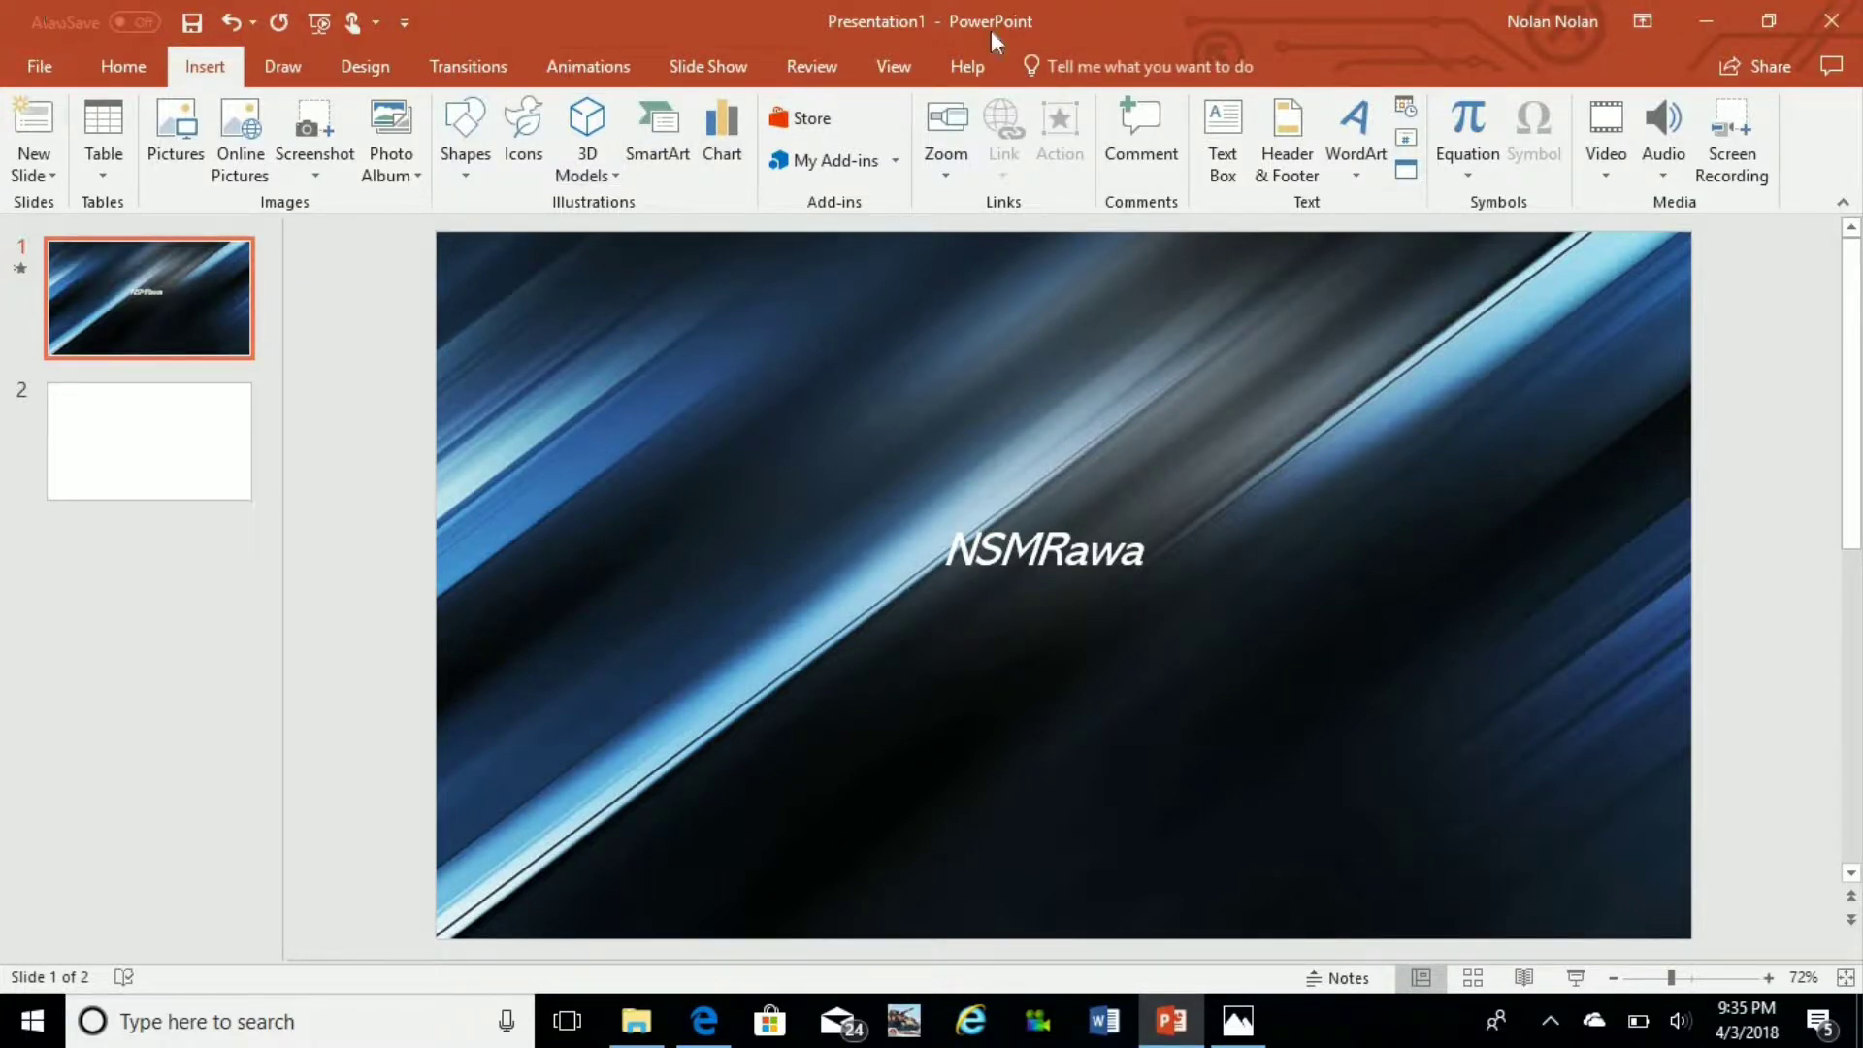
- Close the presentation, saving it as Presentation1 in the Custom Office Templates folder within Documents
{"action": "left_click", "coordinate": [37, 58]}
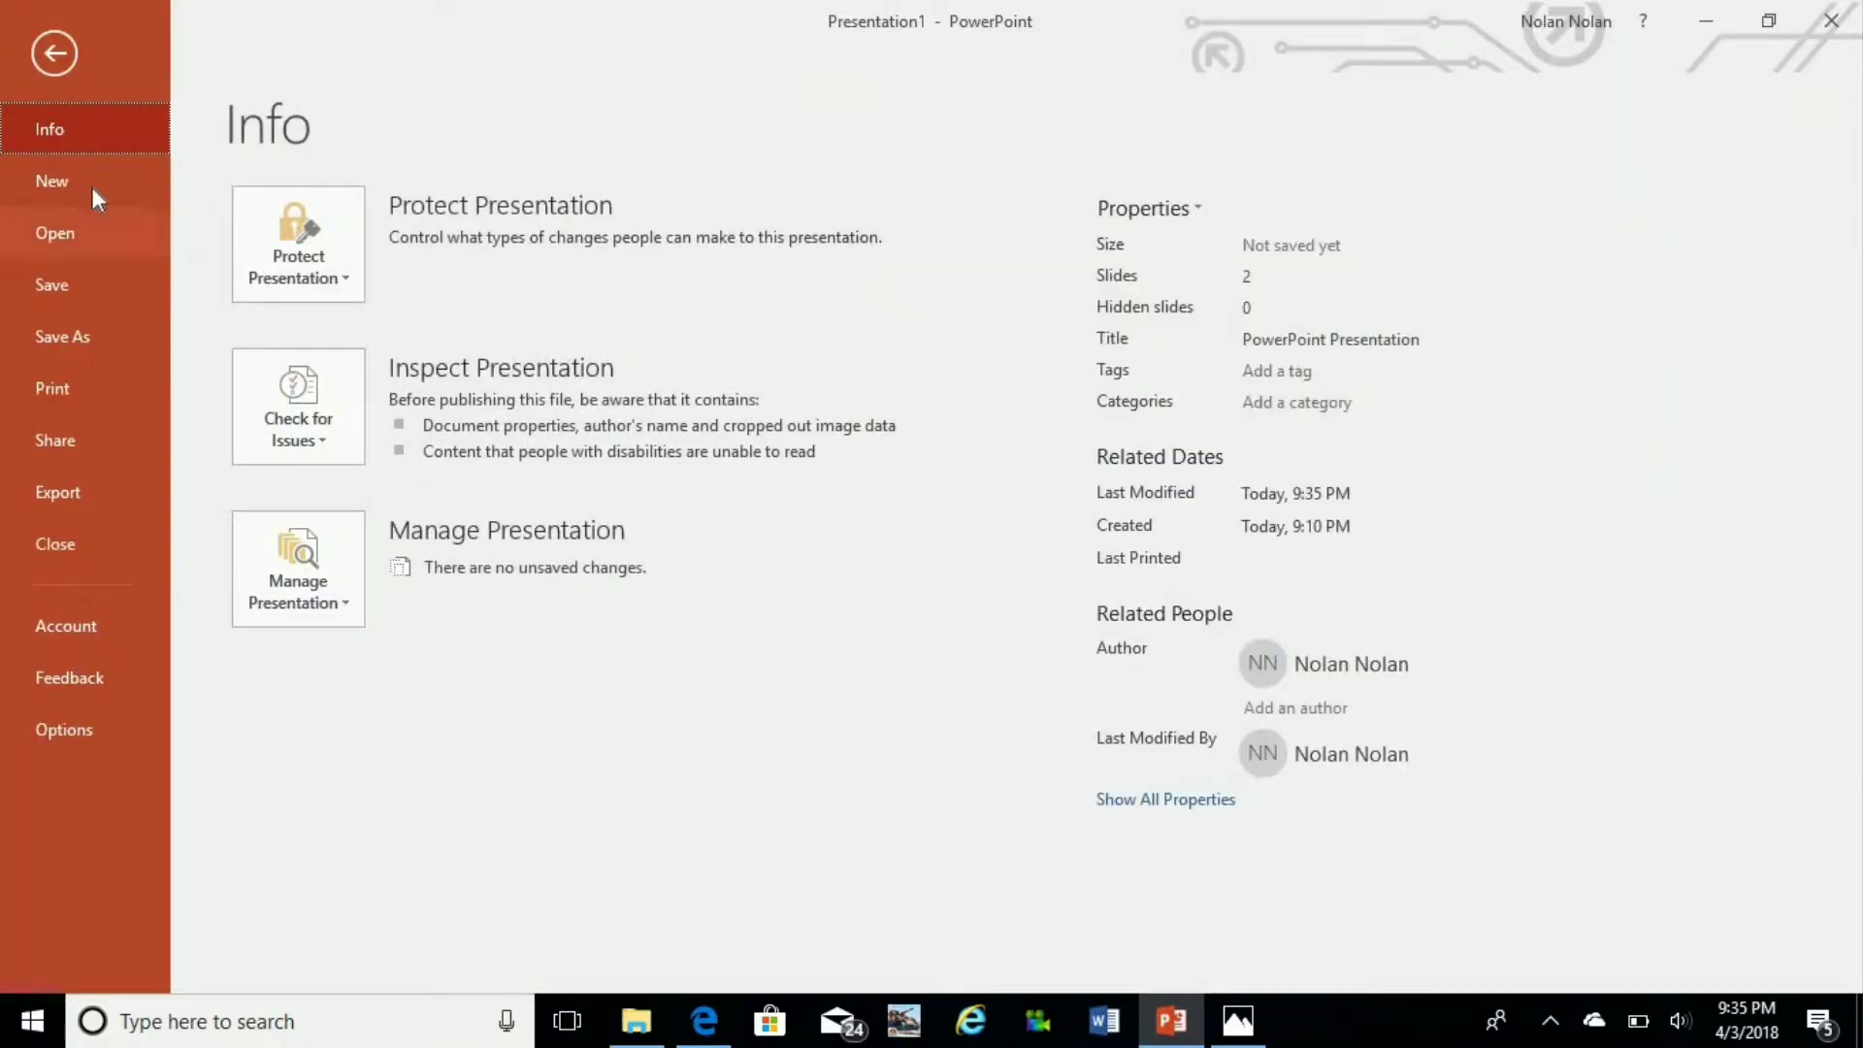
{"action": "key", "text": "Escape"}
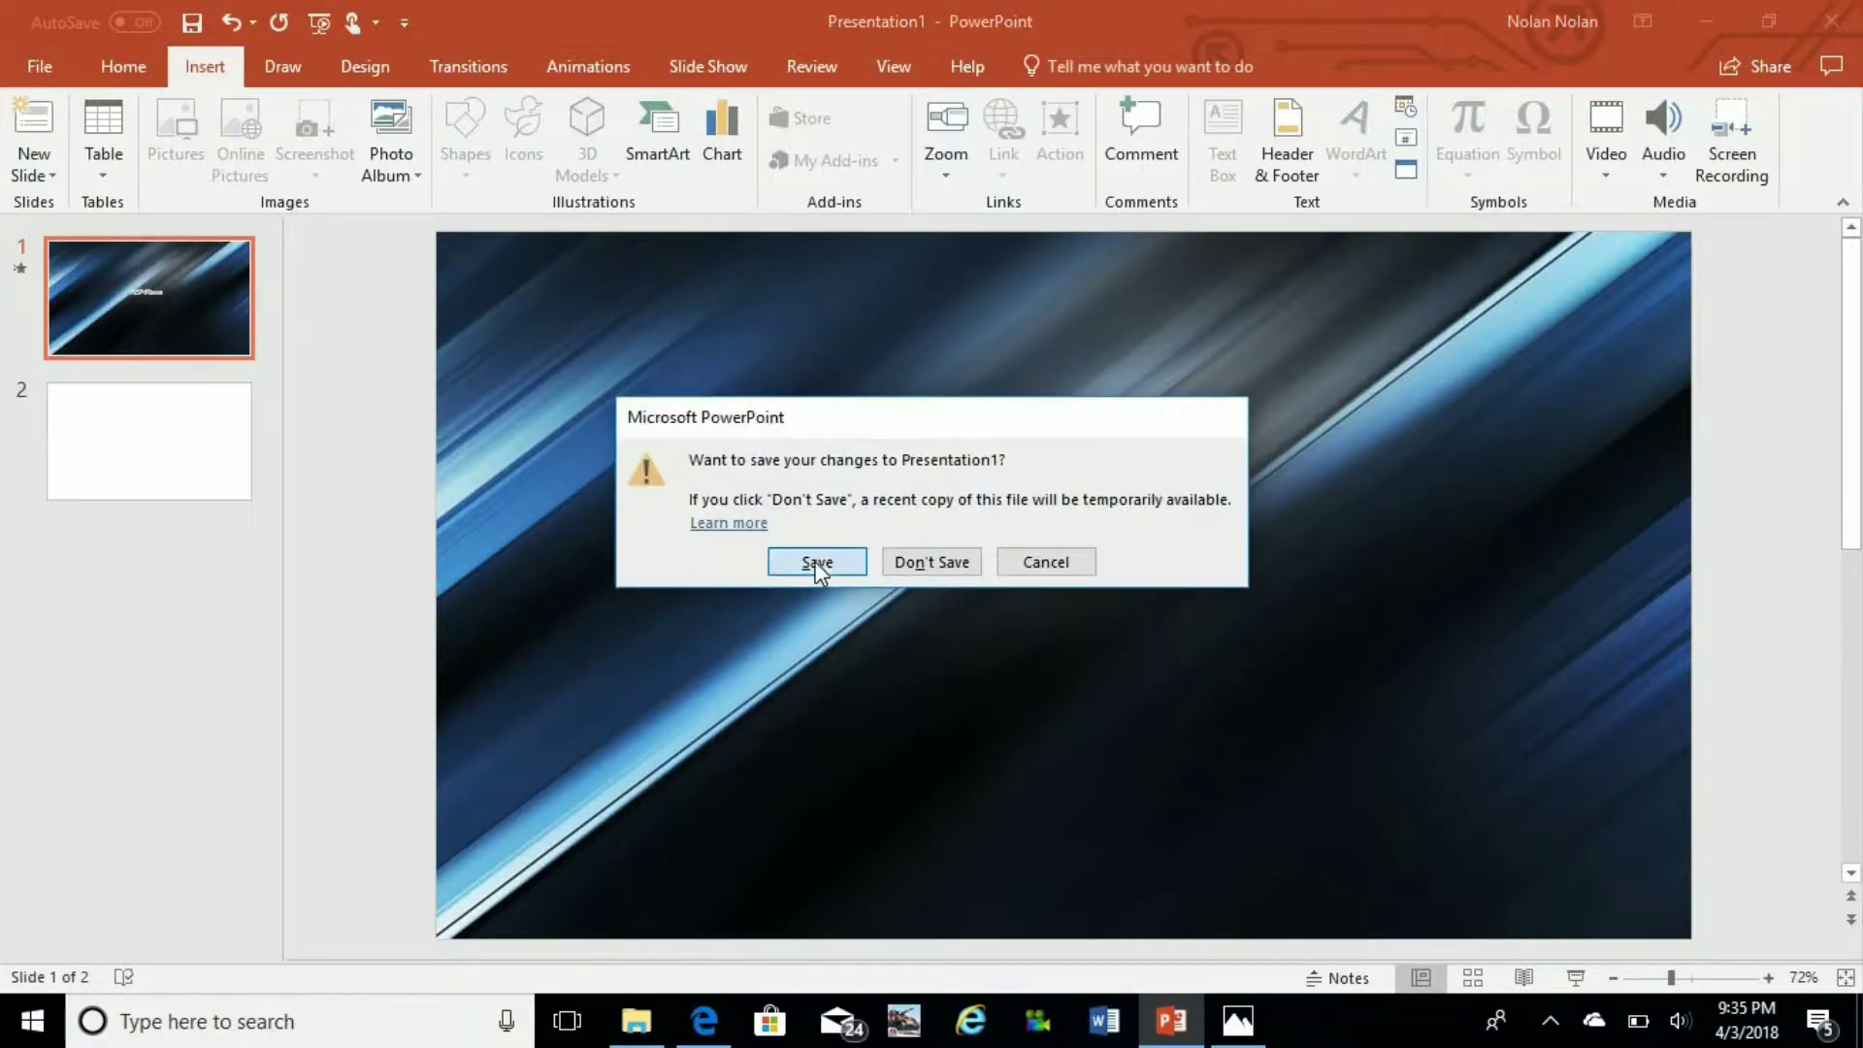
{"action": "left_click", "coordinate": [815, 563]}
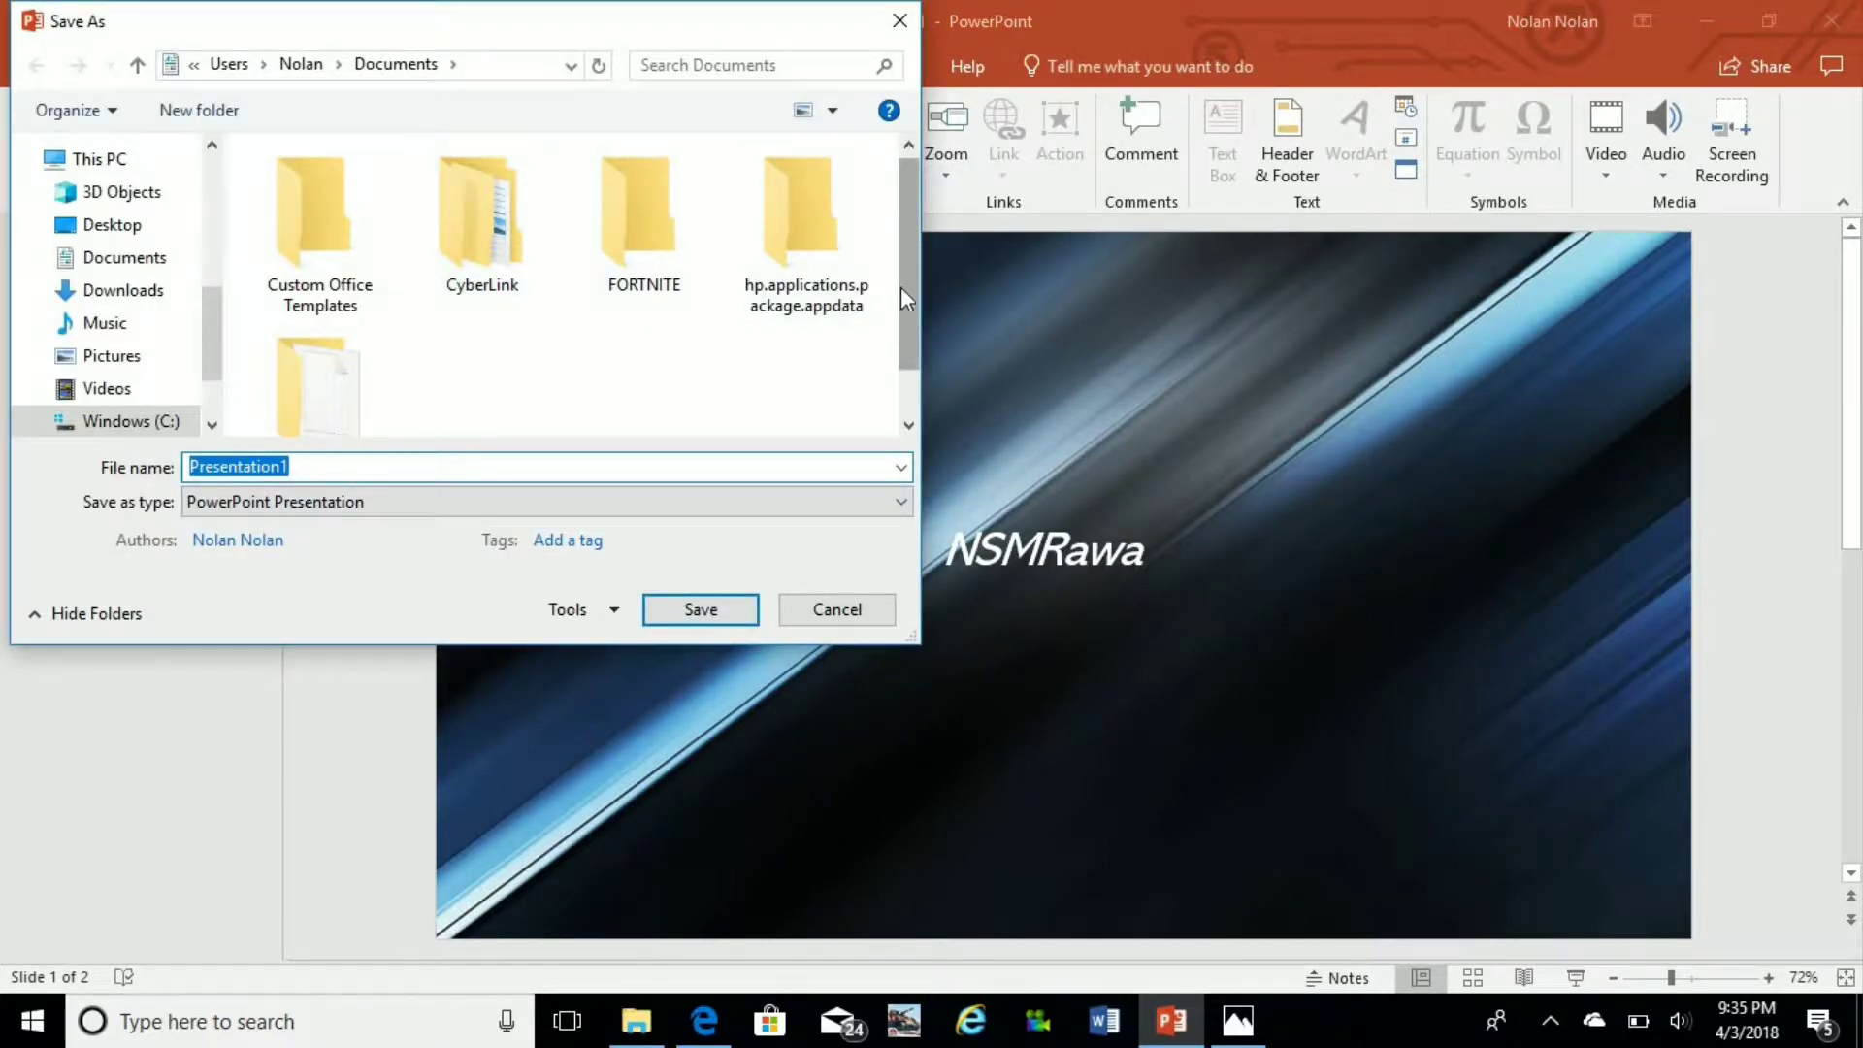
{"action": "scroll", "coordinate": [903, 291], "scroll_direction": "down", "scroll_amount": 1}
{"action": "left_click", "coordinate": [345, 233]}
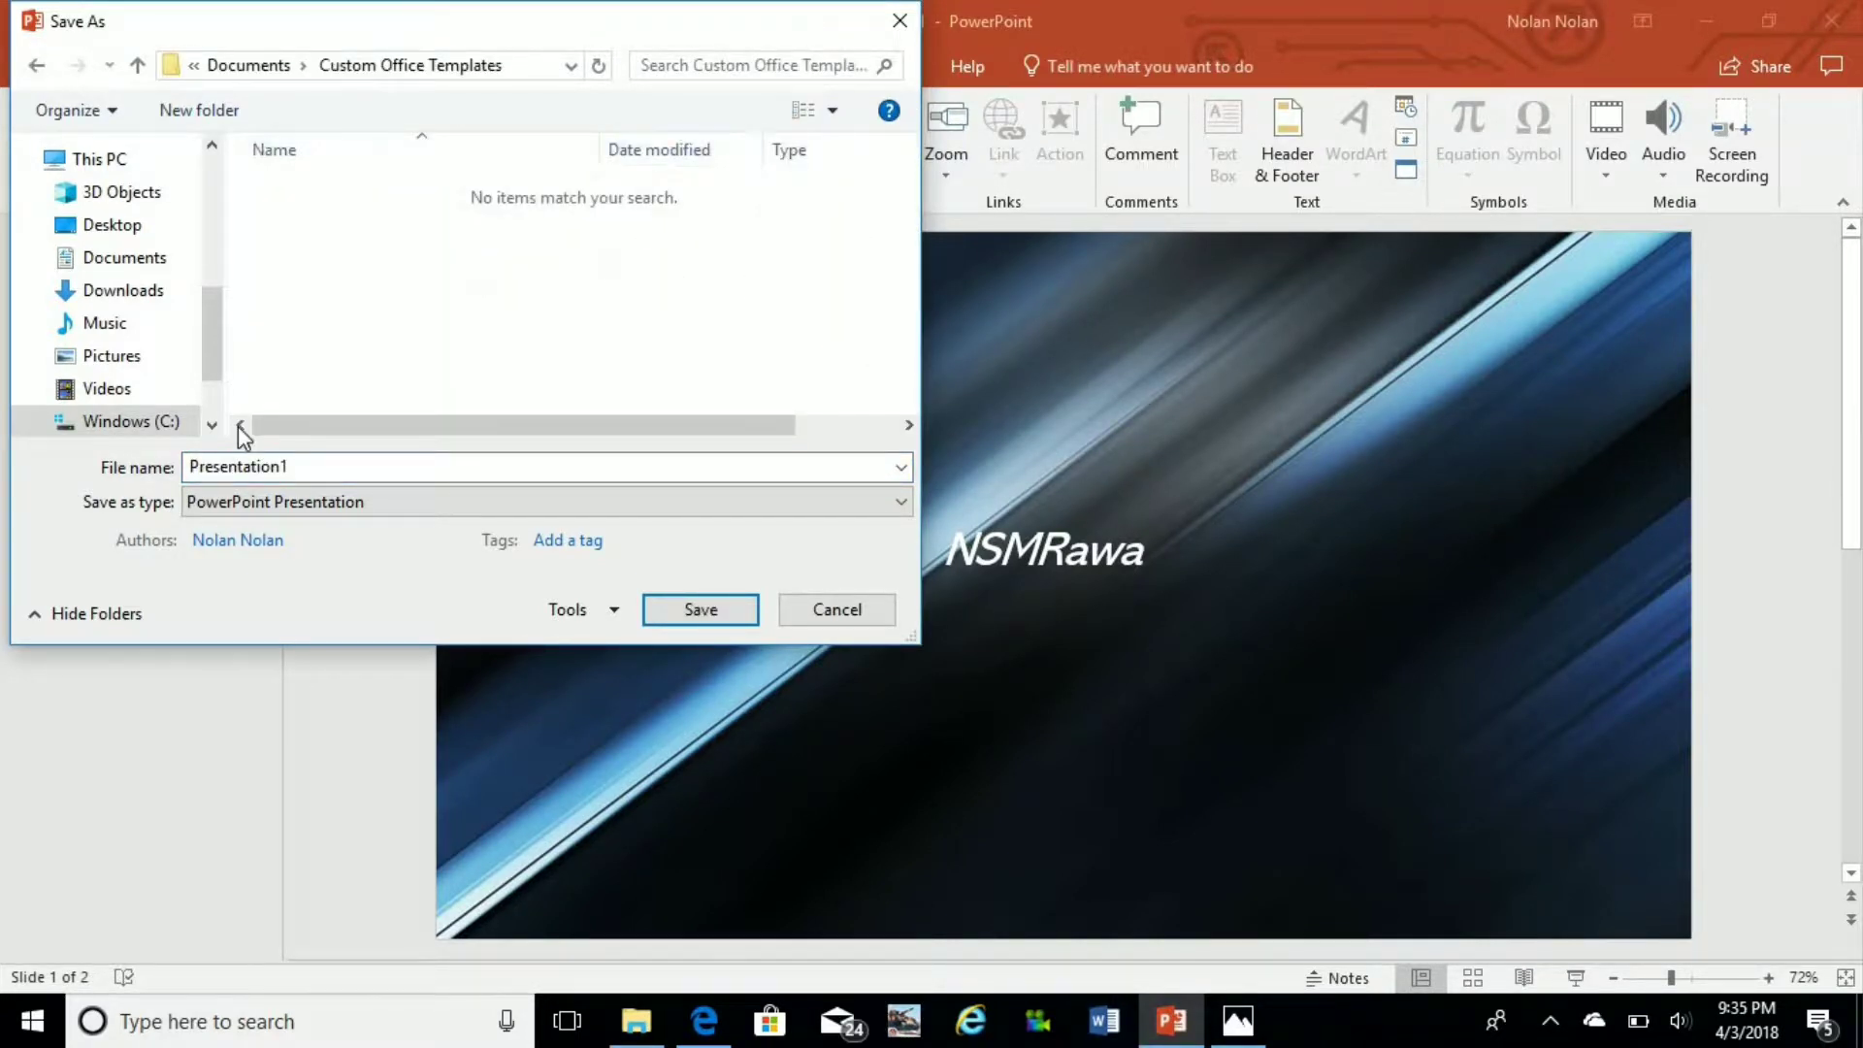
{"action": "left_click", "coordinate": [145, 260]}
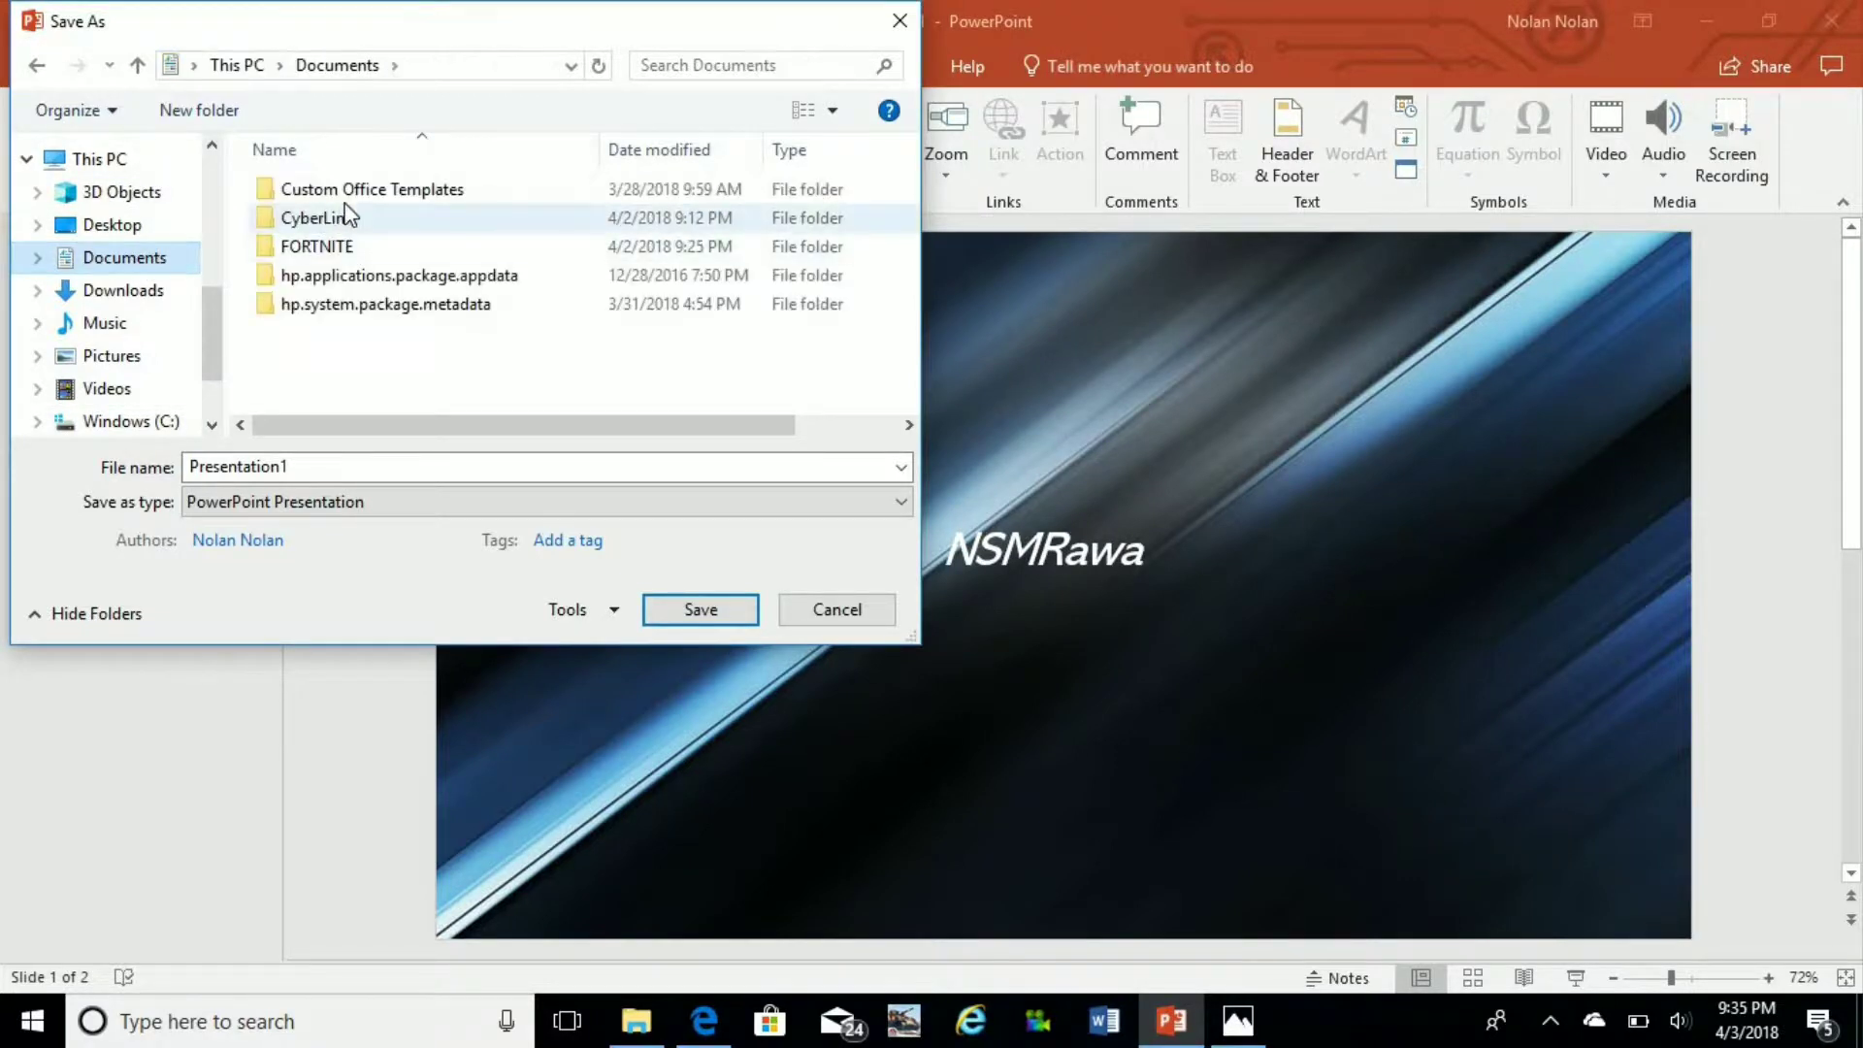
{"action": "left_click", "coordinate": [336, 191]}
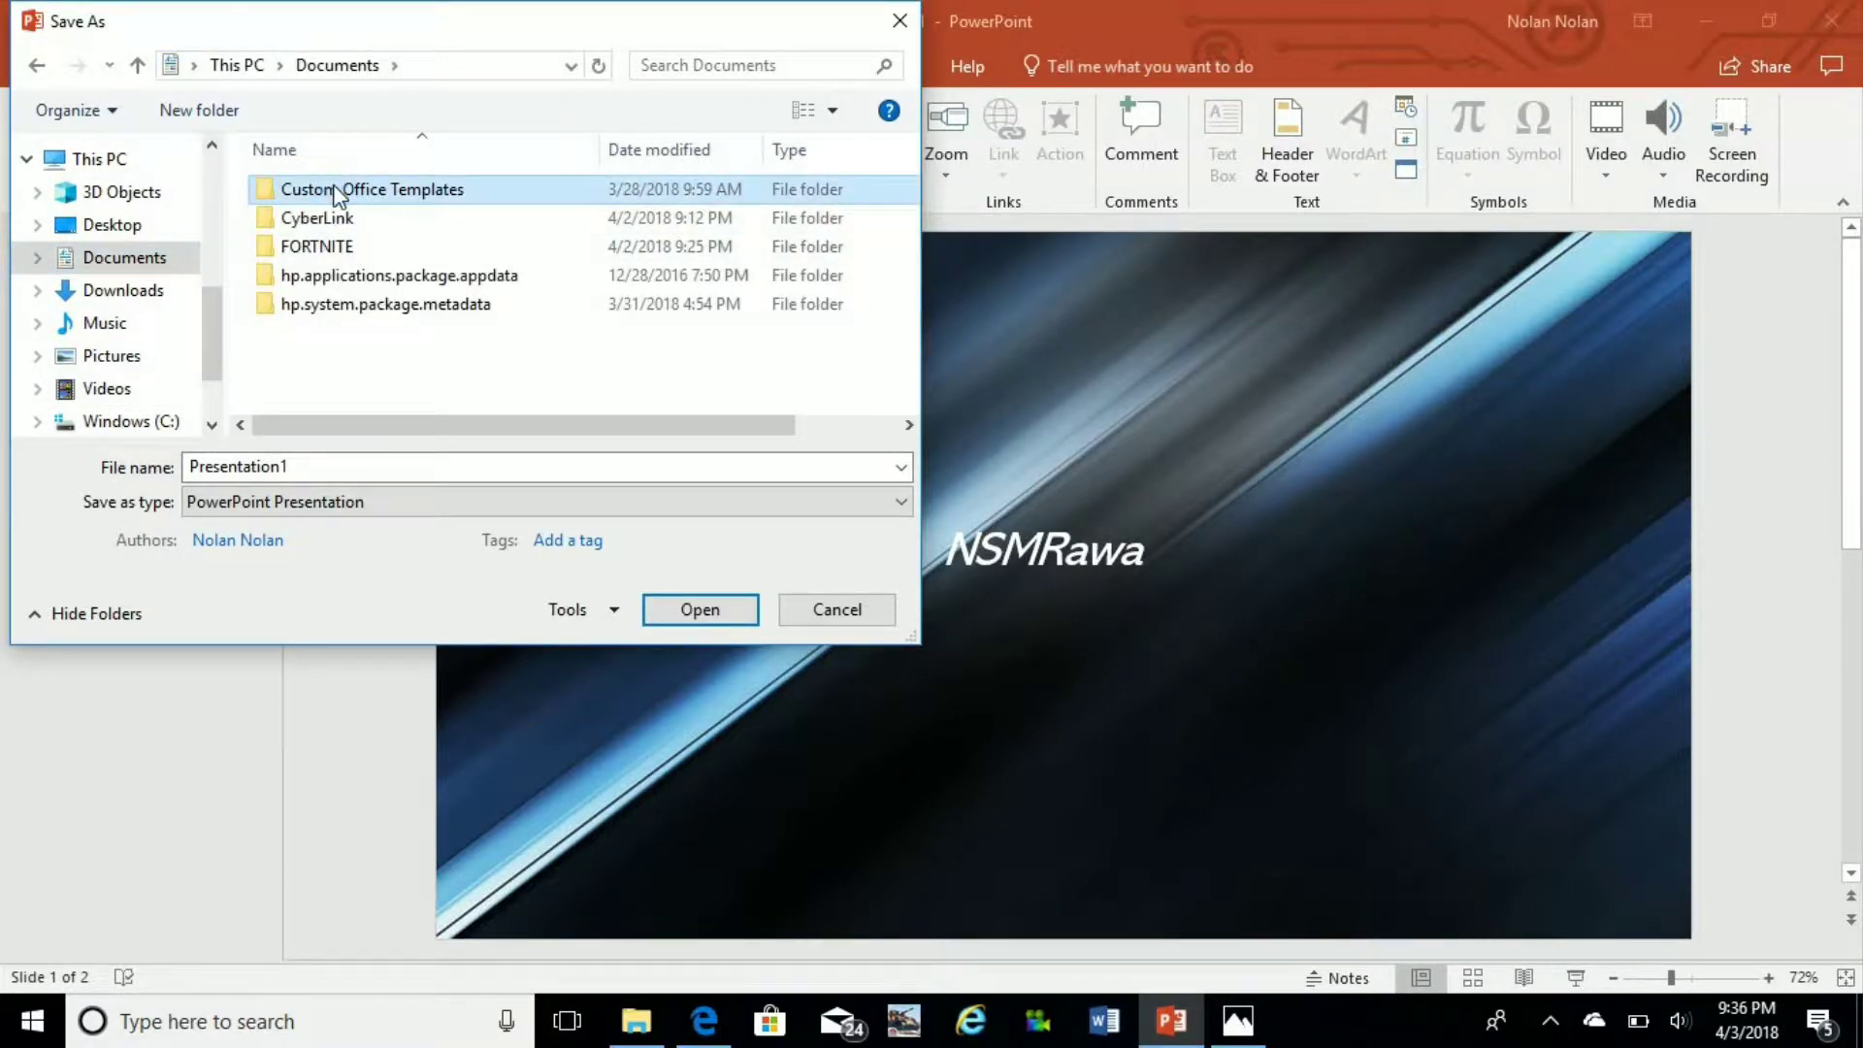
{"action": "double_click", "coordinate": [335, 191]}
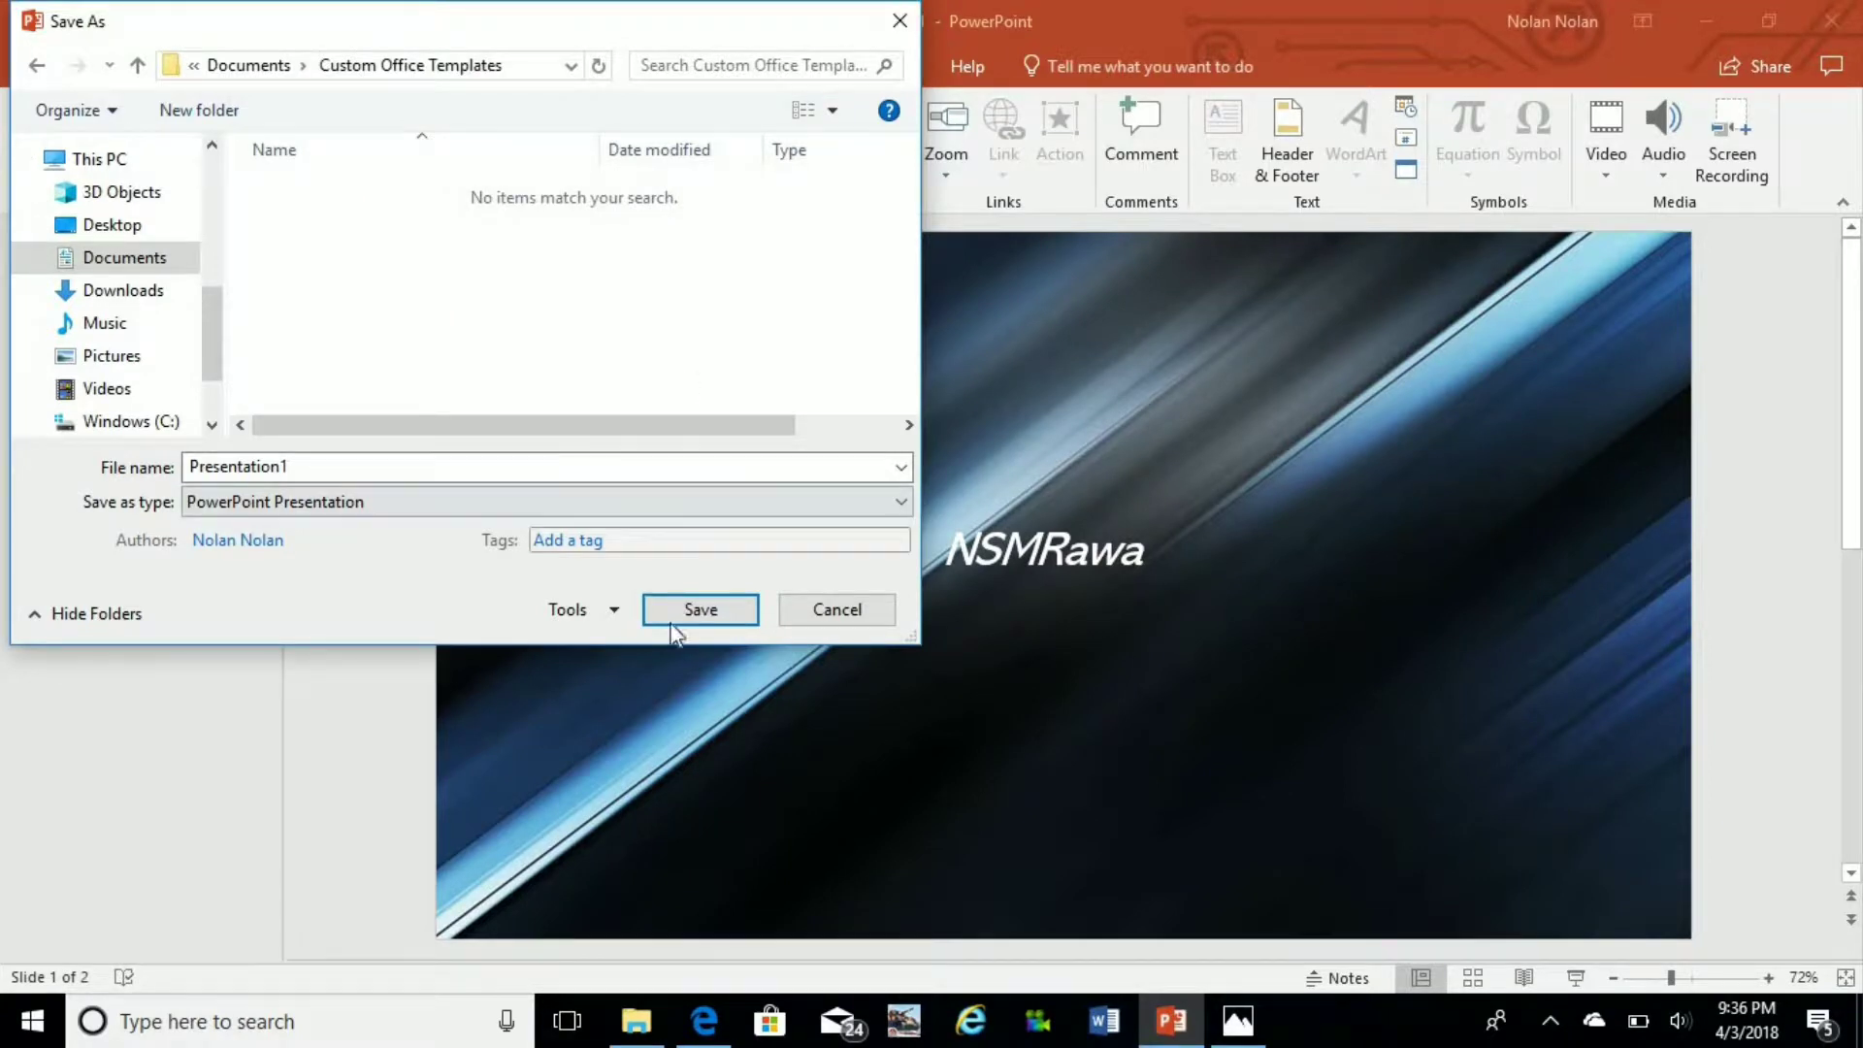
{"action": "left_click", "coordinate": [700, 611]}
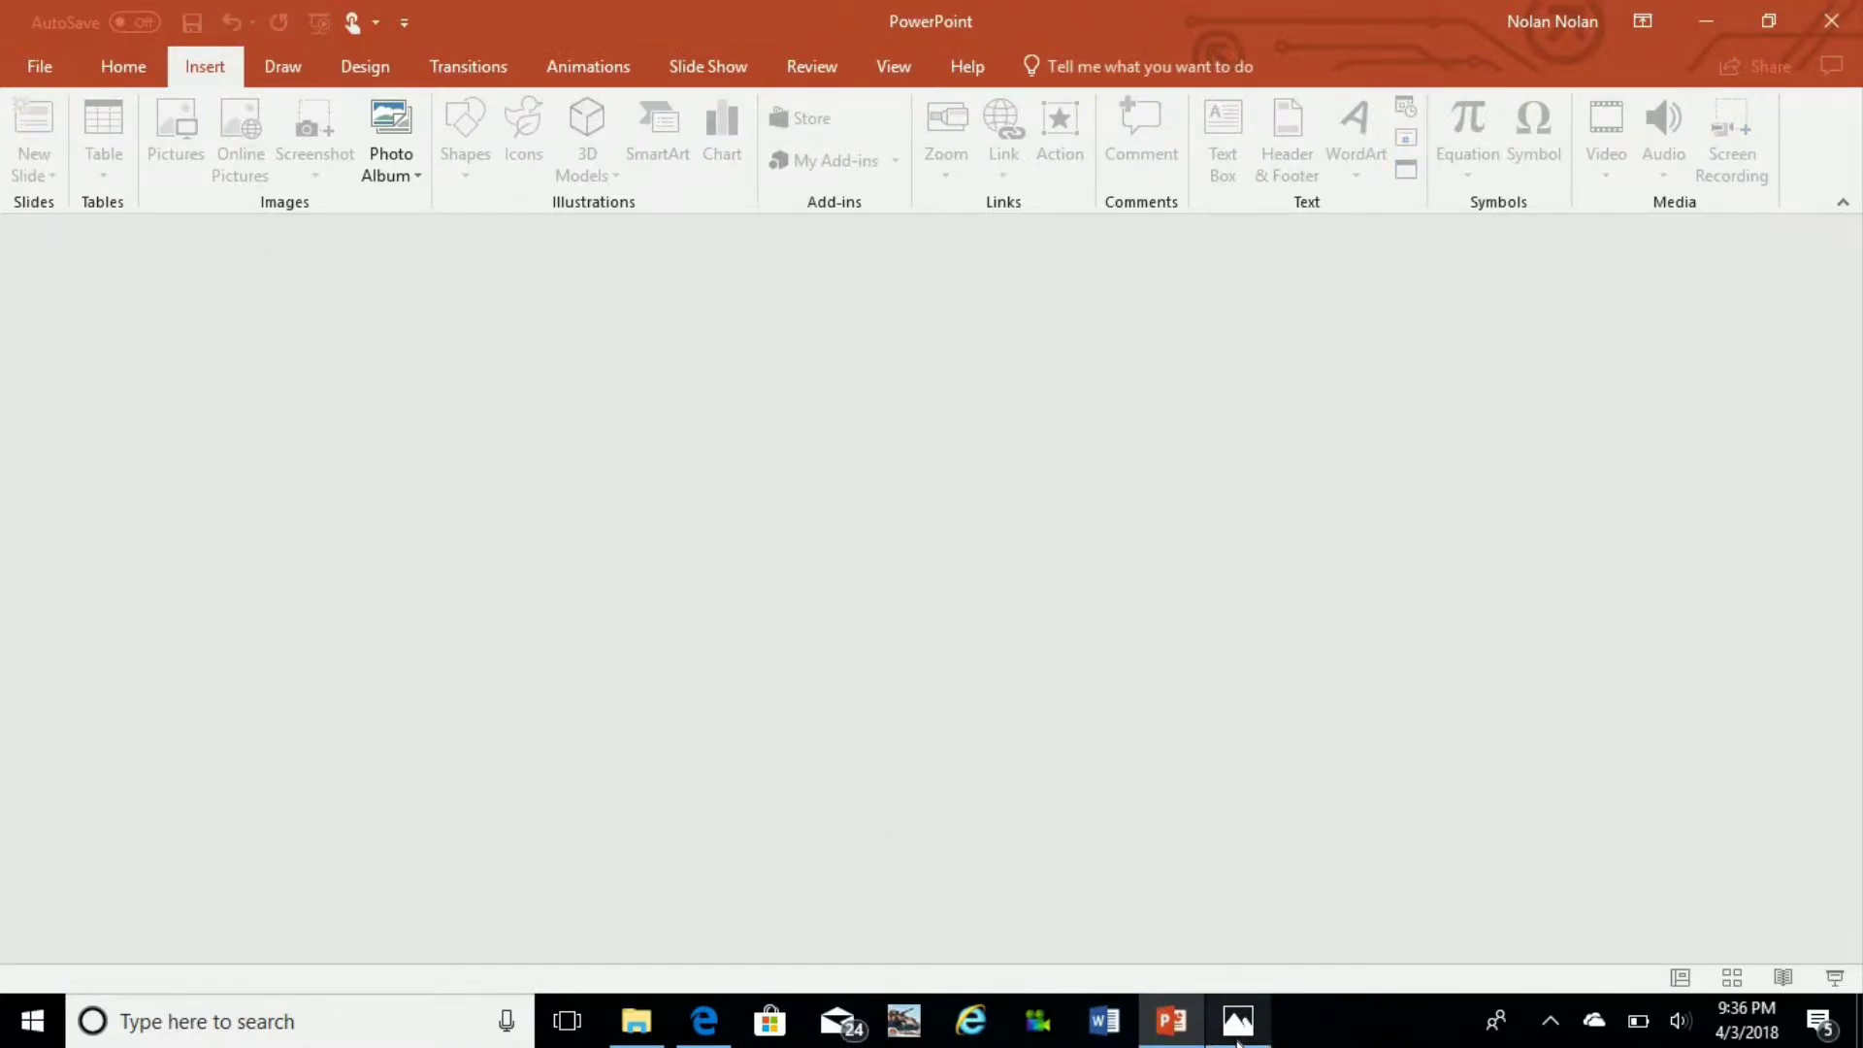
- Switch to Example.mp4 in Photos, start creating a video with text from it, and minimize the window
{"action": "mouse_move", "coordinate": [1238, 1043]}
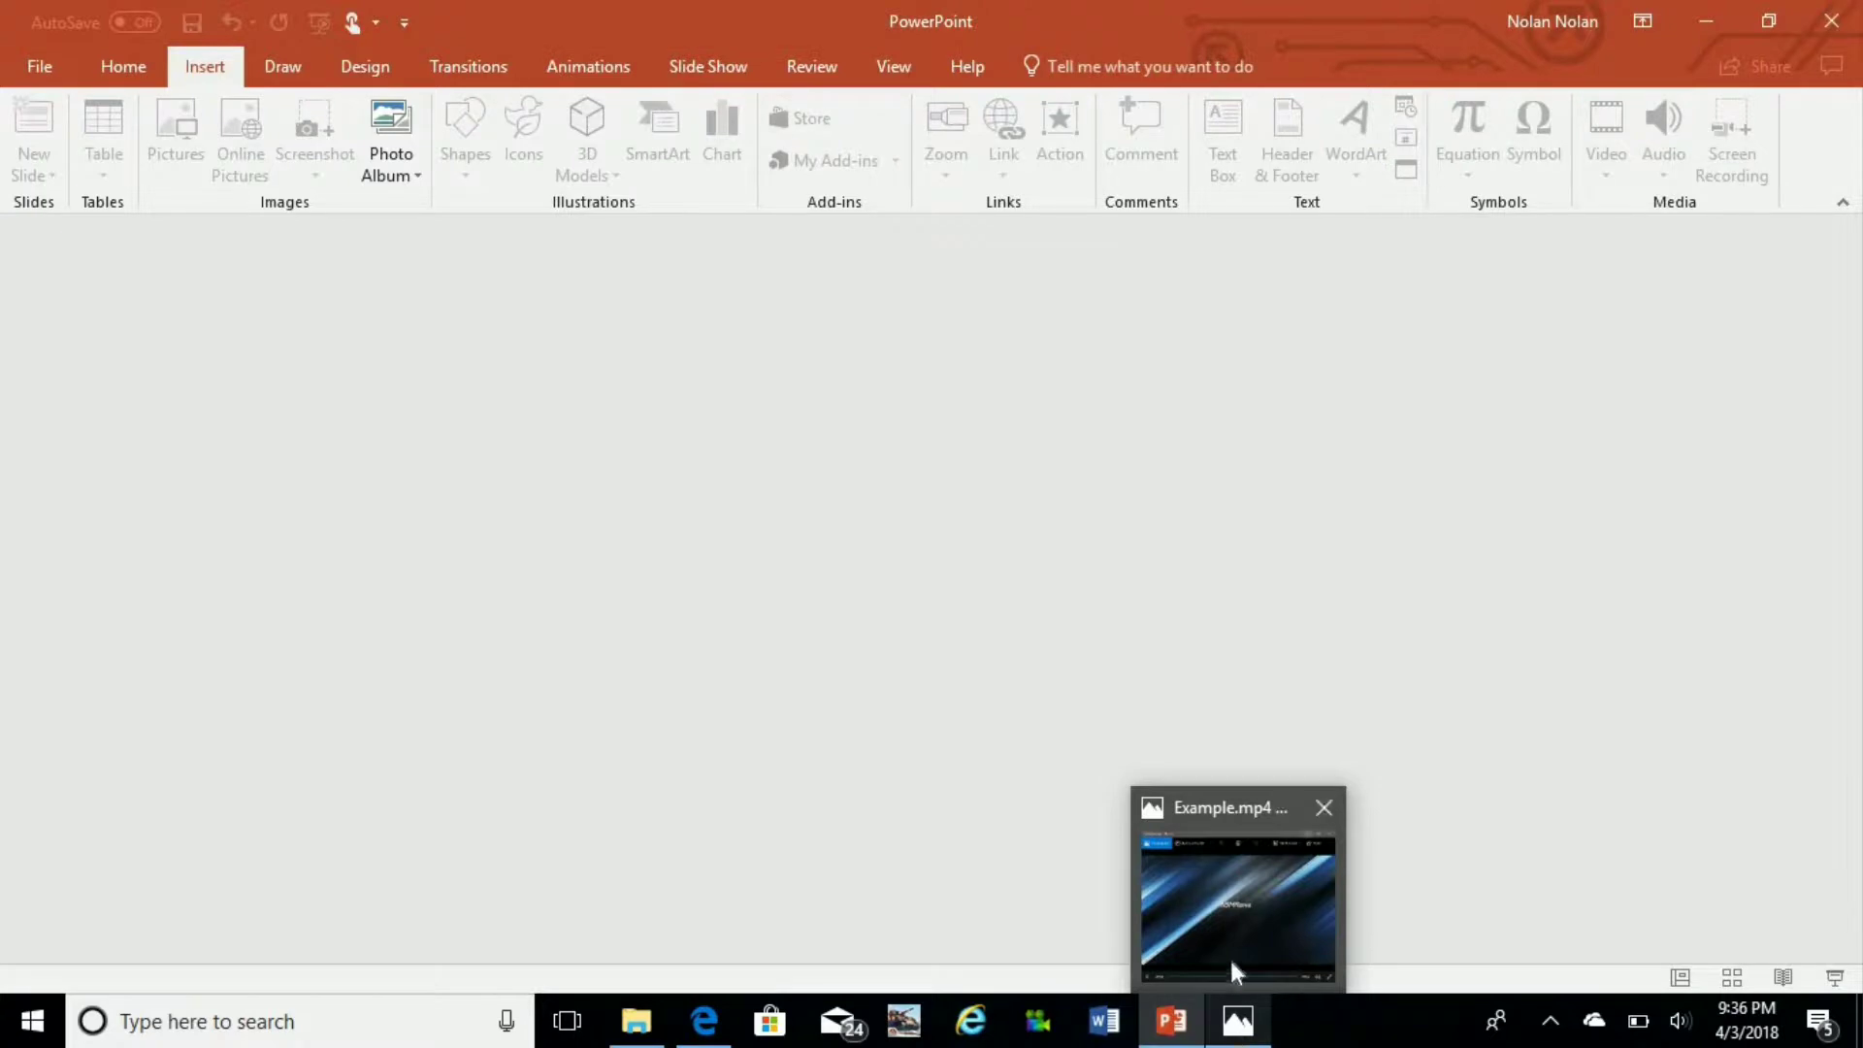
{"action": "mouse_move", "coordinate": [1230, 955]}
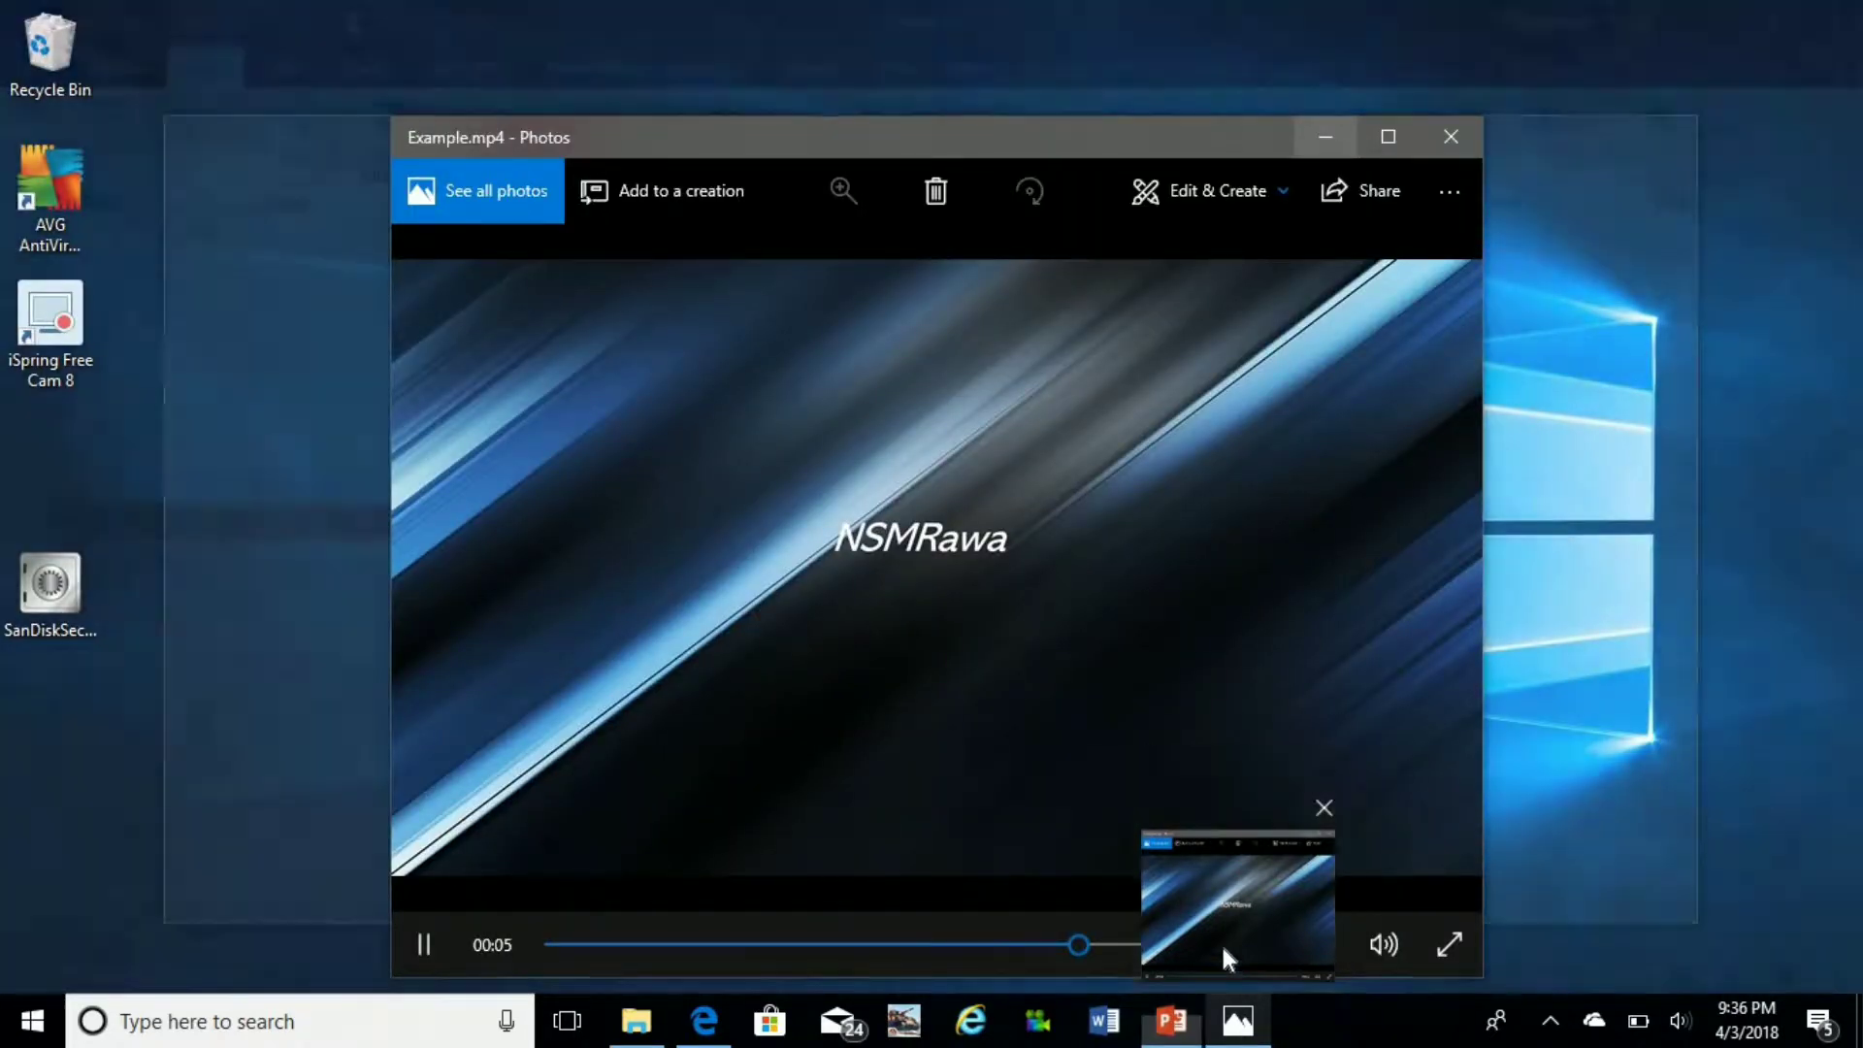
{"action": "left_click", "coordinate": [1221, 942]}
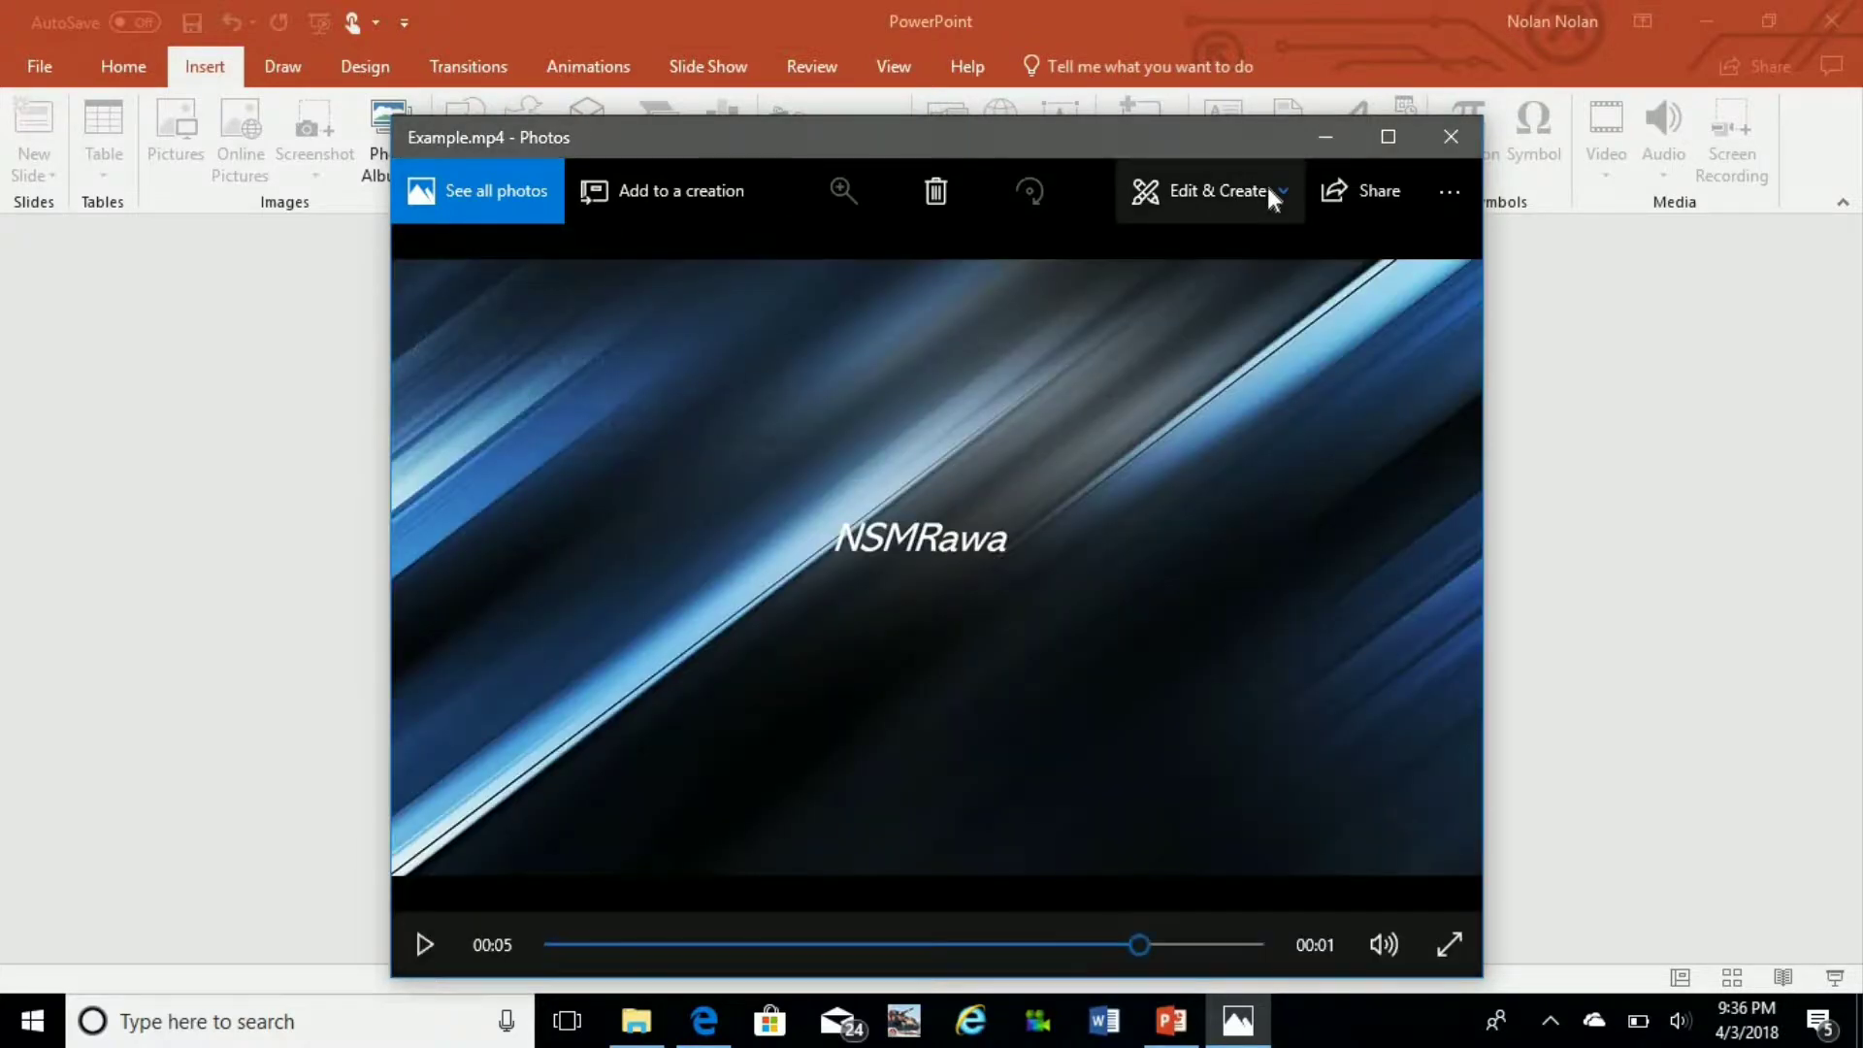
{"action": "left_click", "coordinate": [1264, 186]}
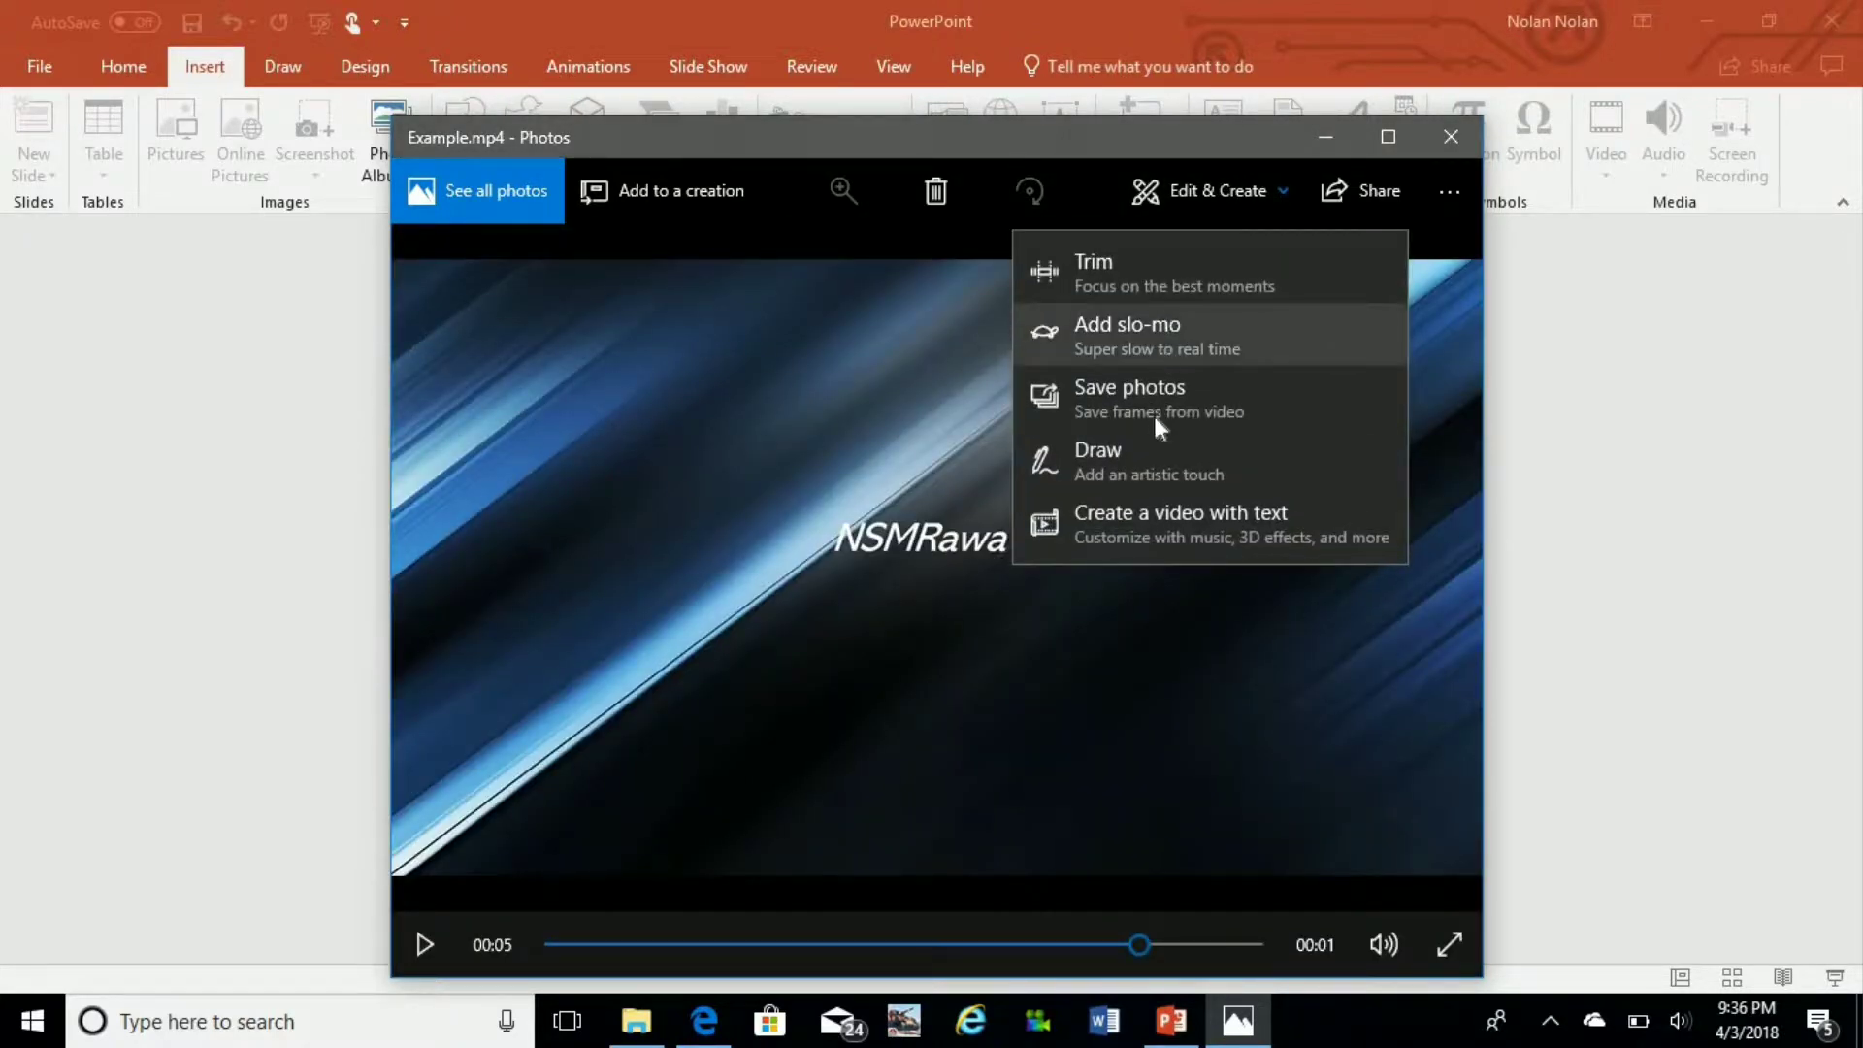
{"action": "left_click", "coordinate": [1153, 532]}
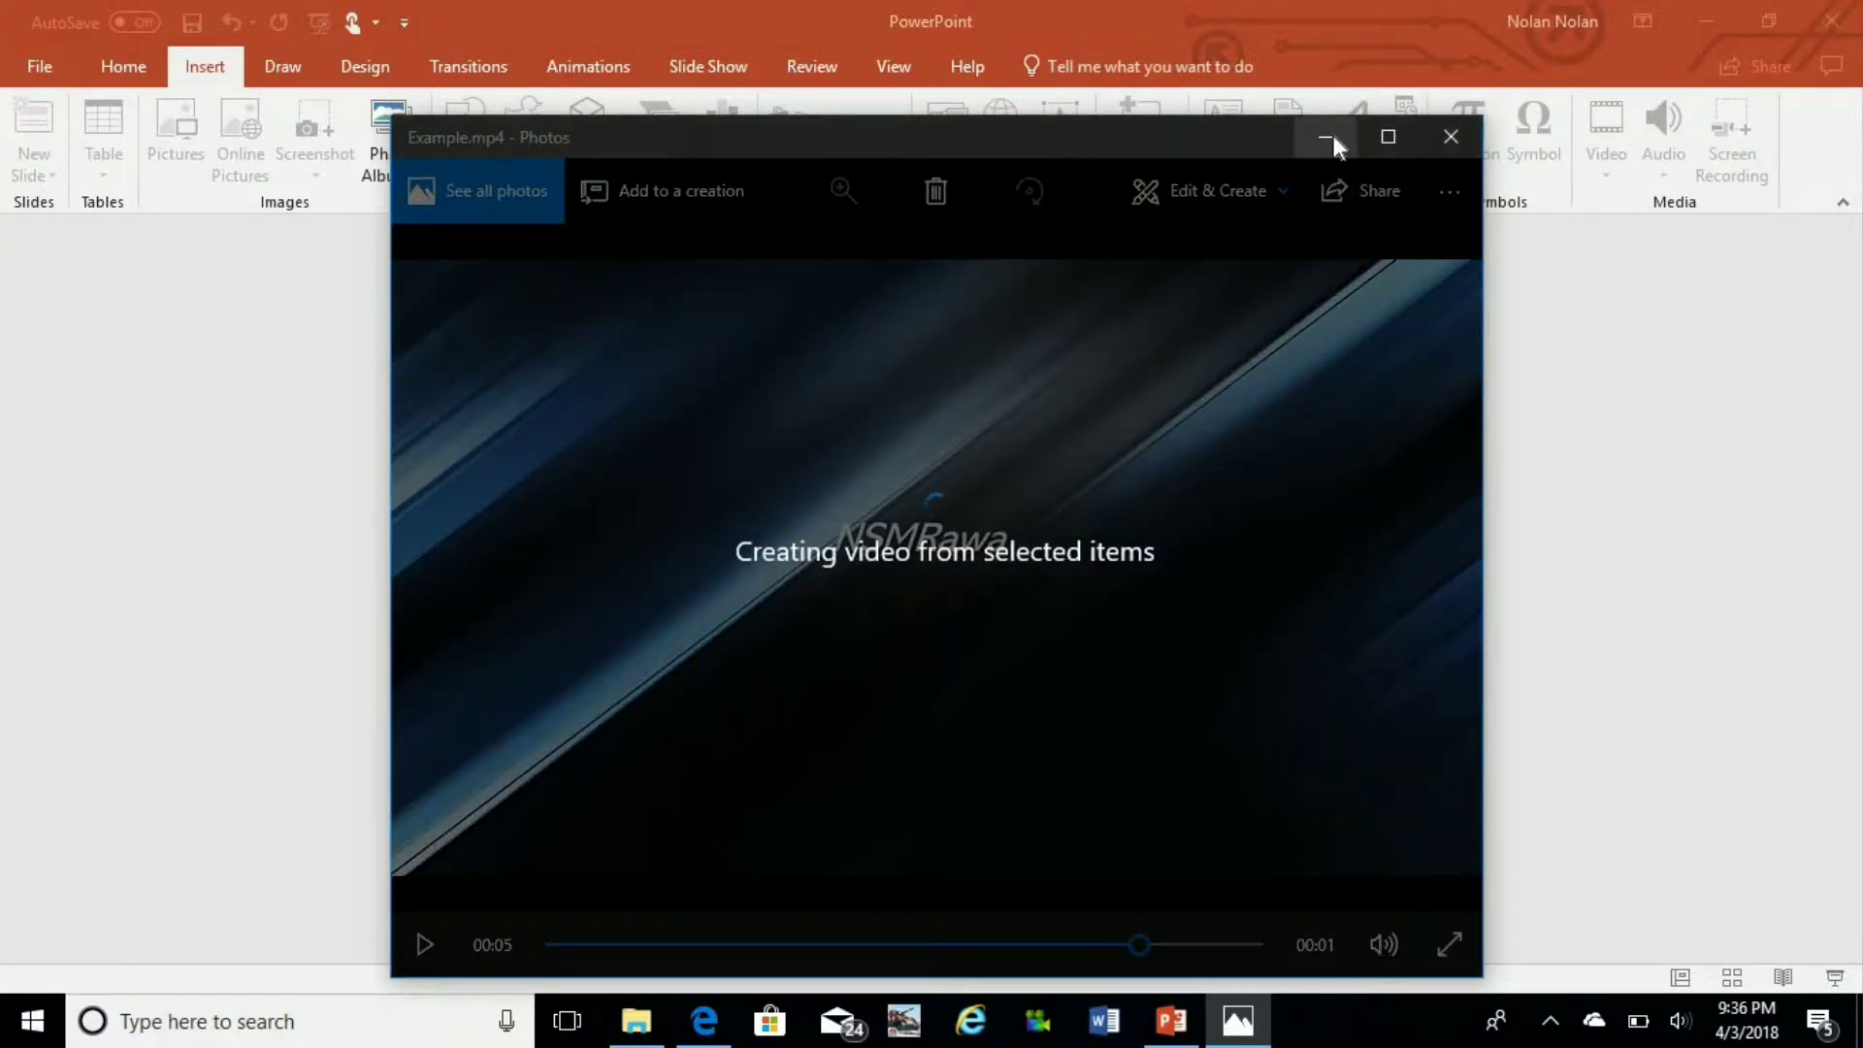
{"action": "left_click", "coordinate": [1336, 137]}
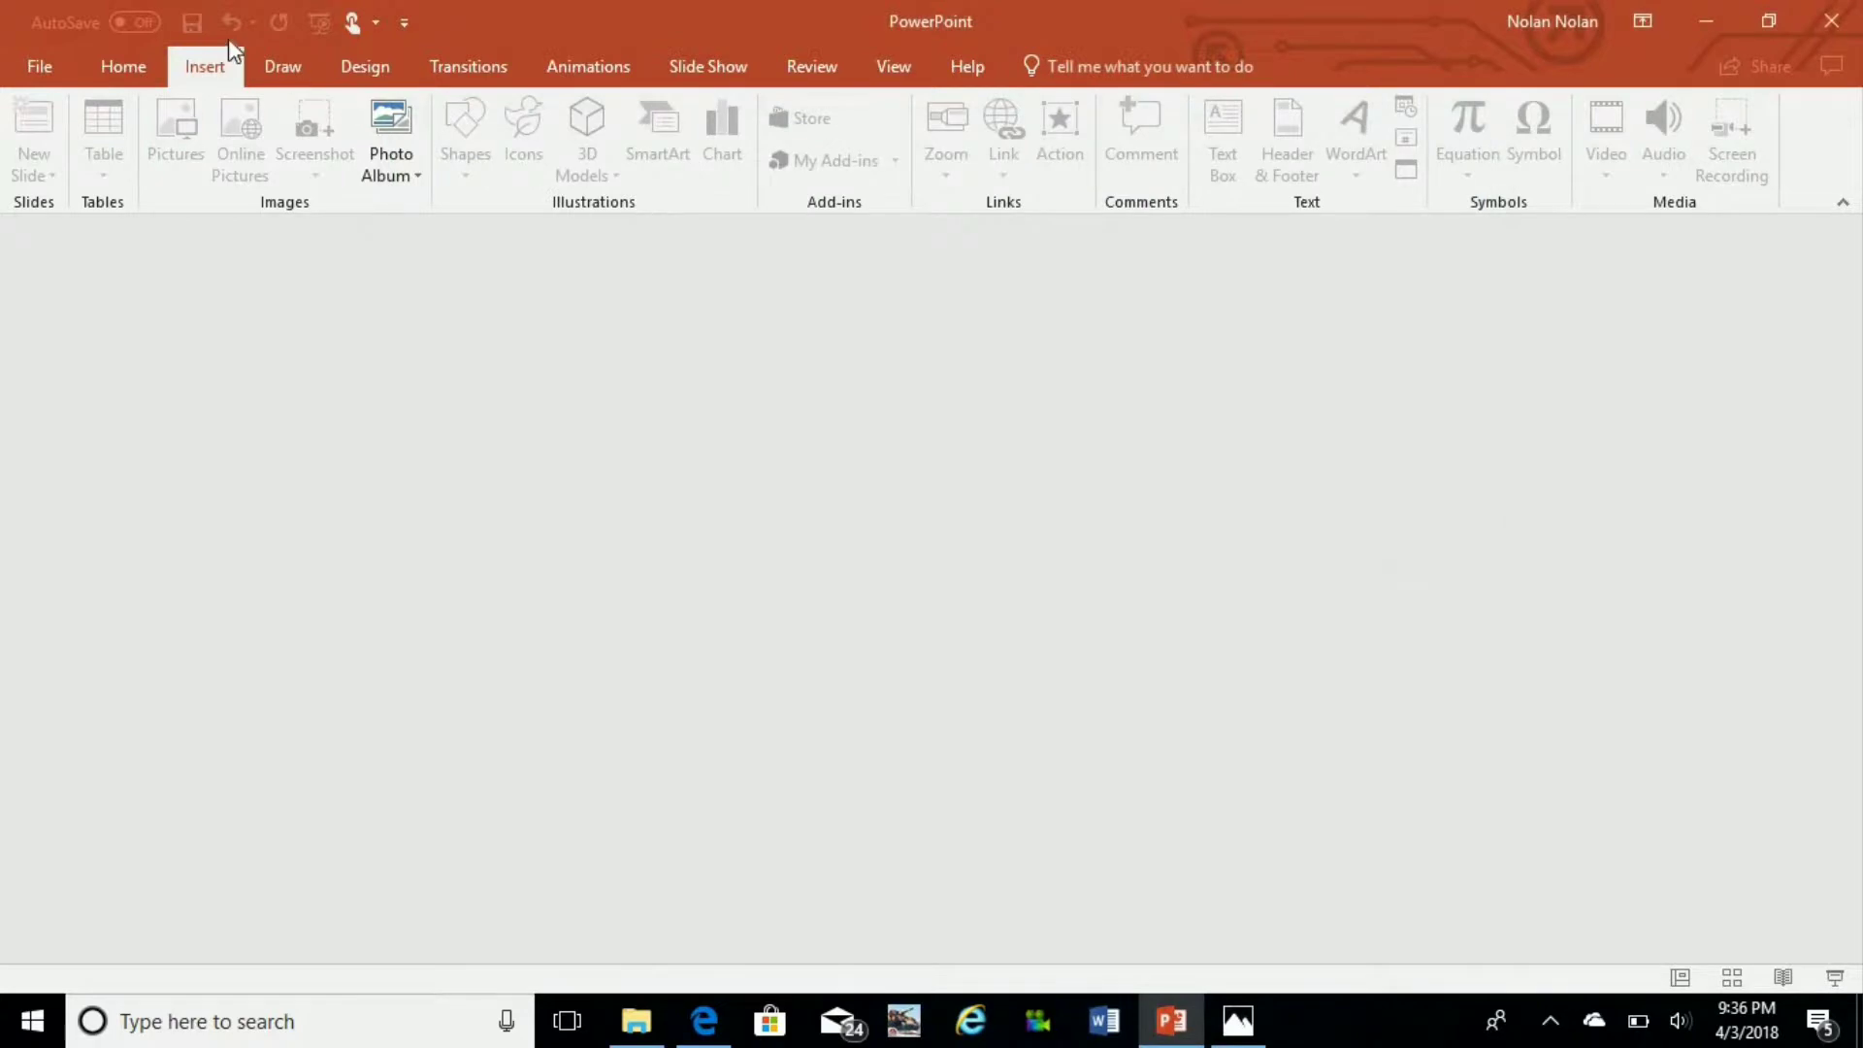
- Close the empty PowerPoint window and relaunch PowerPoint
{"action": "left_click", "coordinate": [1843, 14]}
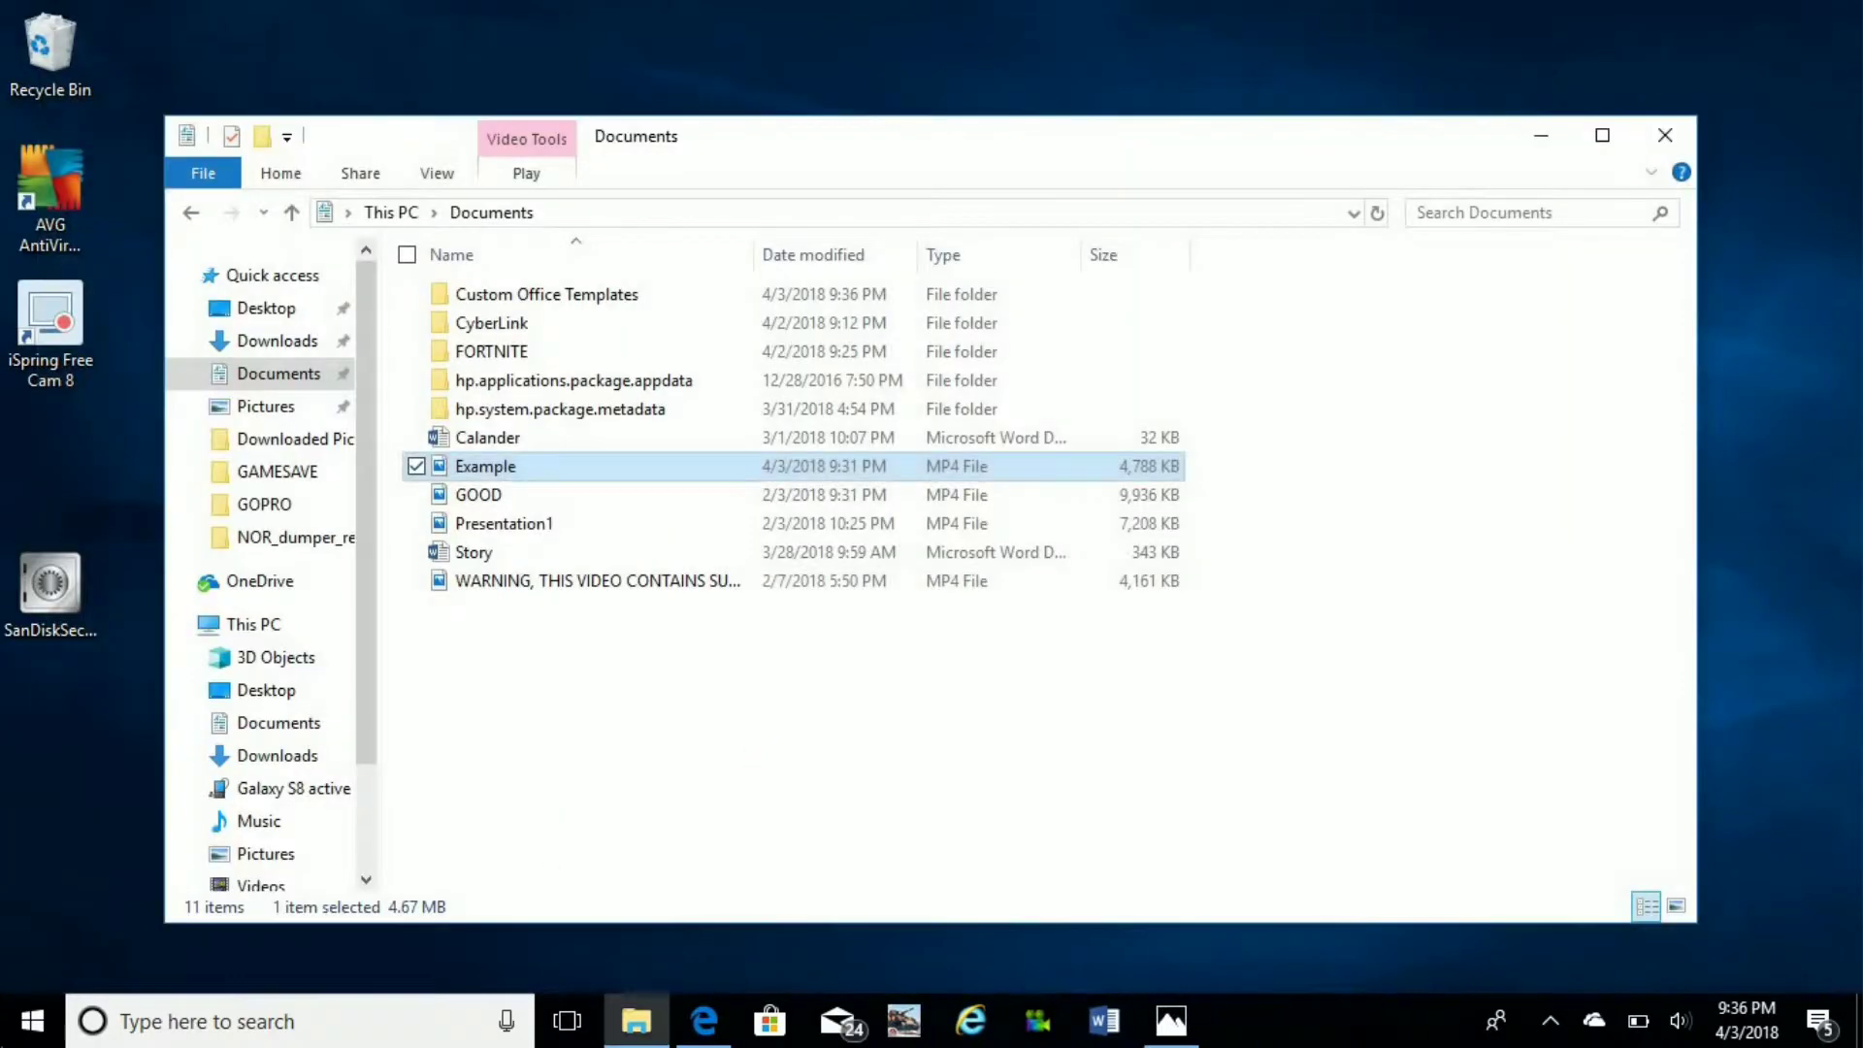
{"action": "key", "text": "super"}
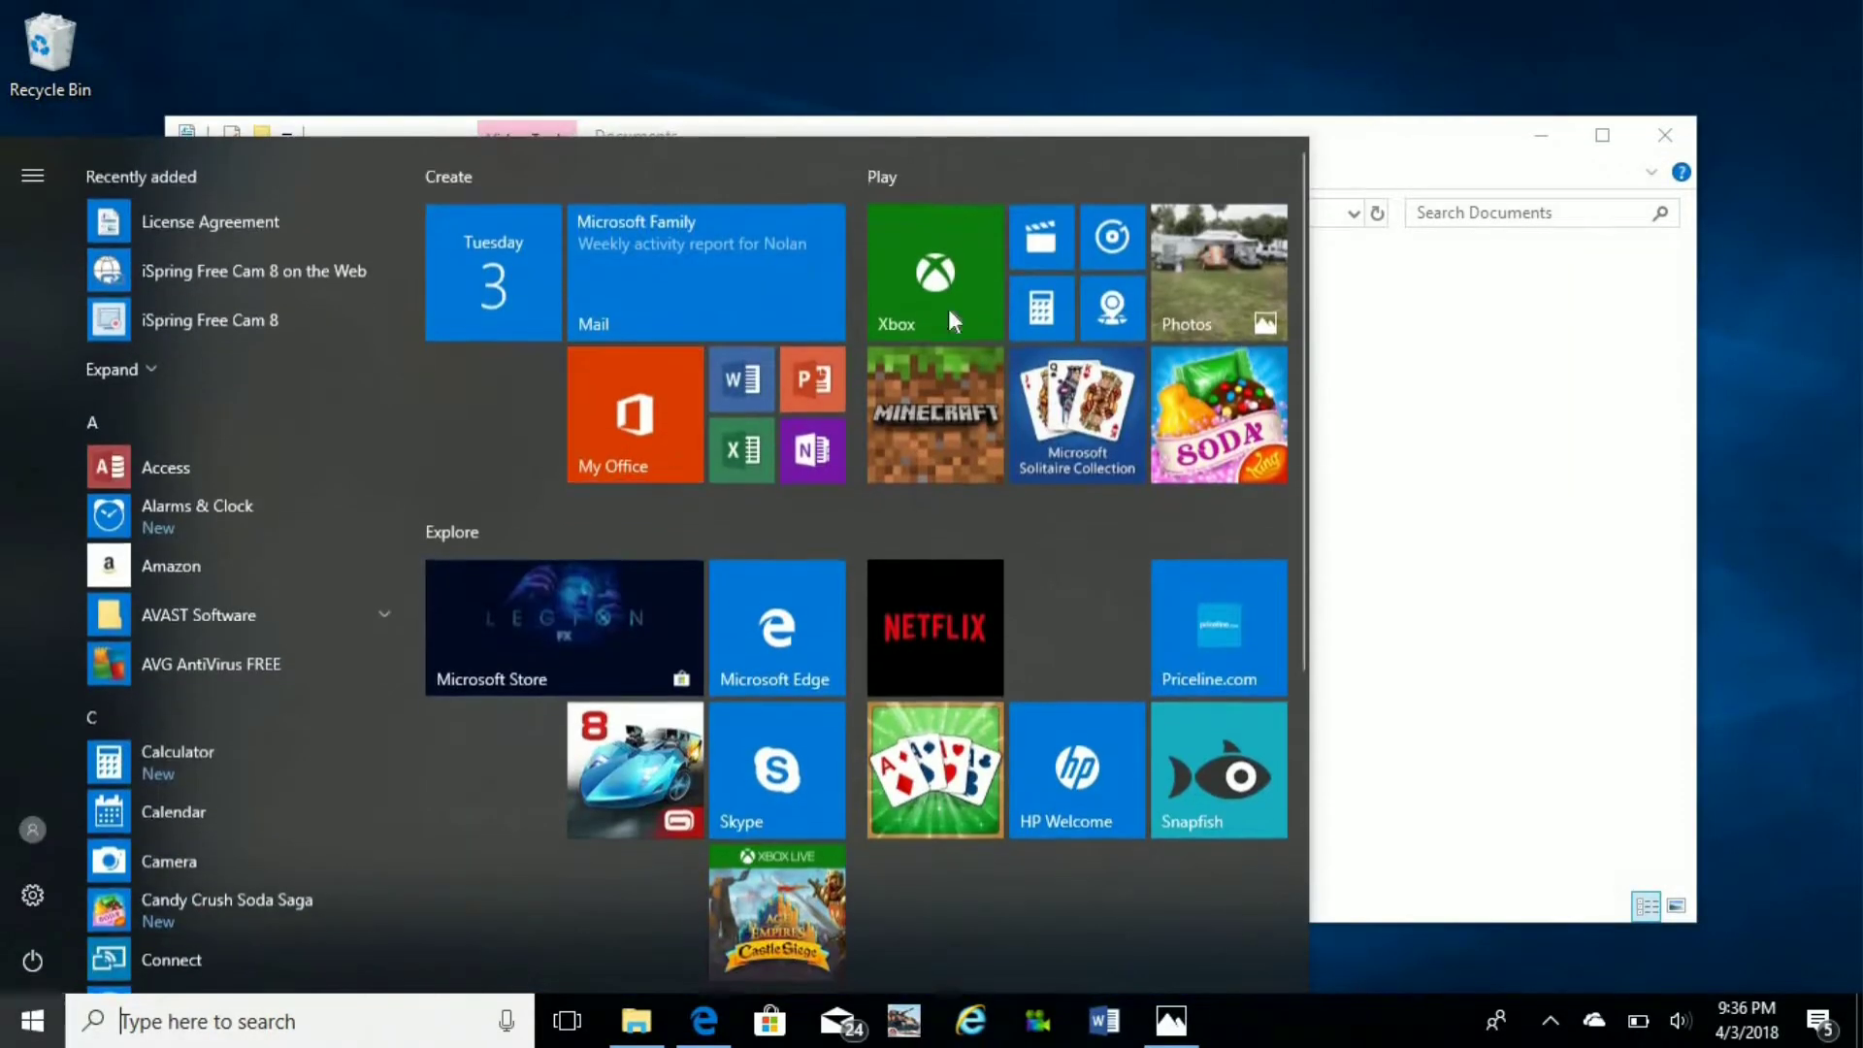
{"action": "key", "text": "Escape"}
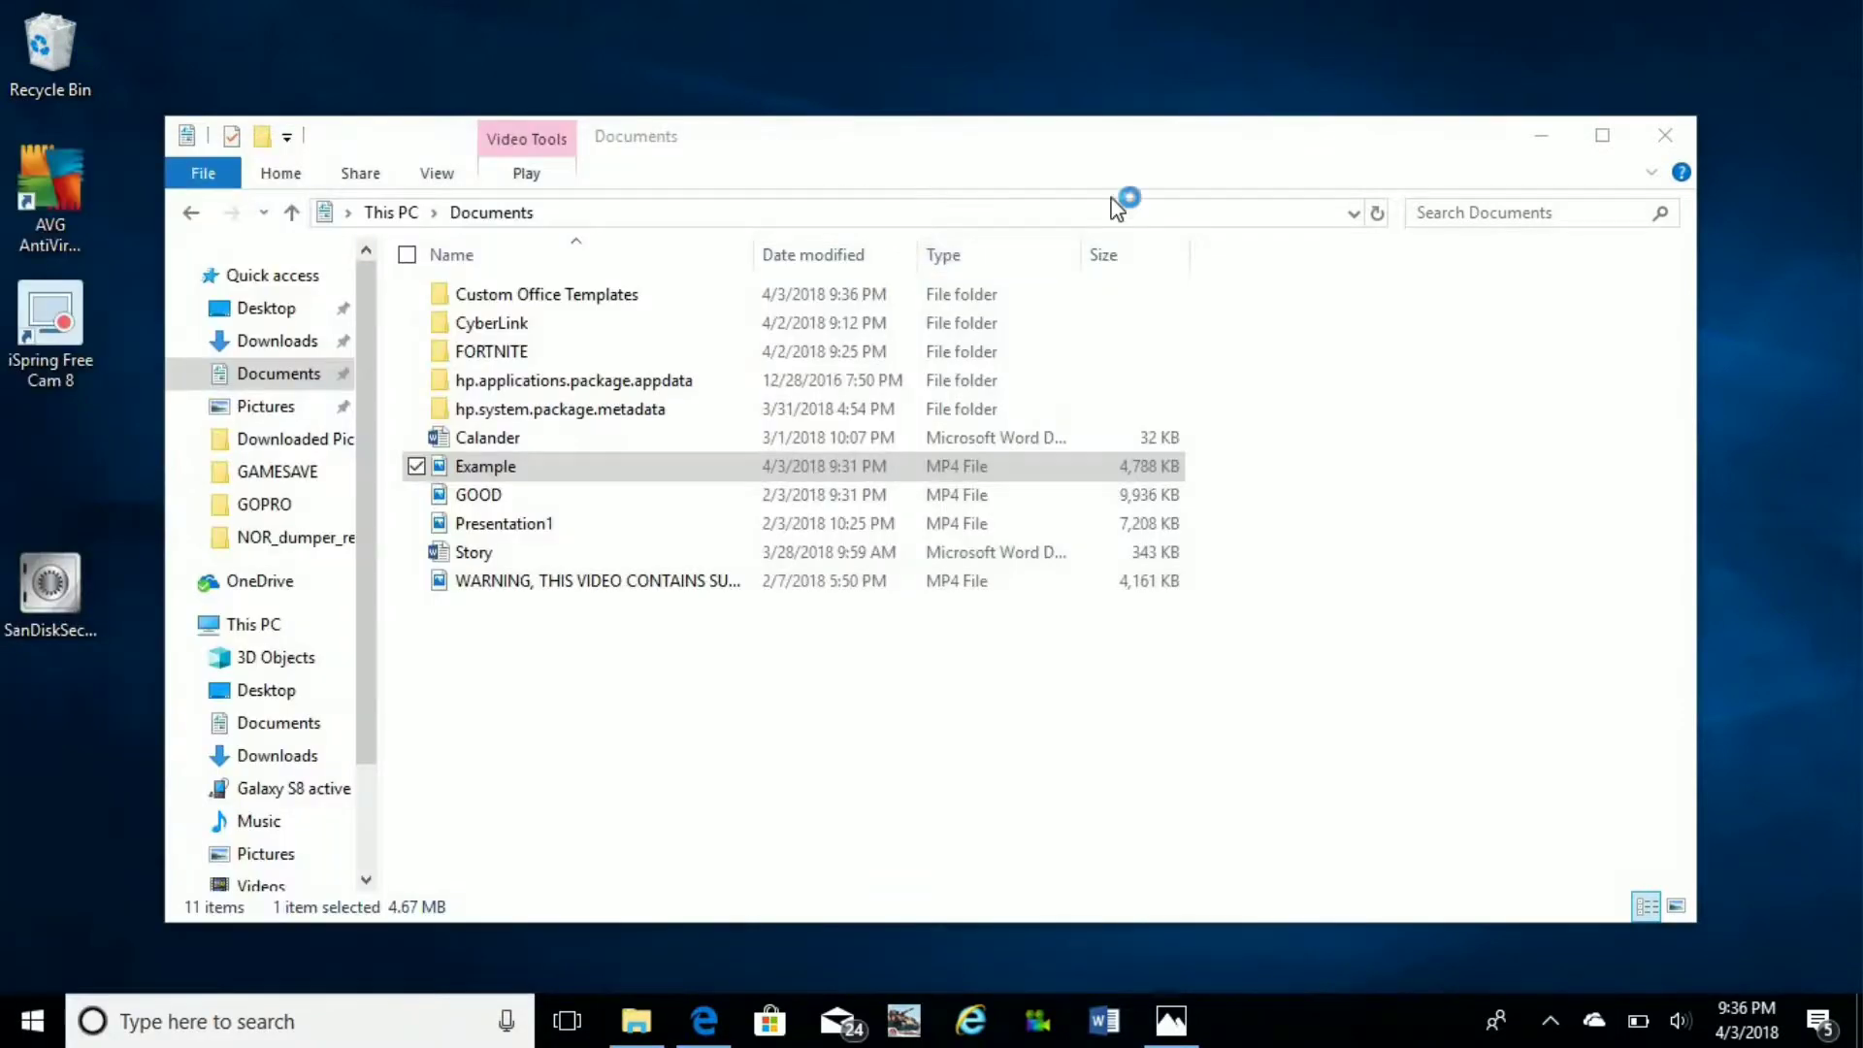
- Browse the Pictures, Documents and Desktop folders in File Explorer for the saved files, and minimize the window
{"action": "left_click", "coordinate": [268, 407]}
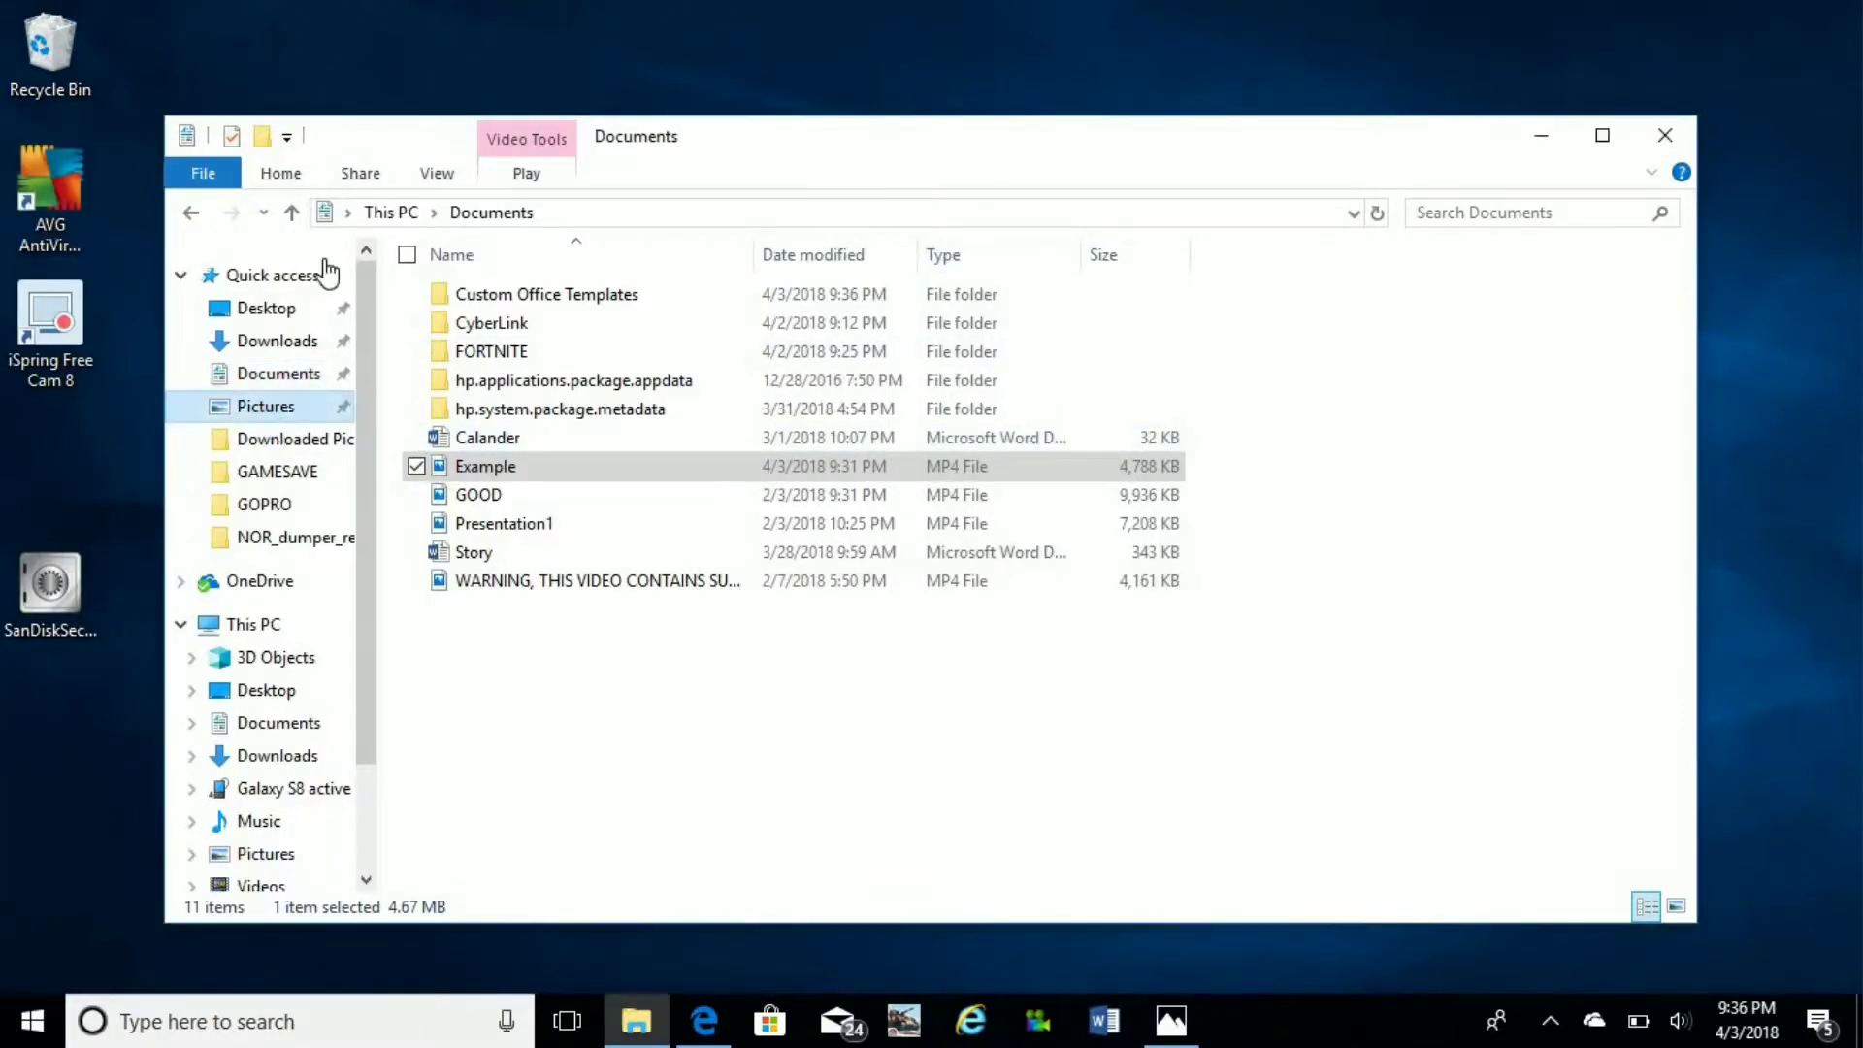
{"action": "left_click", "coordinate": [276, 318]}
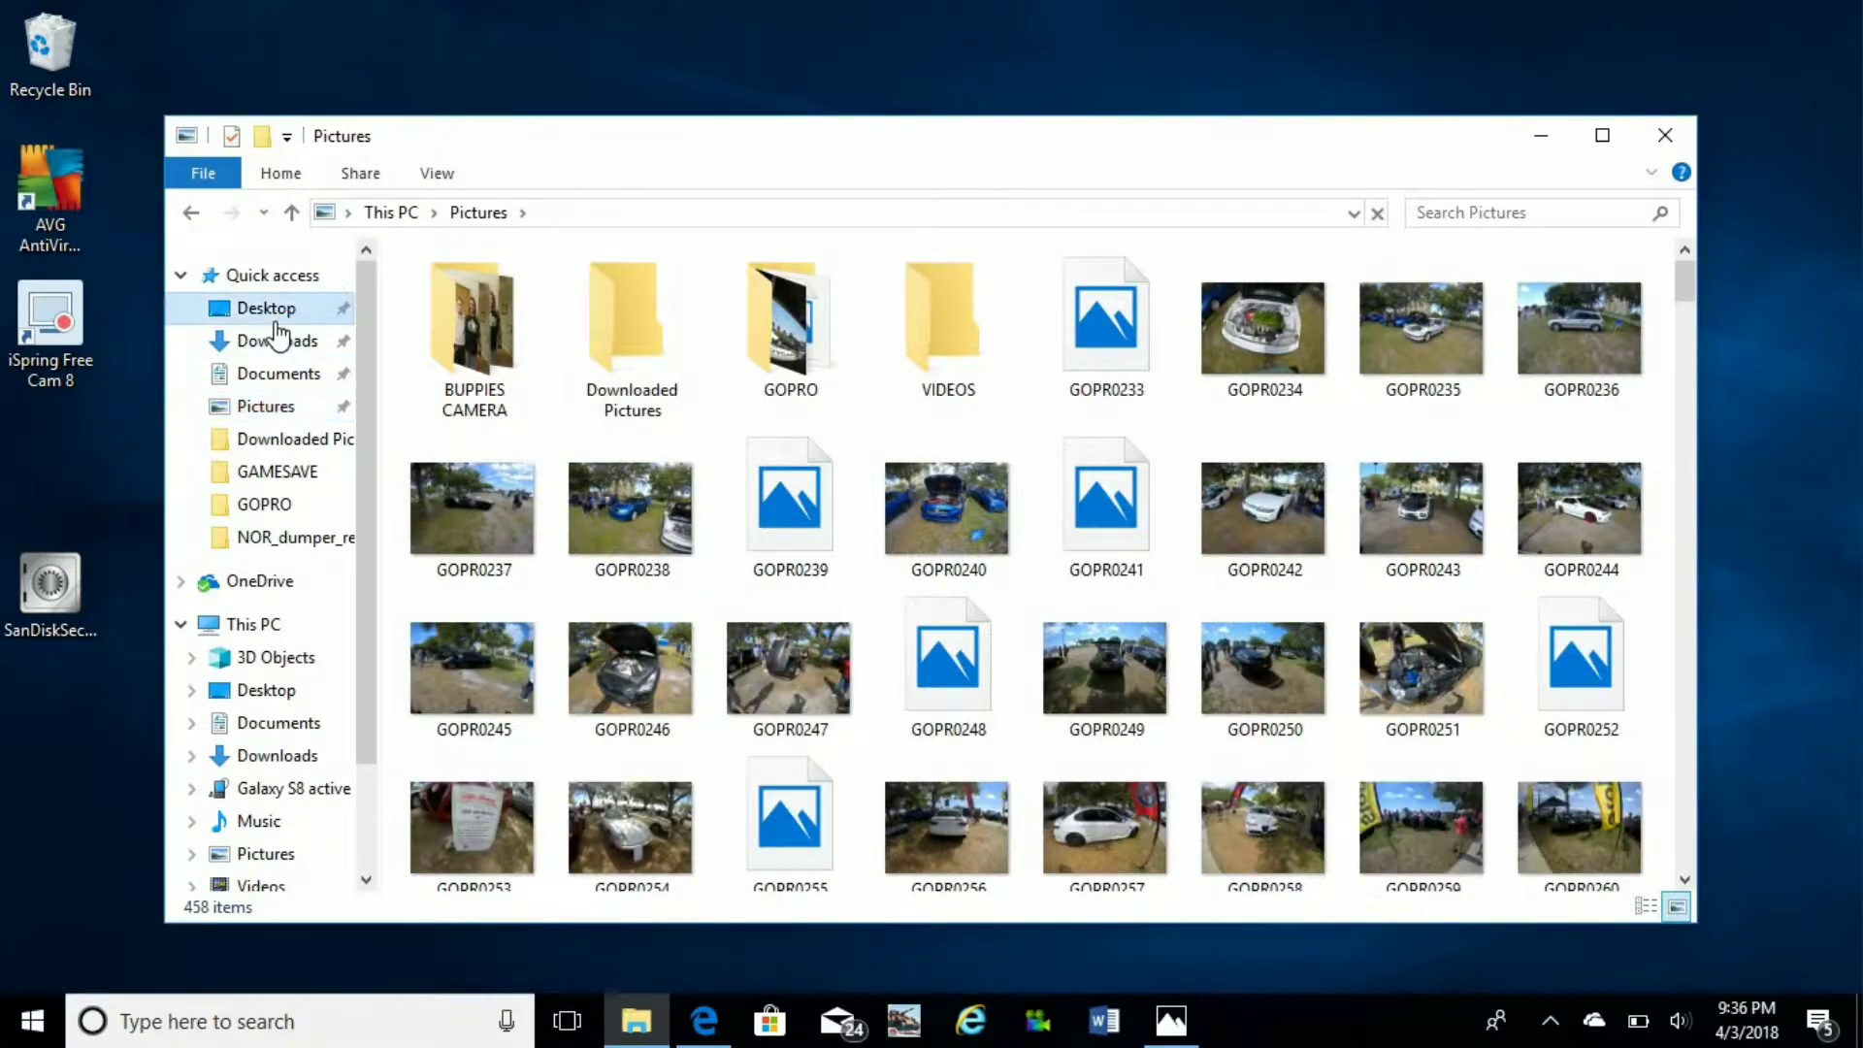
{"action": "left_click", "coordinate": [266, 371]}
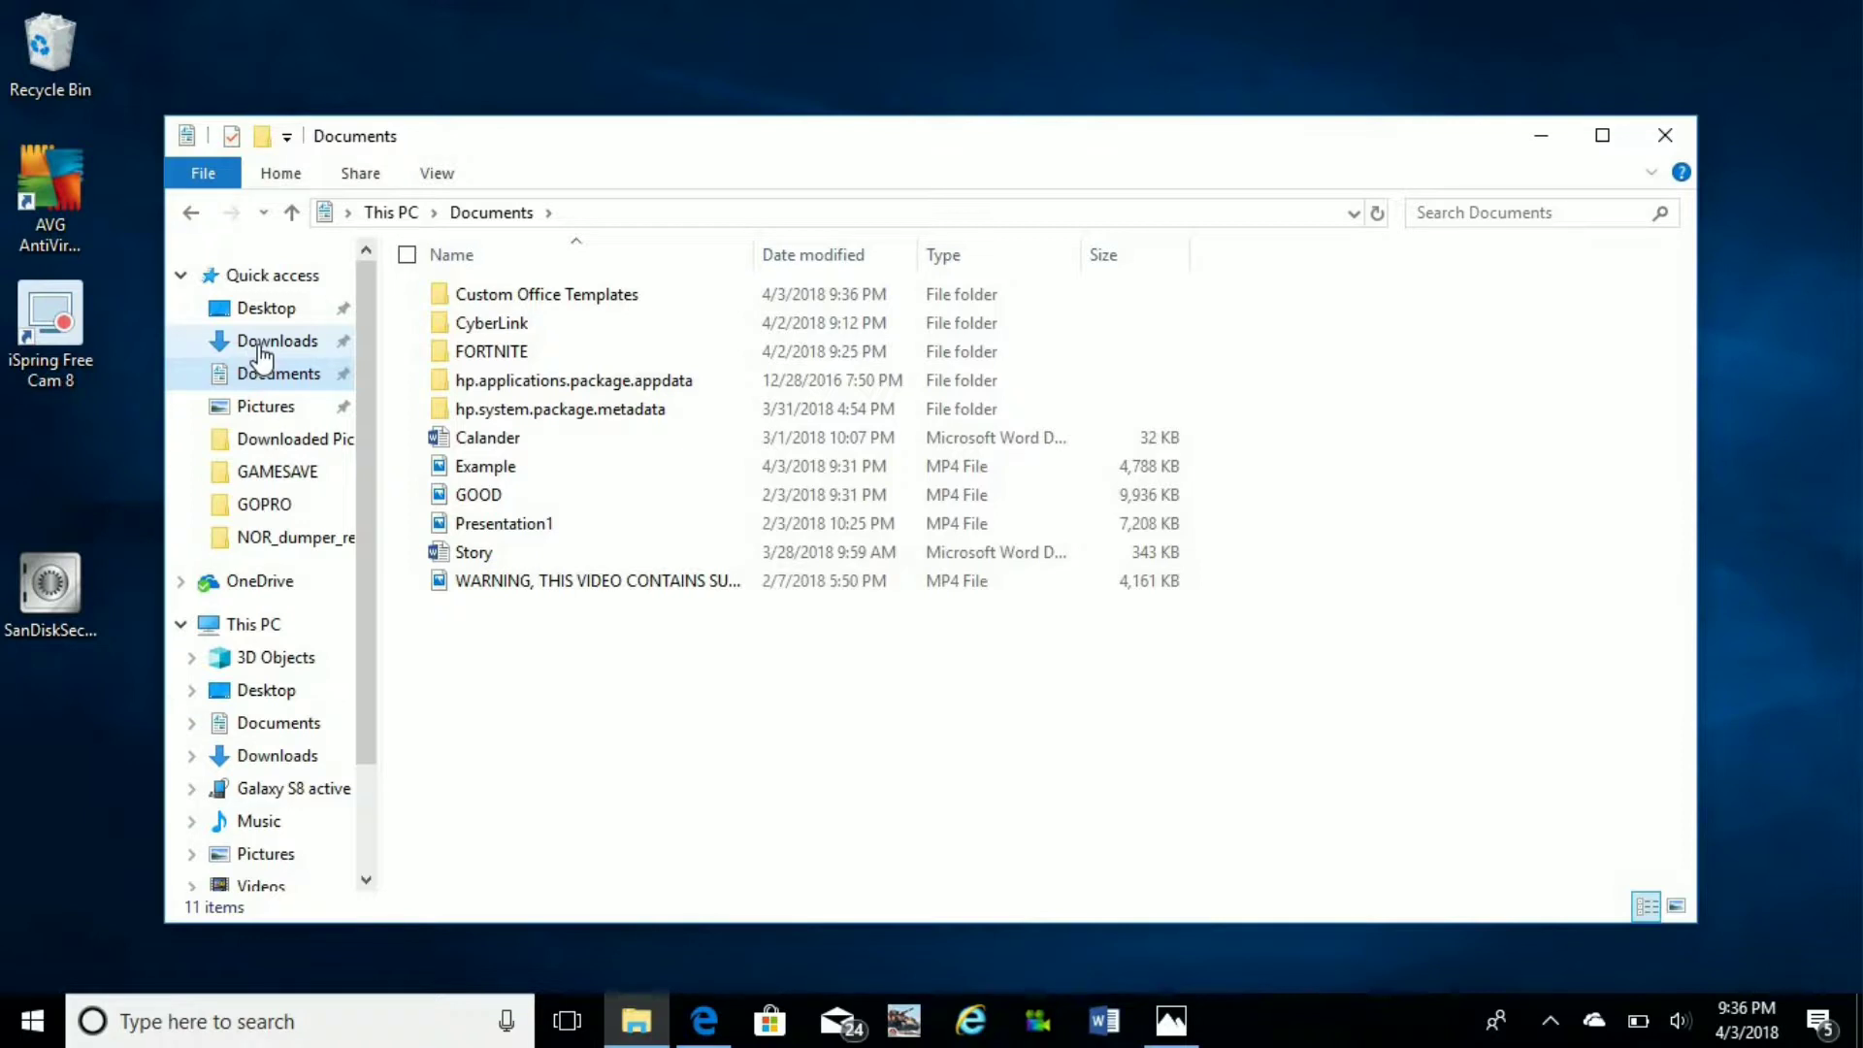
{"action": "left_click", "coordinate": [260, 344]}
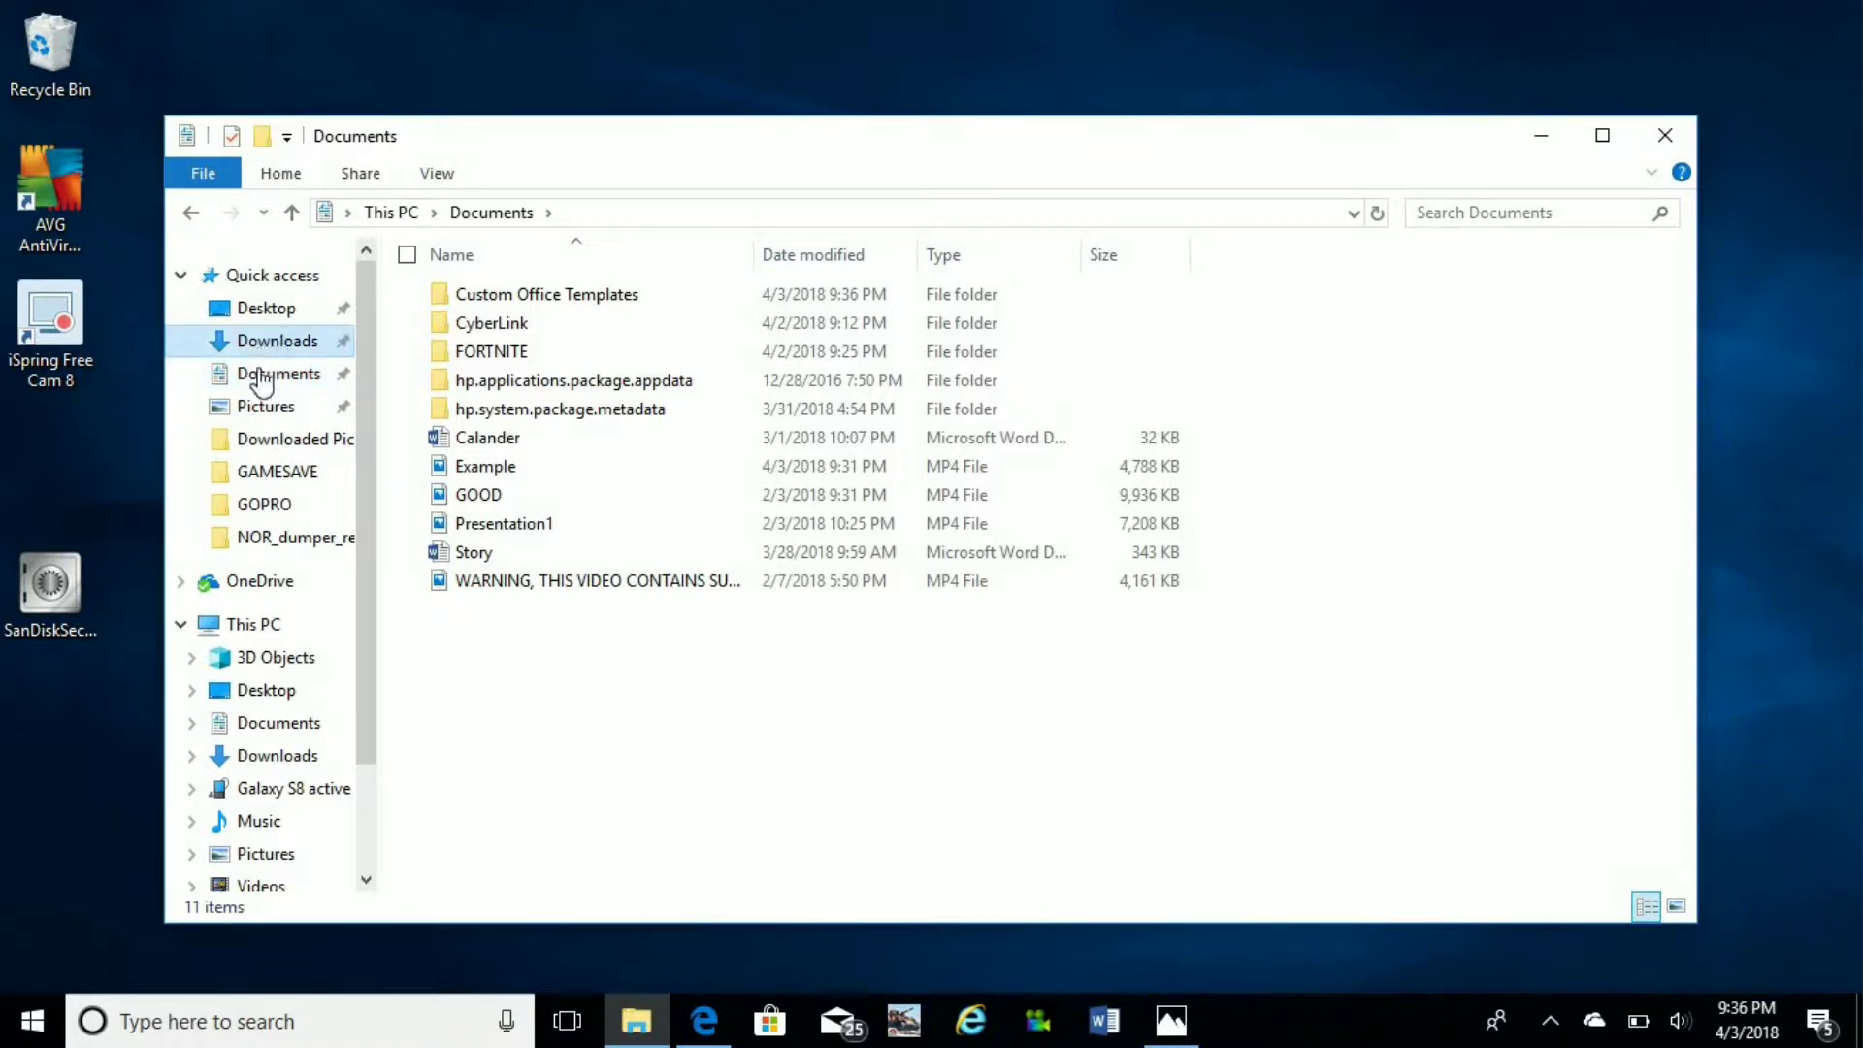
{"action": "left_click", "coordinate": [259, 373]}
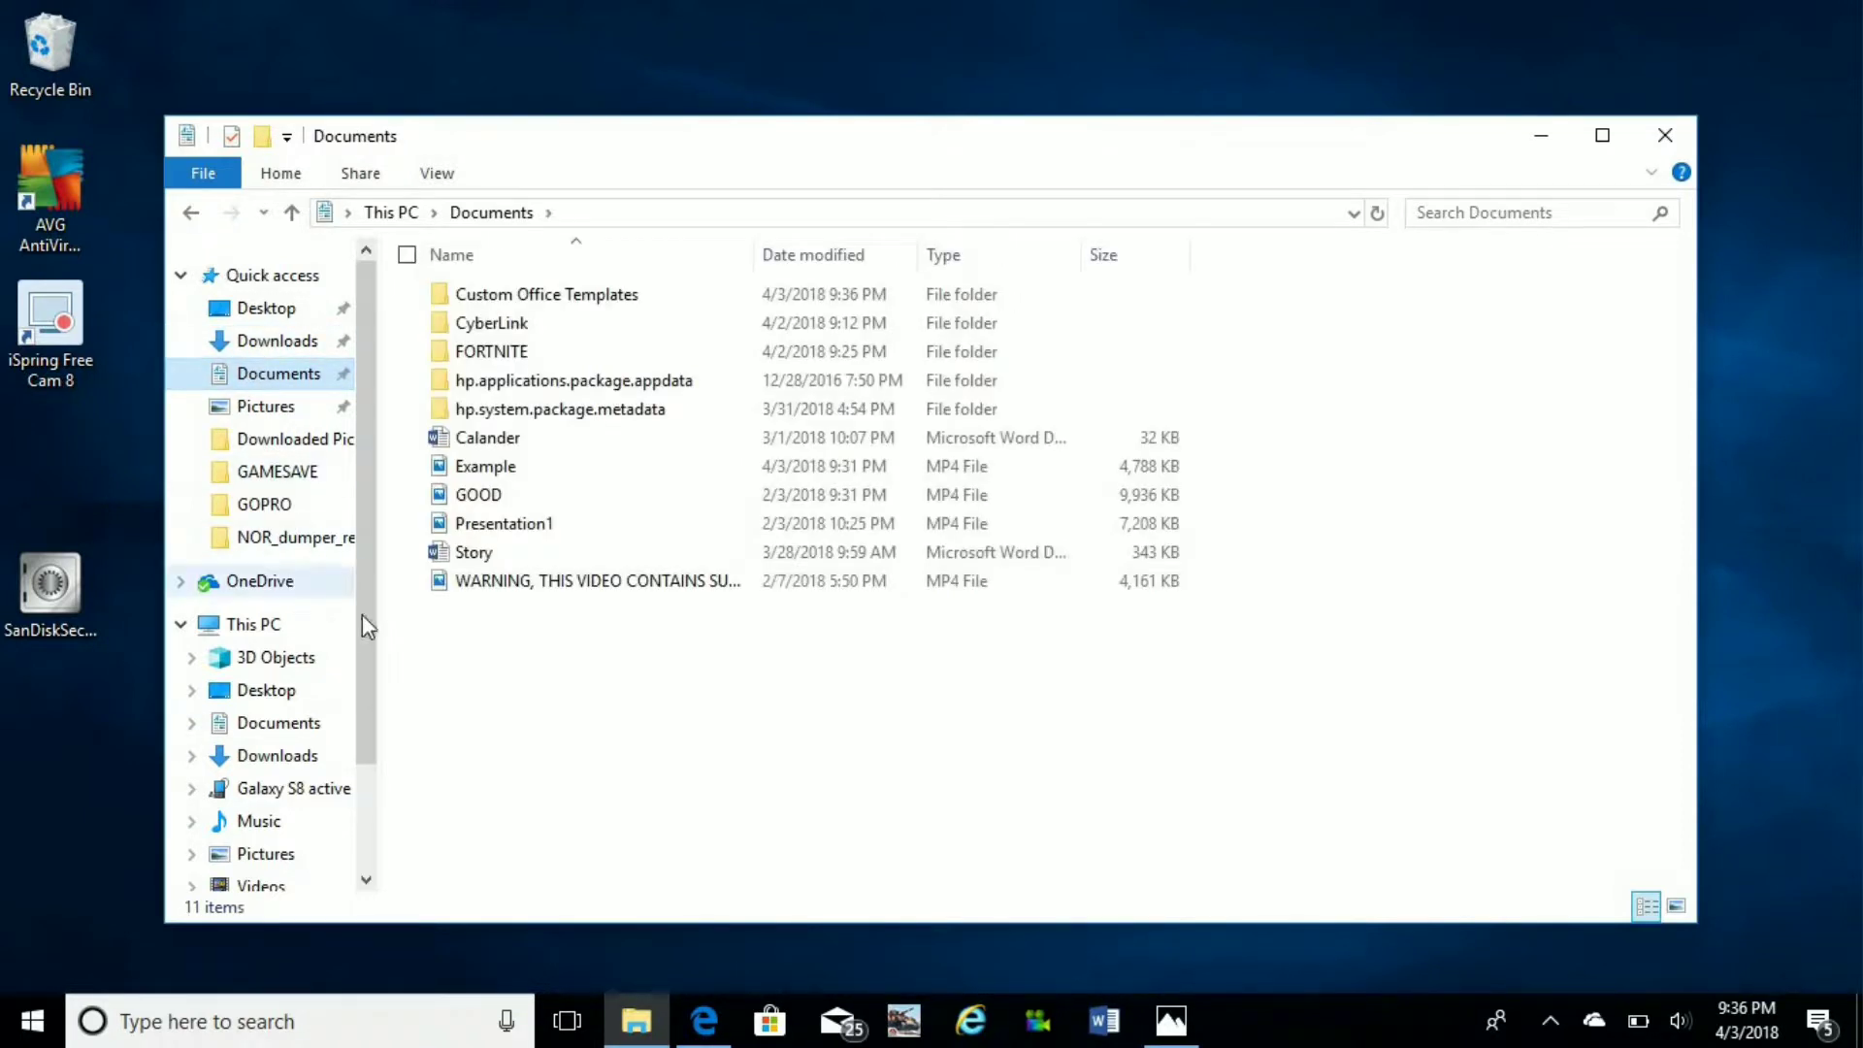
{"action": "left_click", "coordinate": [292, 660]}
{"action": "left_click", "coordinate": [282, 690]}
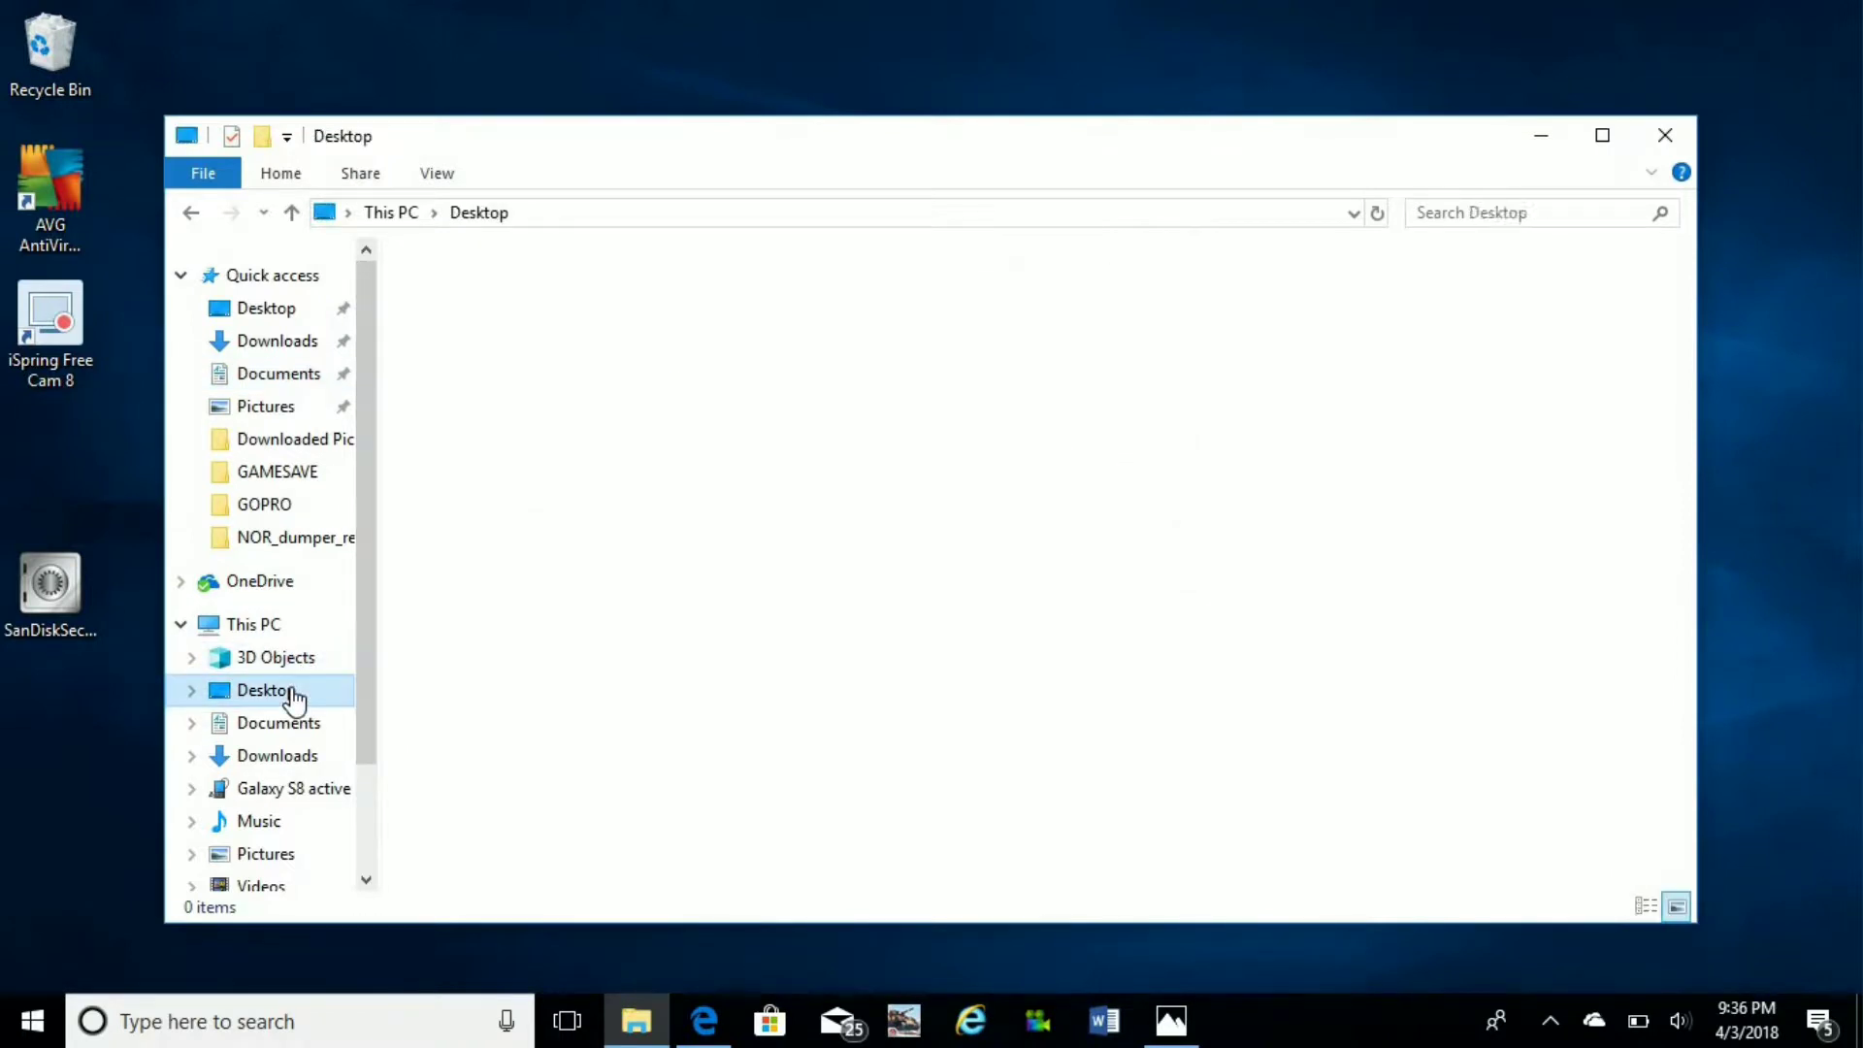
{"action": "left_click", "coordinate": [294, 723]}
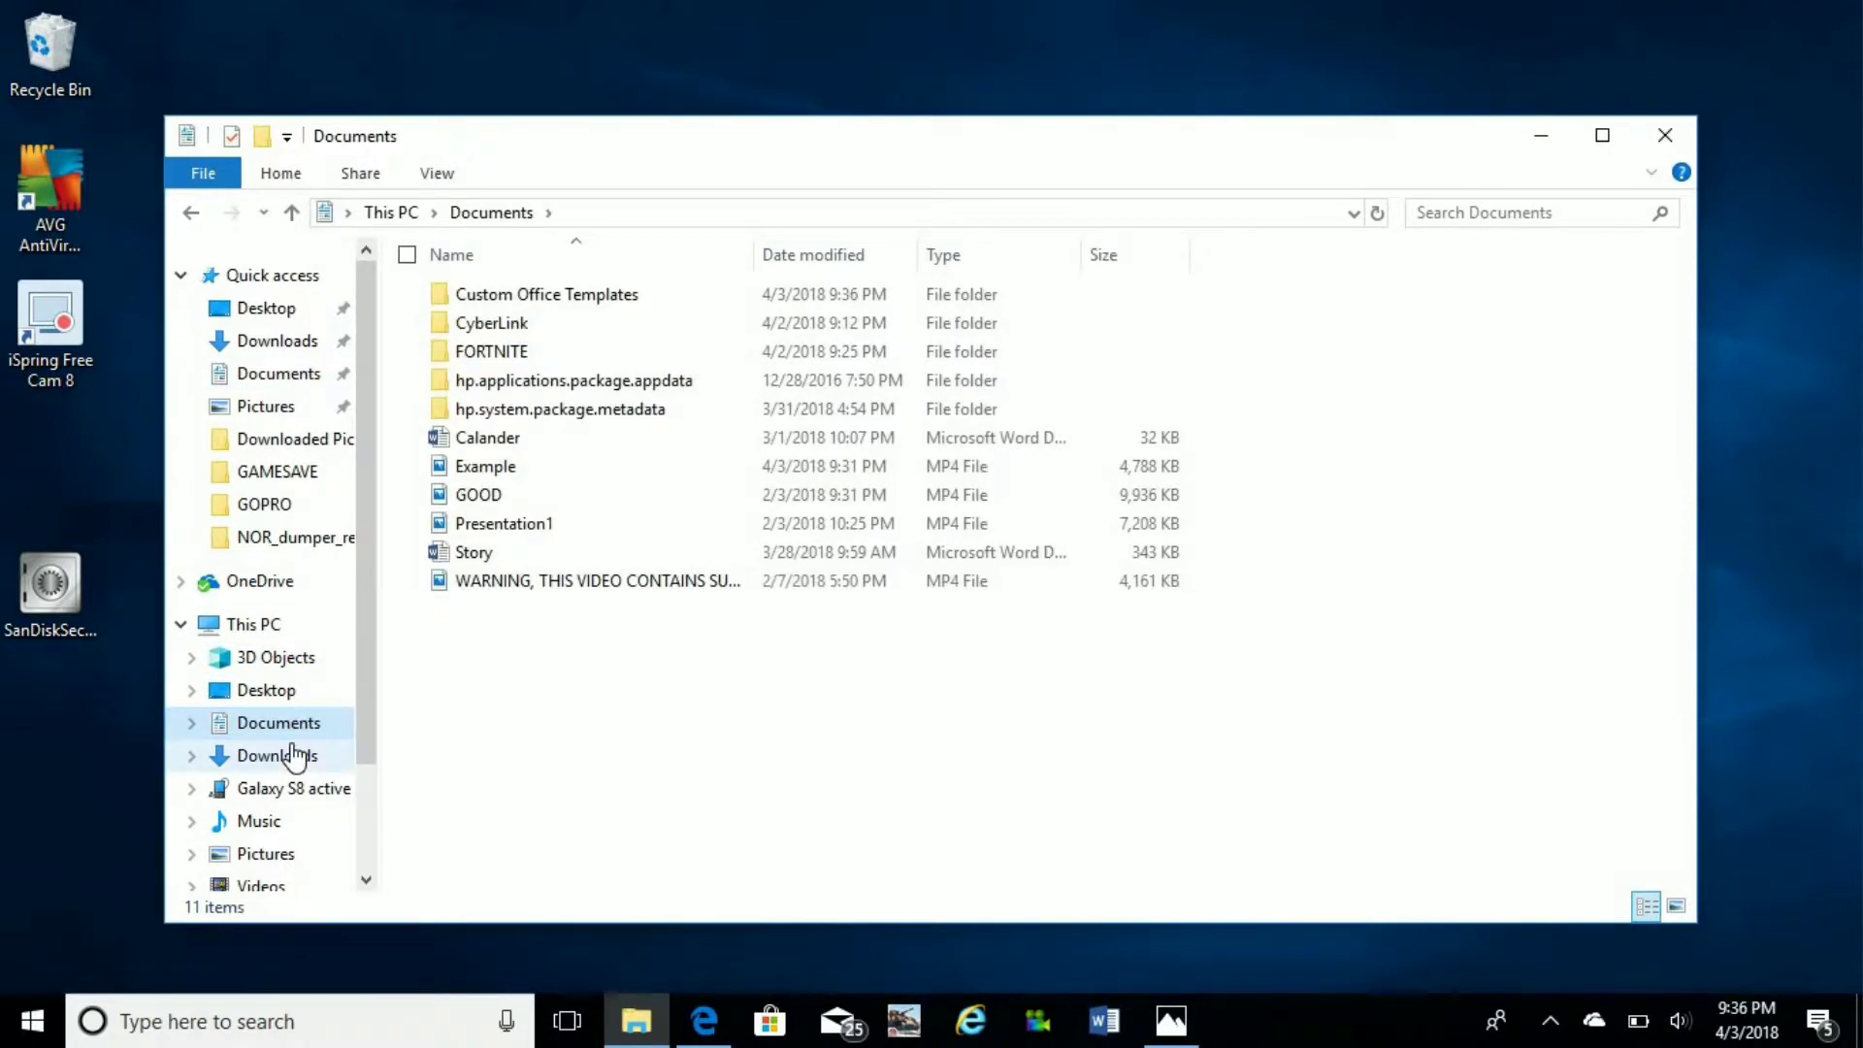
{"action": "left_click", "coordinate": [1567, 134]}
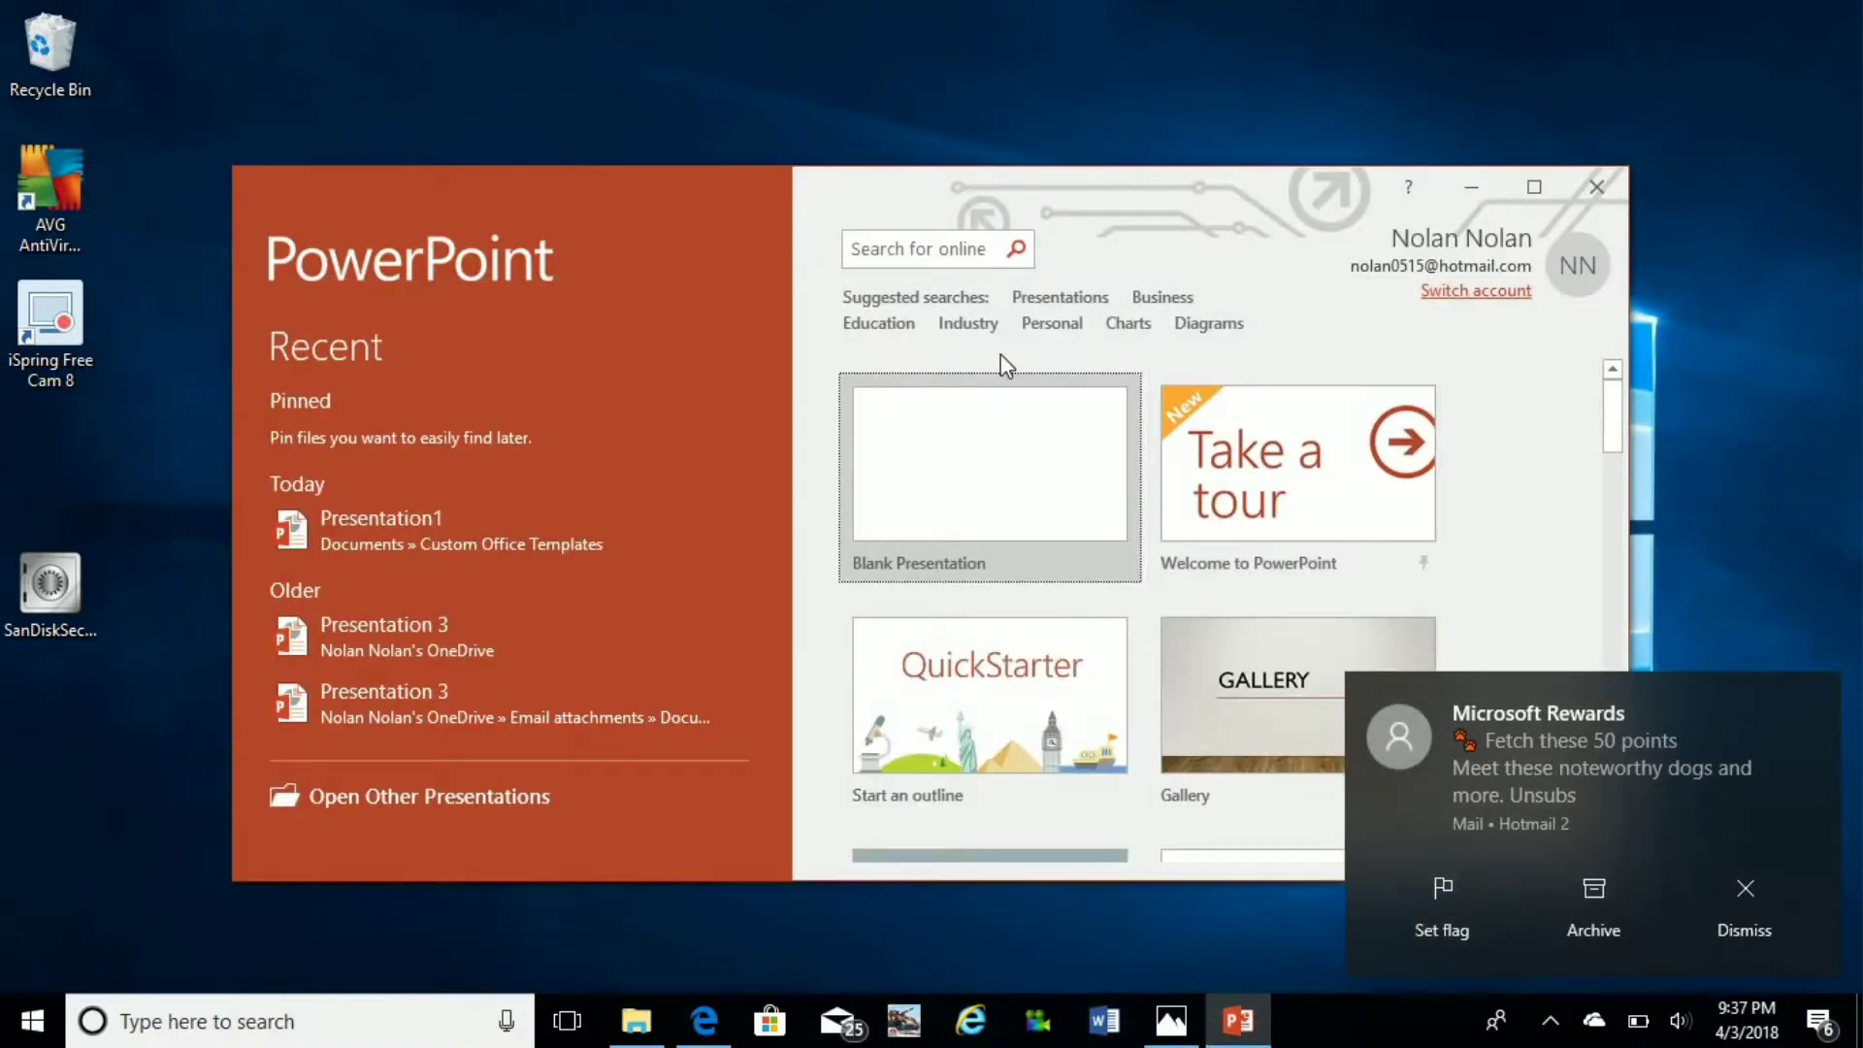
- Open the list of other presentations and look through the recent files down to the oldest entries
{"action": "left_click", "coordinate": [536, 802]}
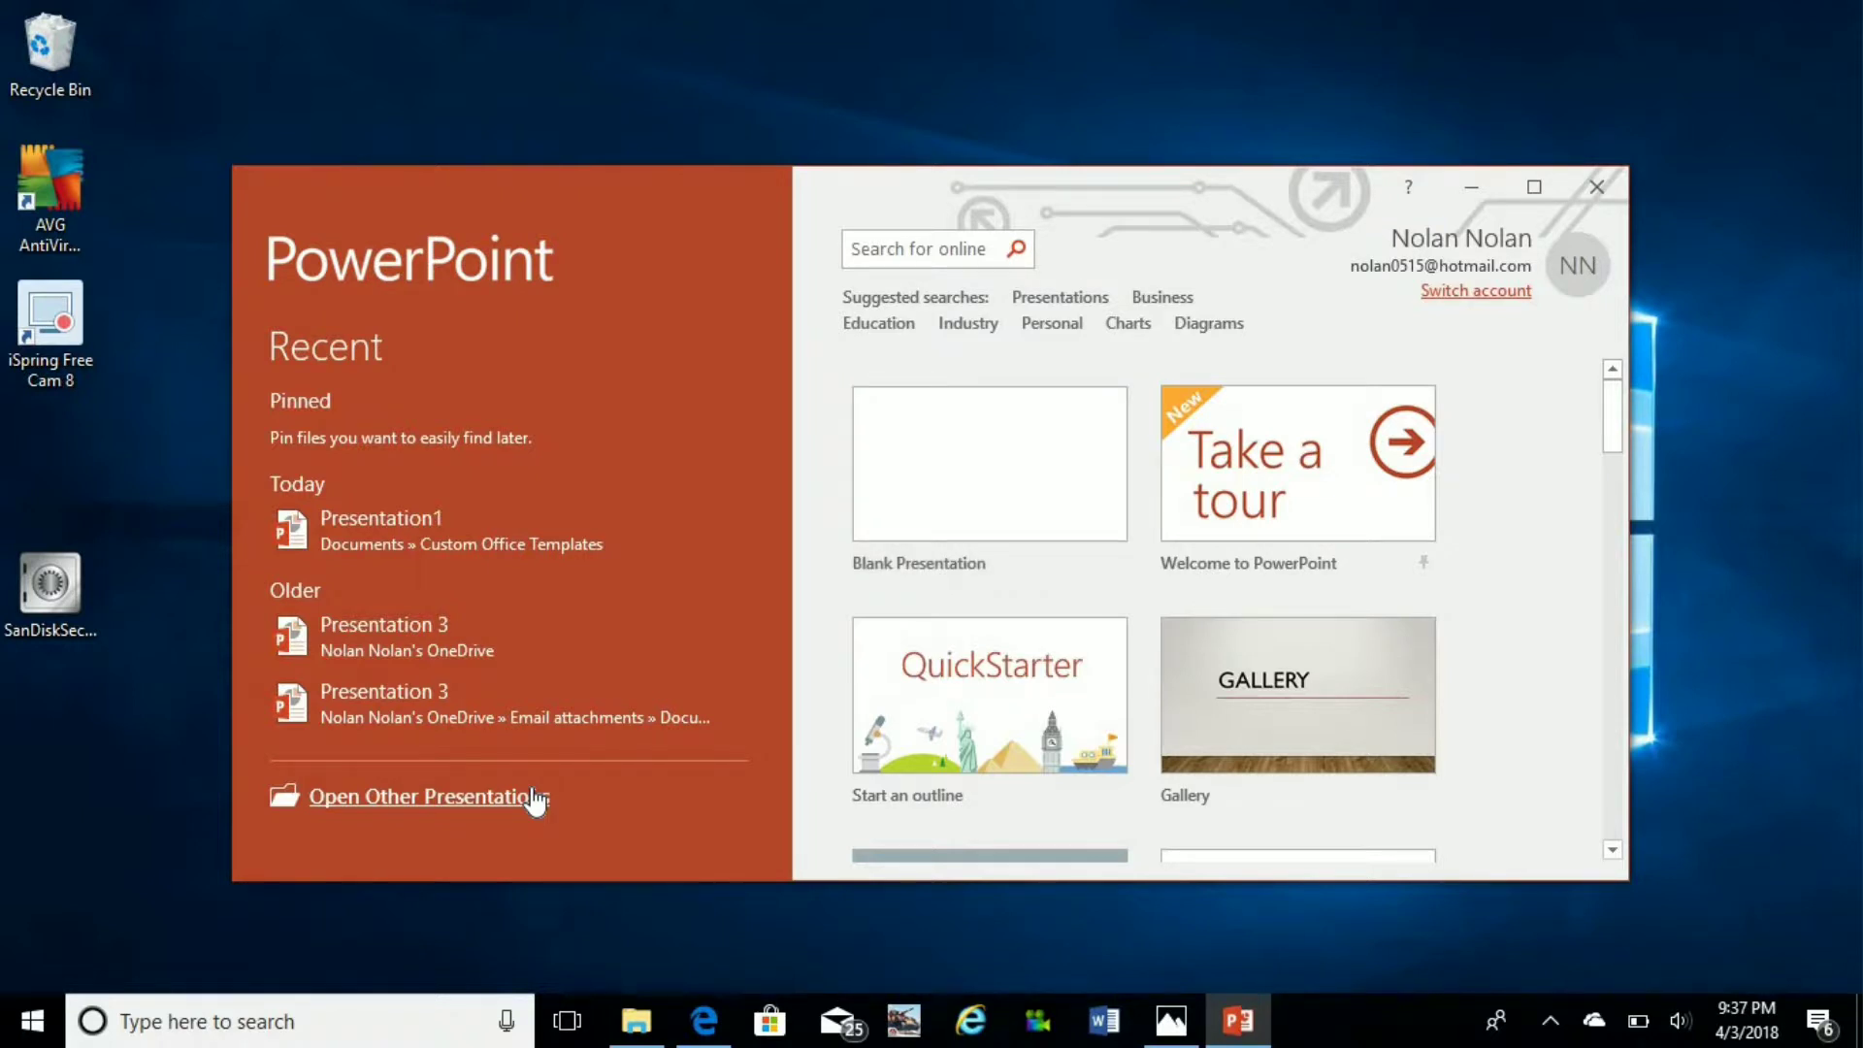
{"action": "left_click", "coordinate": [550, 811]}
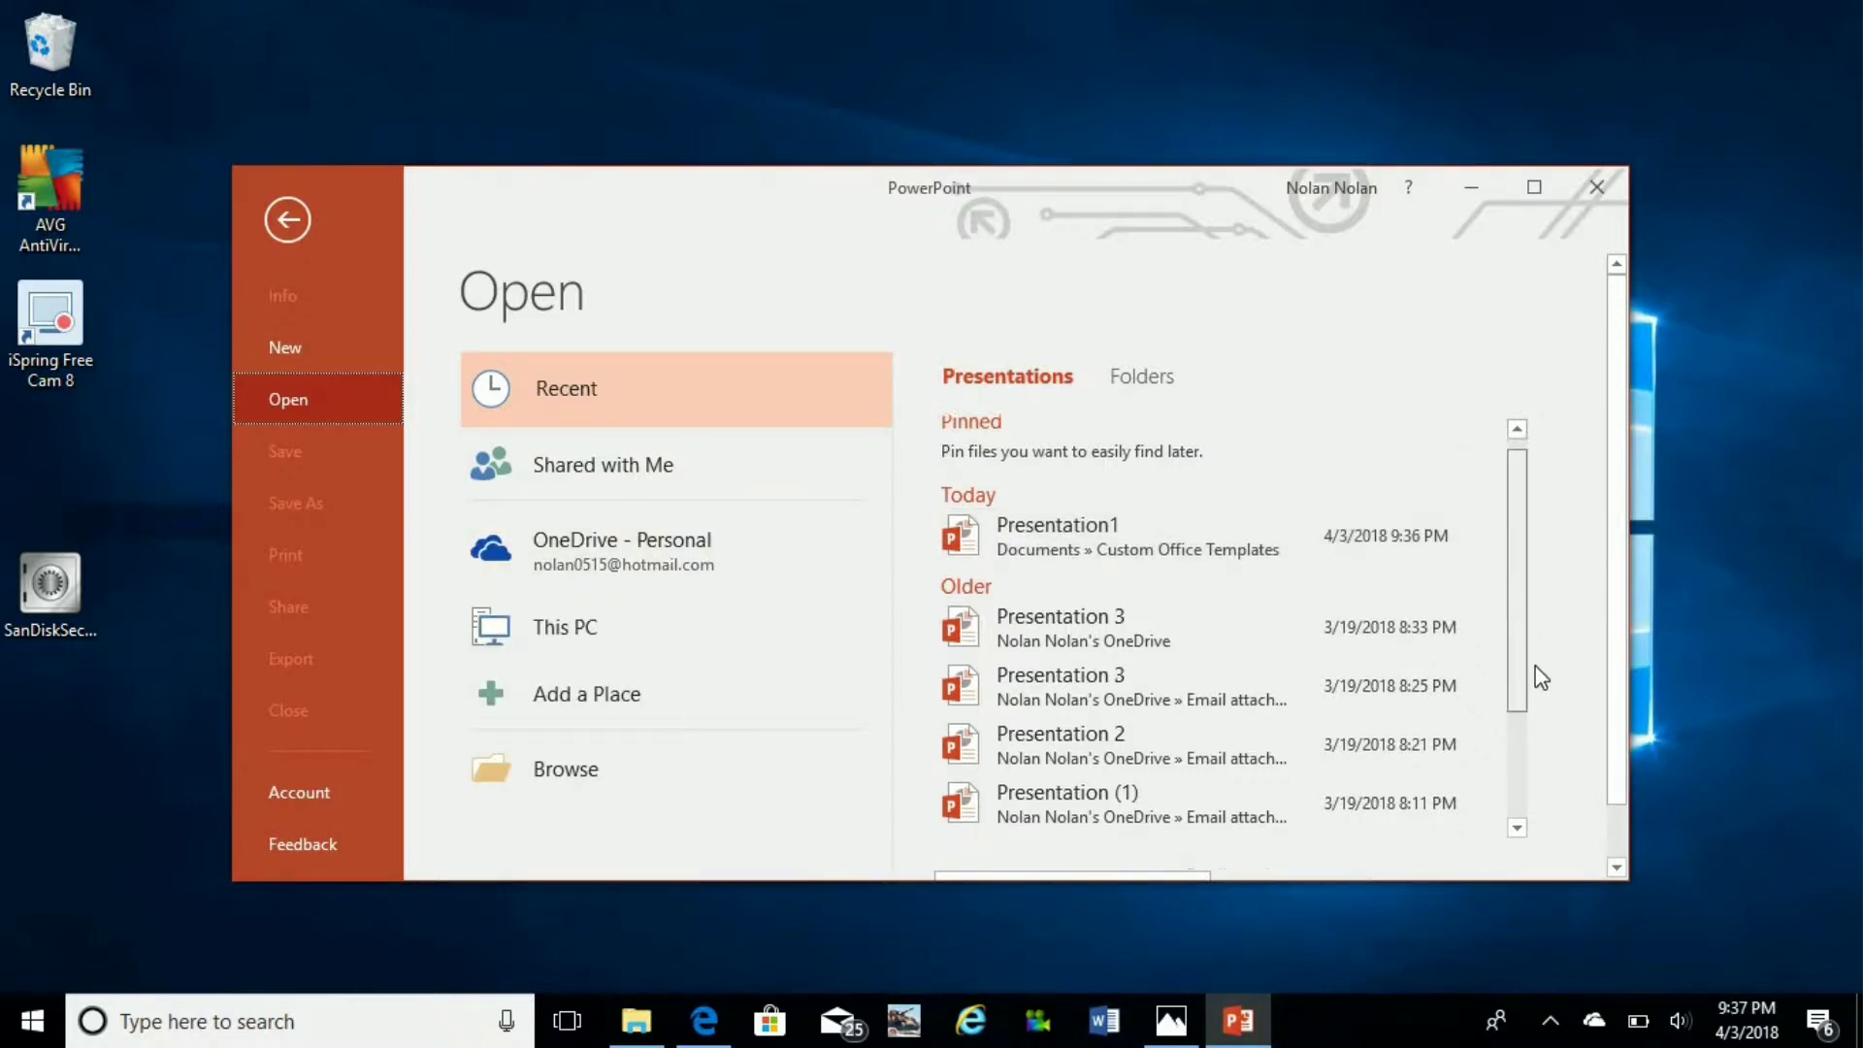
{"action": "left_click_drag", "start_coordinate": [1524, 673], "coordinate": [1524, 803]}
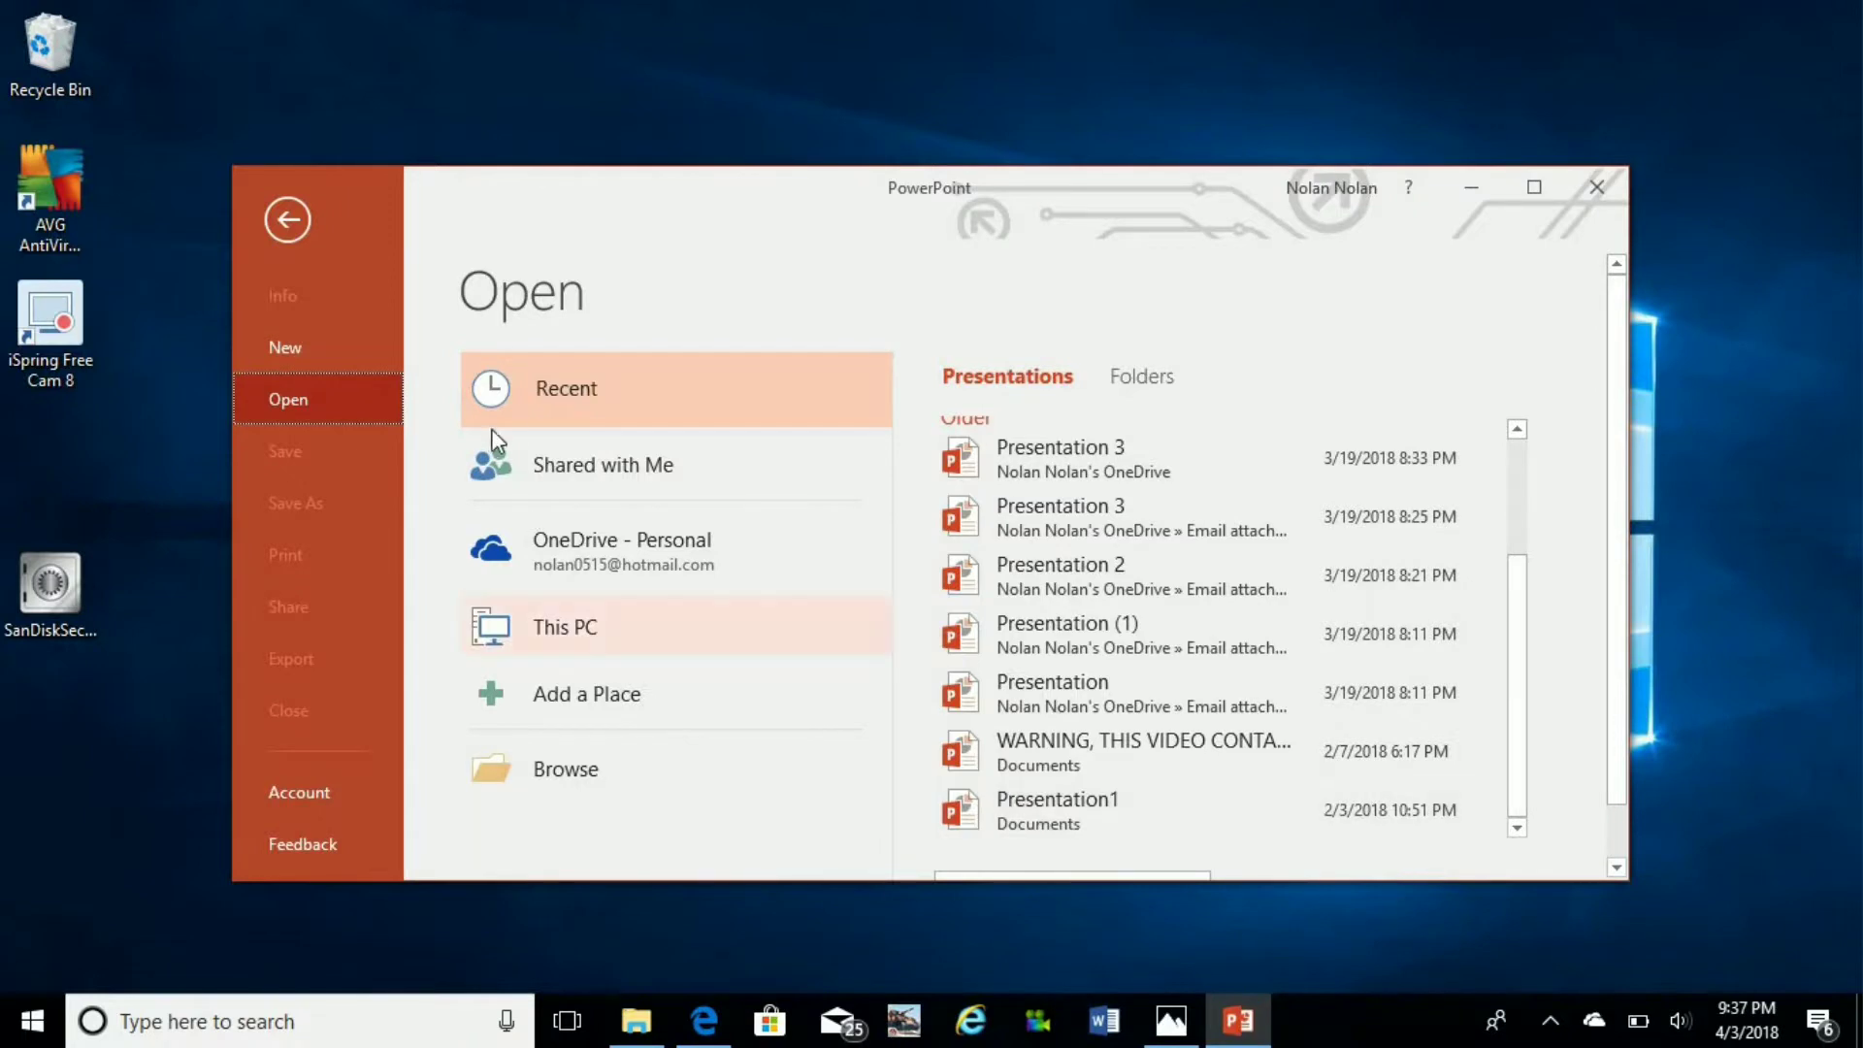
- Browse the OneDrive 2017-09 folder and the Documents folder on This PC for presentations, and minimize PowerPoint
{"action": "left_click", "coordinate": [540, 471]}
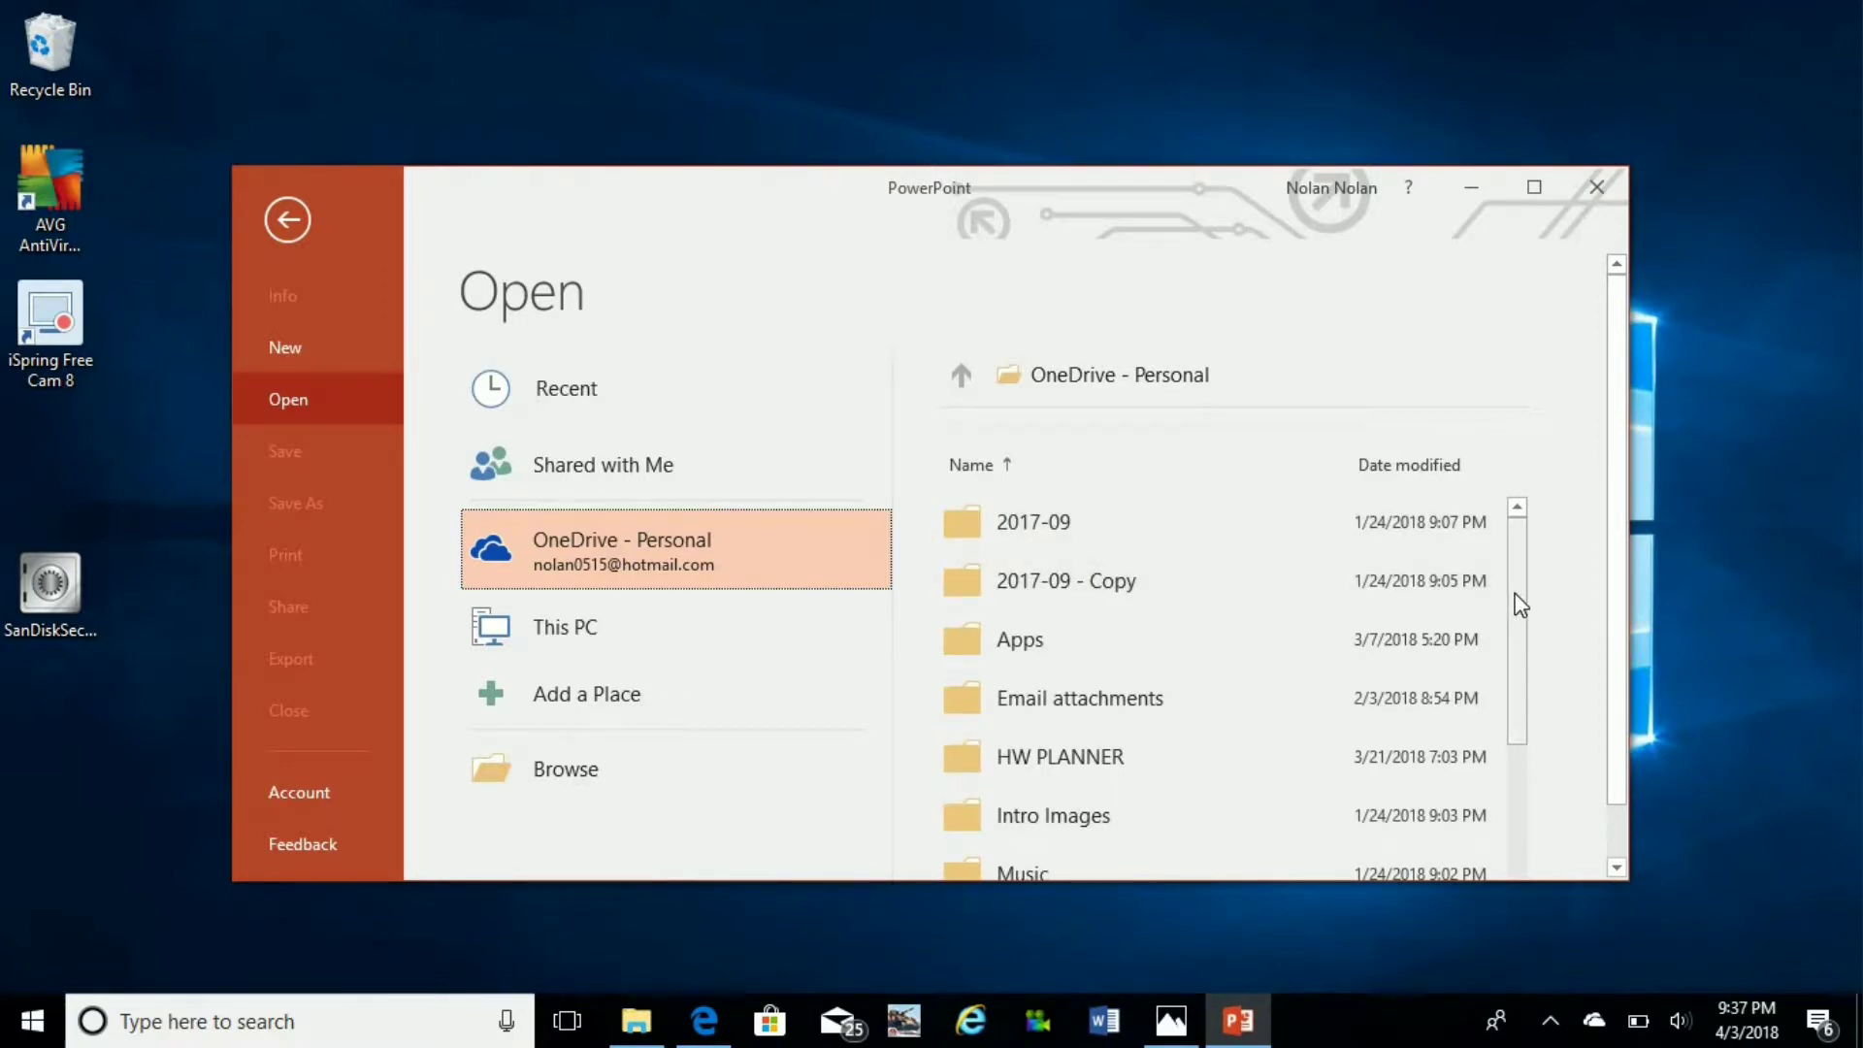
{"action": "left_click_drag", "start_coordinate": [1514, 630], "coordinate": [1543, 524]}
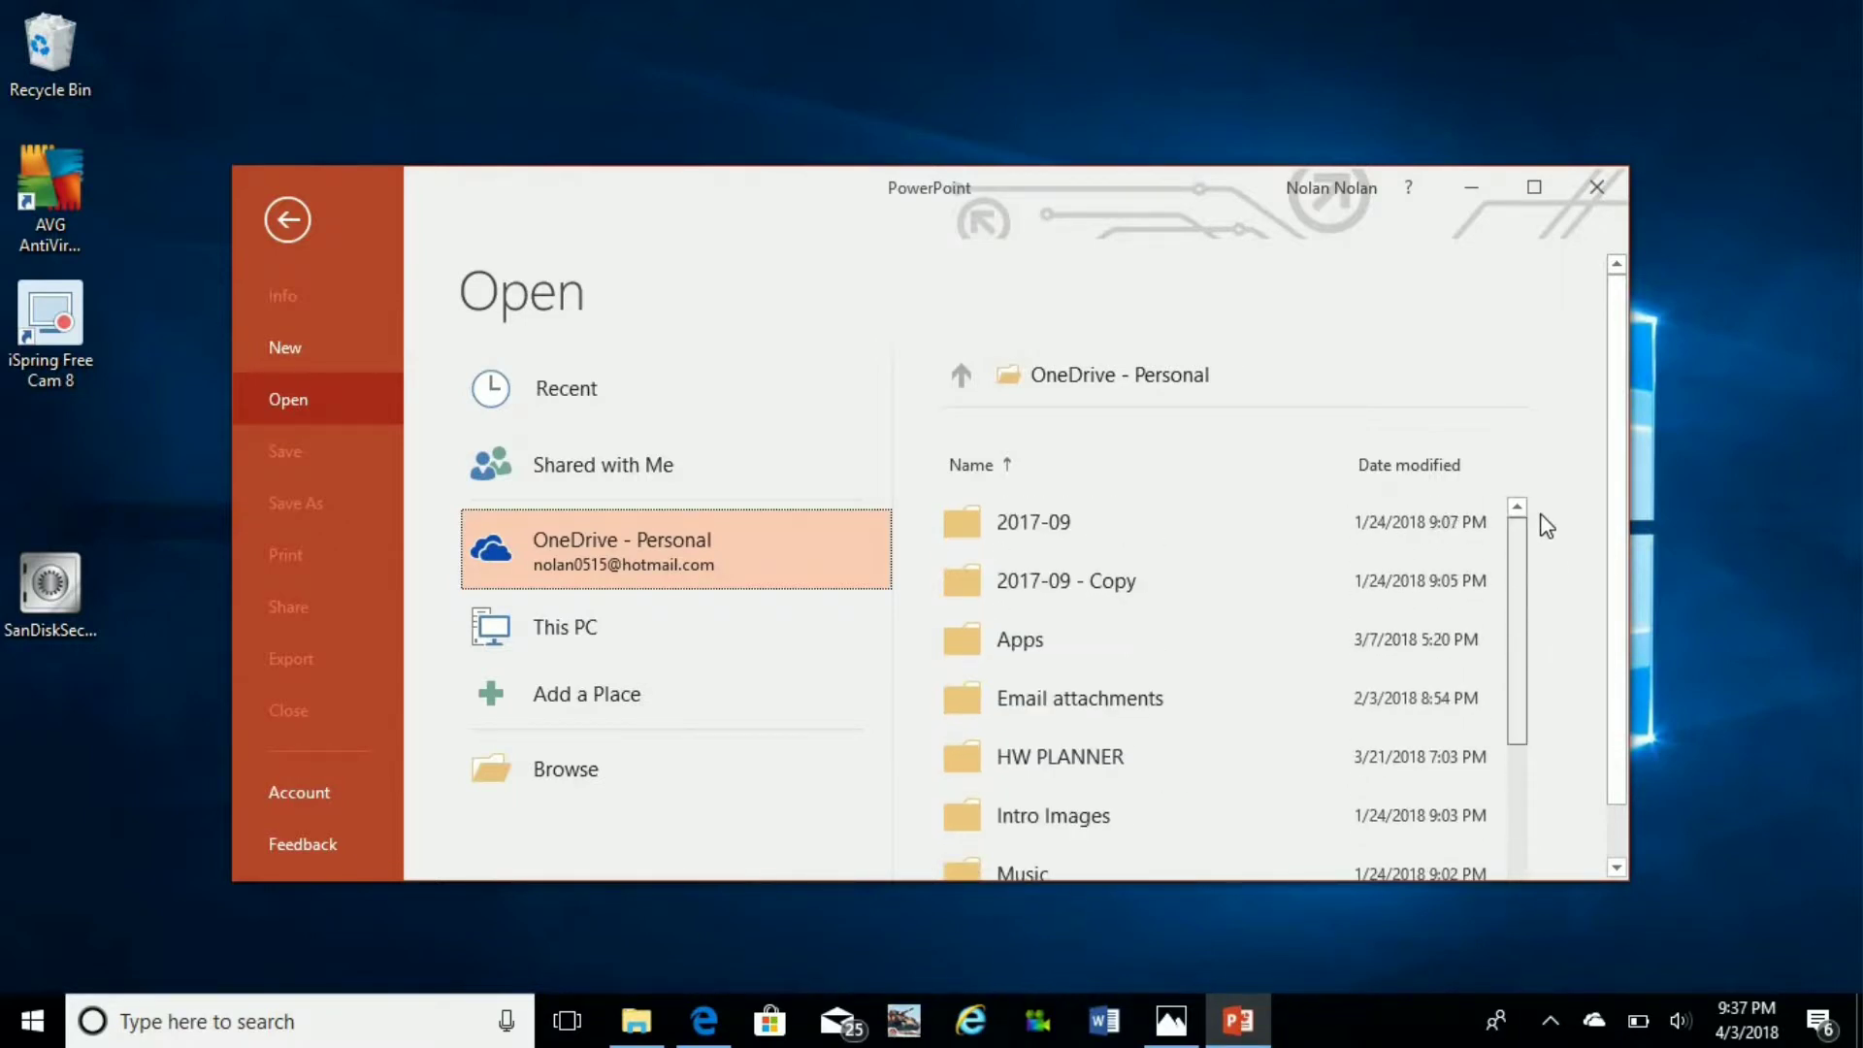
{"action": "left_click", "coordinate": [1099, 541]}
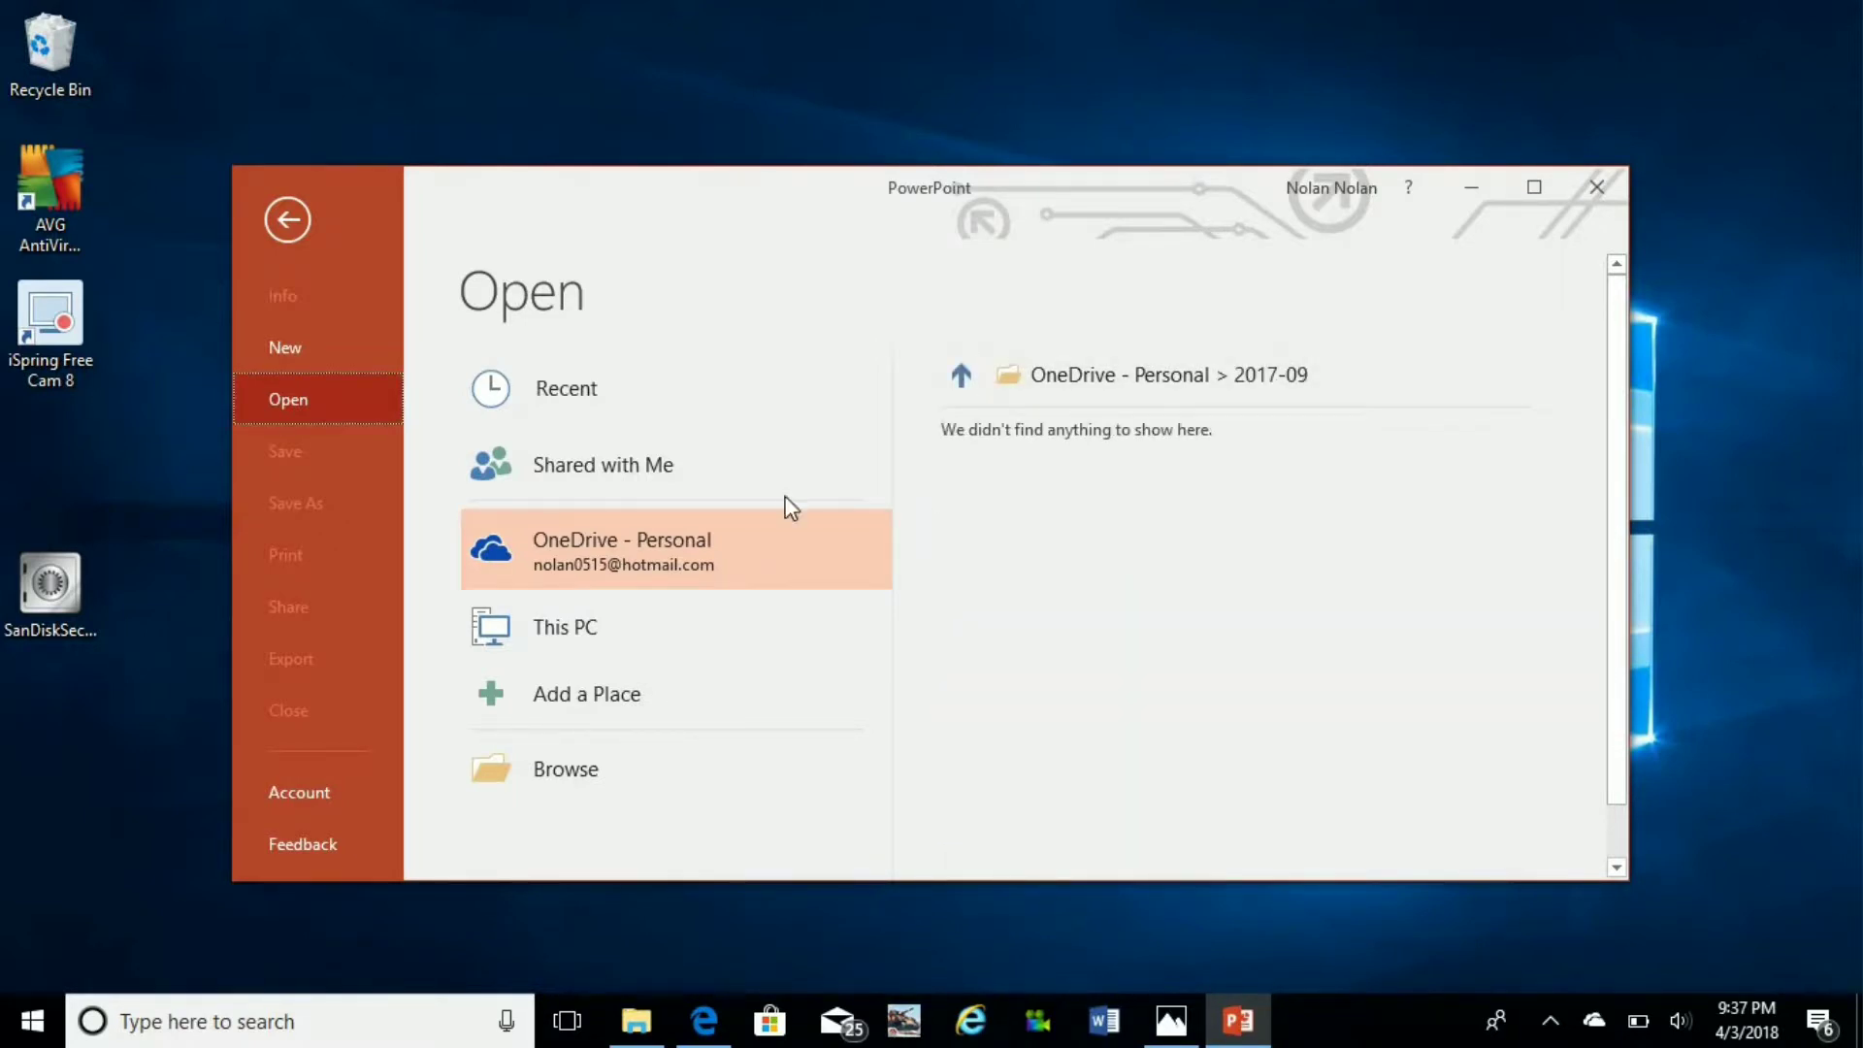
{"action": "left_click", "coordinate": [627, 632]}
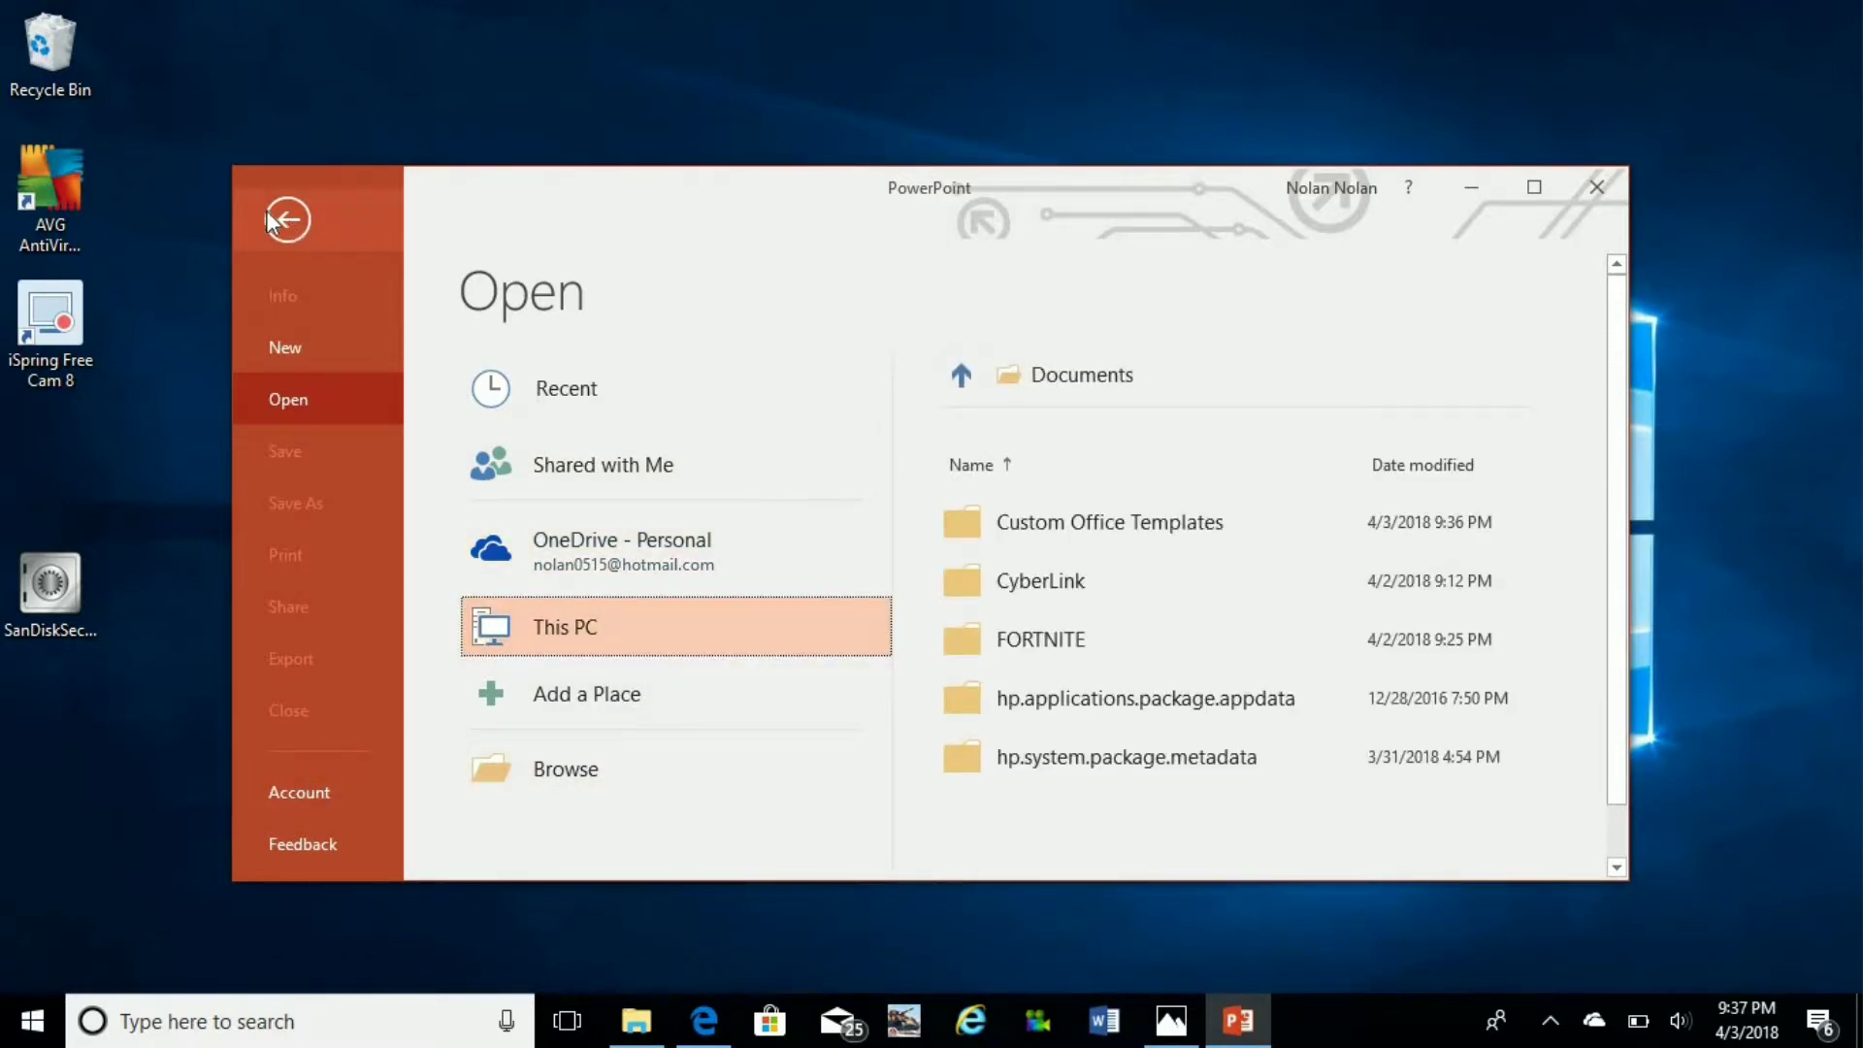
{"action": "key", "text": "Escape"}
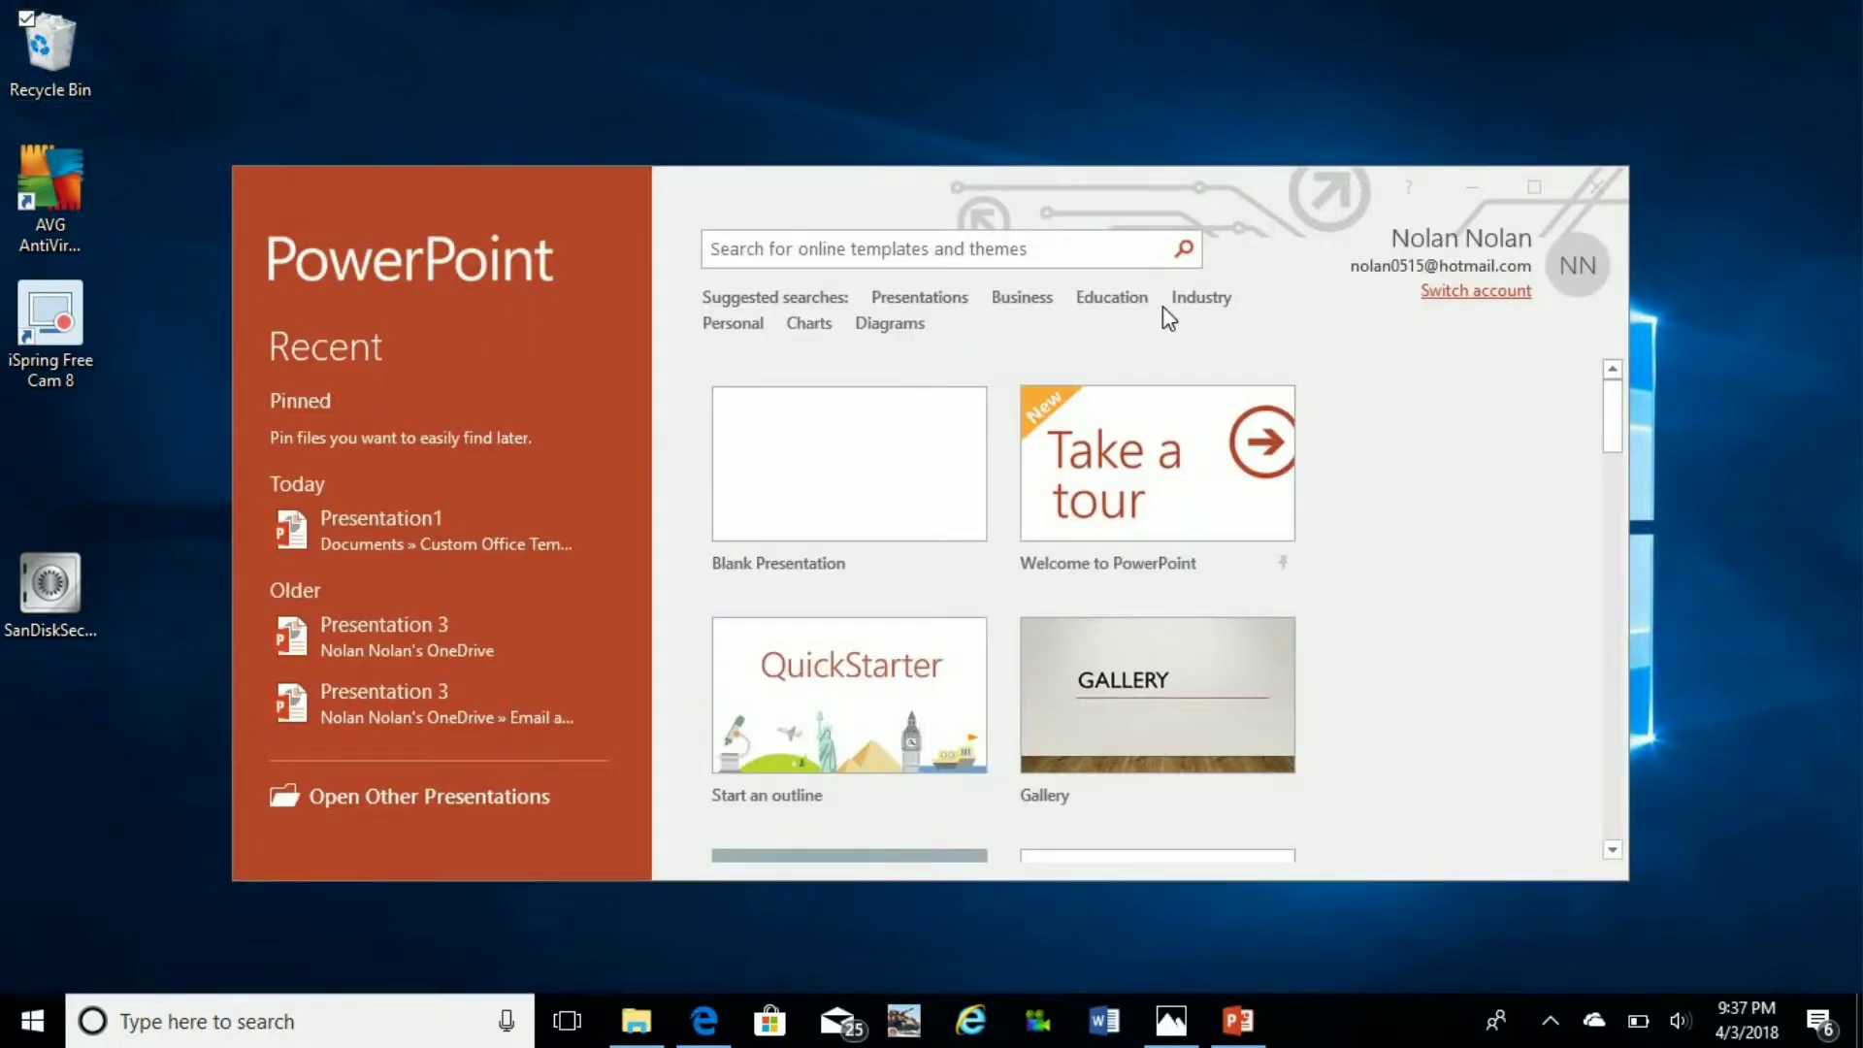
{"action": "left_click", "coordinate": [1466, 174]}
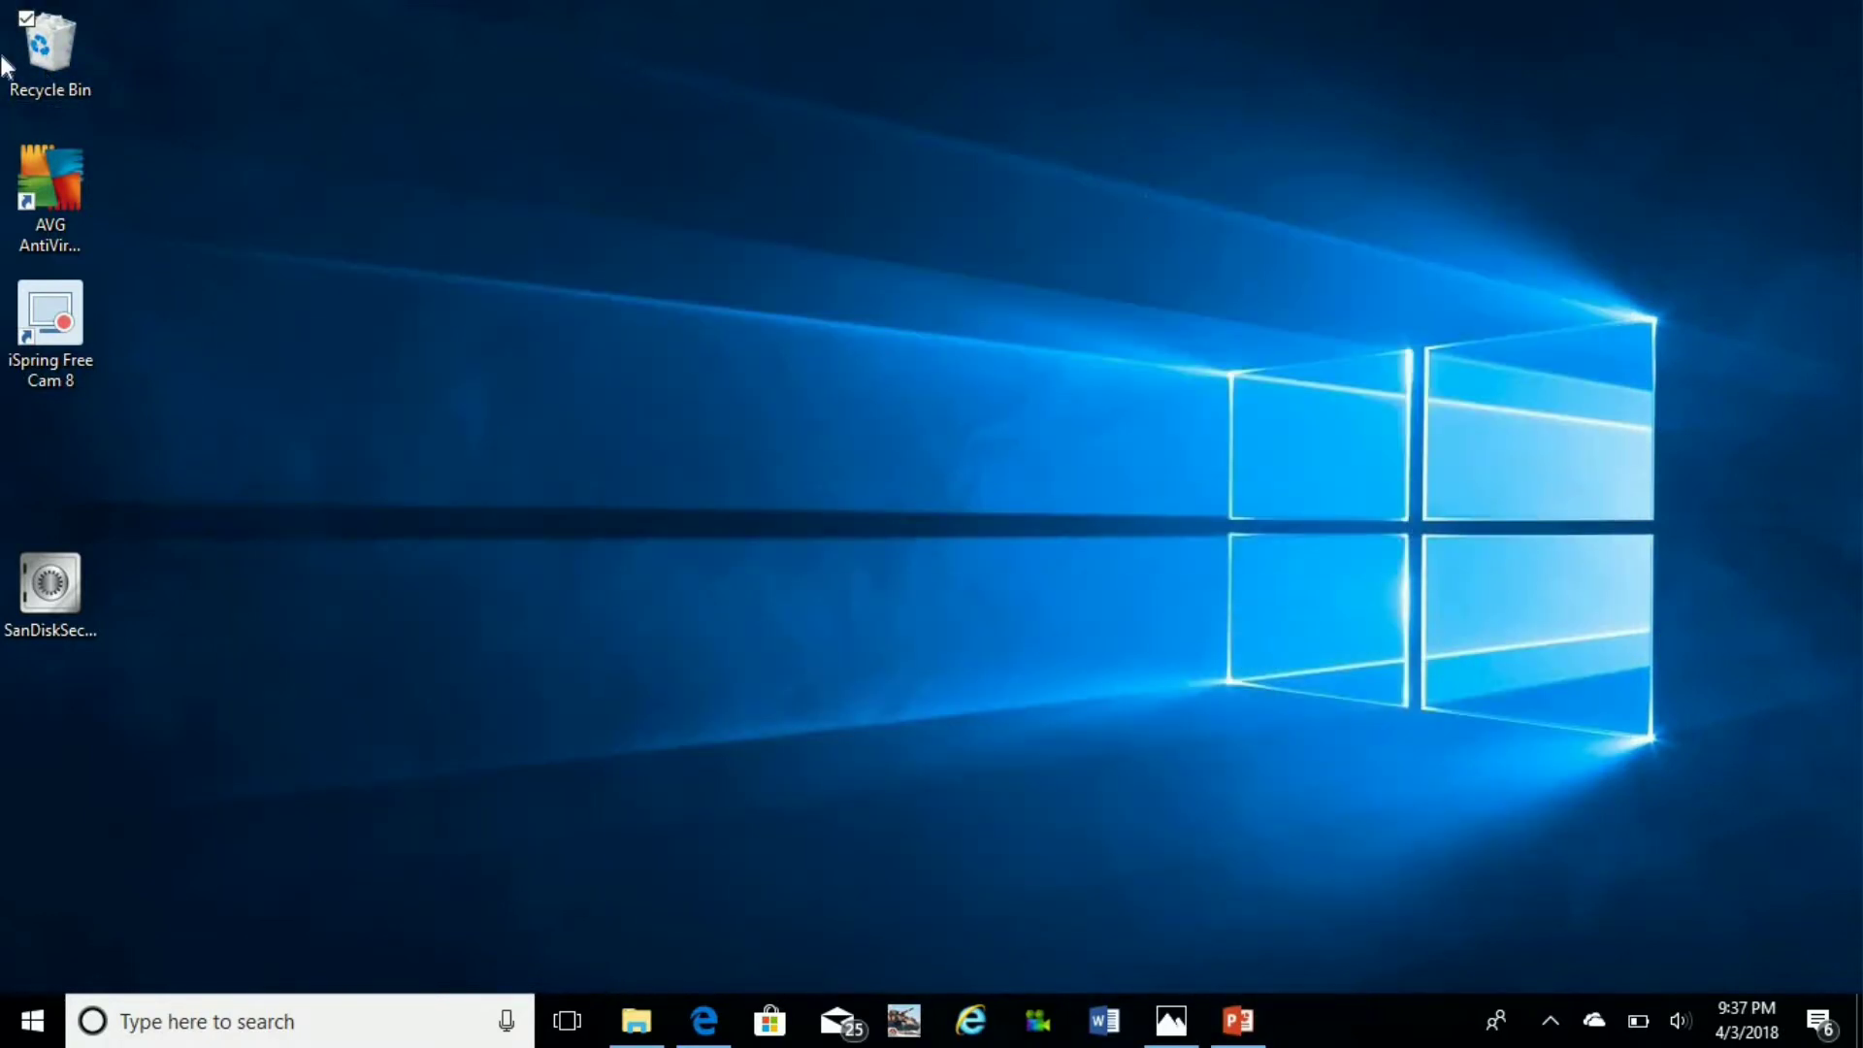
- Check the contents of the Recycle Bin and close its window
{"action": "double_click", "coordinate": [26, 44]}
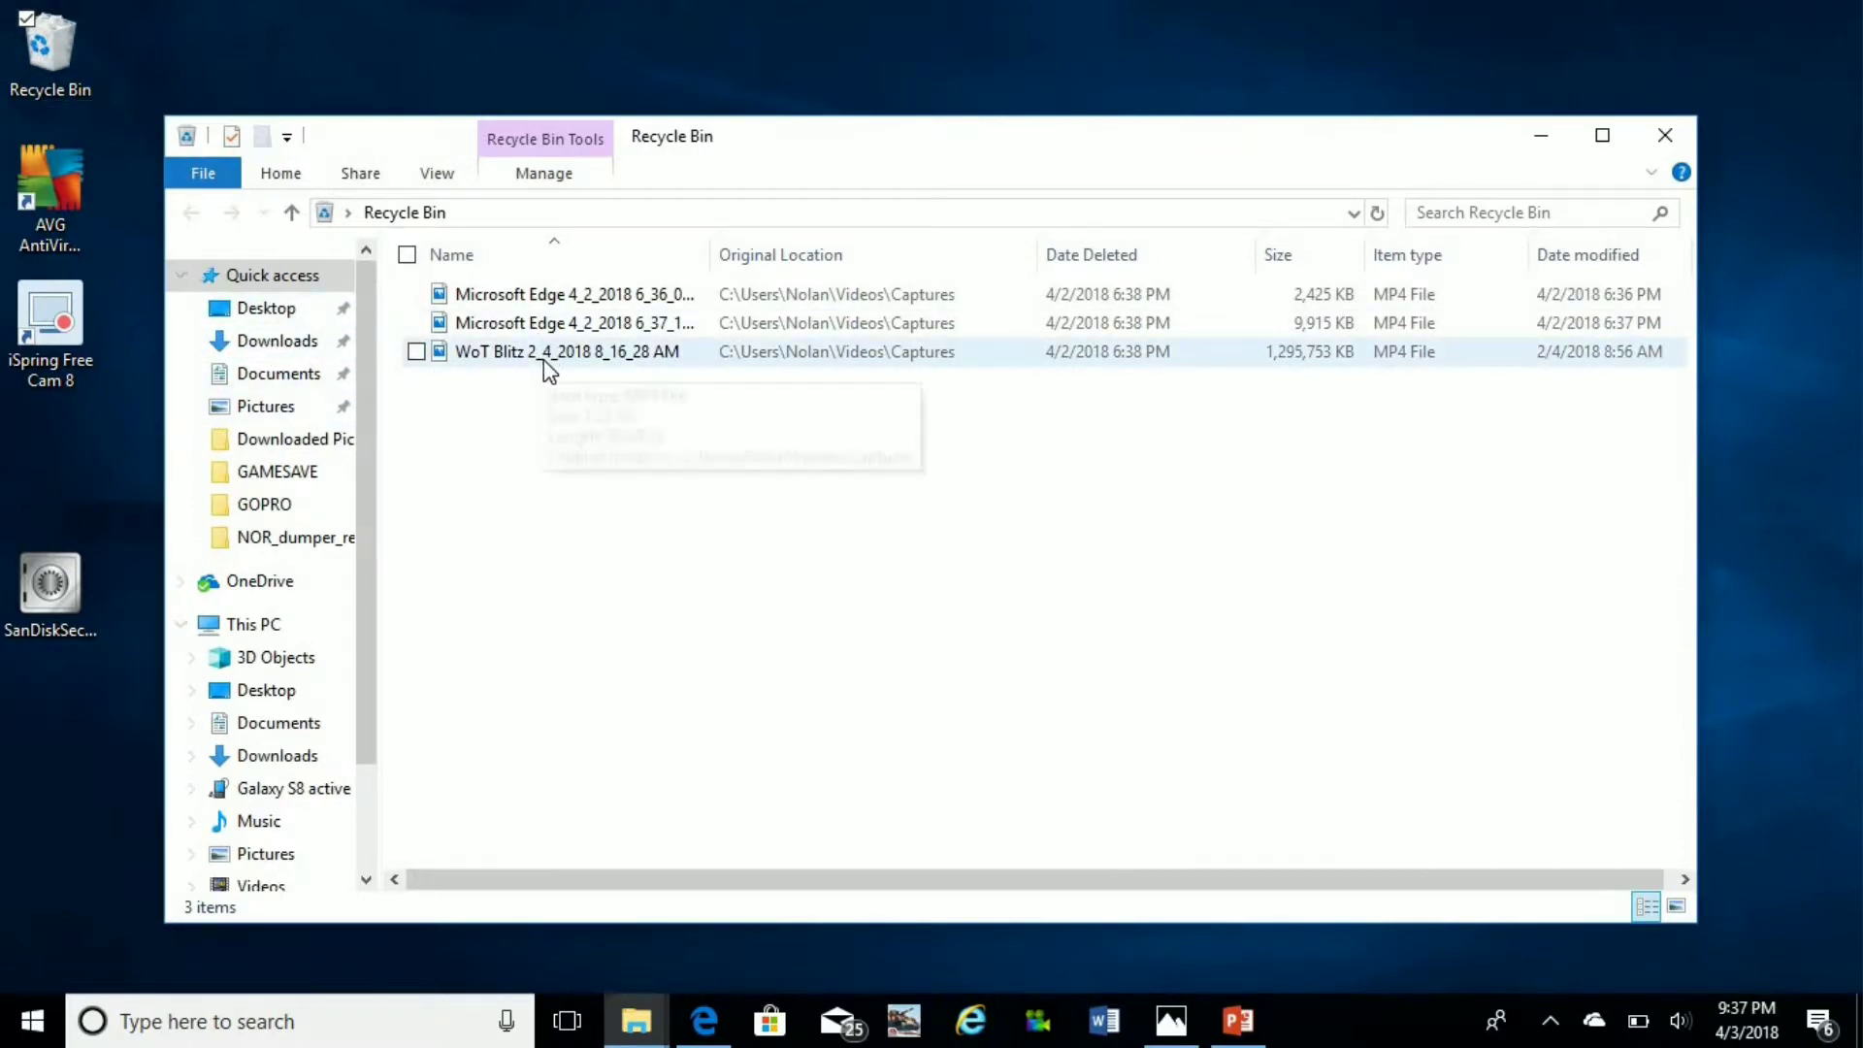
{"action": "left_click", "coordinate": [1664, 138]}
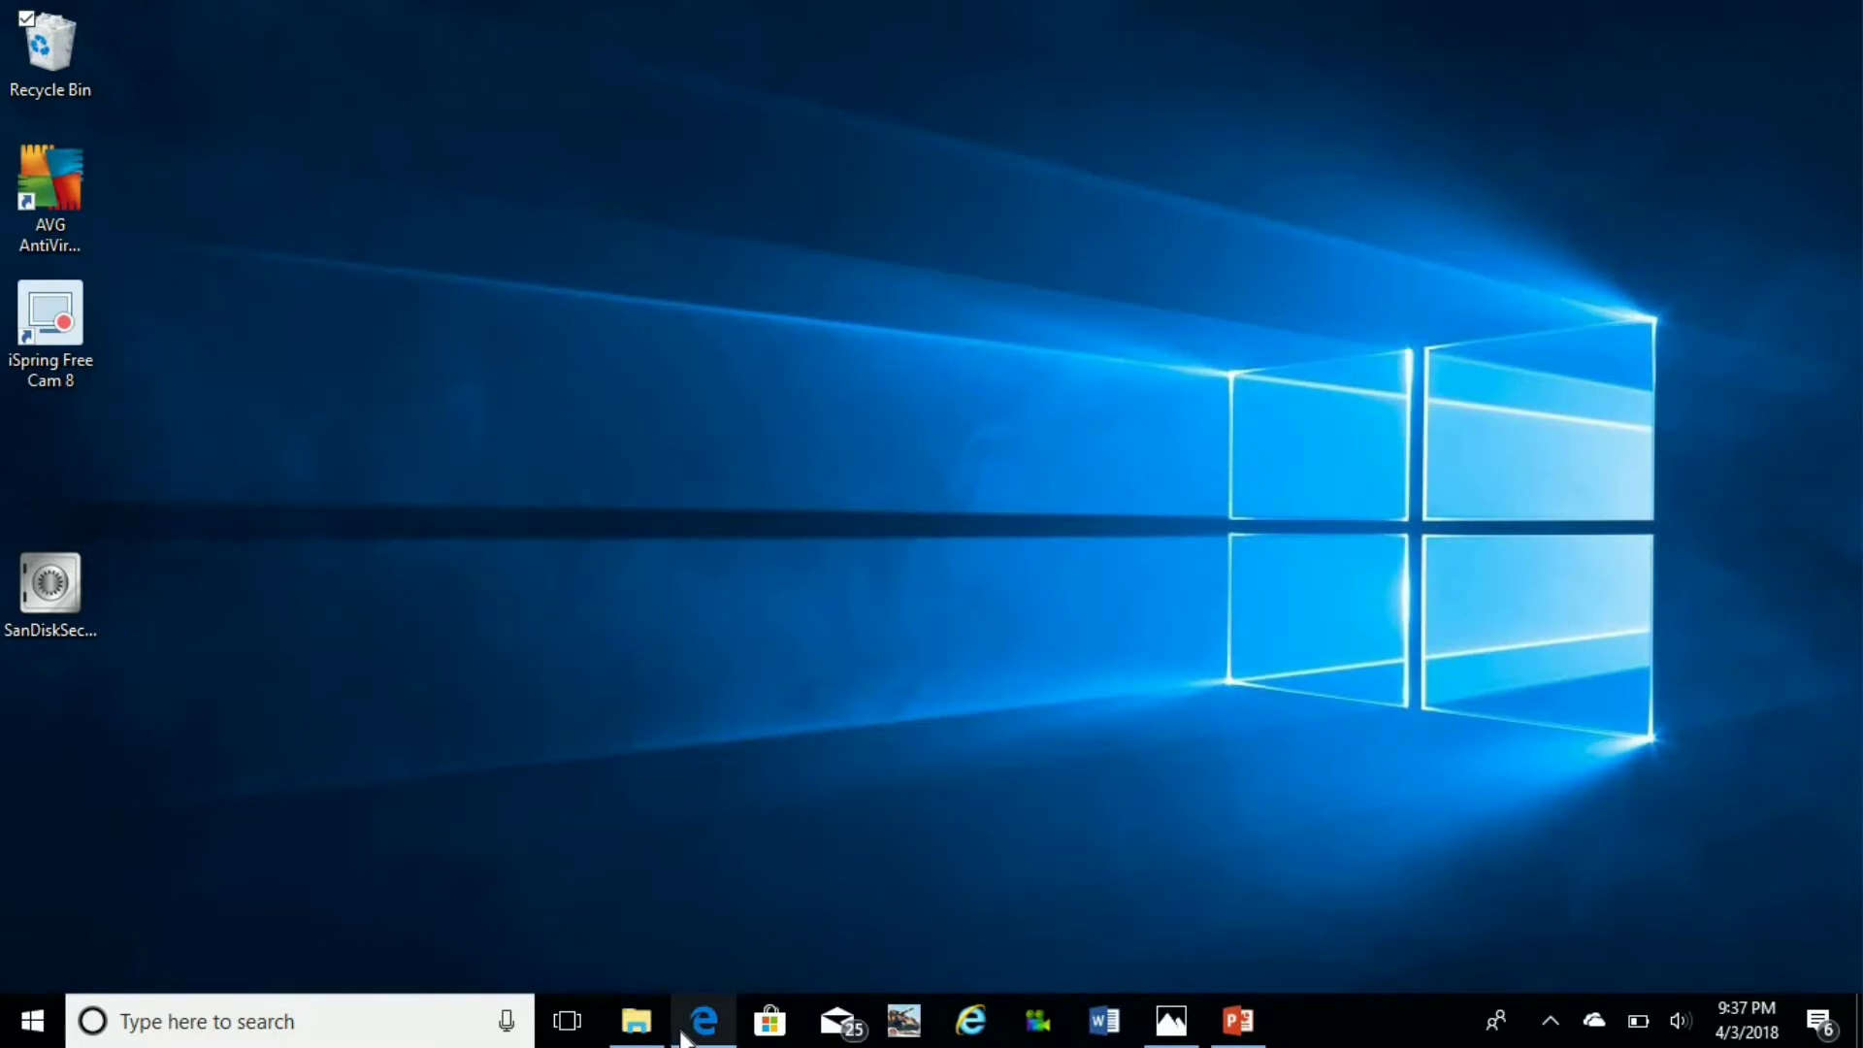
- Switch to Photos, cancel naming the new video, and place the project library clip in the first storyboard slot
{"action": "mouse_move", "coordinate": [703, 1024]}
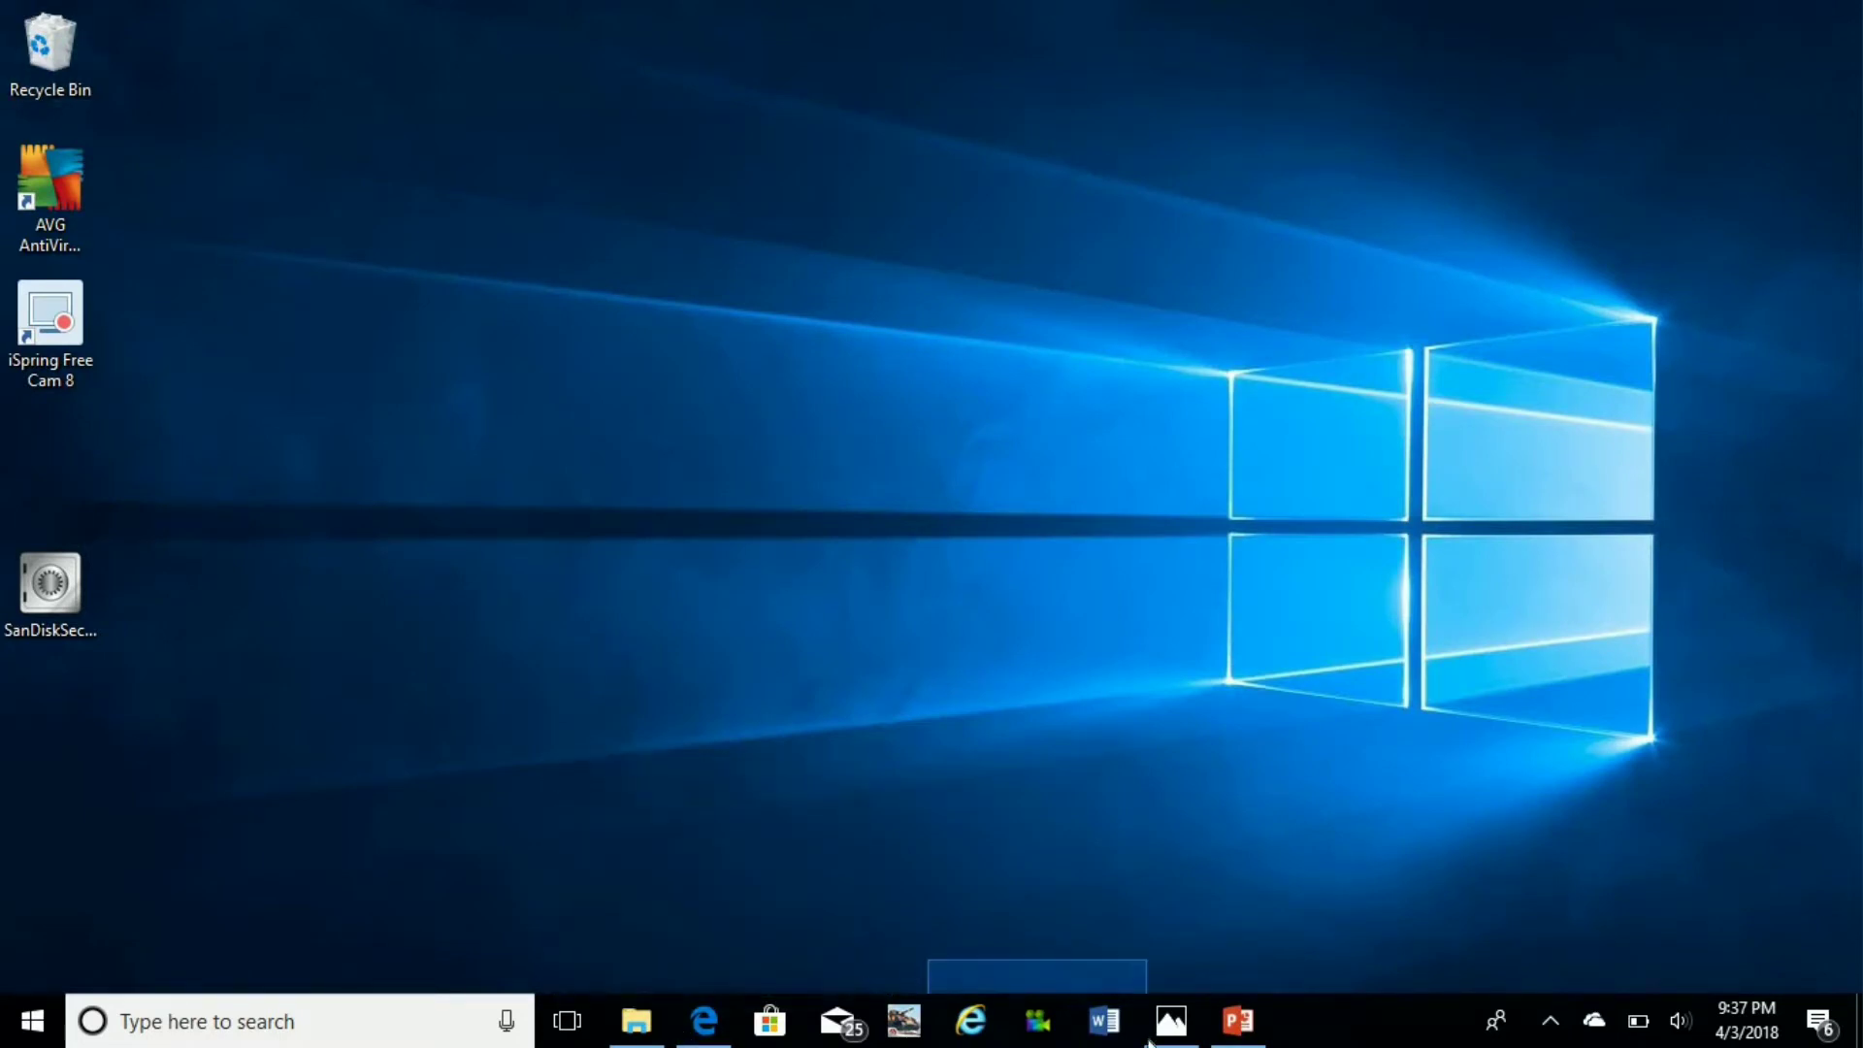
{"action": "left_click", "coordinate": [1171, 1020]}
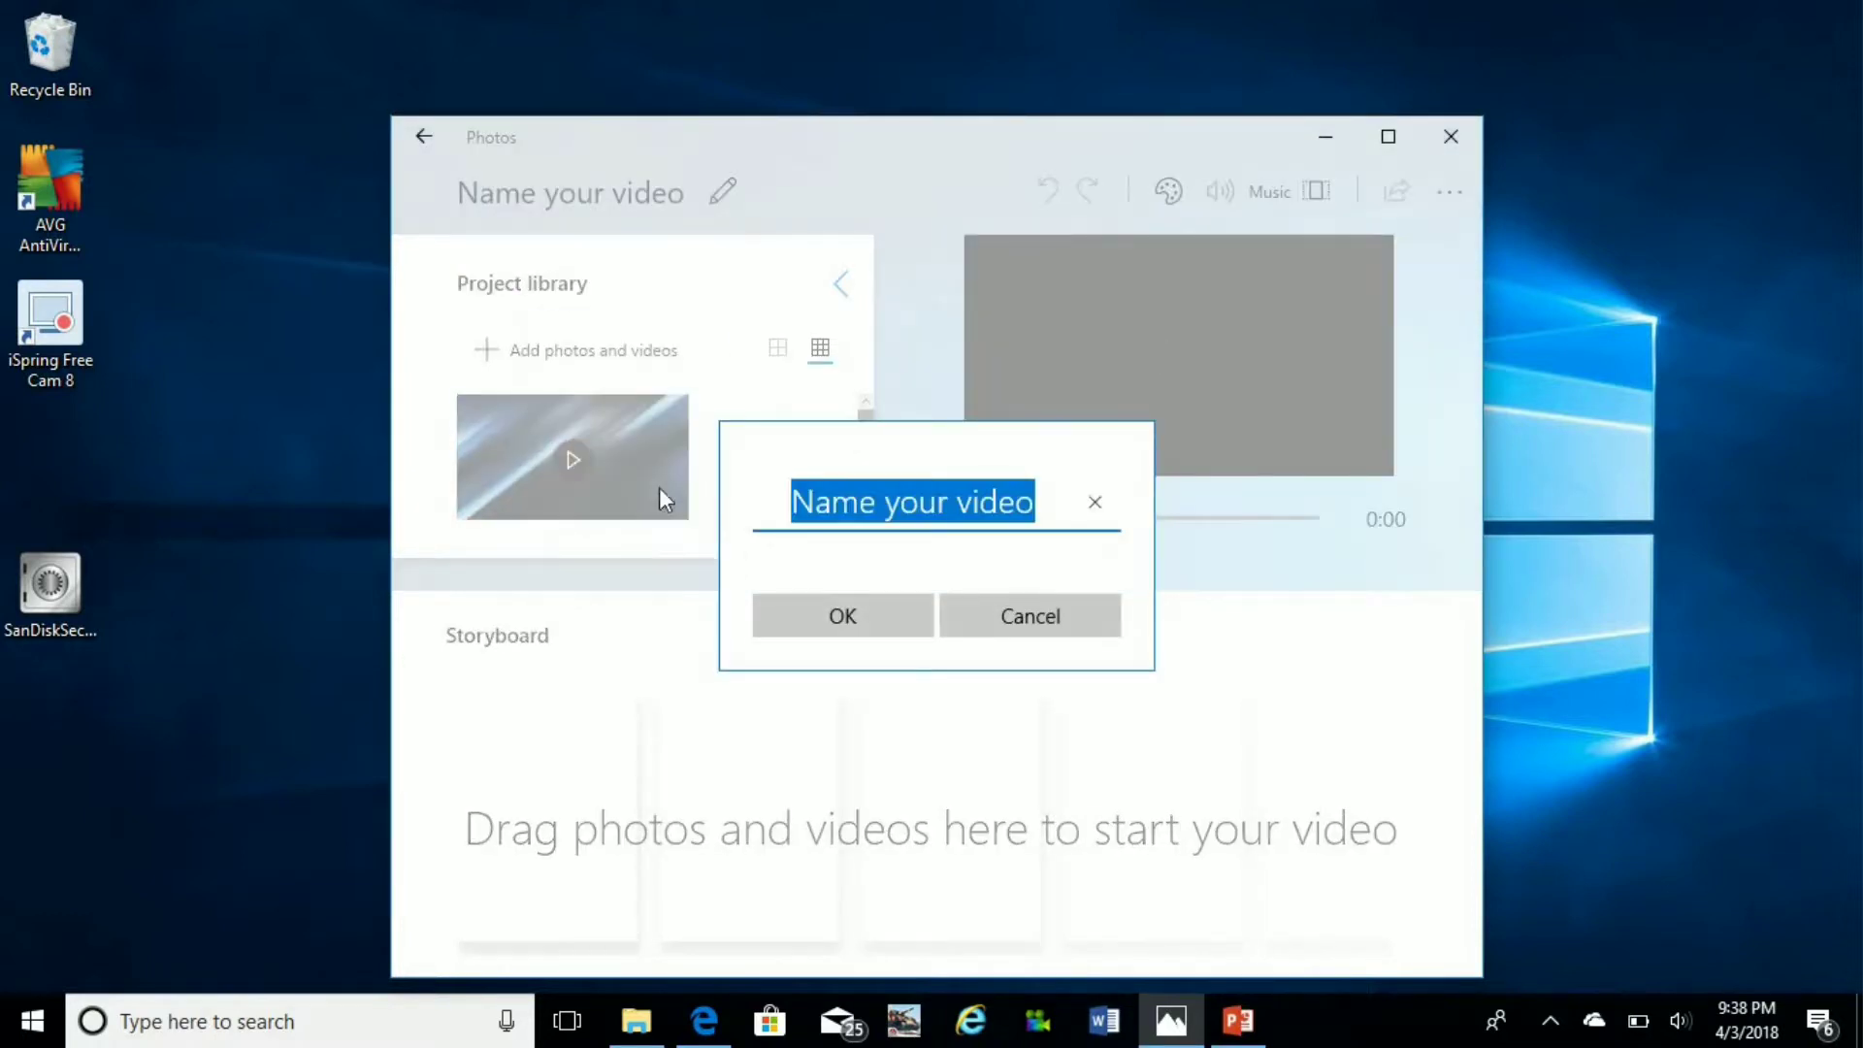
{"action": "left_click", "coordinate": [977, 615]}
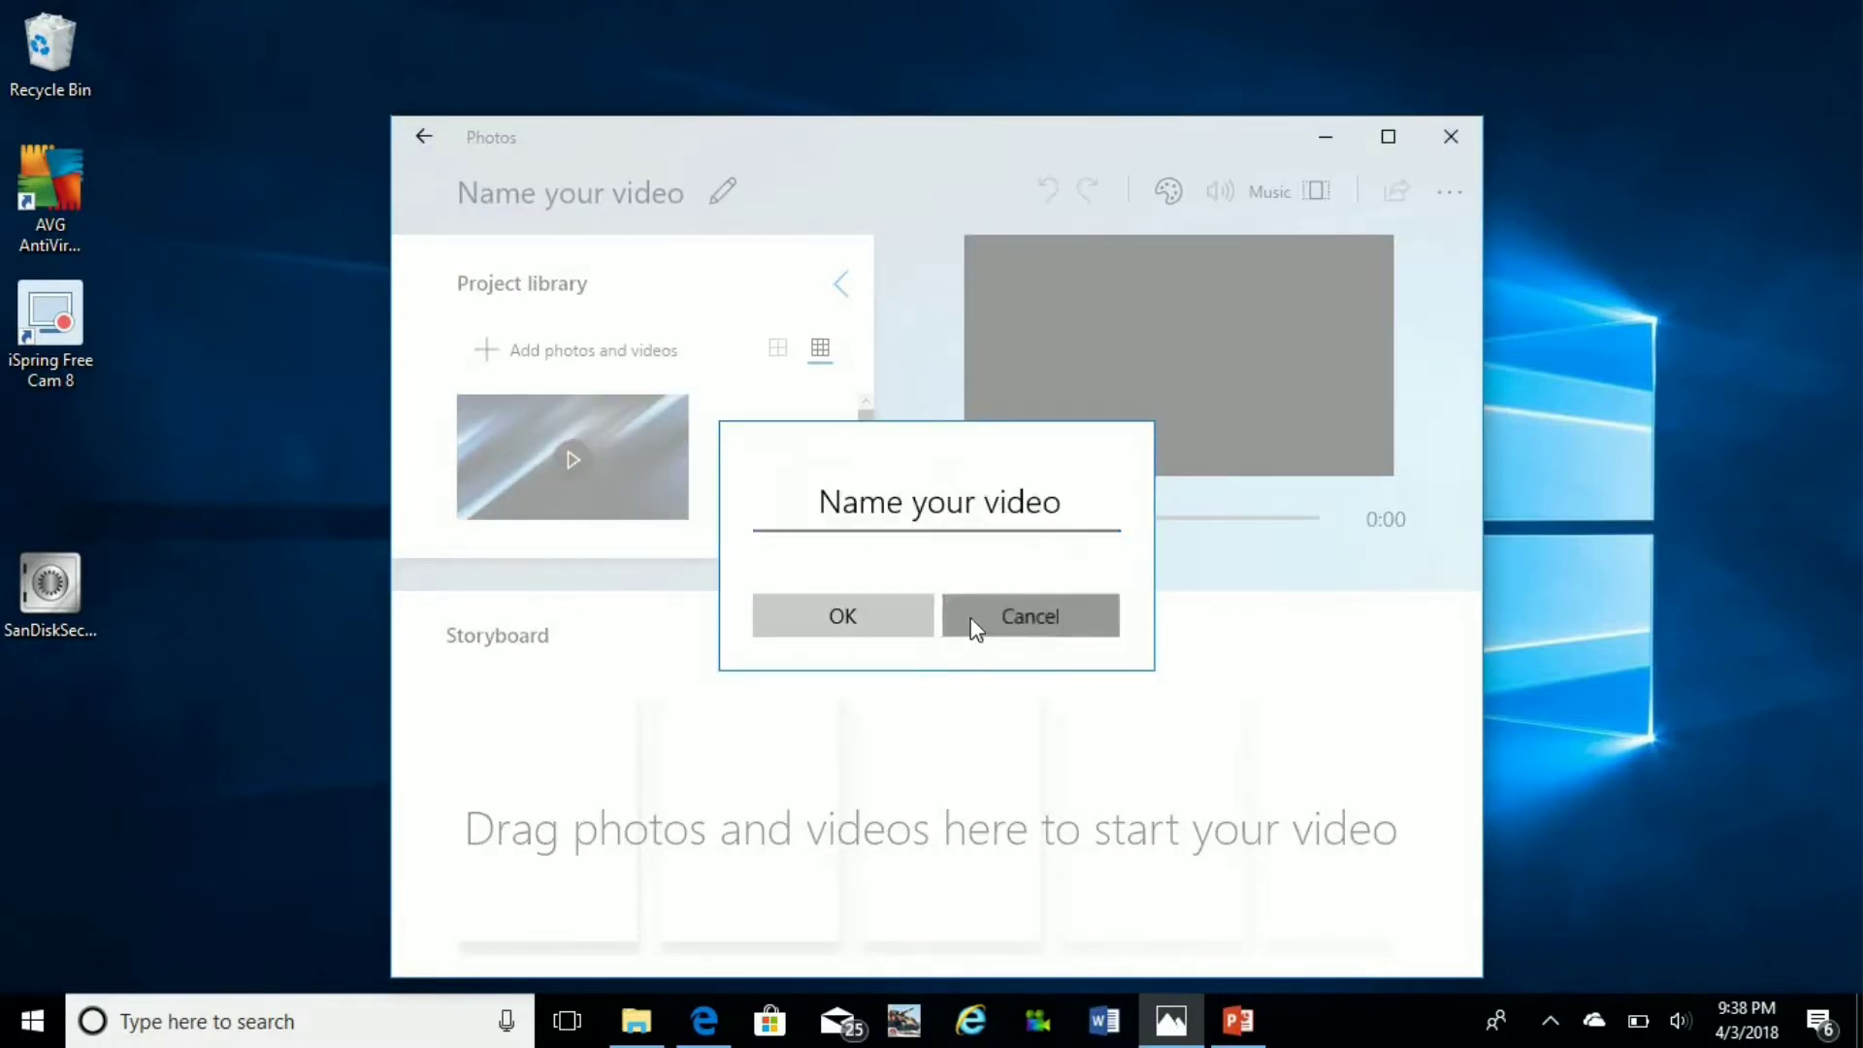
{"action": "left_click_drag", "start_coordinate": [598, 449], "coordinate": [621, 791]}
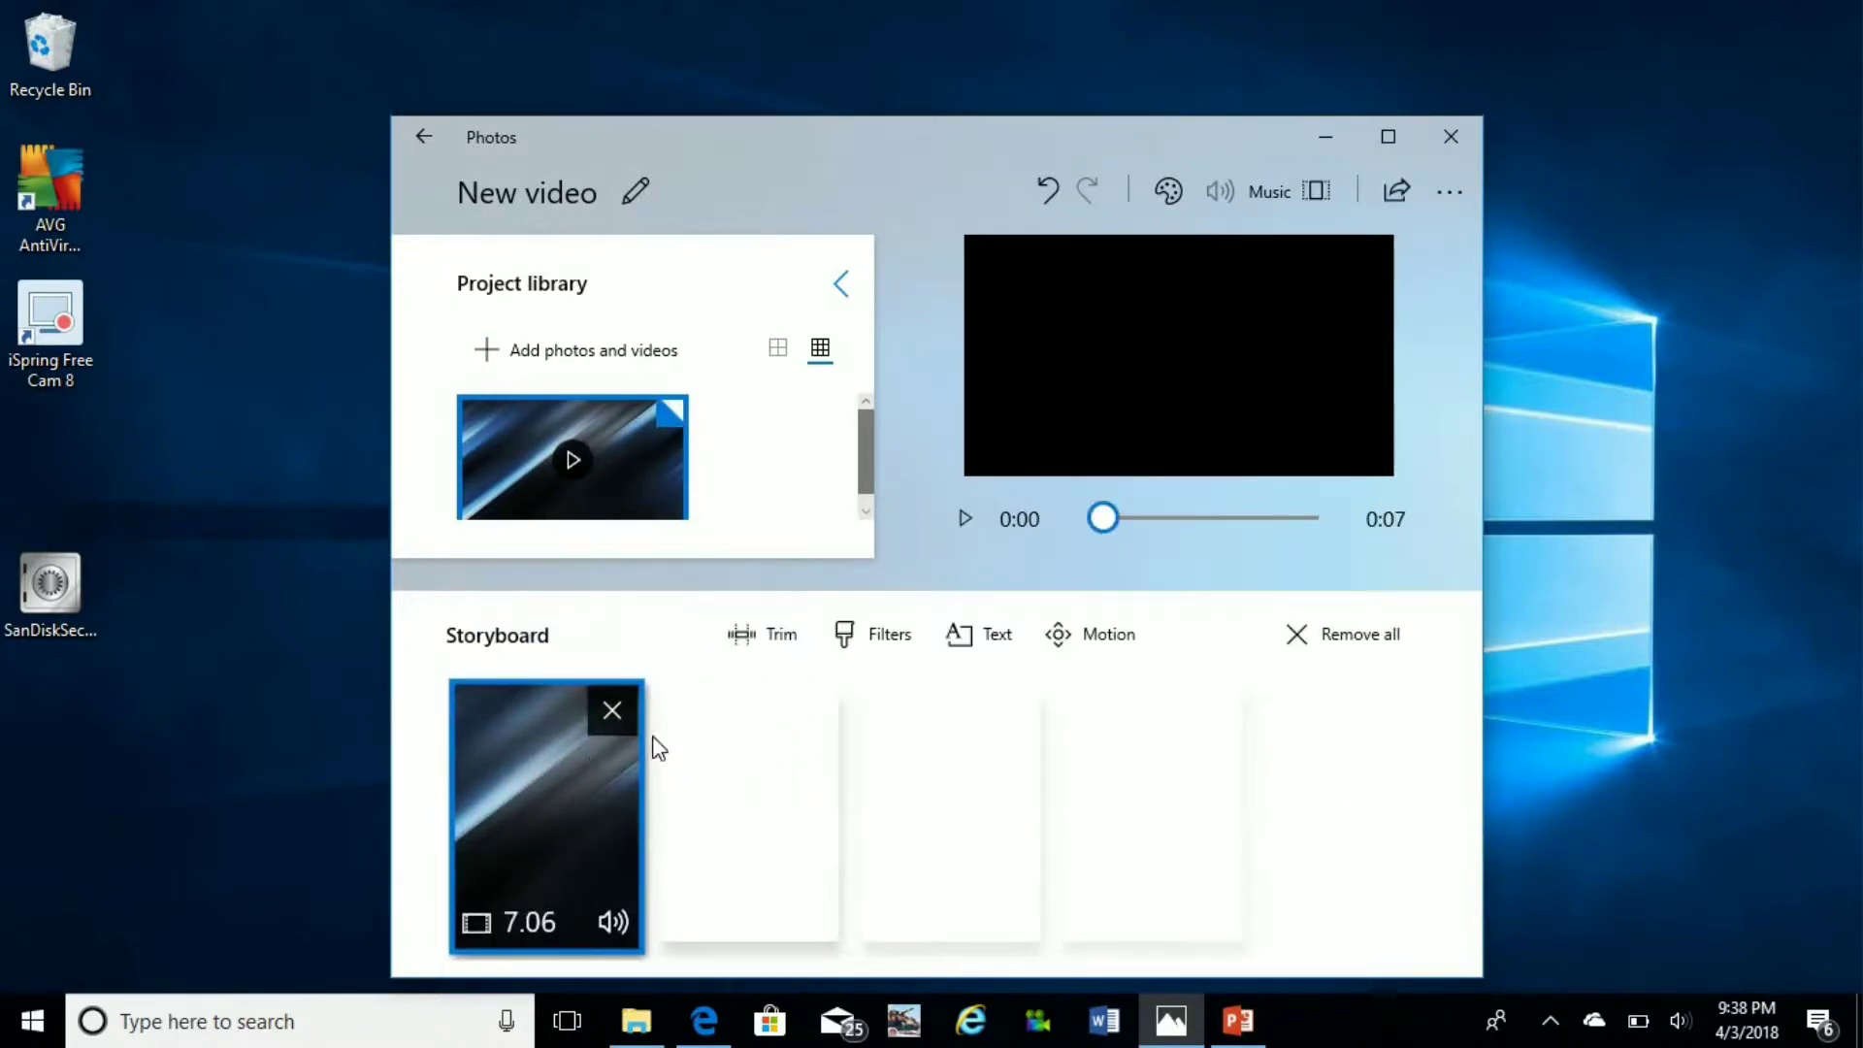
- Add the recommended Amplified music synced to the beat, dismiss the tips, and play the video preview
{"action": "left_click", "coordinate": [1254, 192]}
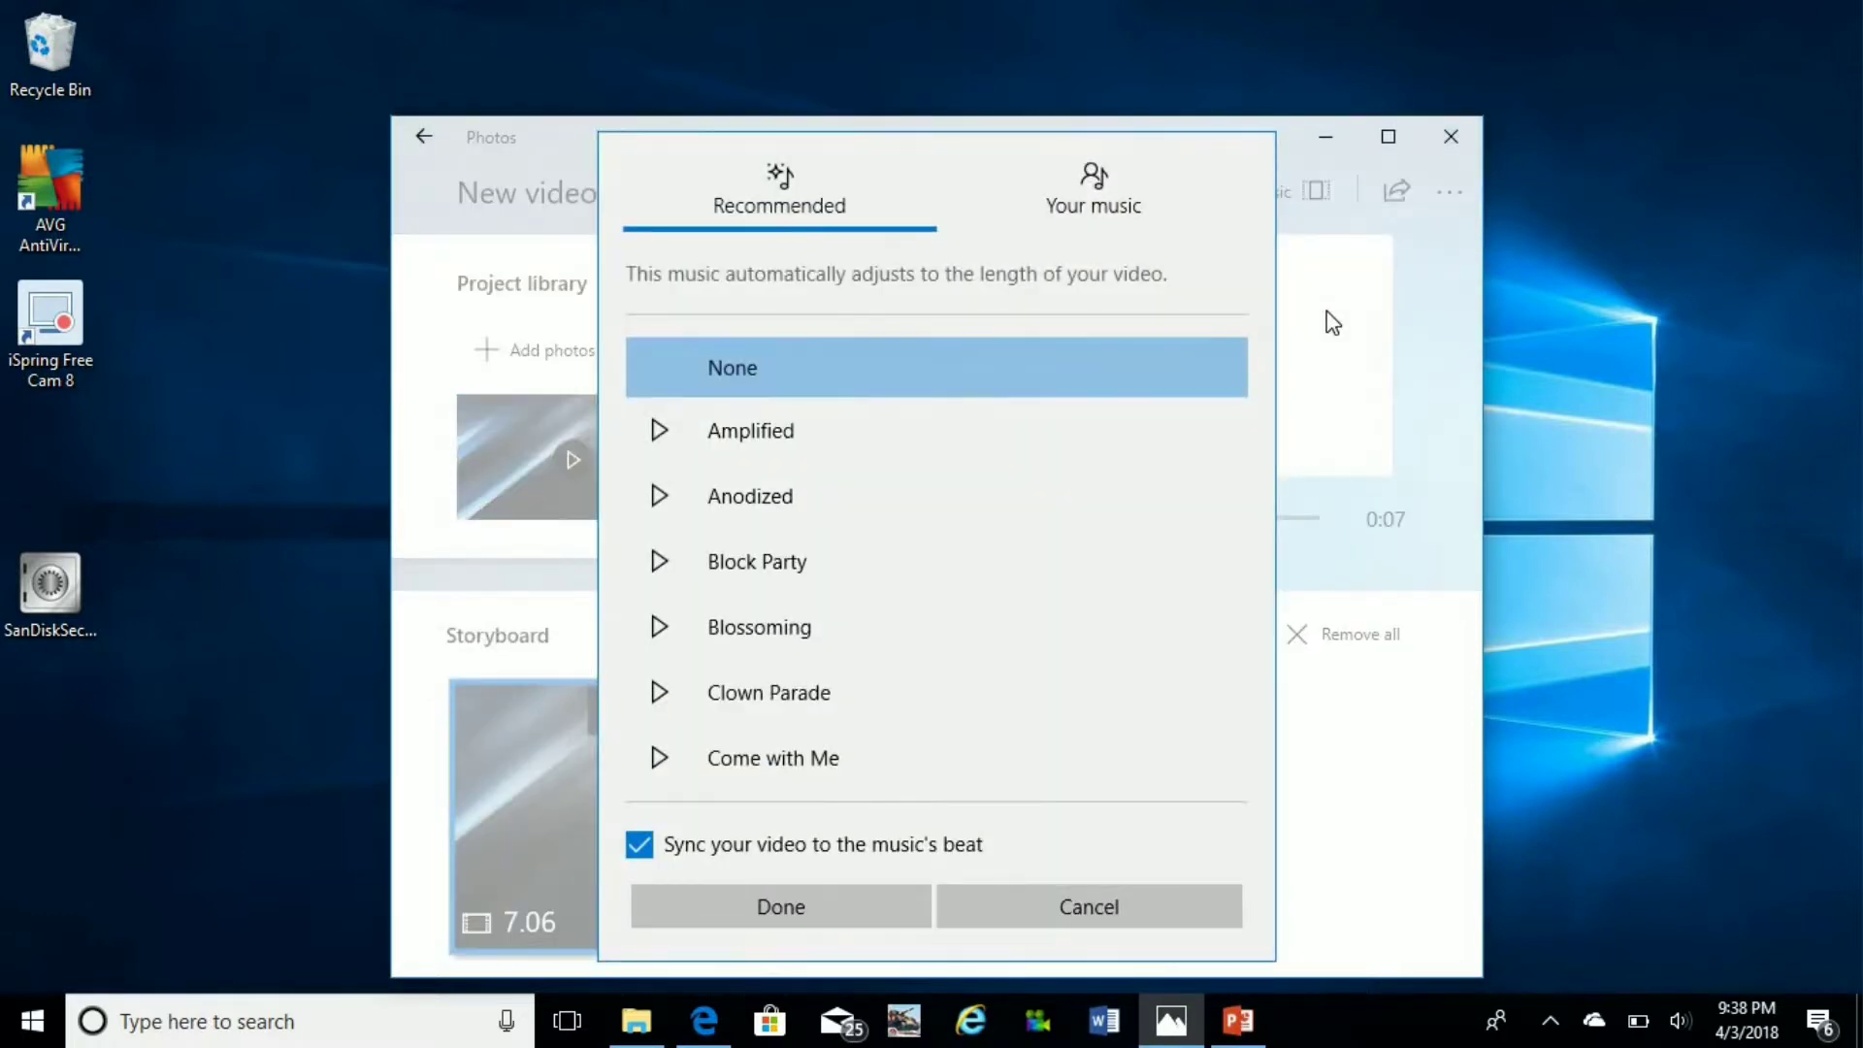
{"action": "left_click", "coordinate": [774, 428]}
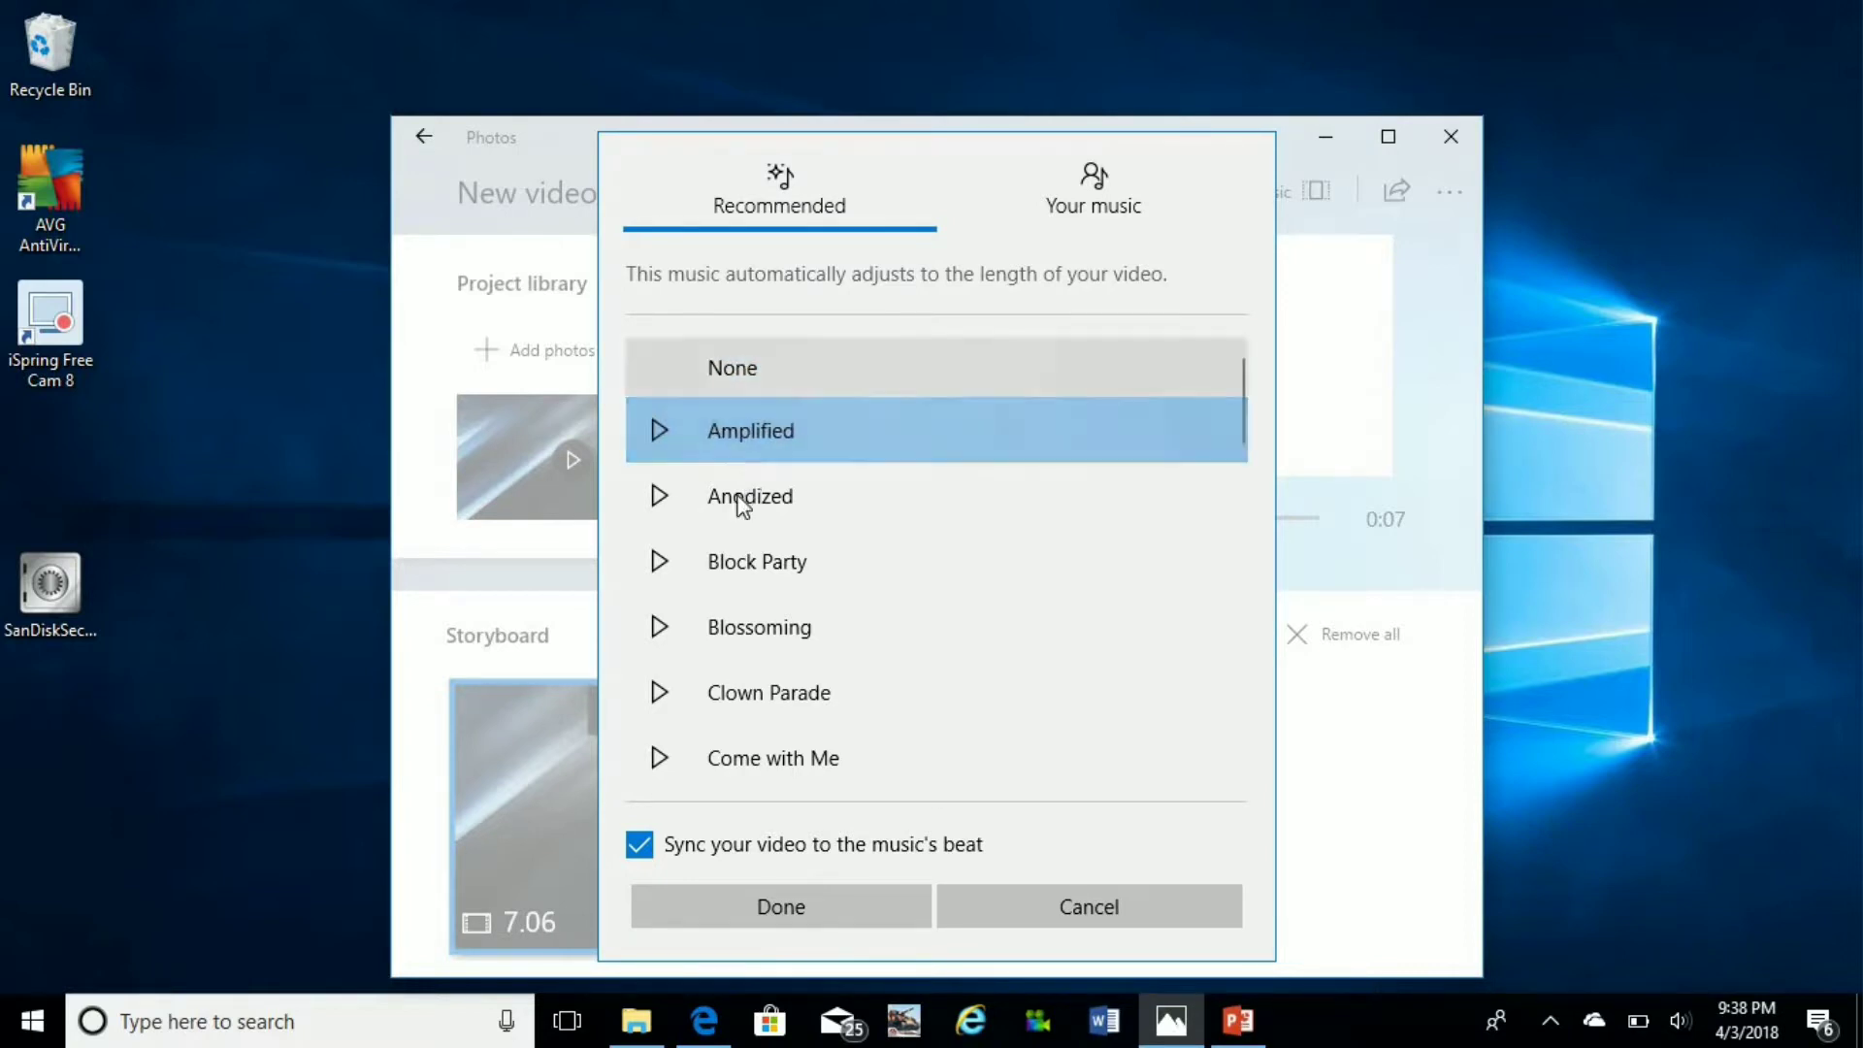
{"action": "left_click", "coordinate": [802, 910]}
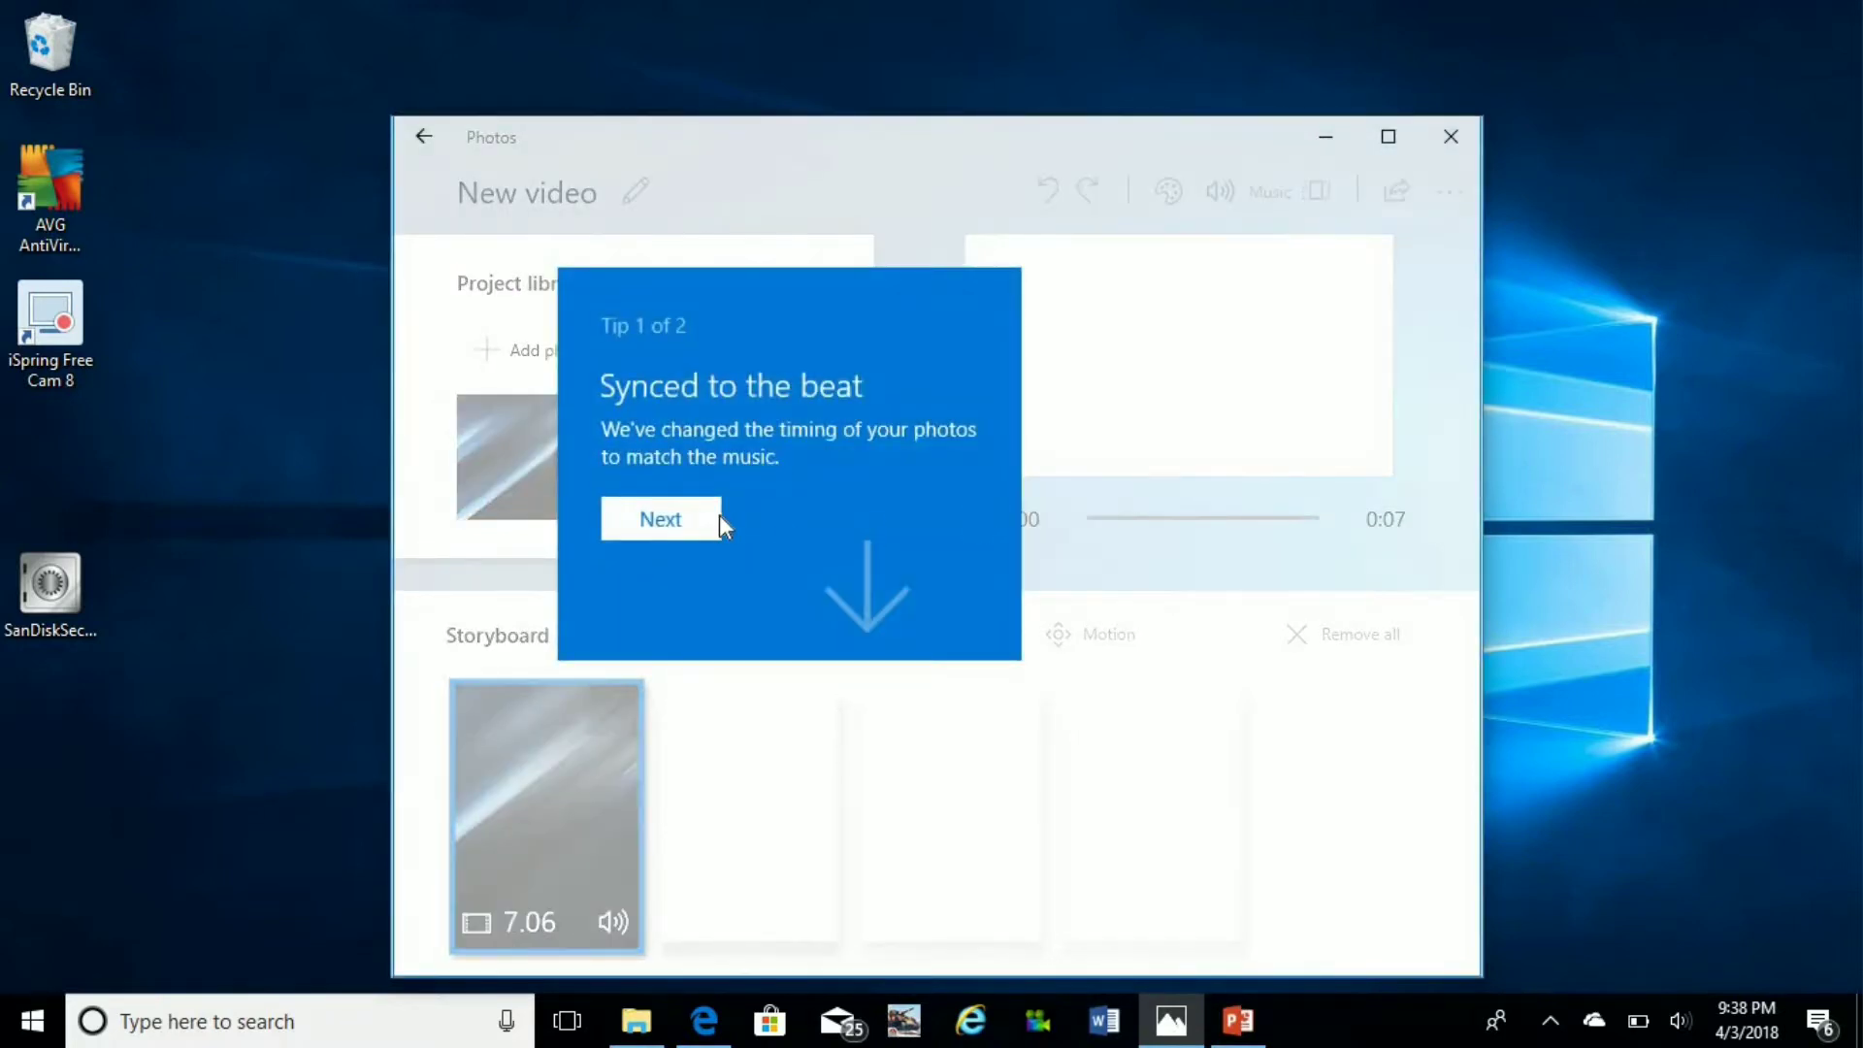
{"action": "left_click", "coordinate": [716, 519]}
{"action": "left_click", "coordinate": [953, 520]}
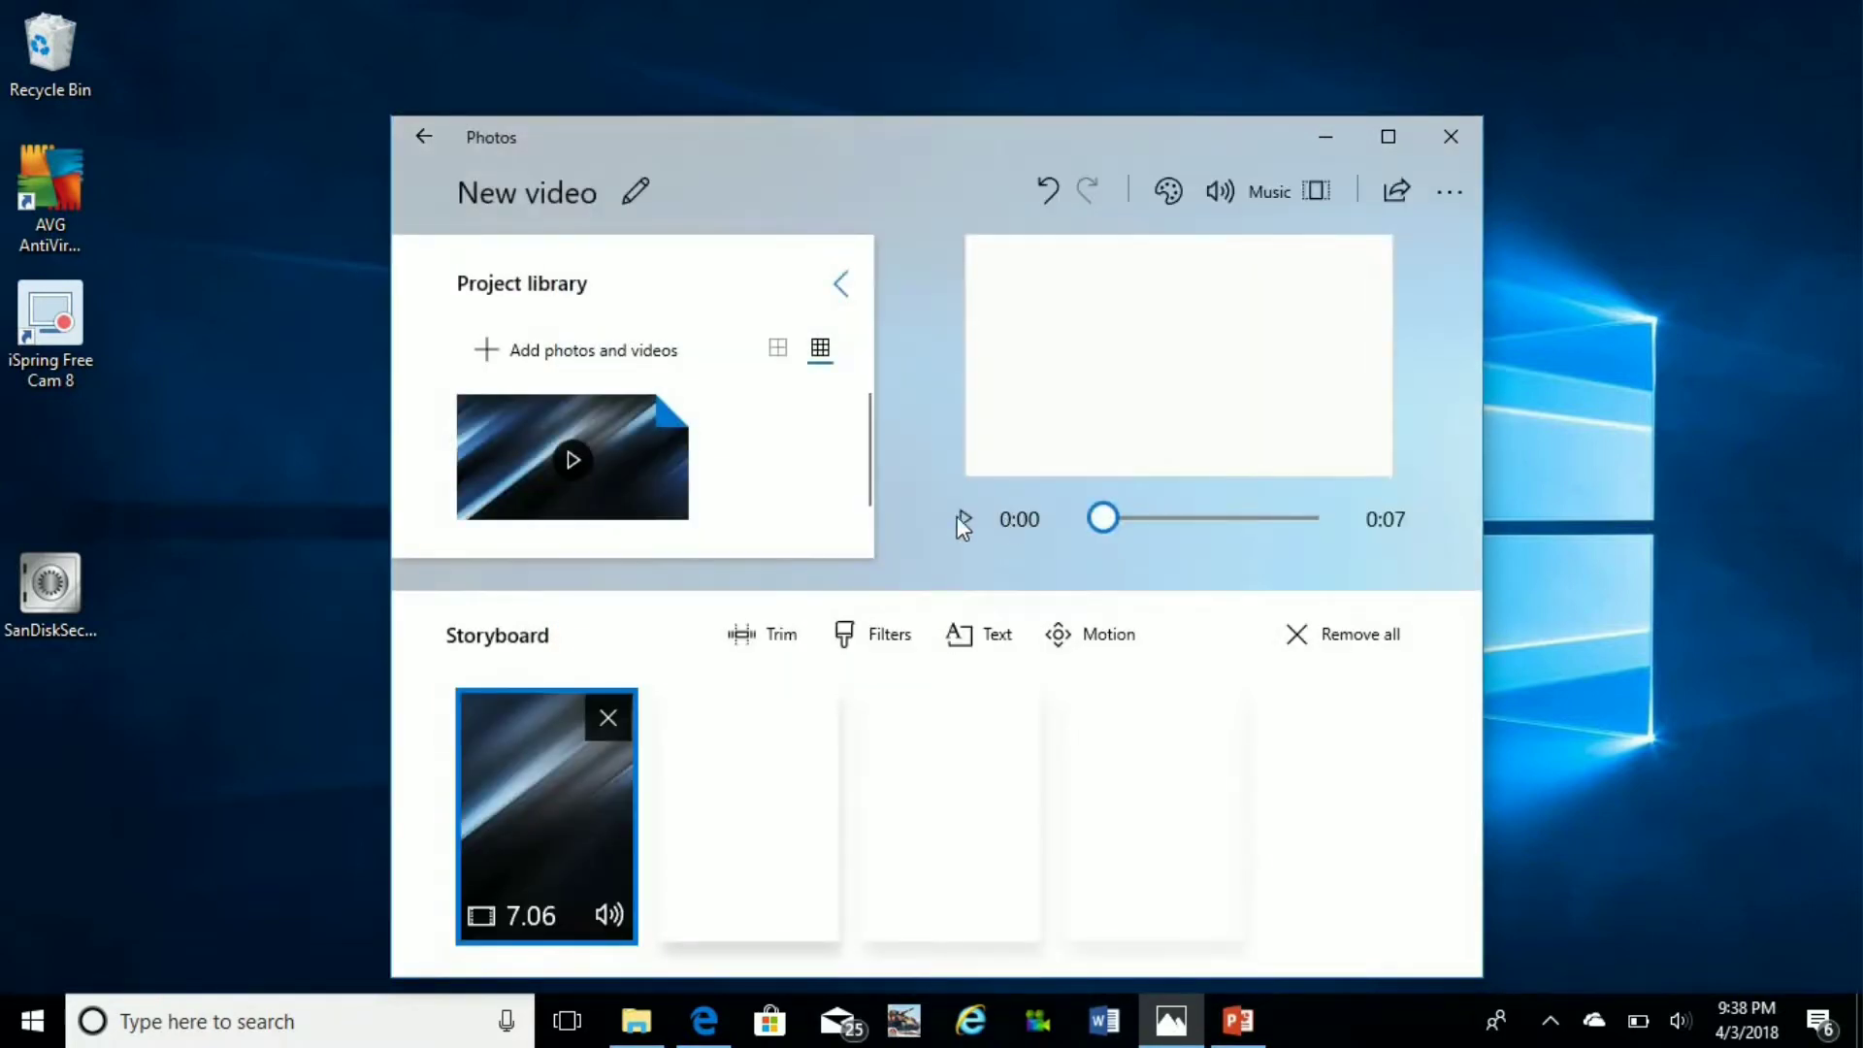
{"action": "left_click", "coordinate": [953, 522]}
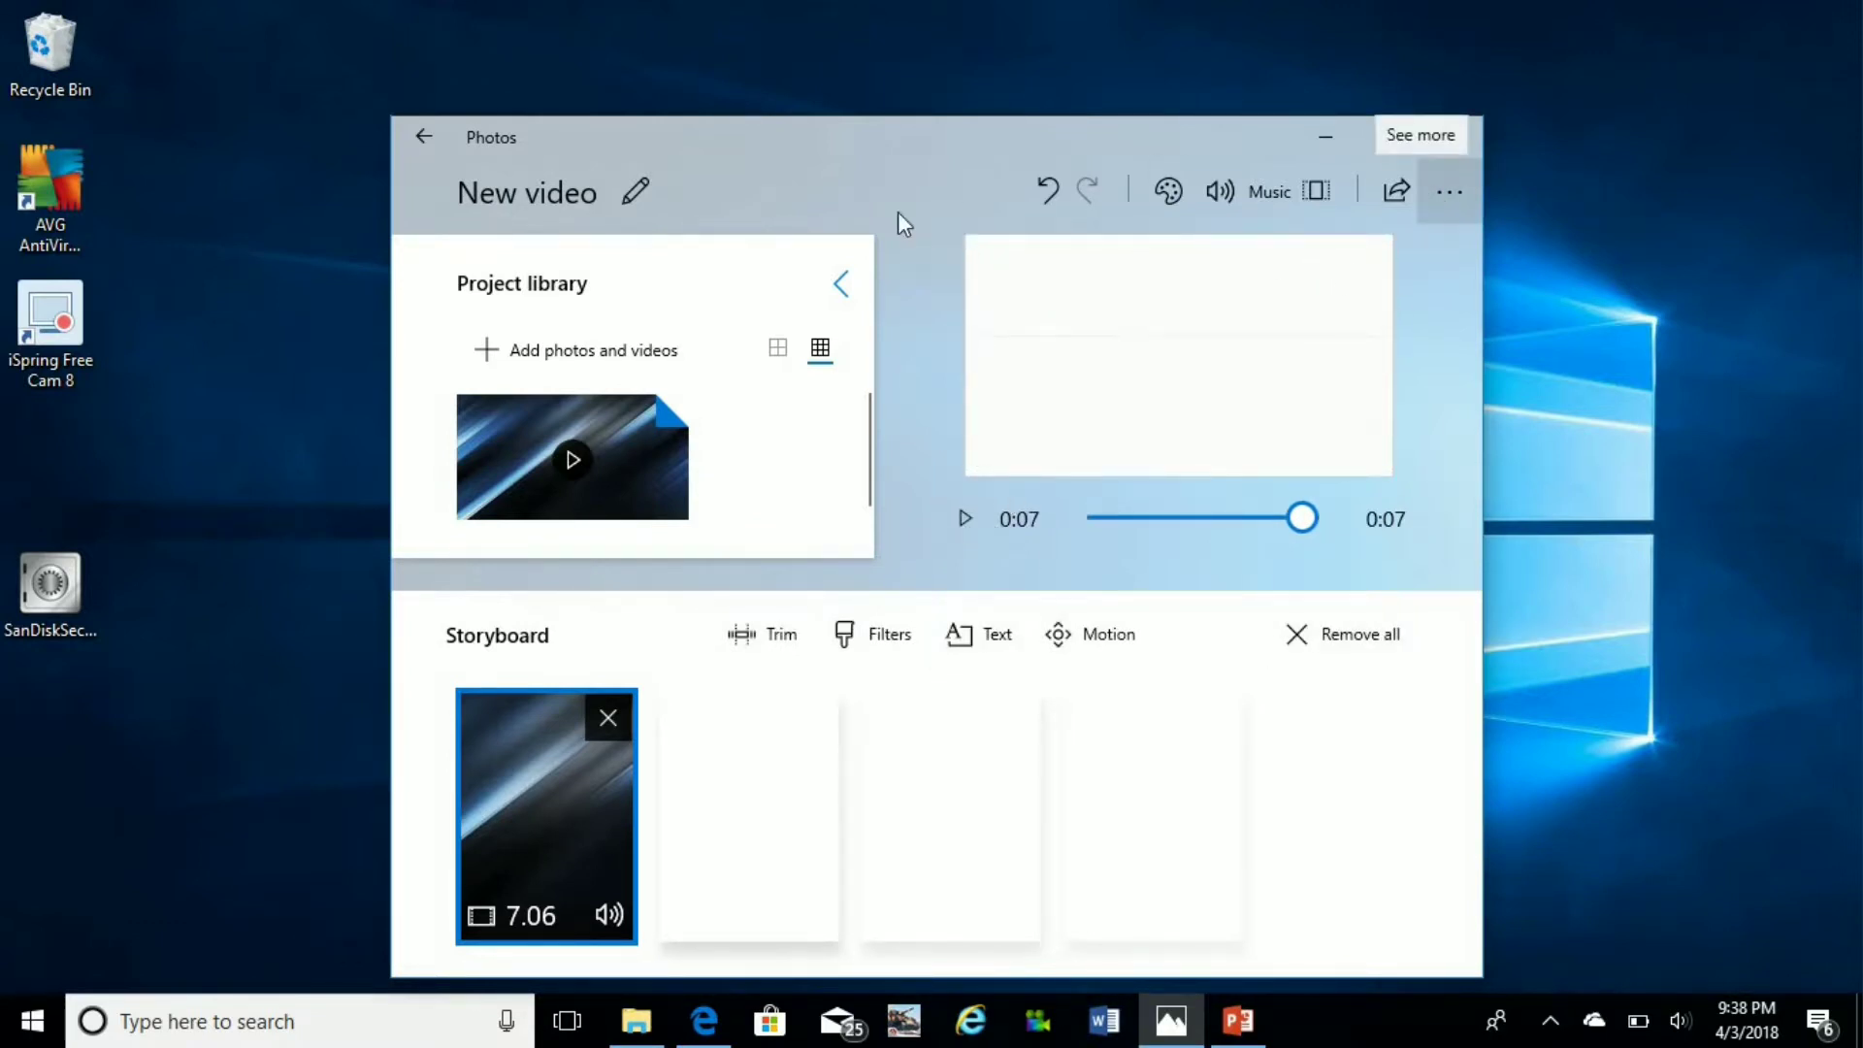
- Look through the video project's additional options and its aspect ratio choices without changing any of them
{"action": "left_click", "coordinate": [1446, 199]}
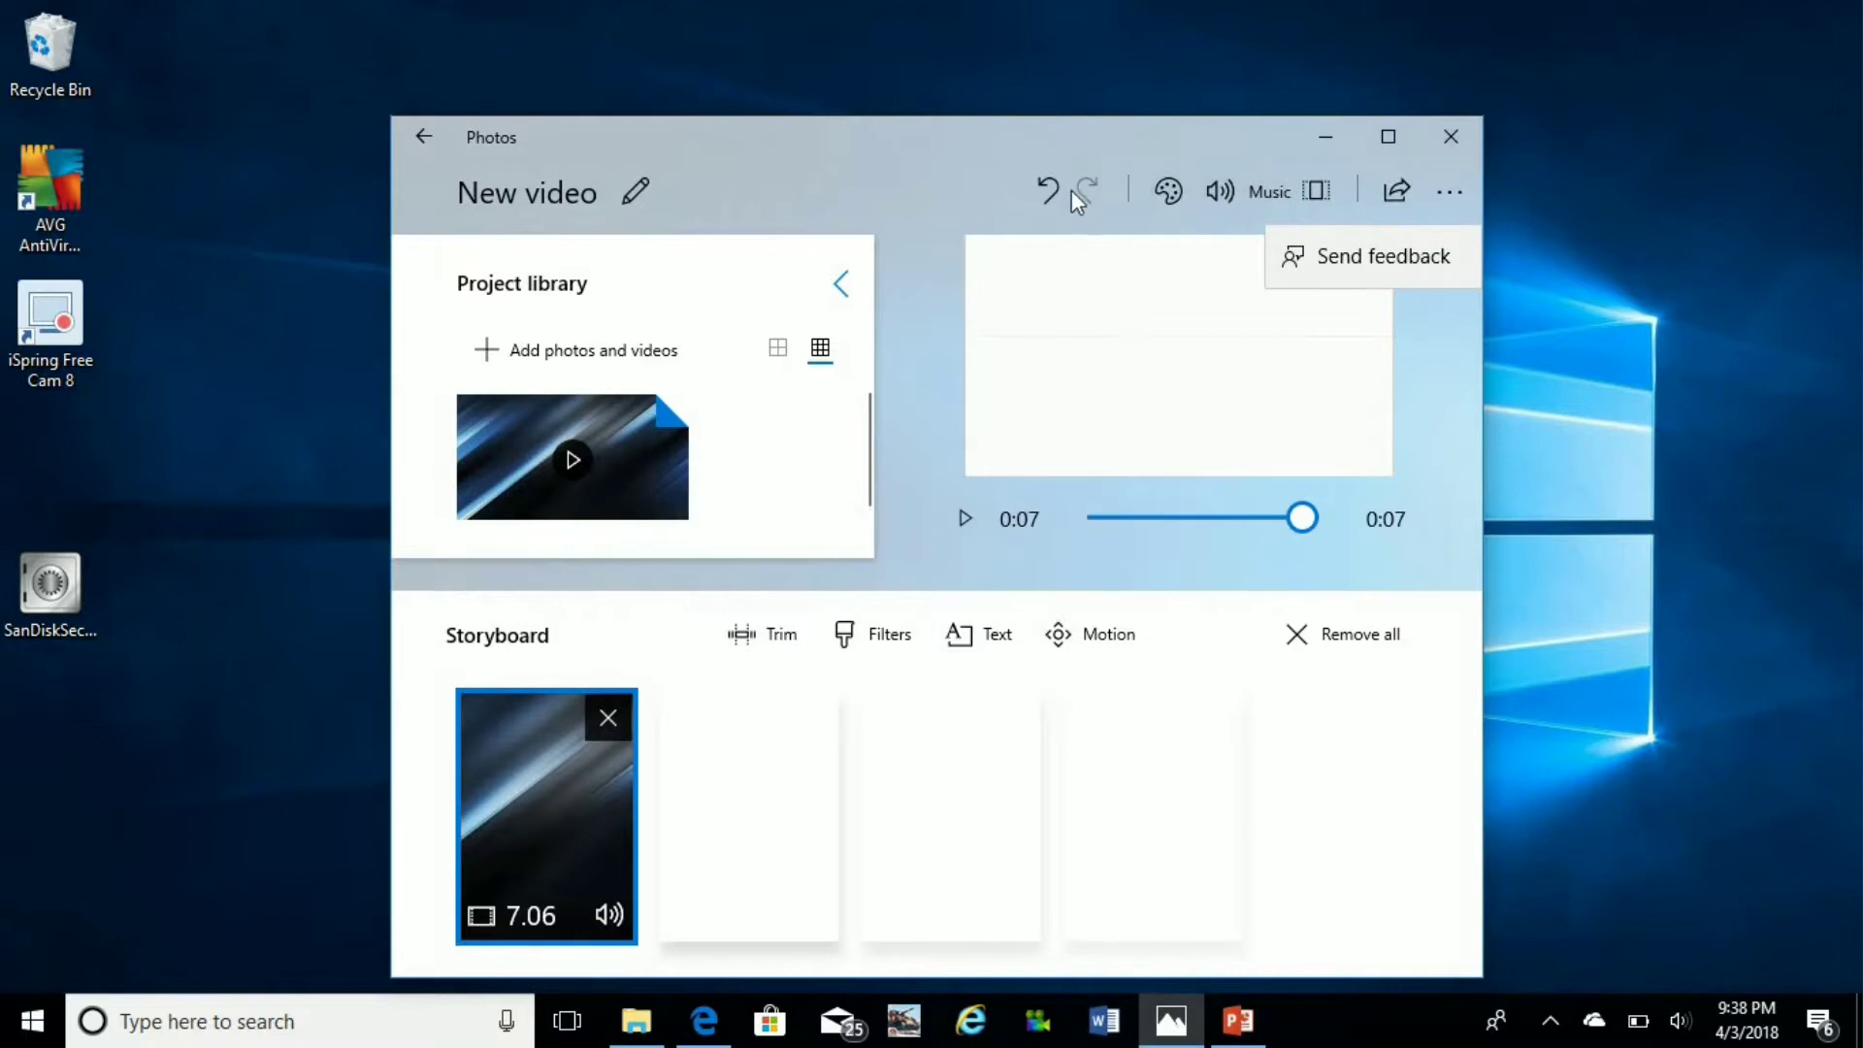
{"action": "left_click", "coordinate": [1331, 196]}
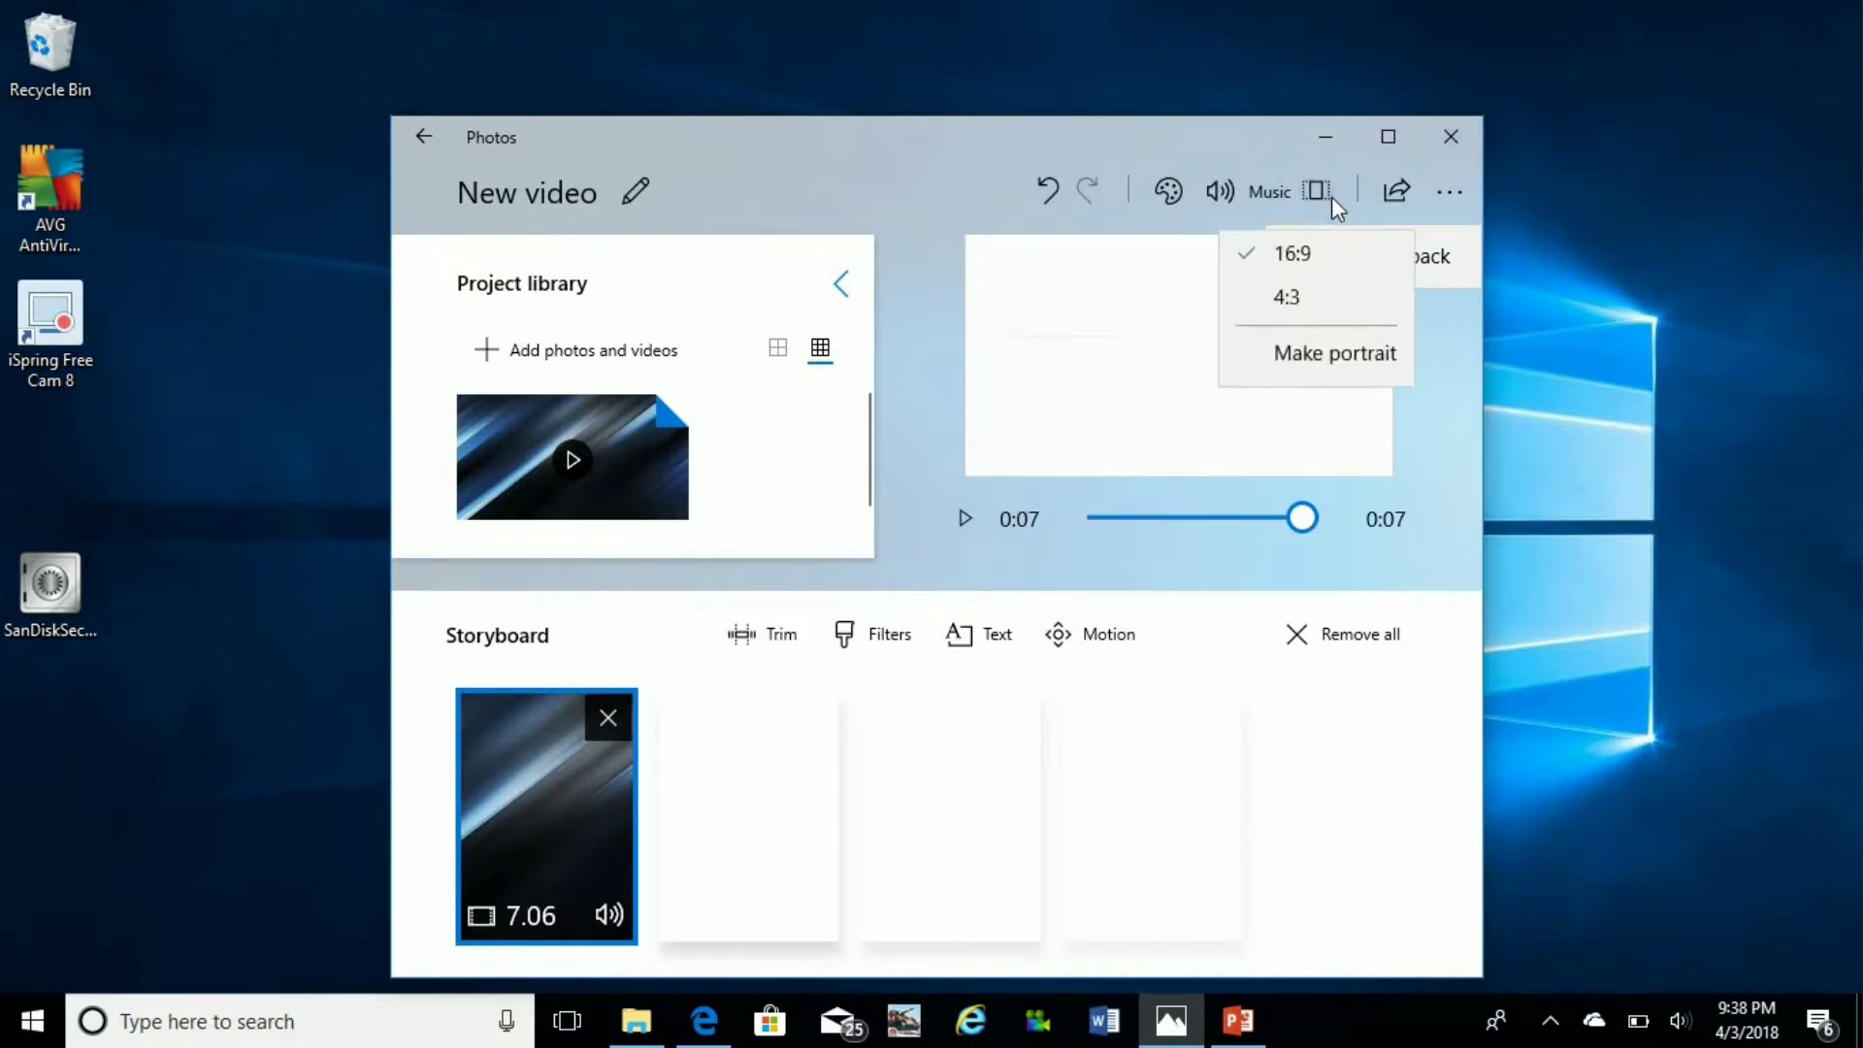
{"action": "left_click", "coordinate": [727, 204]}
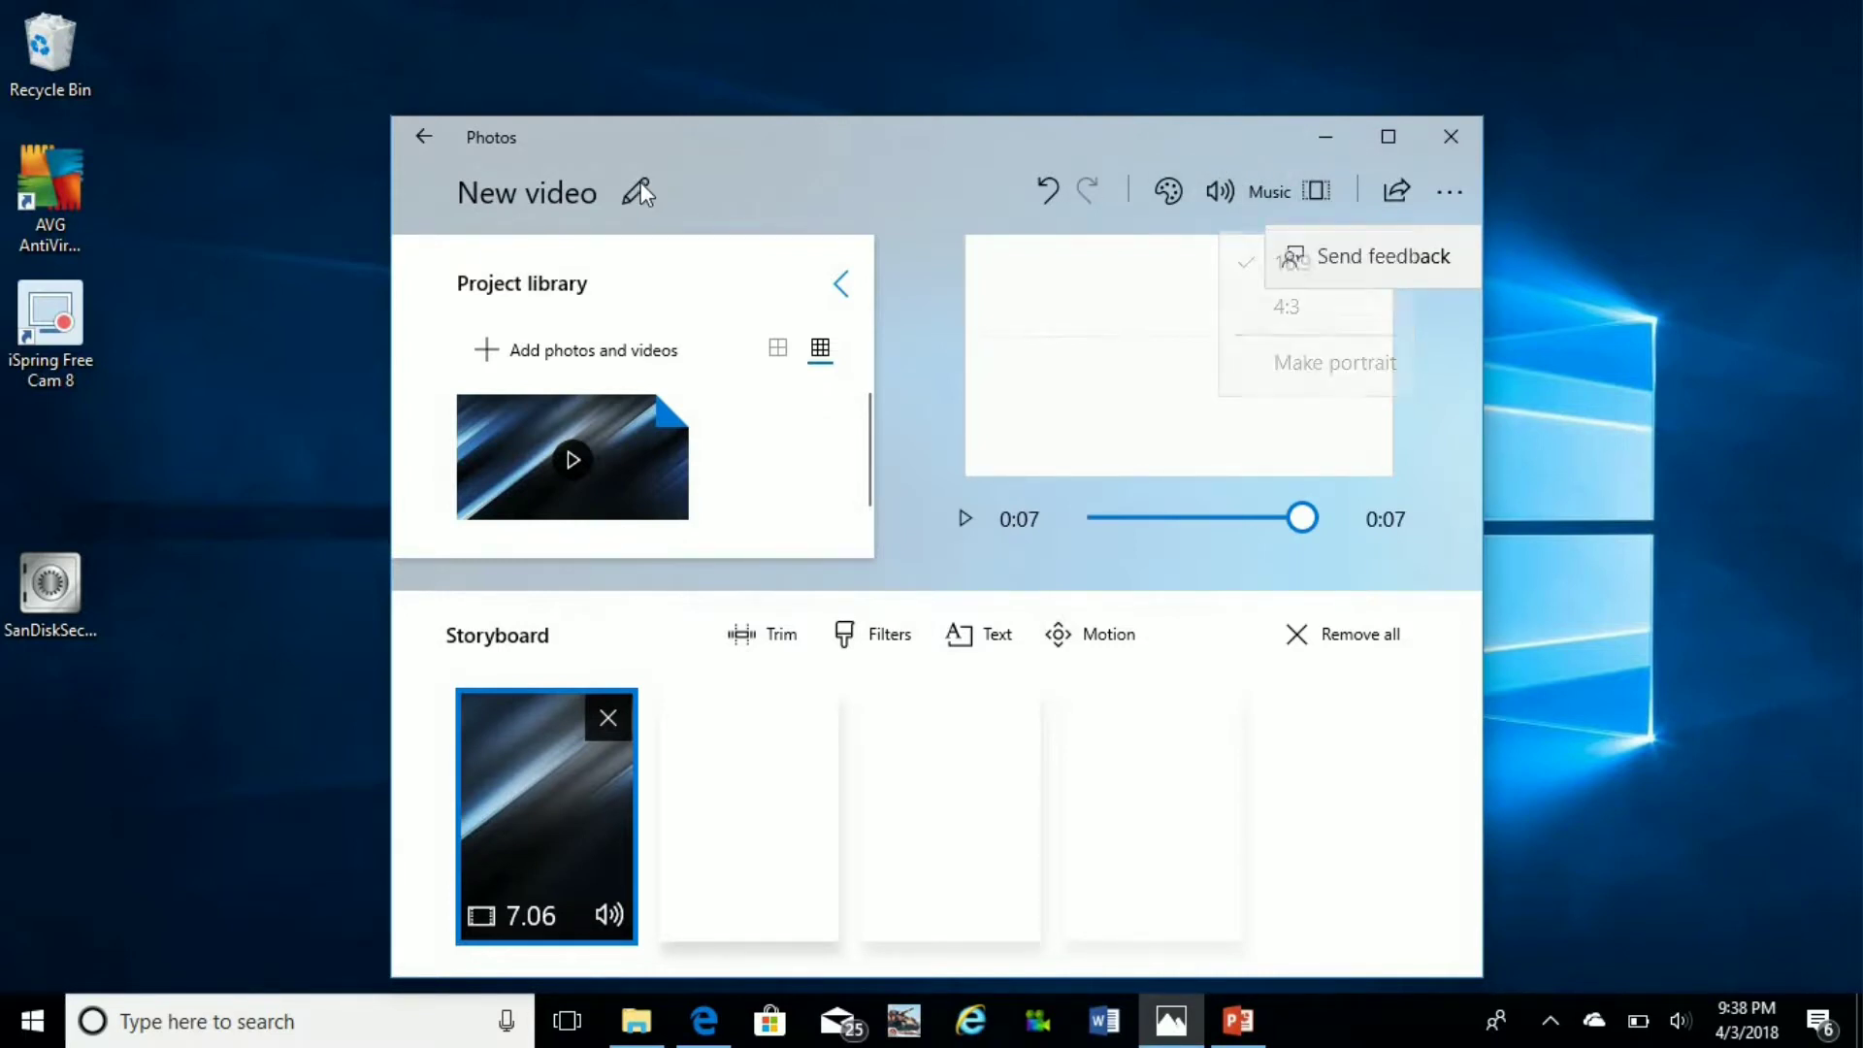
{"action": "left_click", "coordinate": [487, 206]}
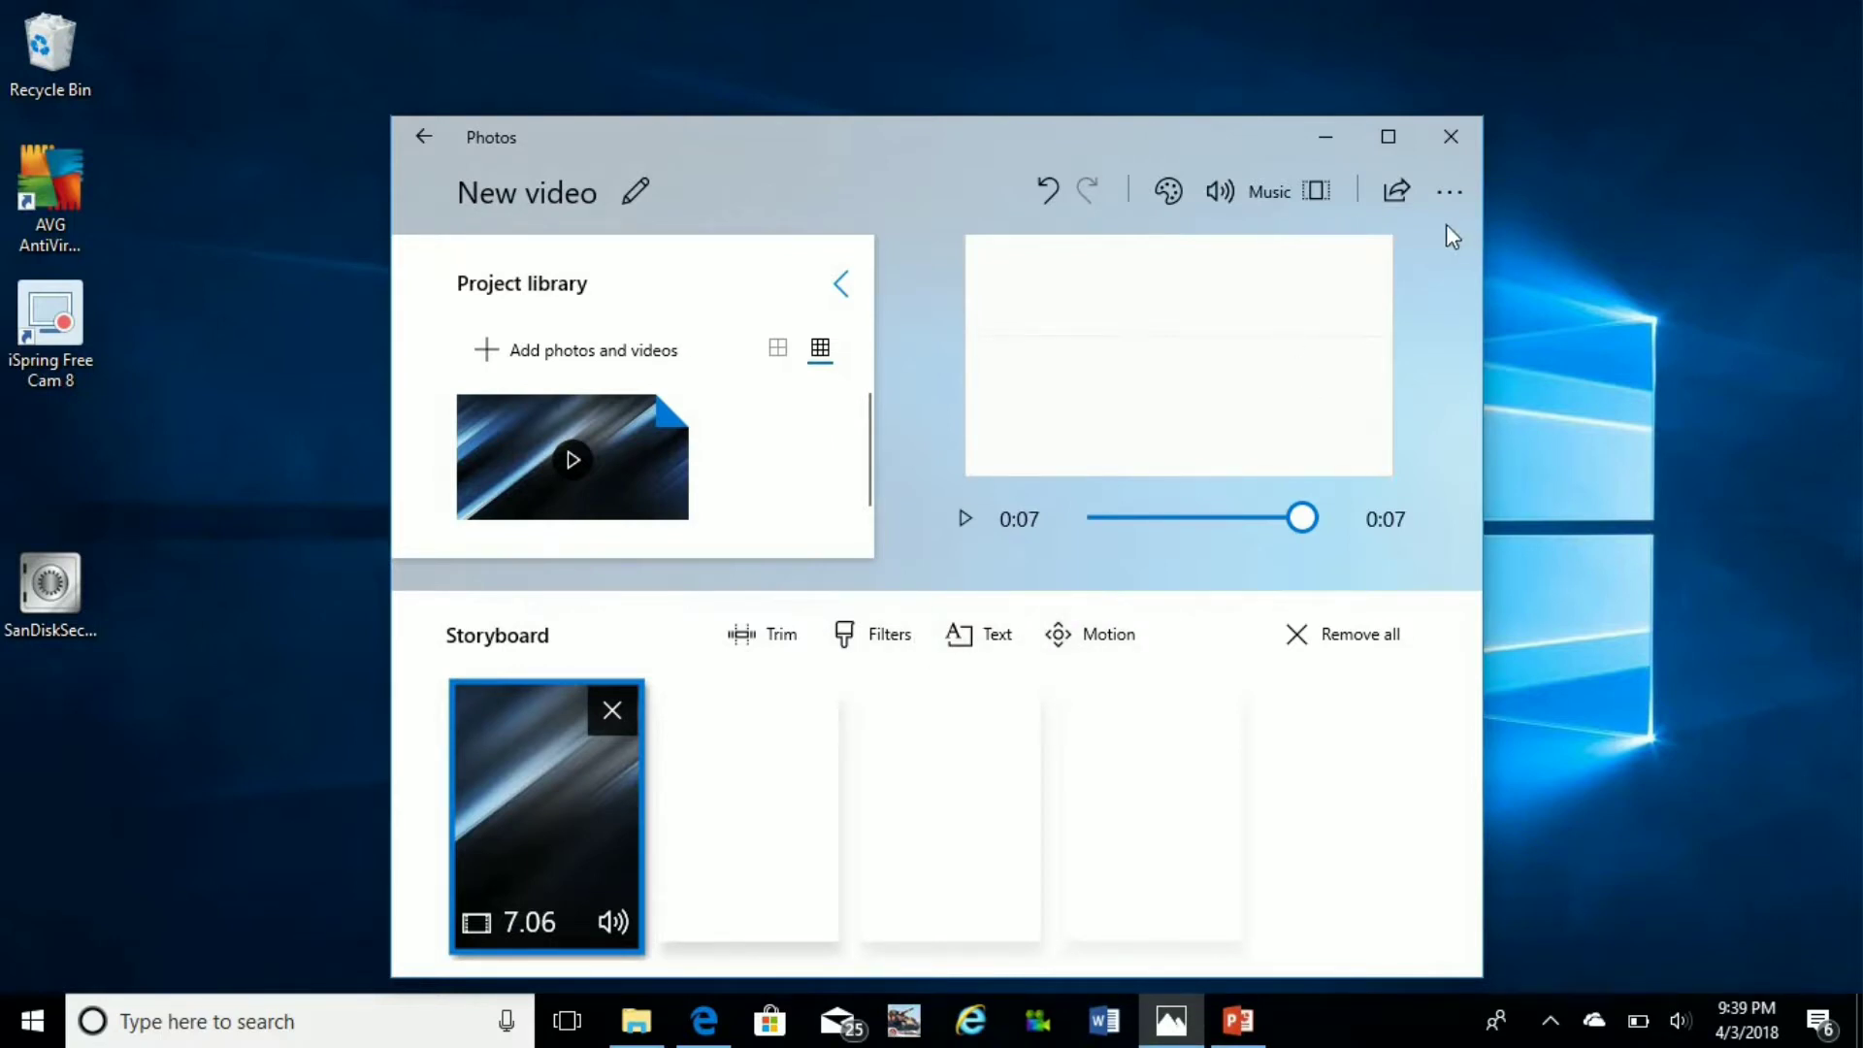
{"action": "left_click", "coordinate": [1436, 179]}
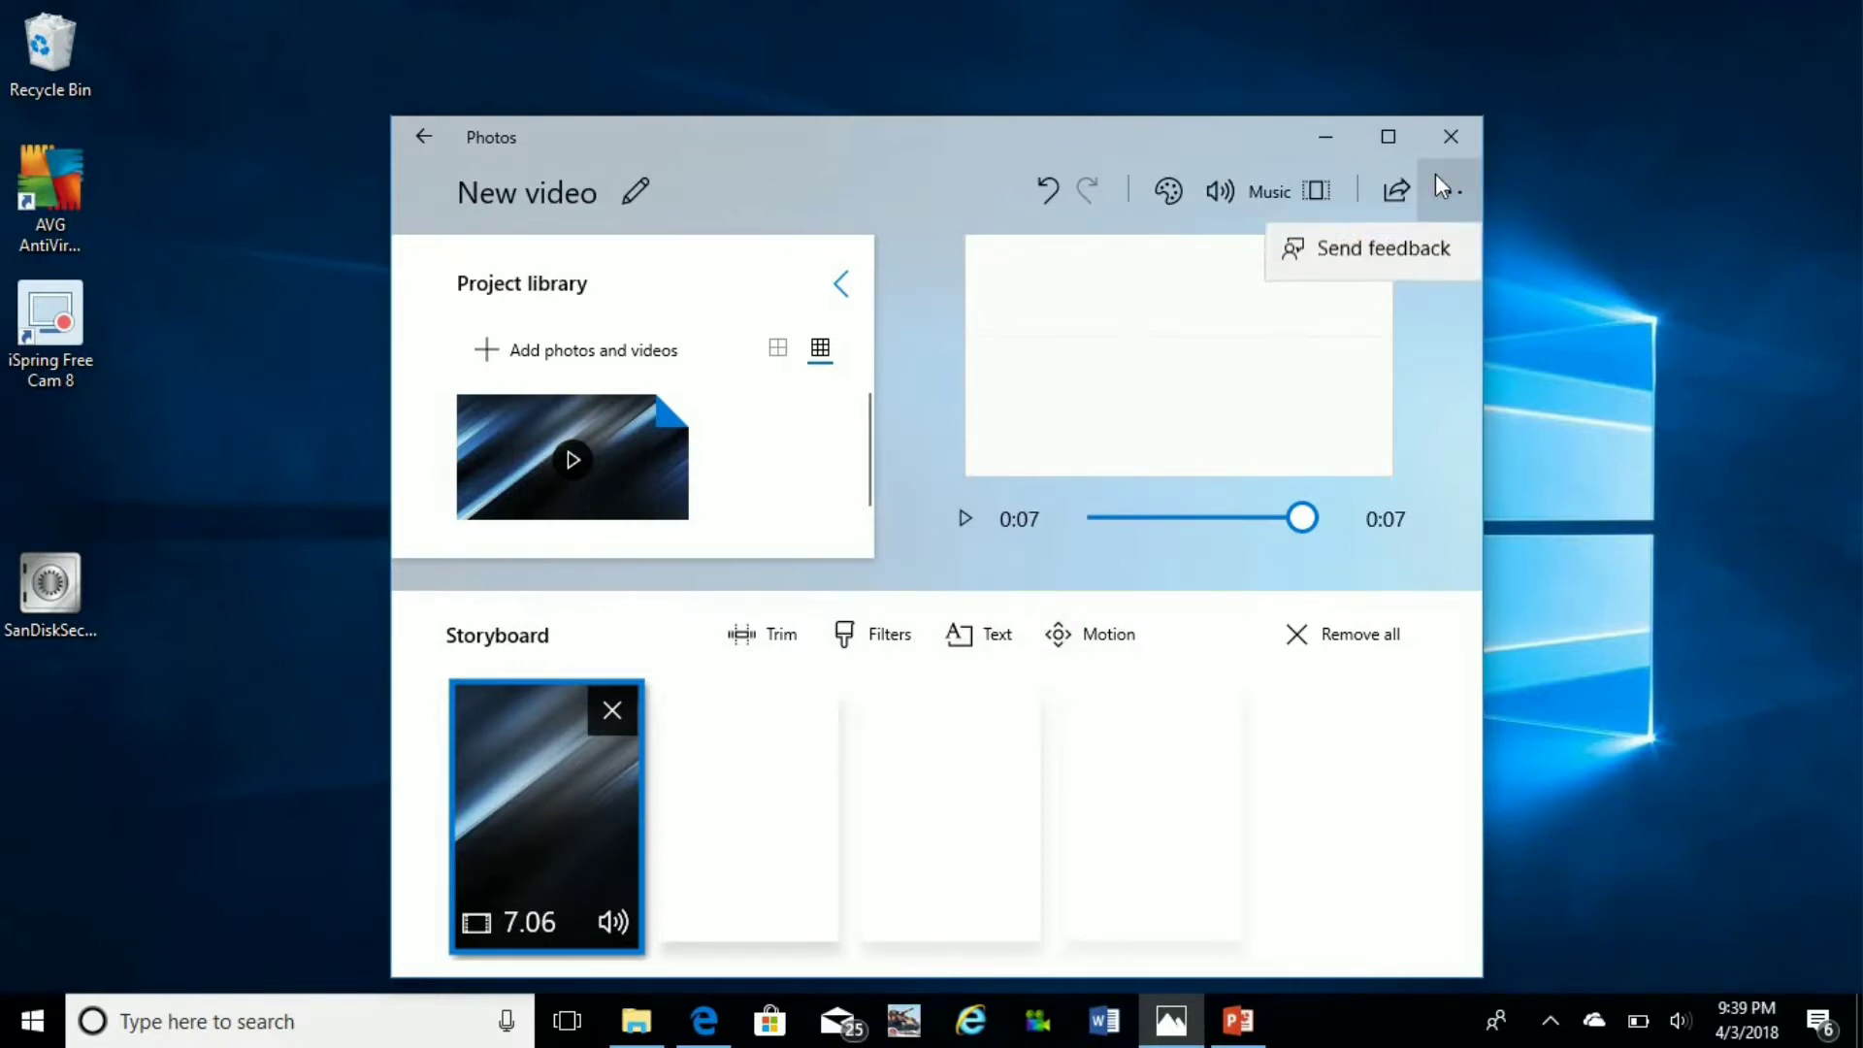
{"action": "left_click", "coordinate": [1431, 316]}
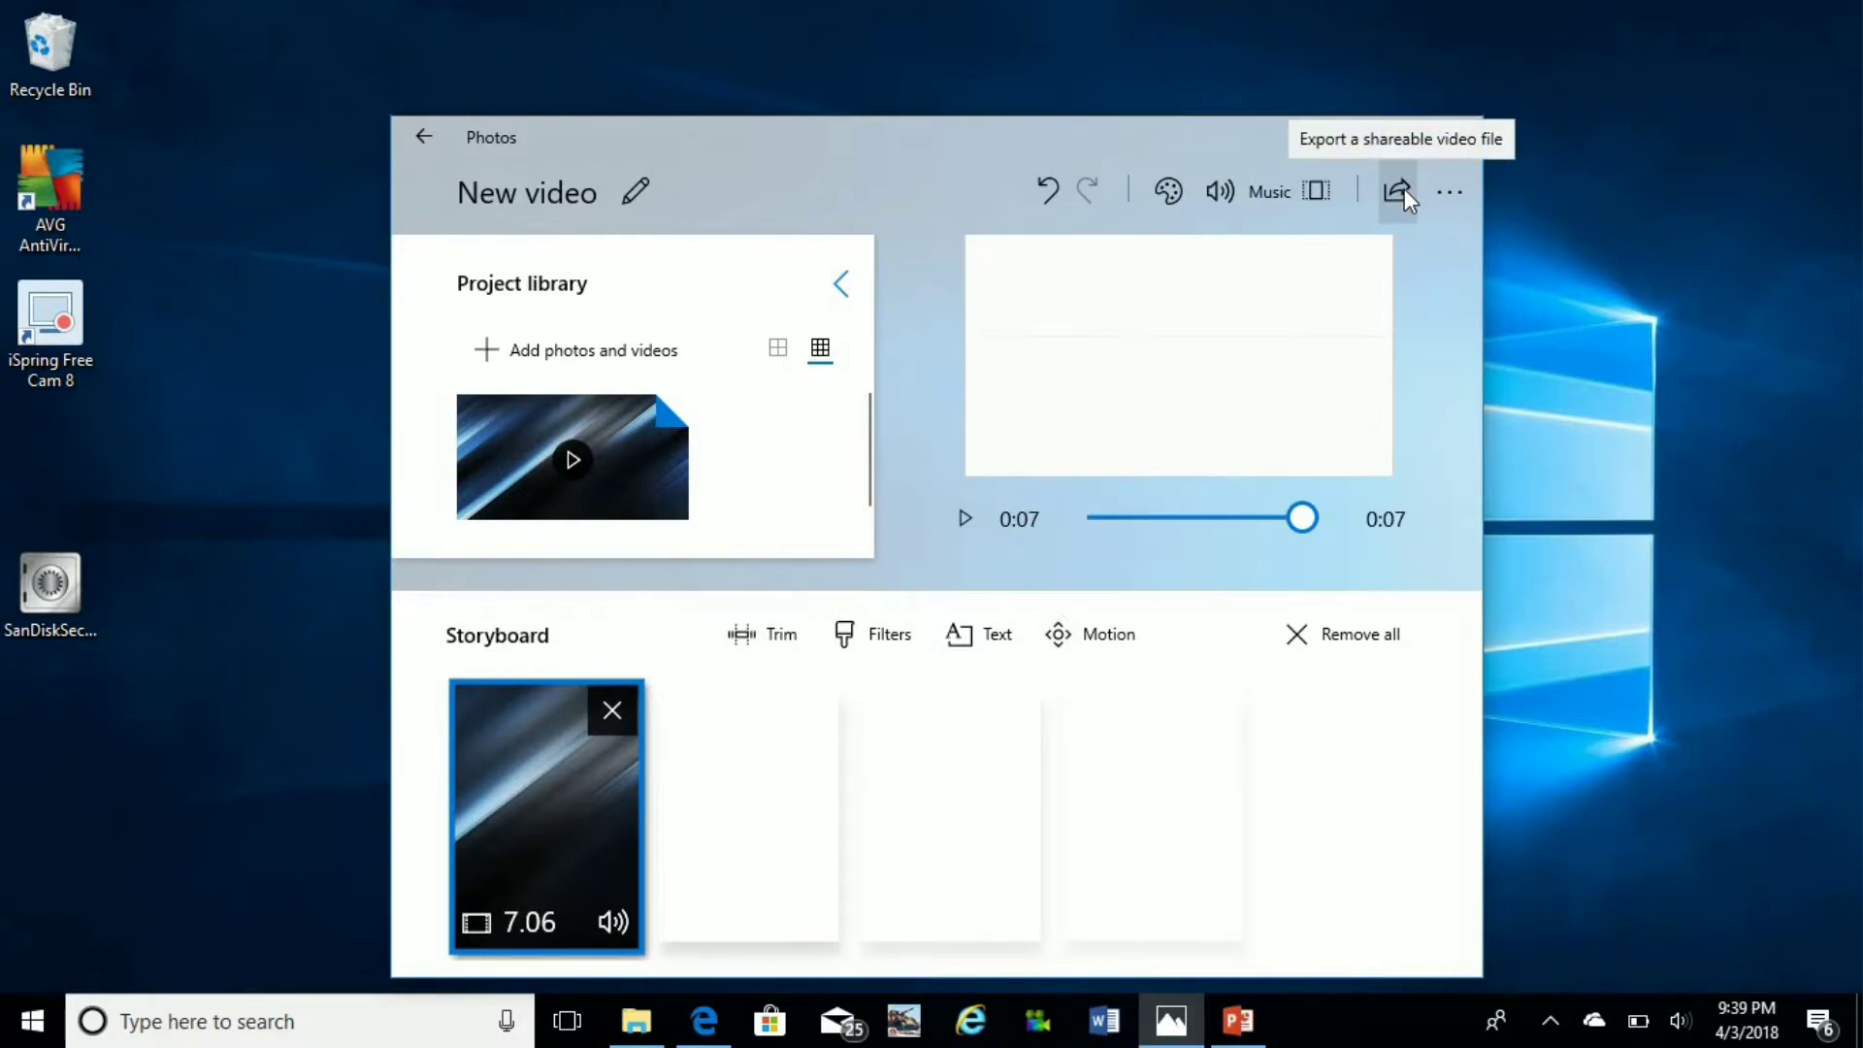
- Collapse the project library, open the video title for editing, and return to the Example.mp4 viewer
{"action": "left_click", "coordinate": [842, 284]}
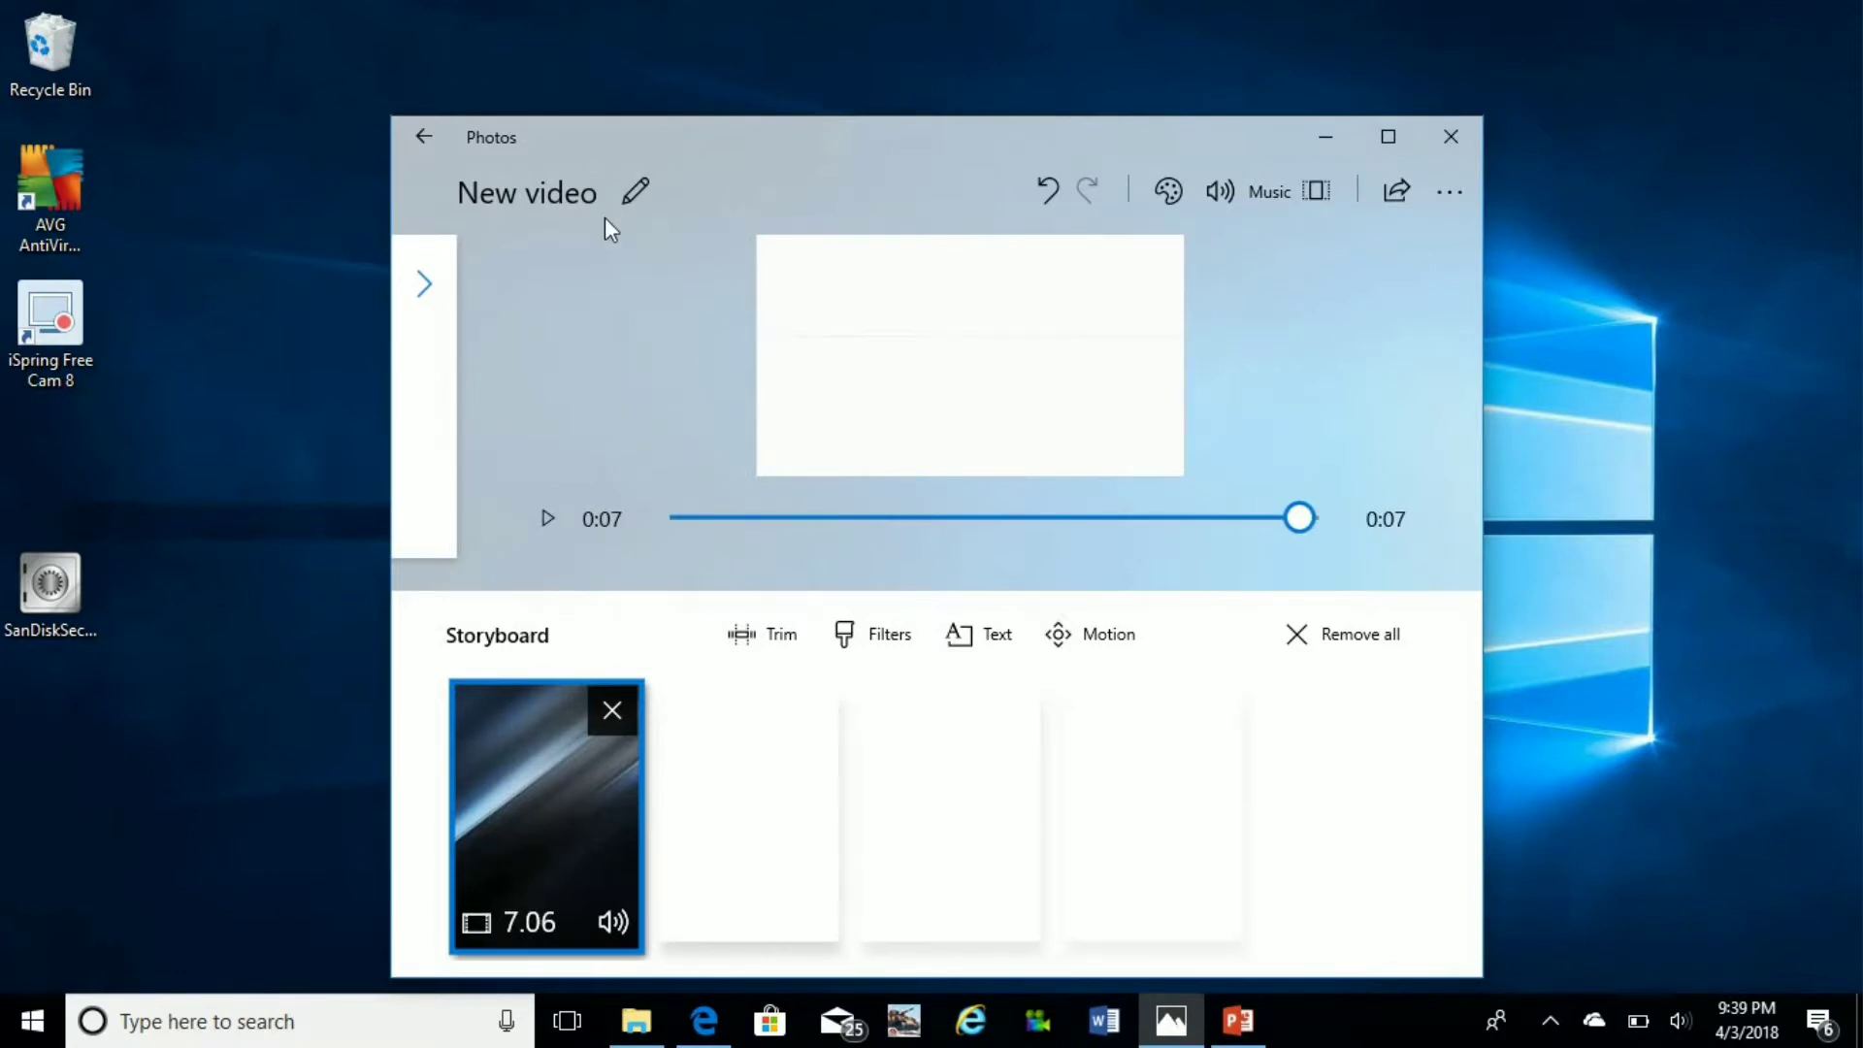
{"action": "left_click", "coordinate": [627, 194]}
{"action": "left_click", "coordinate": [525, 192]}
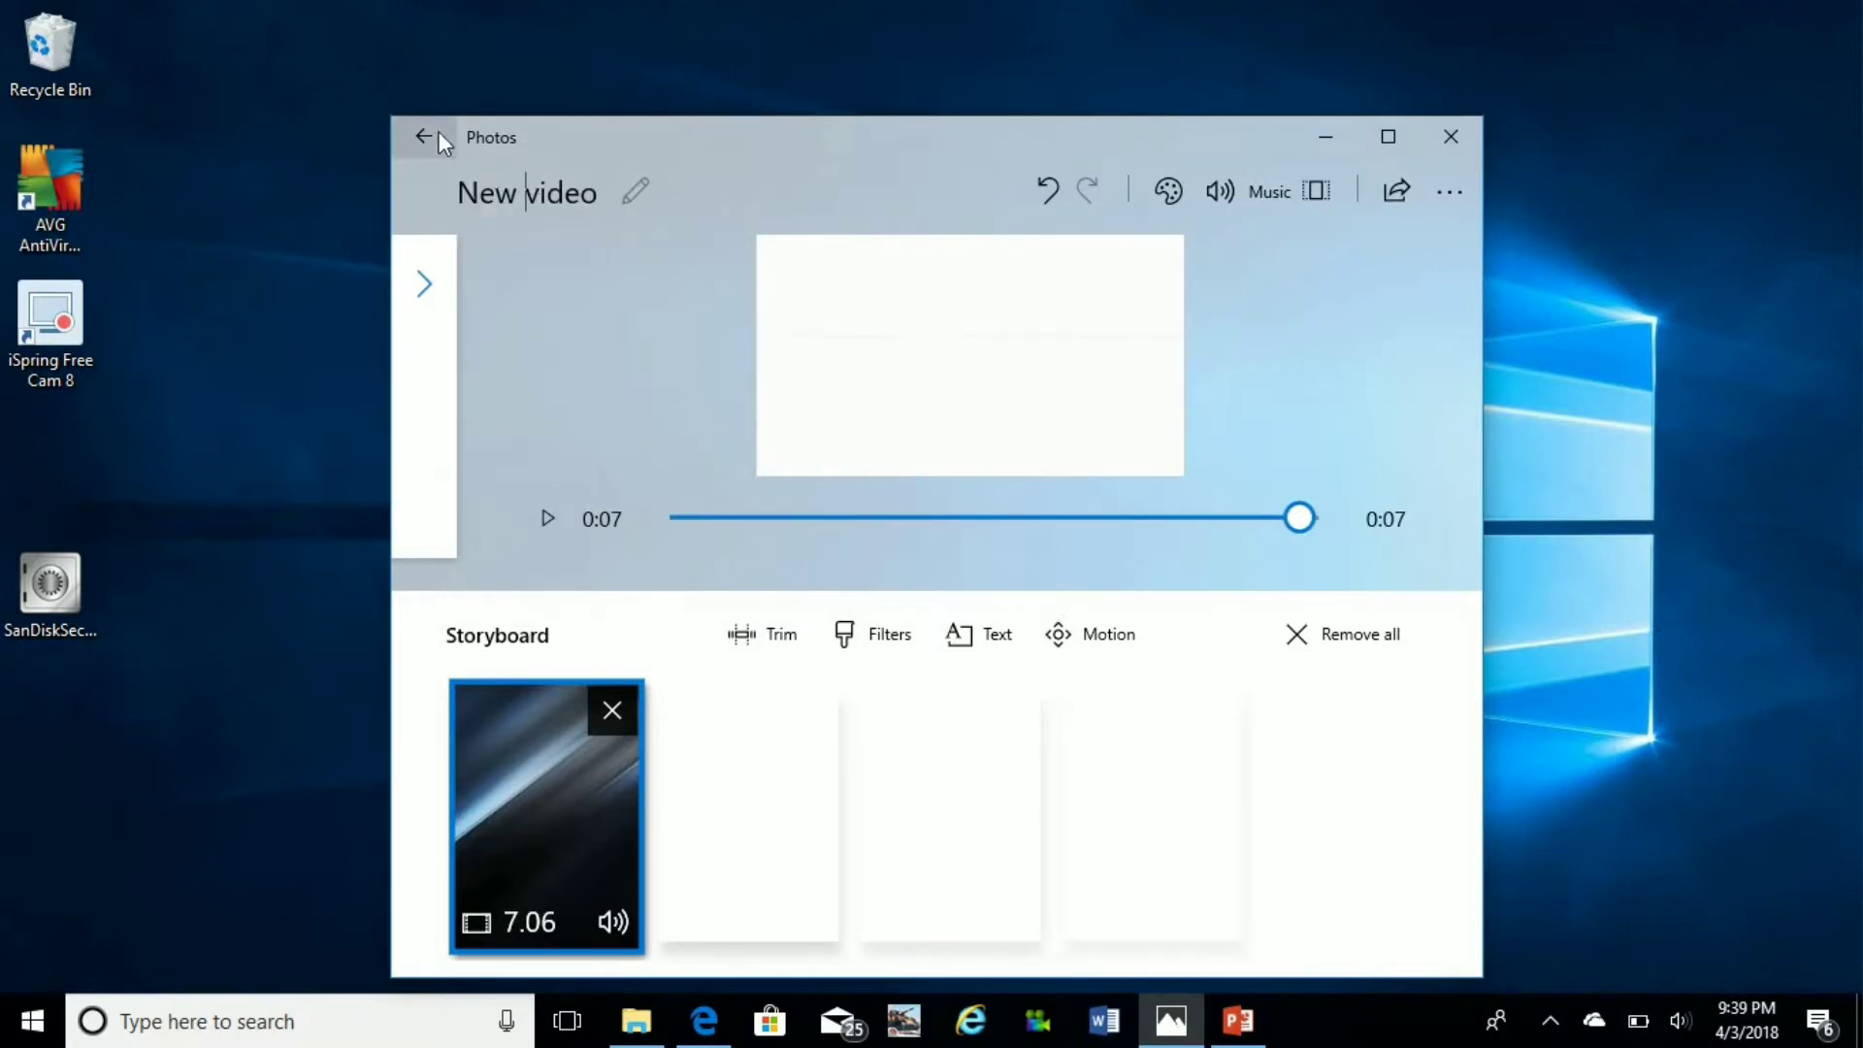
{"action": "left_click", "coordinate": [427, 137]}
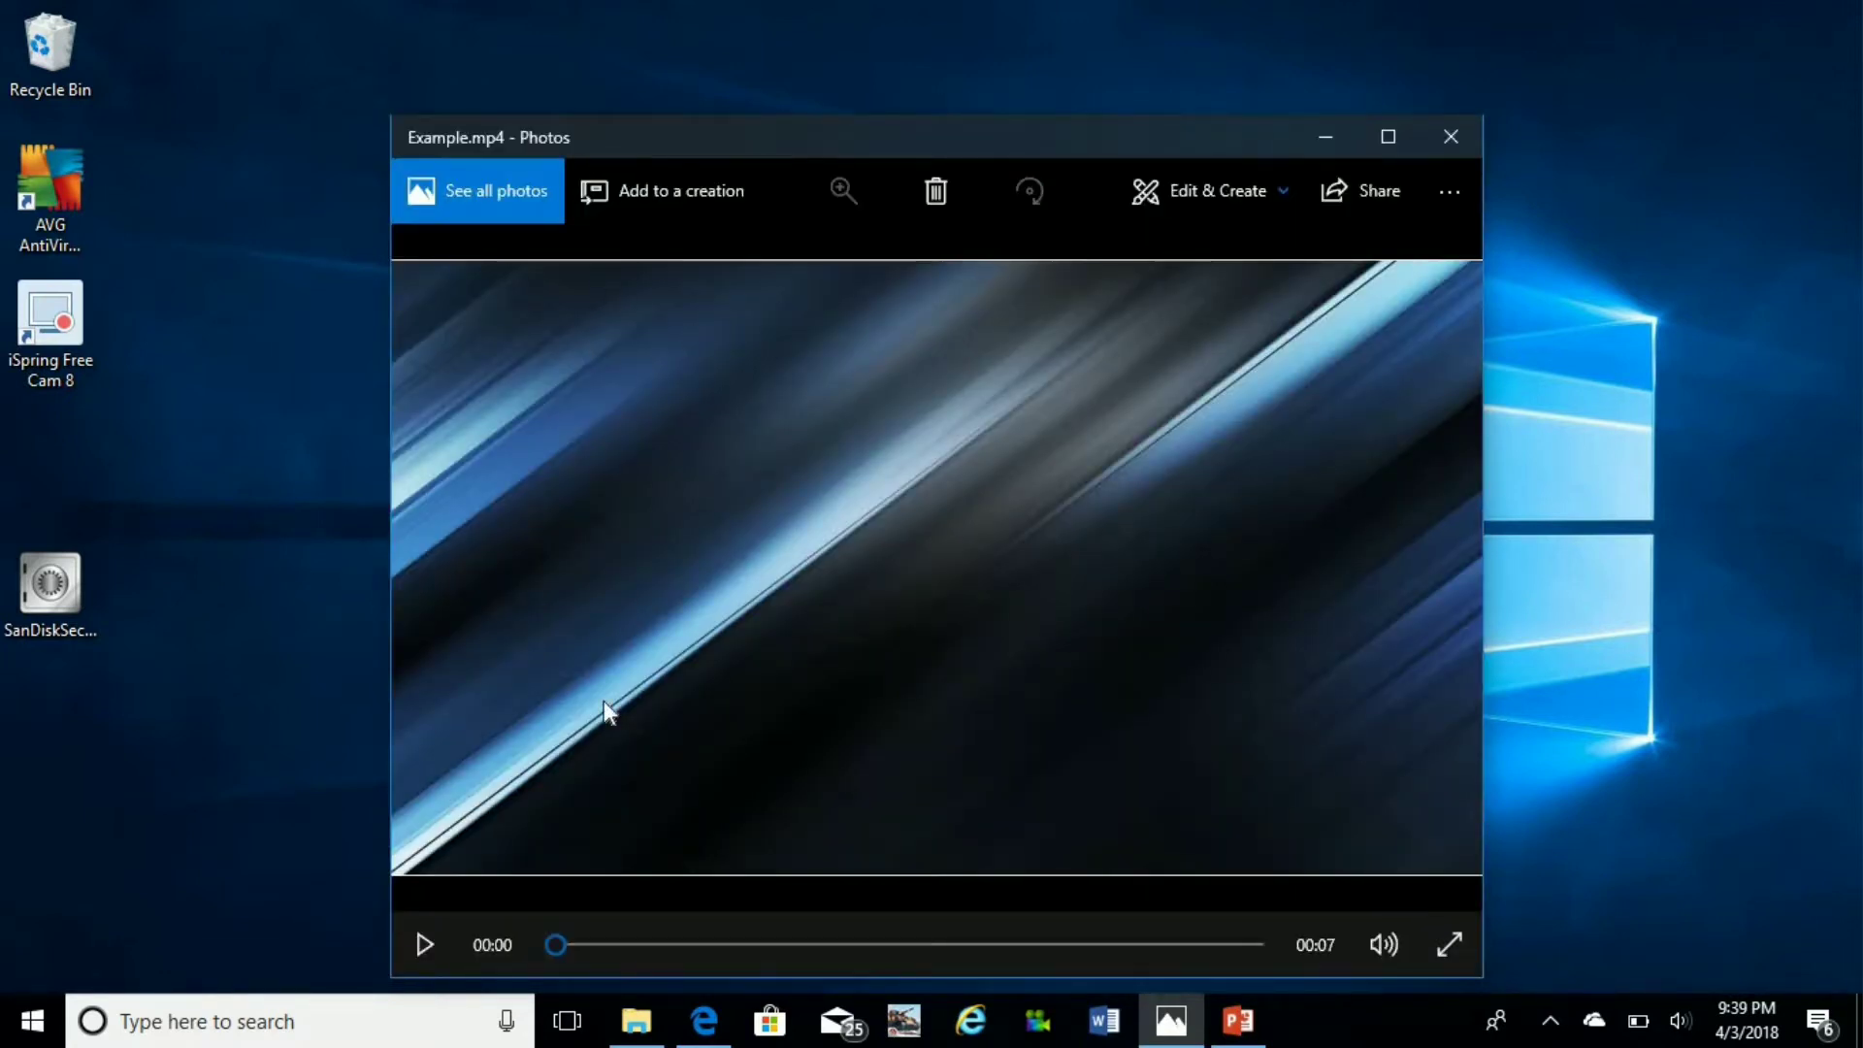
- Play a moment of Example.mp4, pause it, and close Photos
{"action": "left_click", "coordinate": [417, 949]}
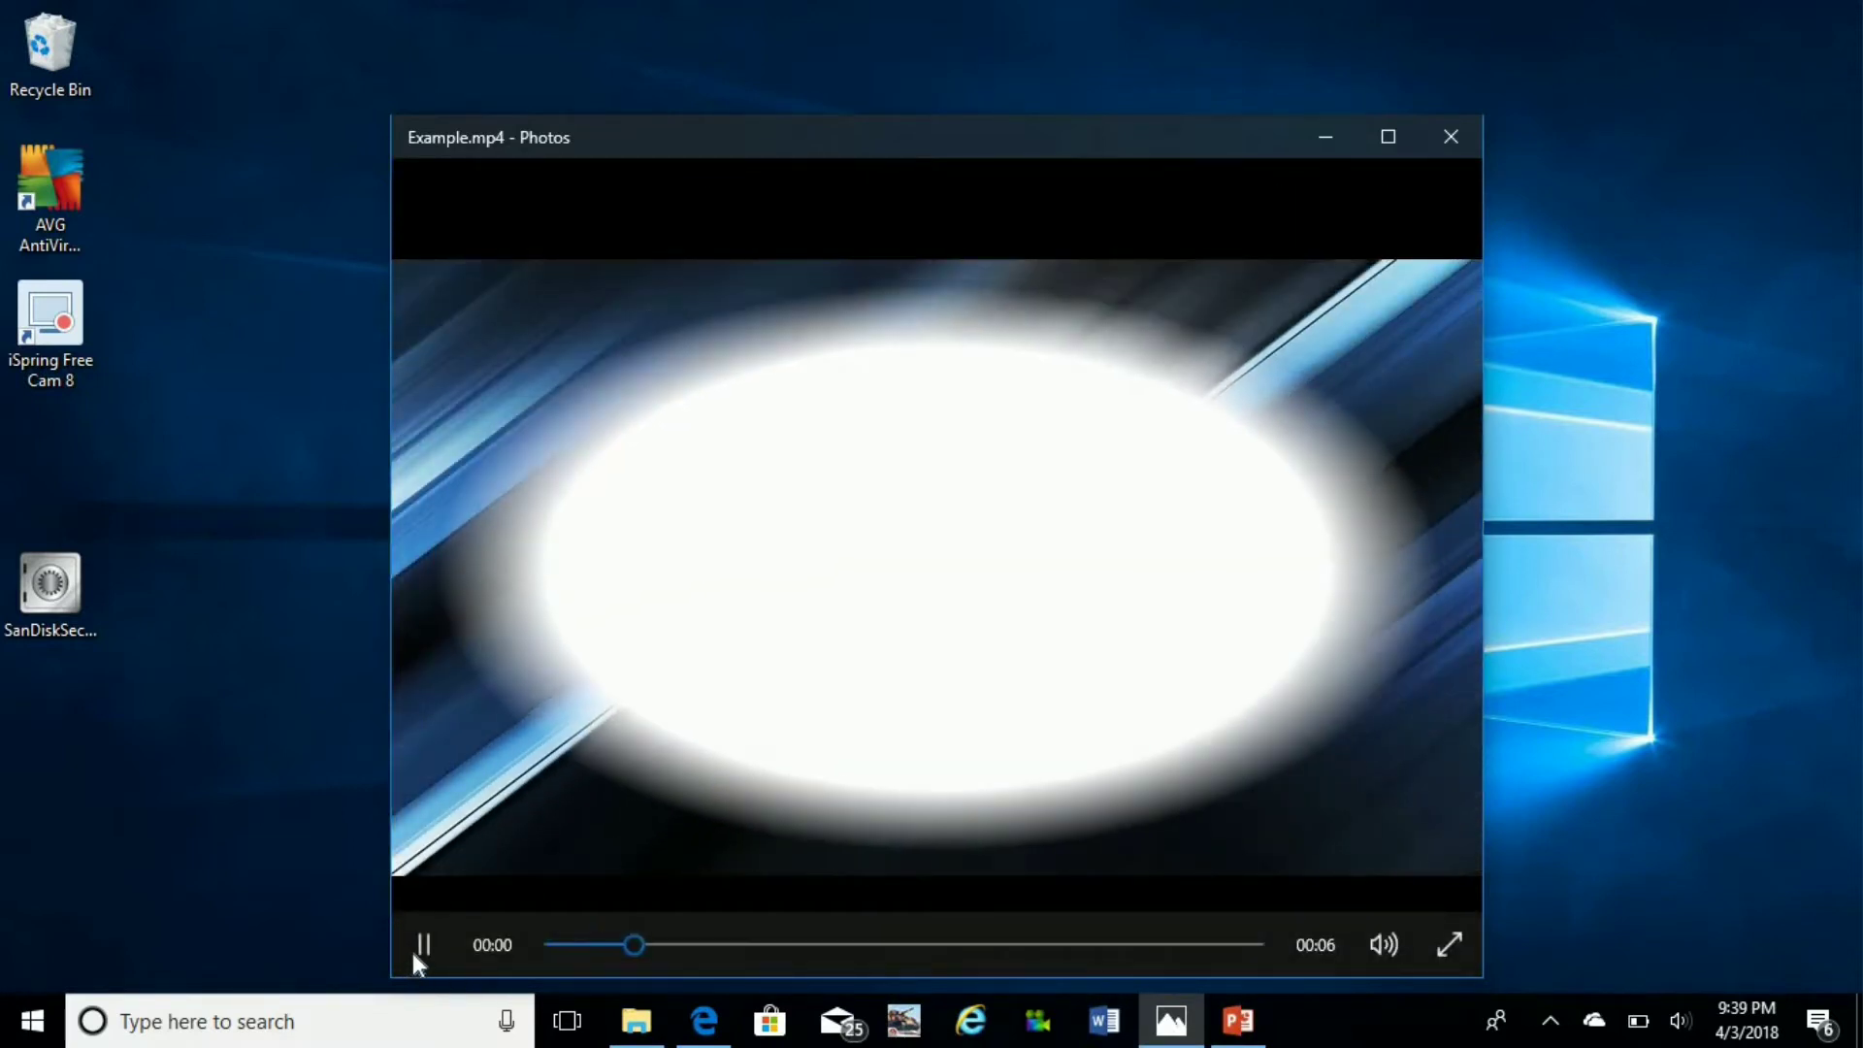
{"action": "left_click", "coordinate": [415, 956]}
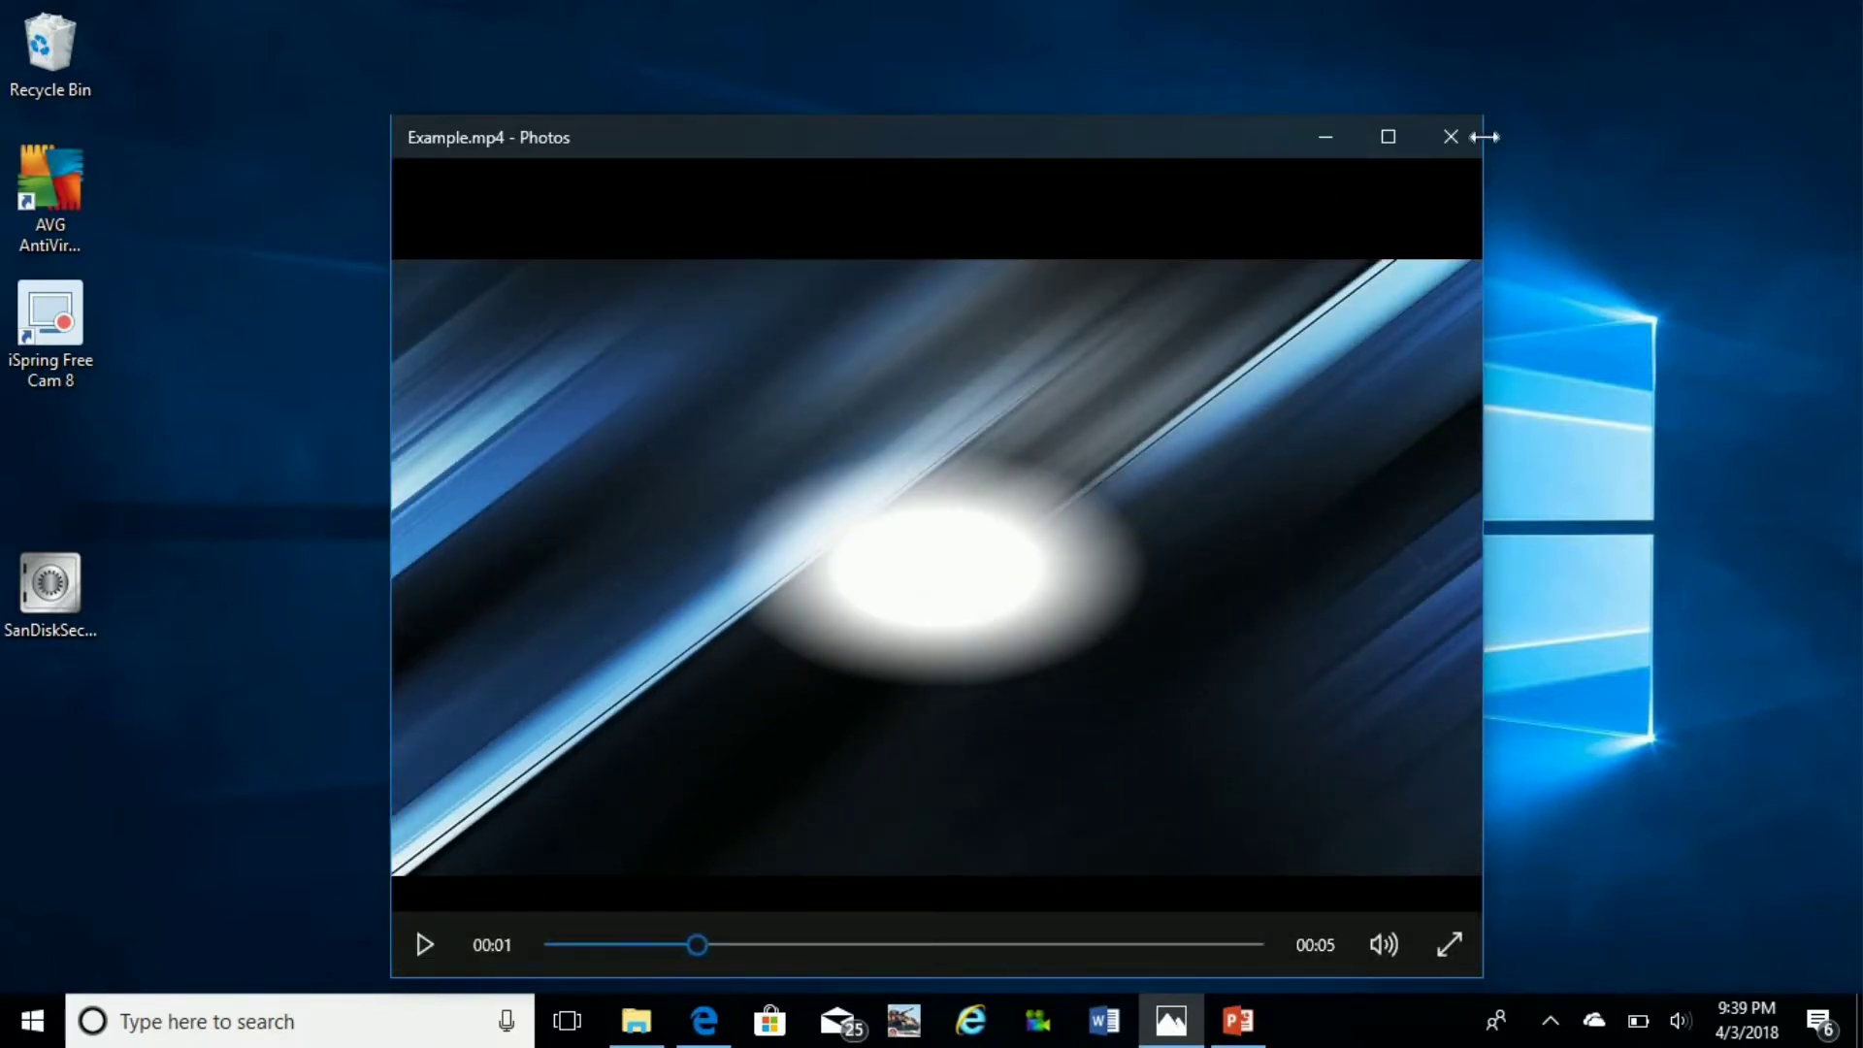
{"action": "left_click", "coordinate": [1451, 137]}
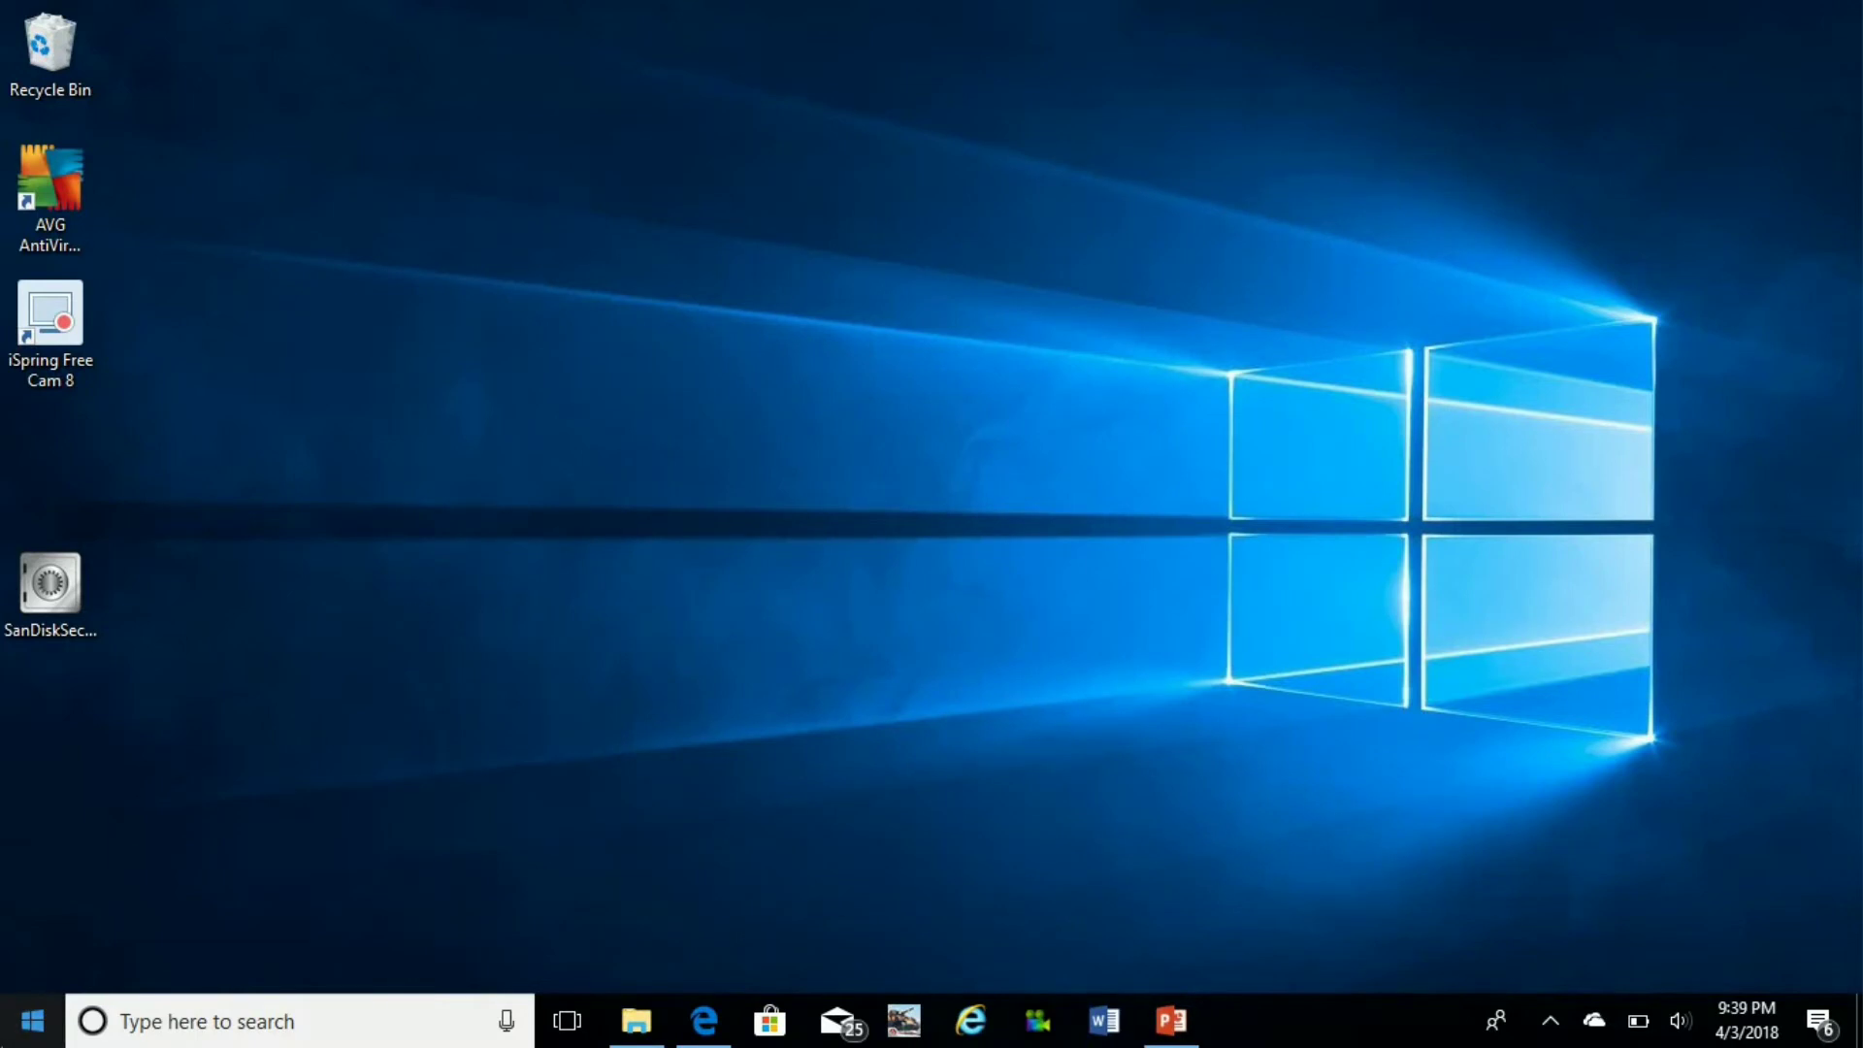
- Look through the list of installed apps and open Photos
{"action": "key", "text": "super"}
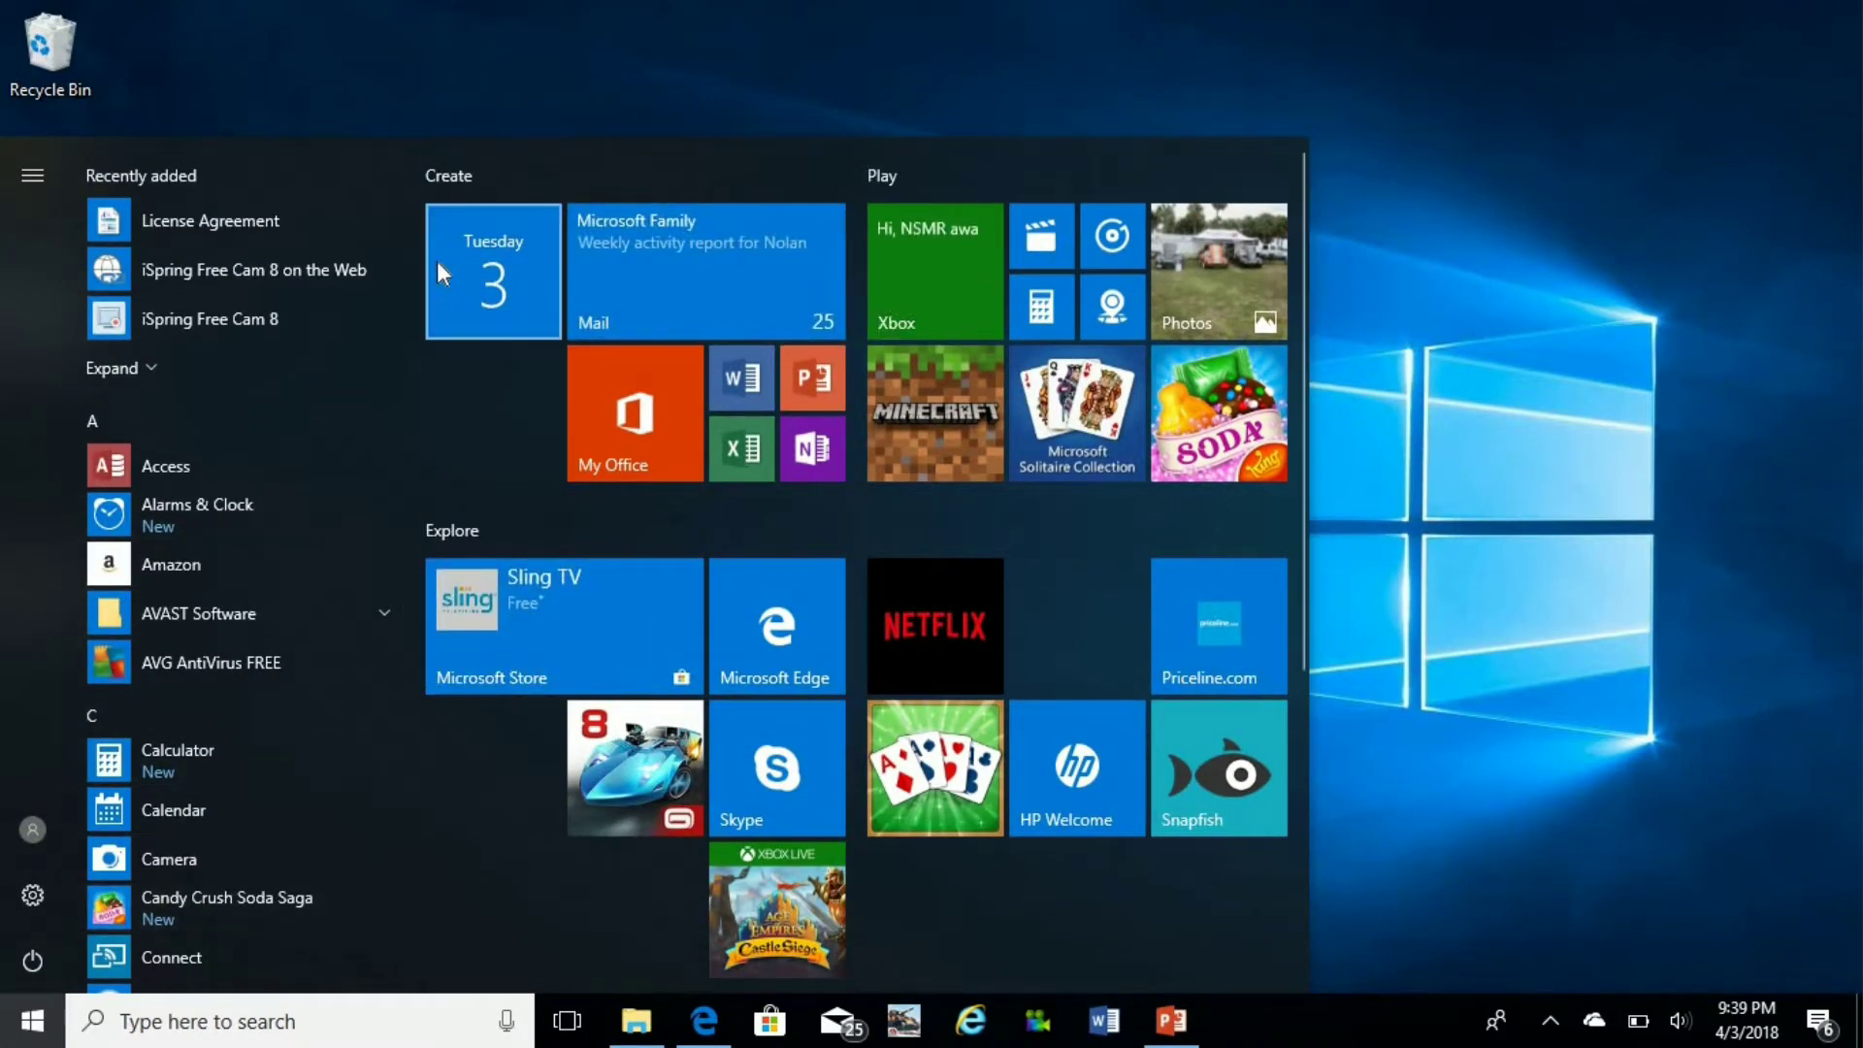
{"action": "scroll", "coordinate": [417, 299], "scroll_direction": "down", "scroll_amount": 4}
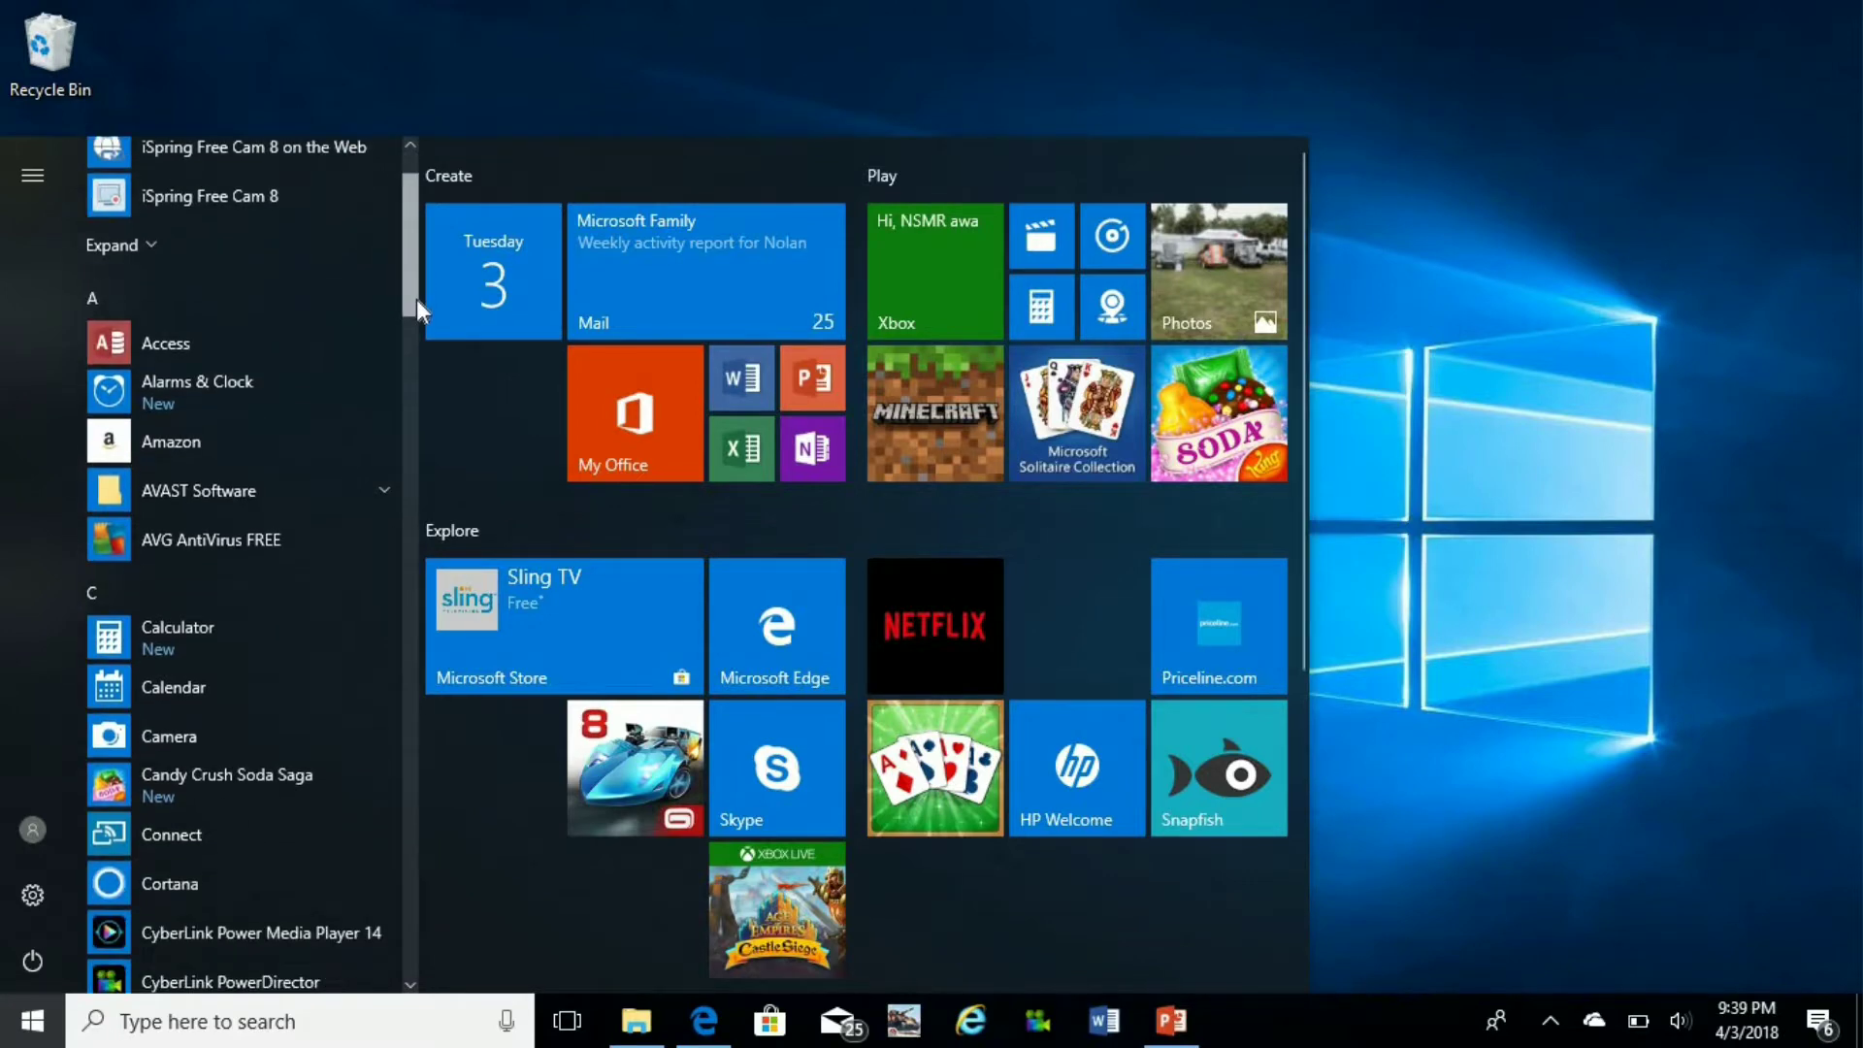
{"action": "scroll", "coordinate": [417, 311], "scroll_direction": "down", "scroll_amount": 8}
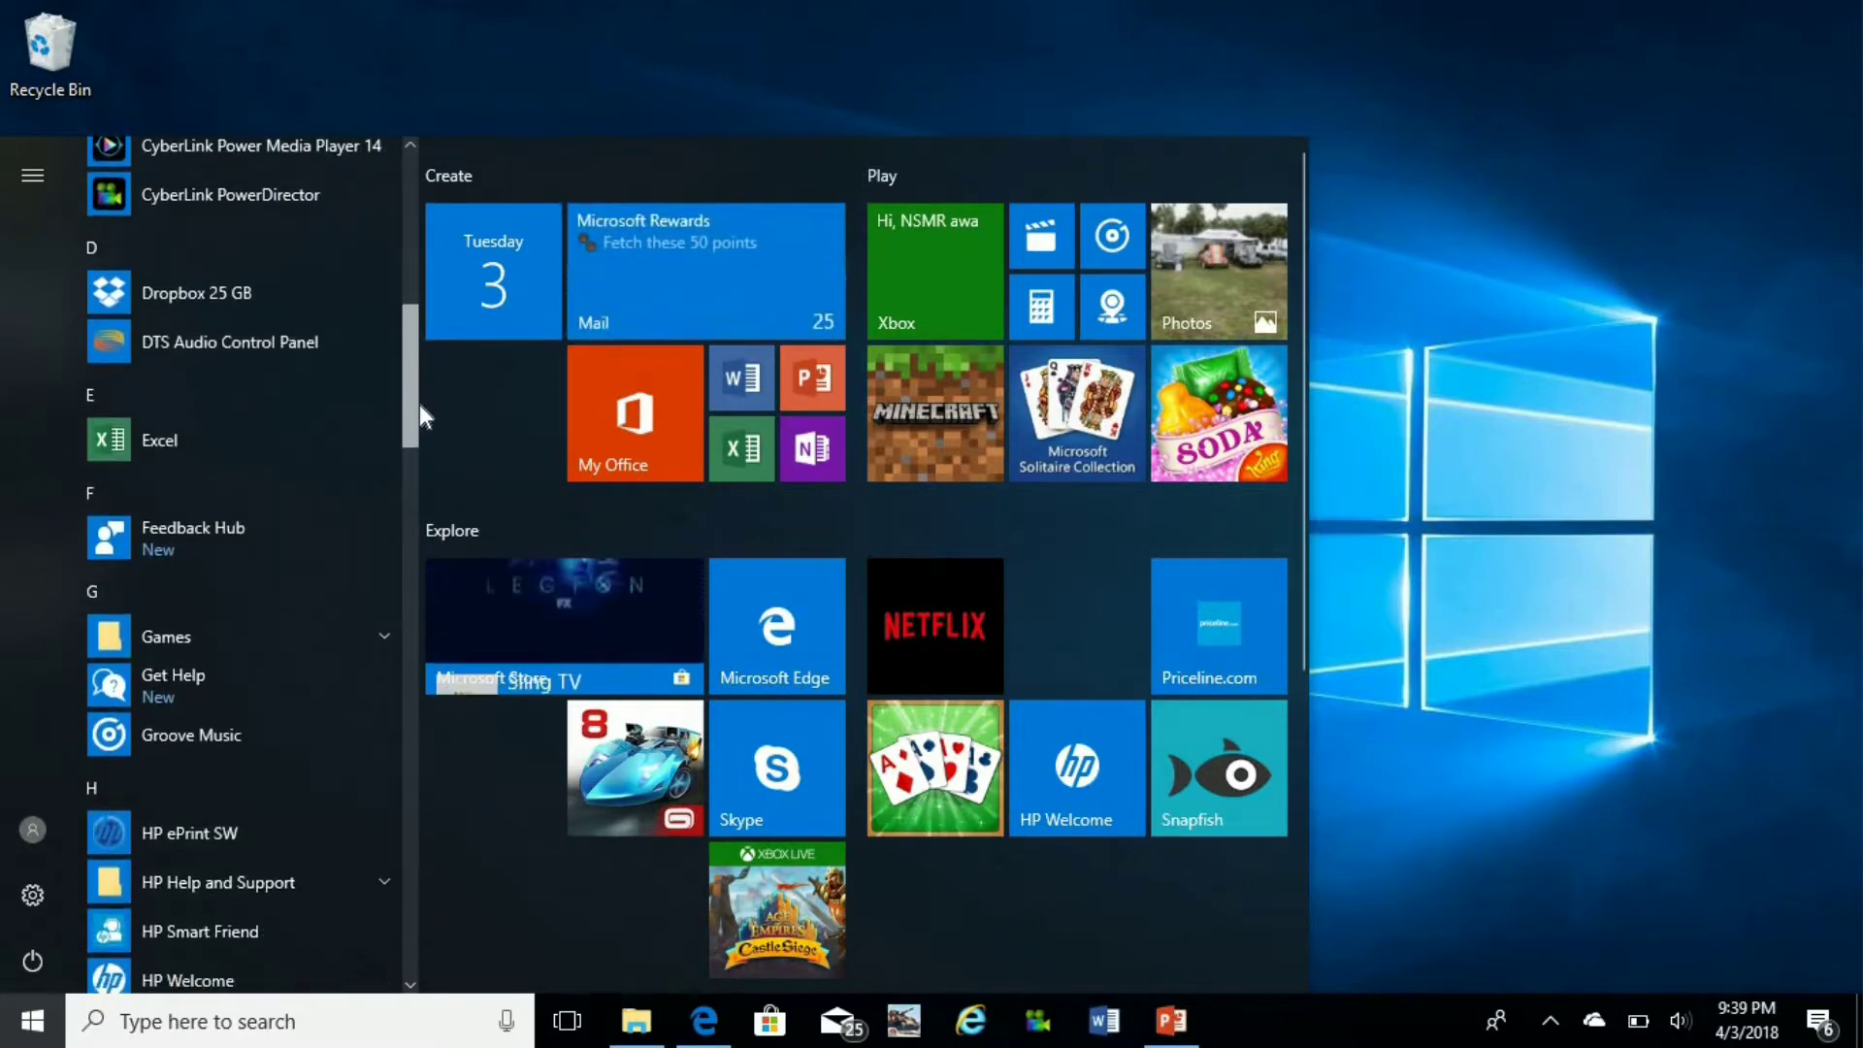
{"action": "scroll", "coordinate": [427, 495], "scroll_direction": "down", "scroll_amount": 4}
{"action": "scroll", "coordinate": [427, 524], "scroll_direction": "down", "scroll_amount": 3}
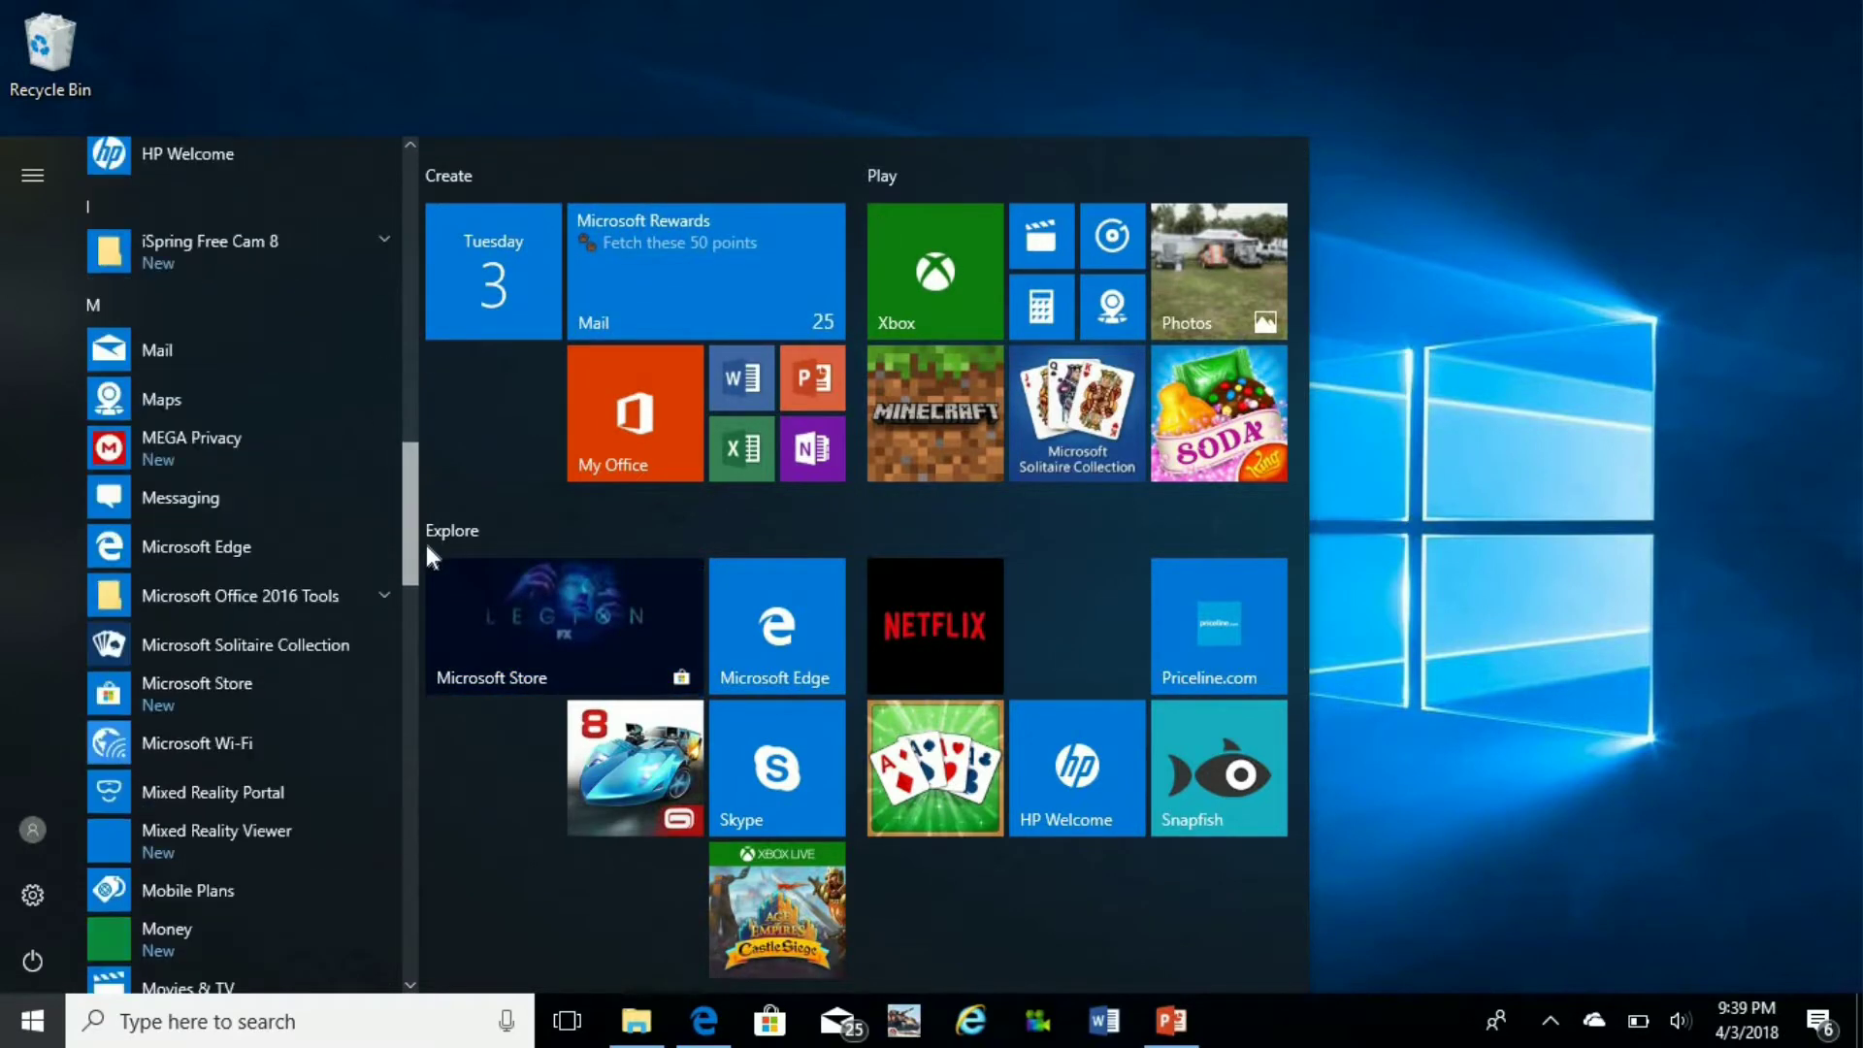
{"action": "scroll", "coordinate": [424, 551], "scroll_direction": "down", "scroll_amount": 1}
{"action": "scroll", "coordinate": [420, 600], "scroll_direction": "down", "scroll_amount": 6}
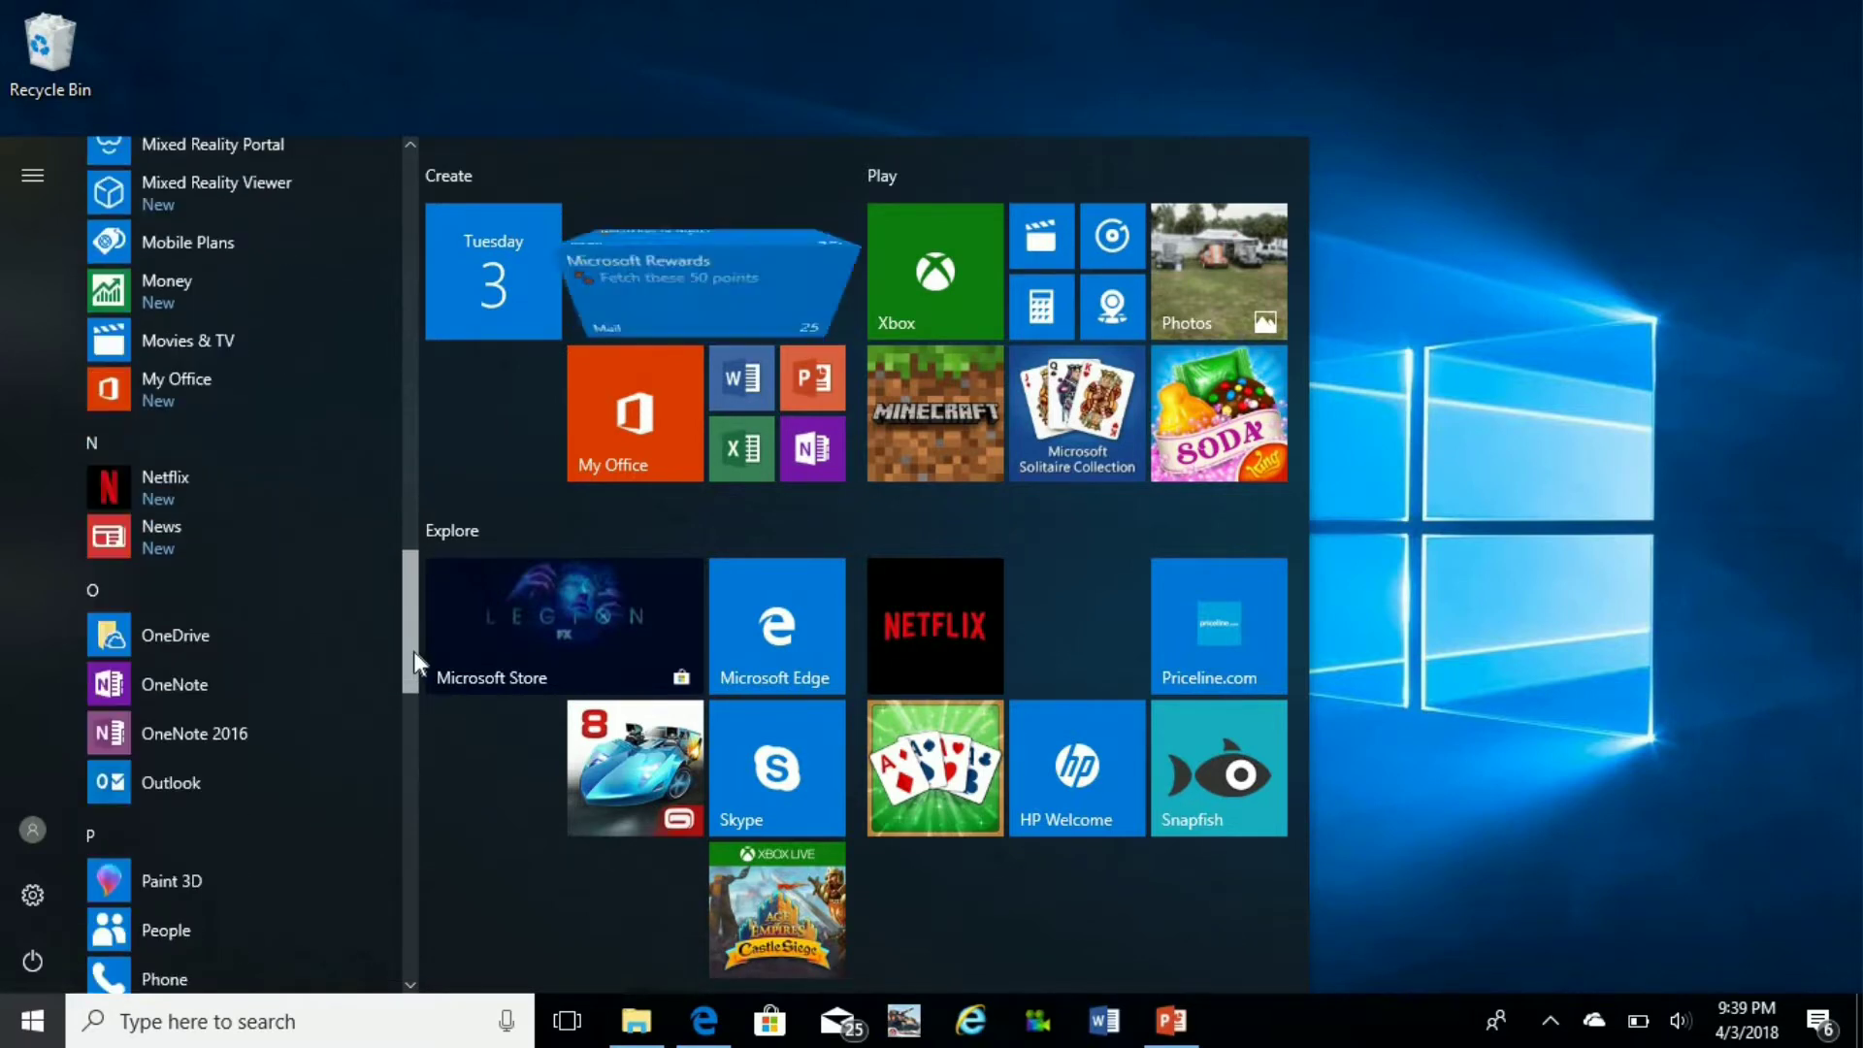
{"action": "scroll", "coordinate": [407, 718], "scroll_direction": "down", "scroll_amount": 5}
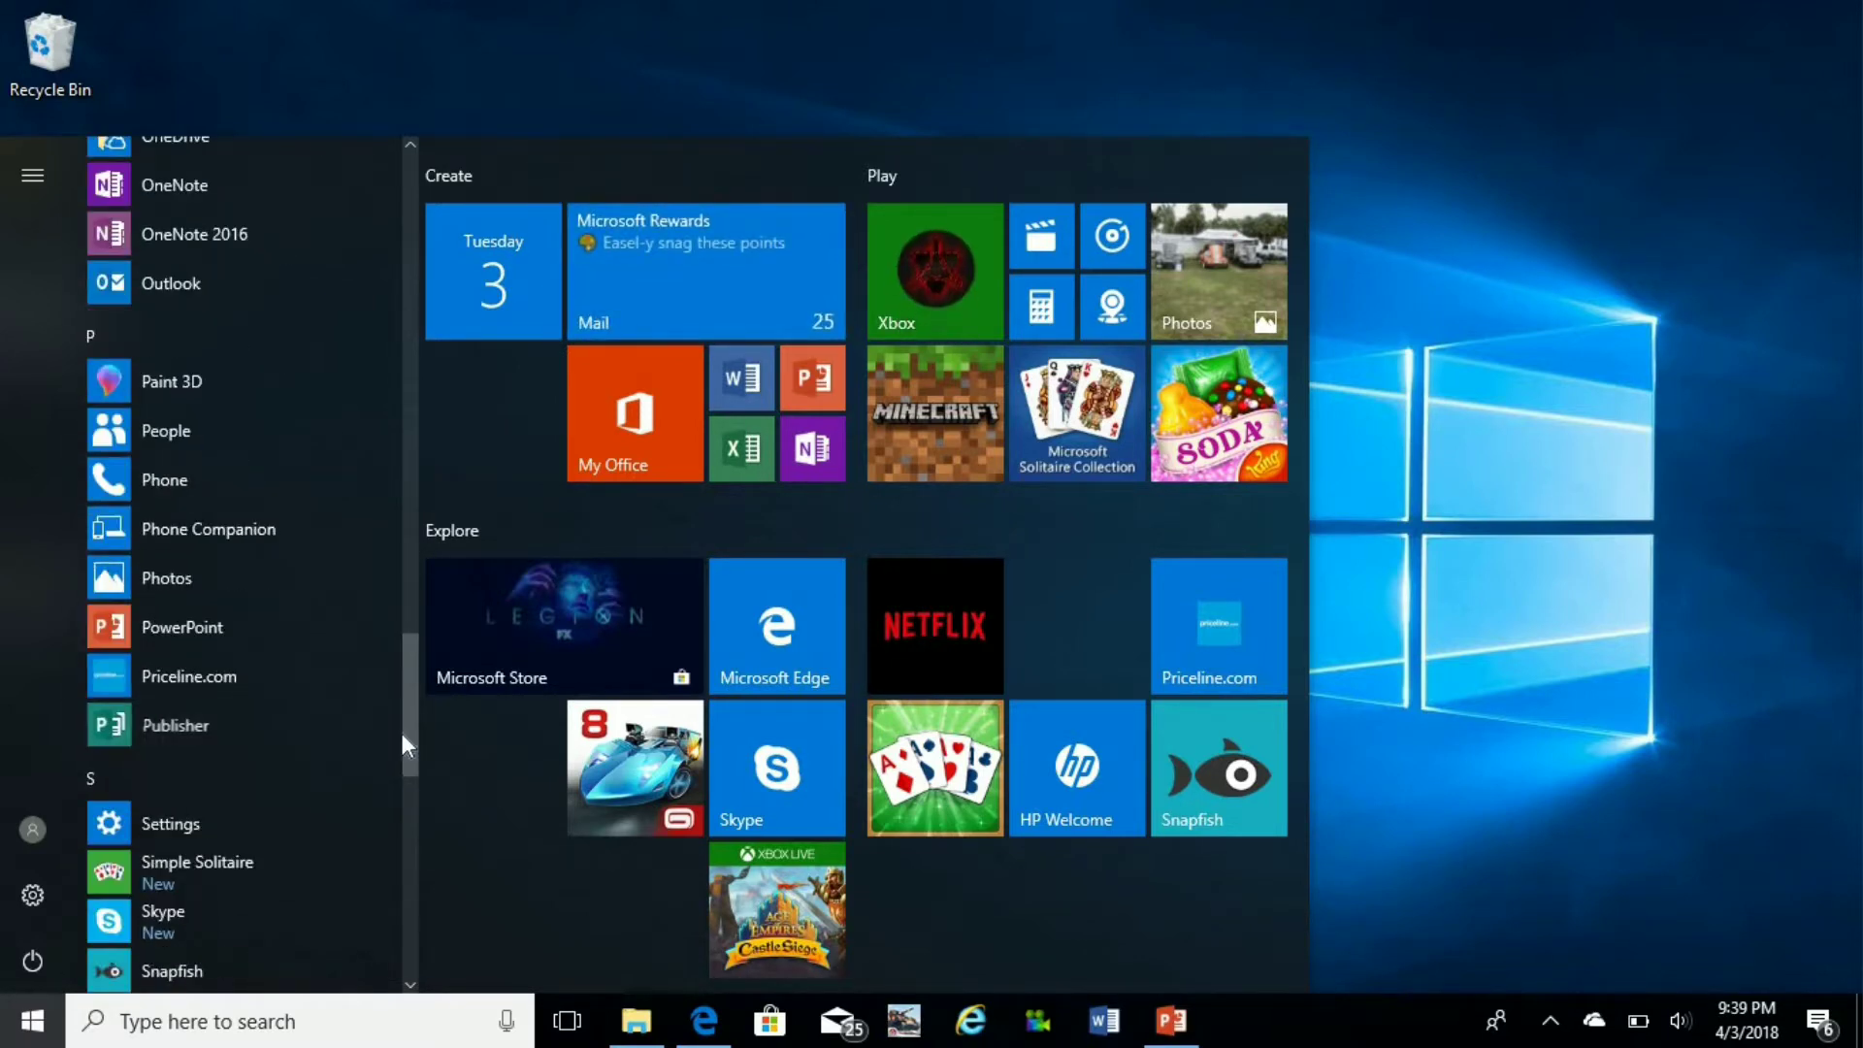
{"action": "left_click", "coordinate": [199, 592]}
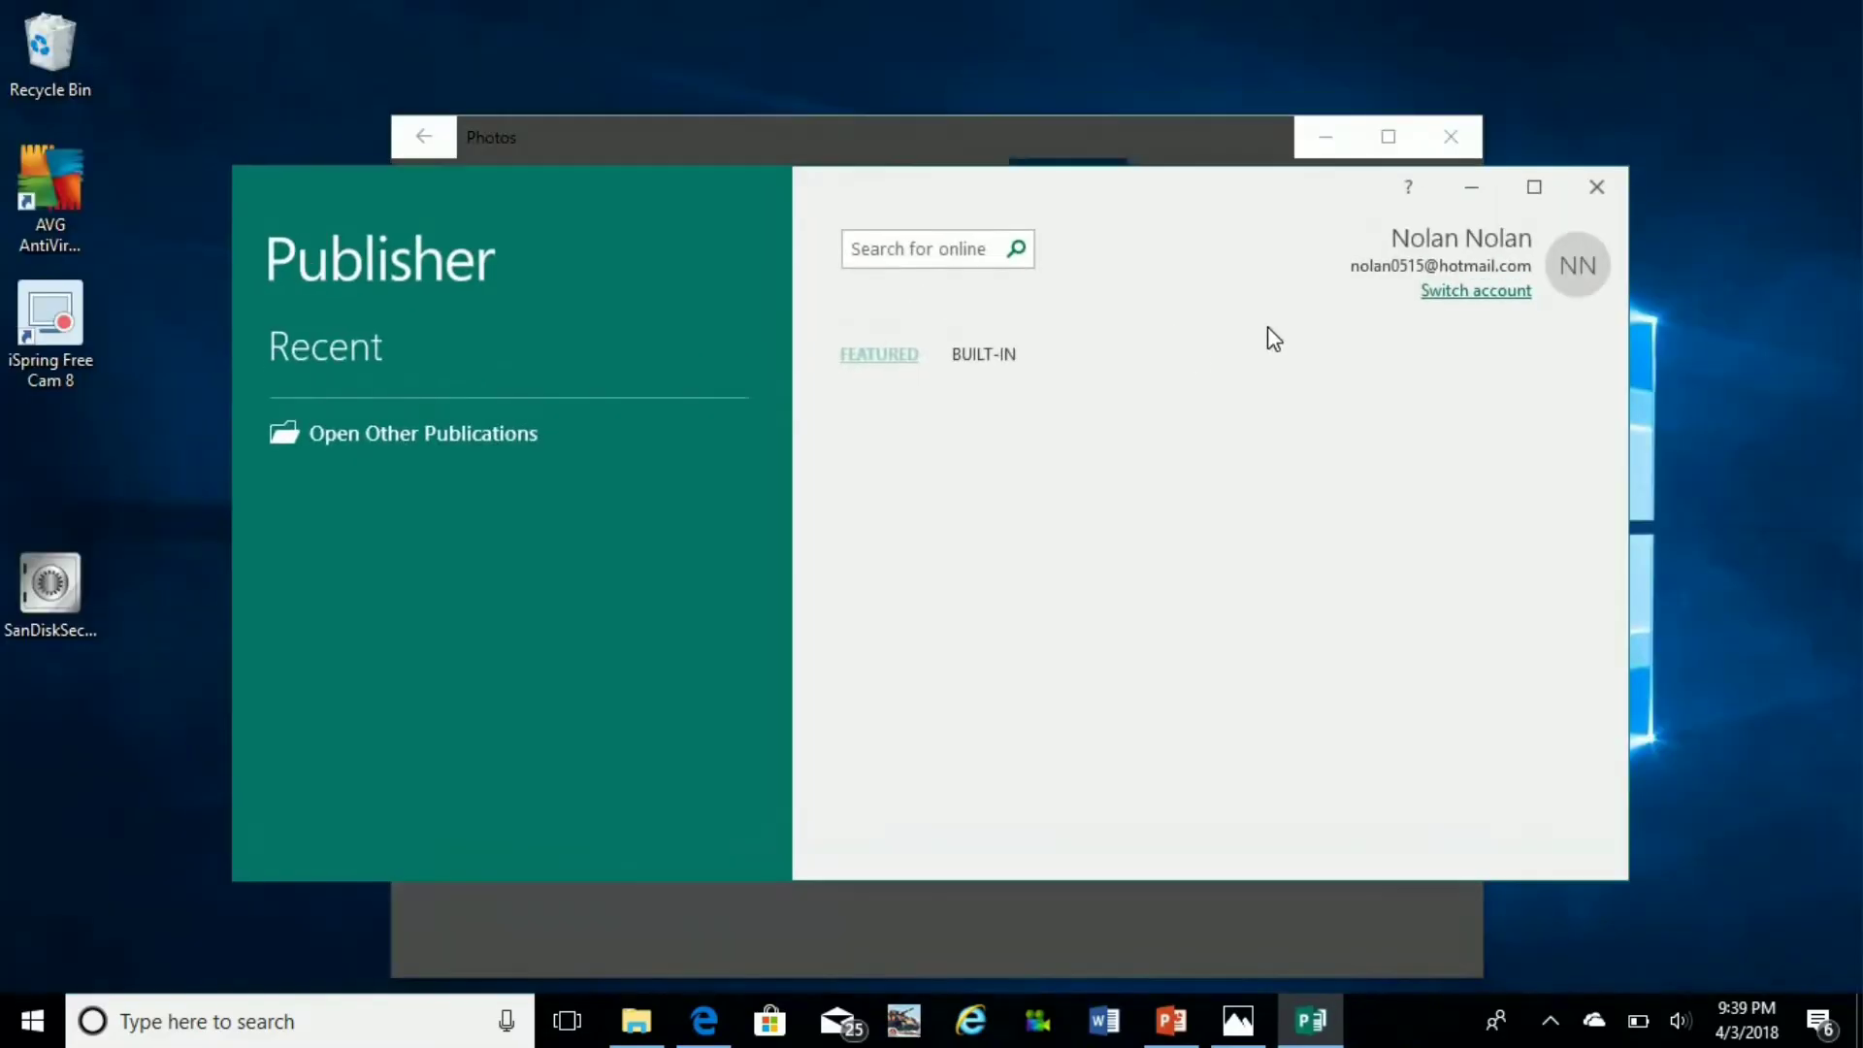
- Close Publisher's start screen and its empty window, minimizing Photos
{"action": "left_click", "coordinate": [1594, 191]}
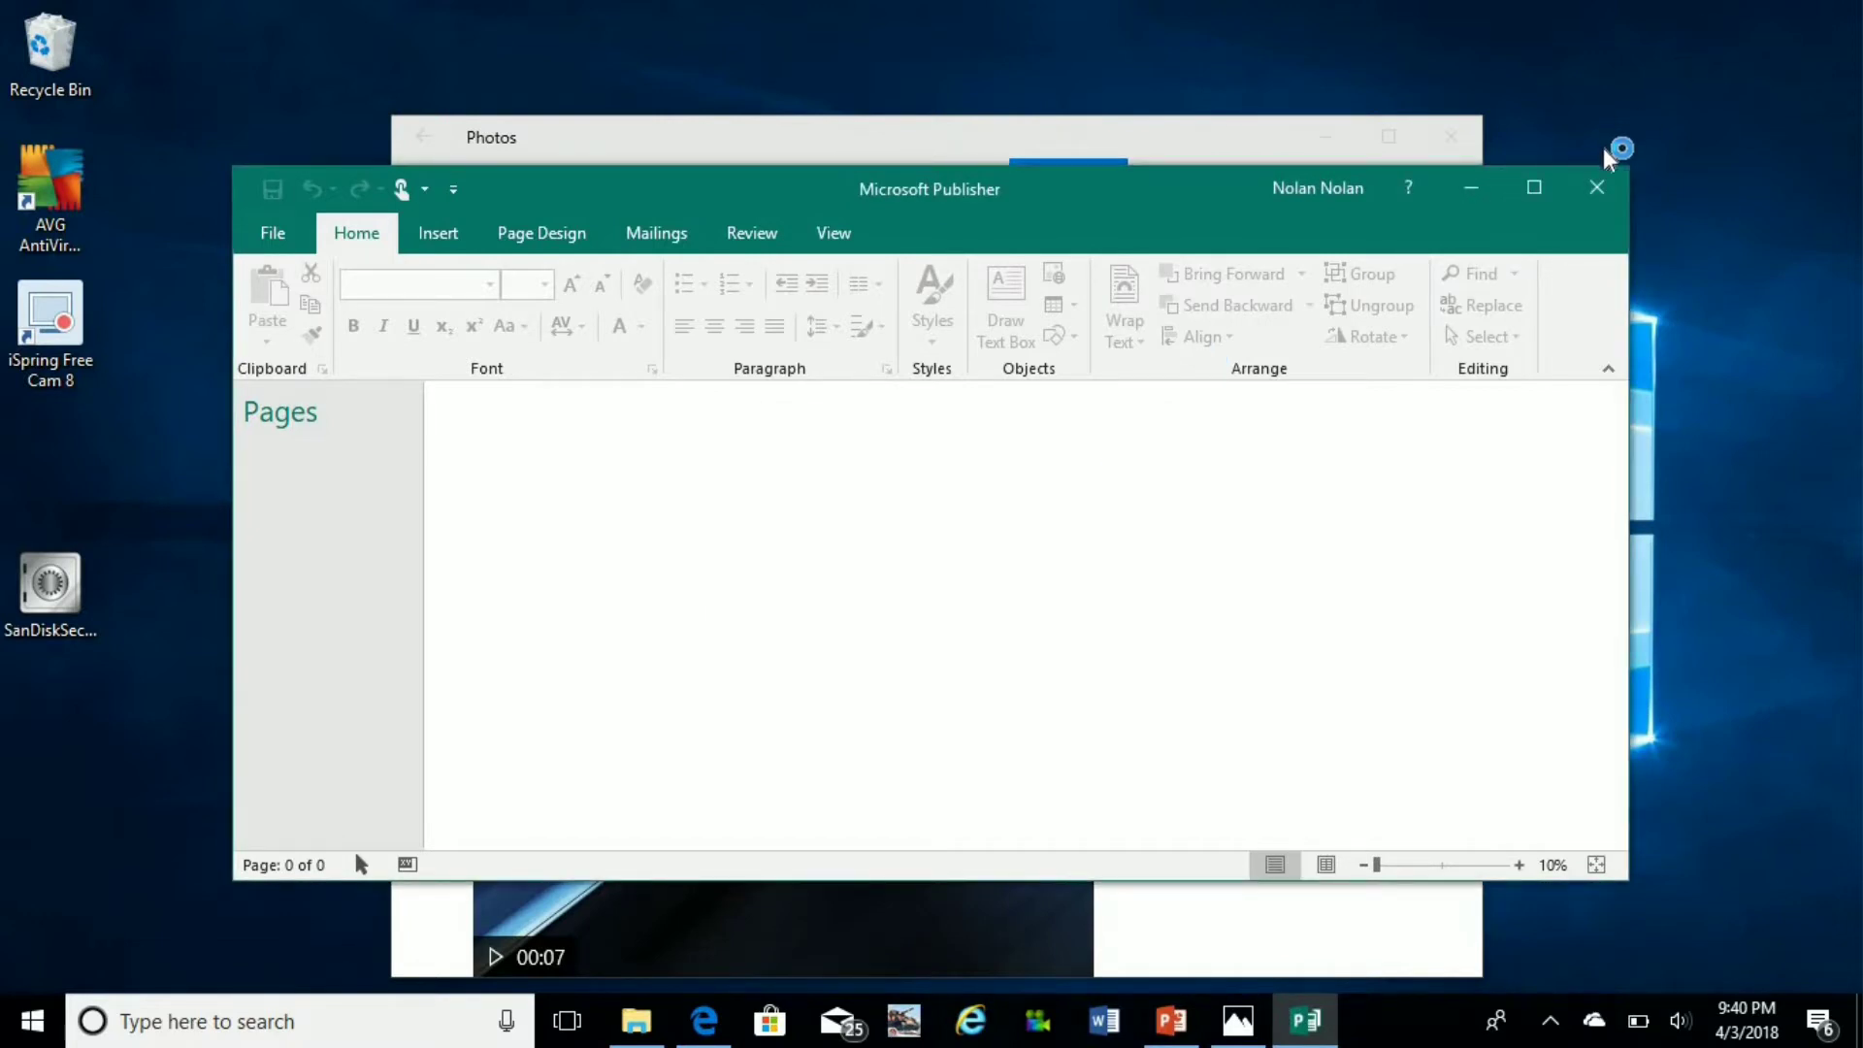
{"action": "left_click", "coordinate": [1322, 140]}
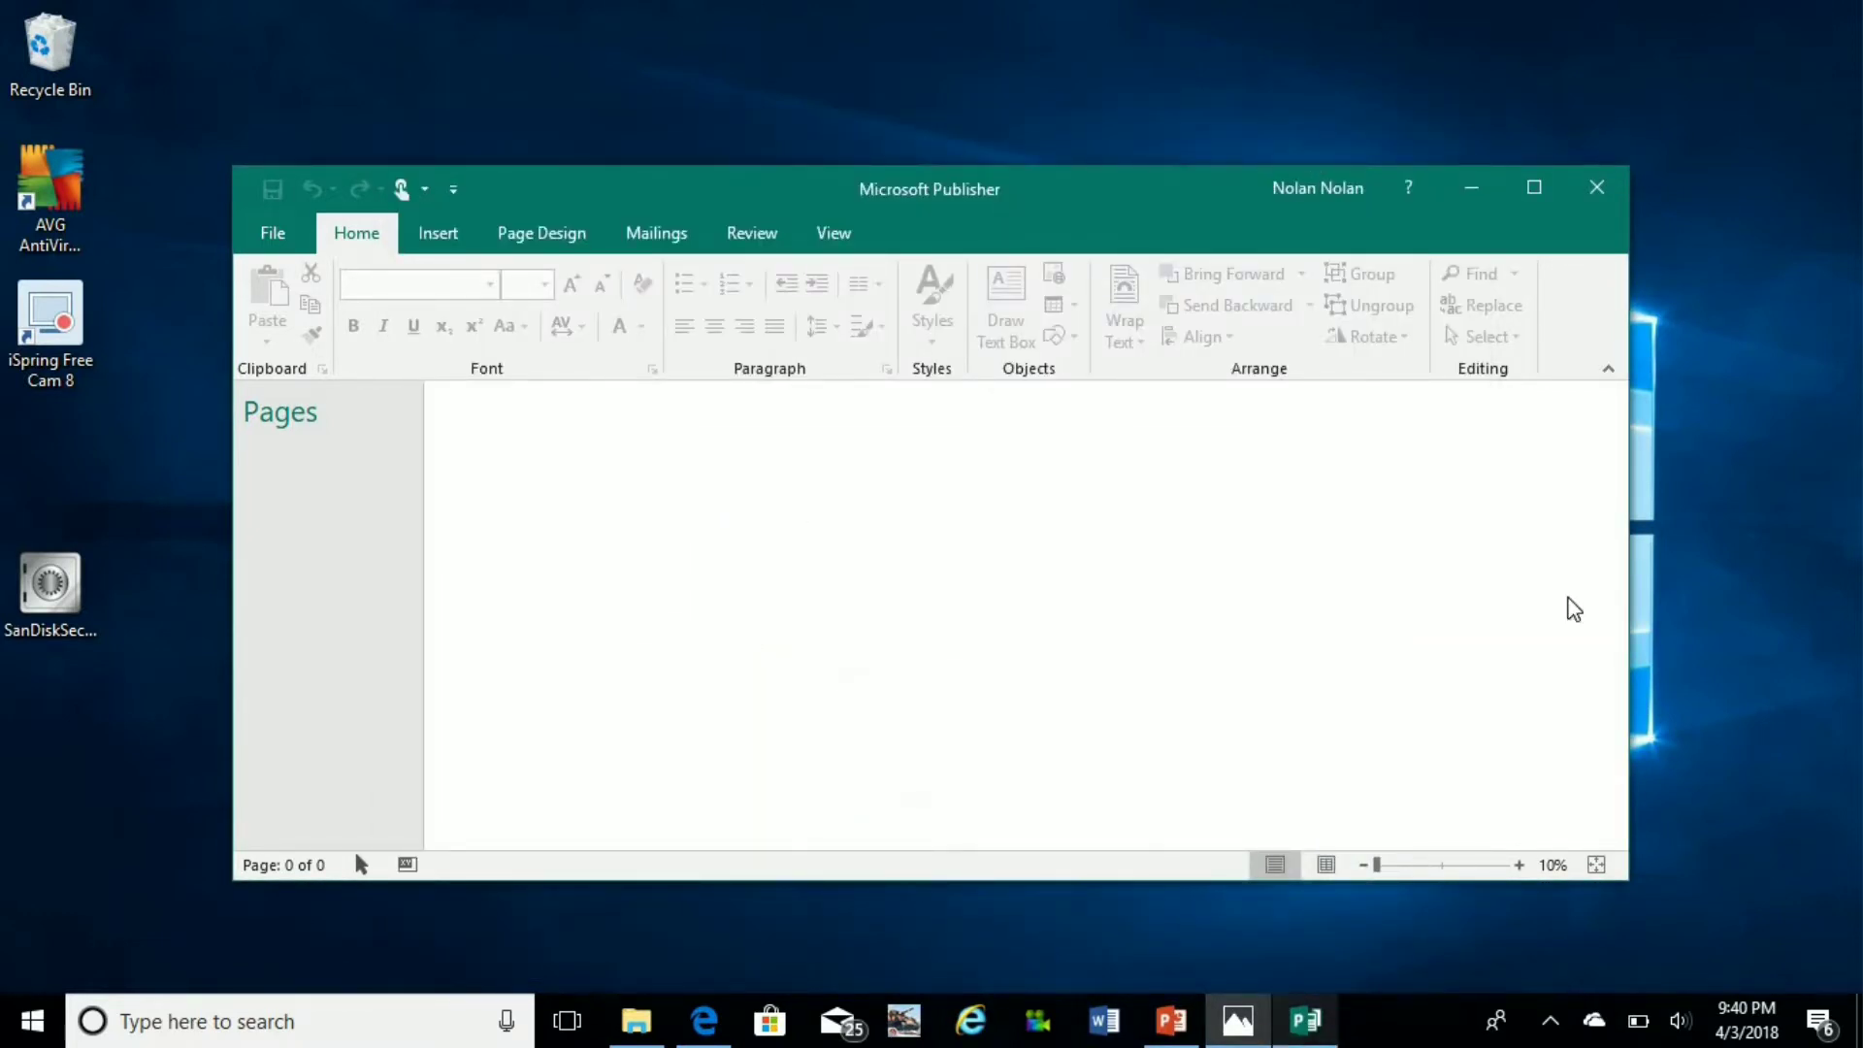
{"action": "left_click", "coordinate": [1597, 187]}
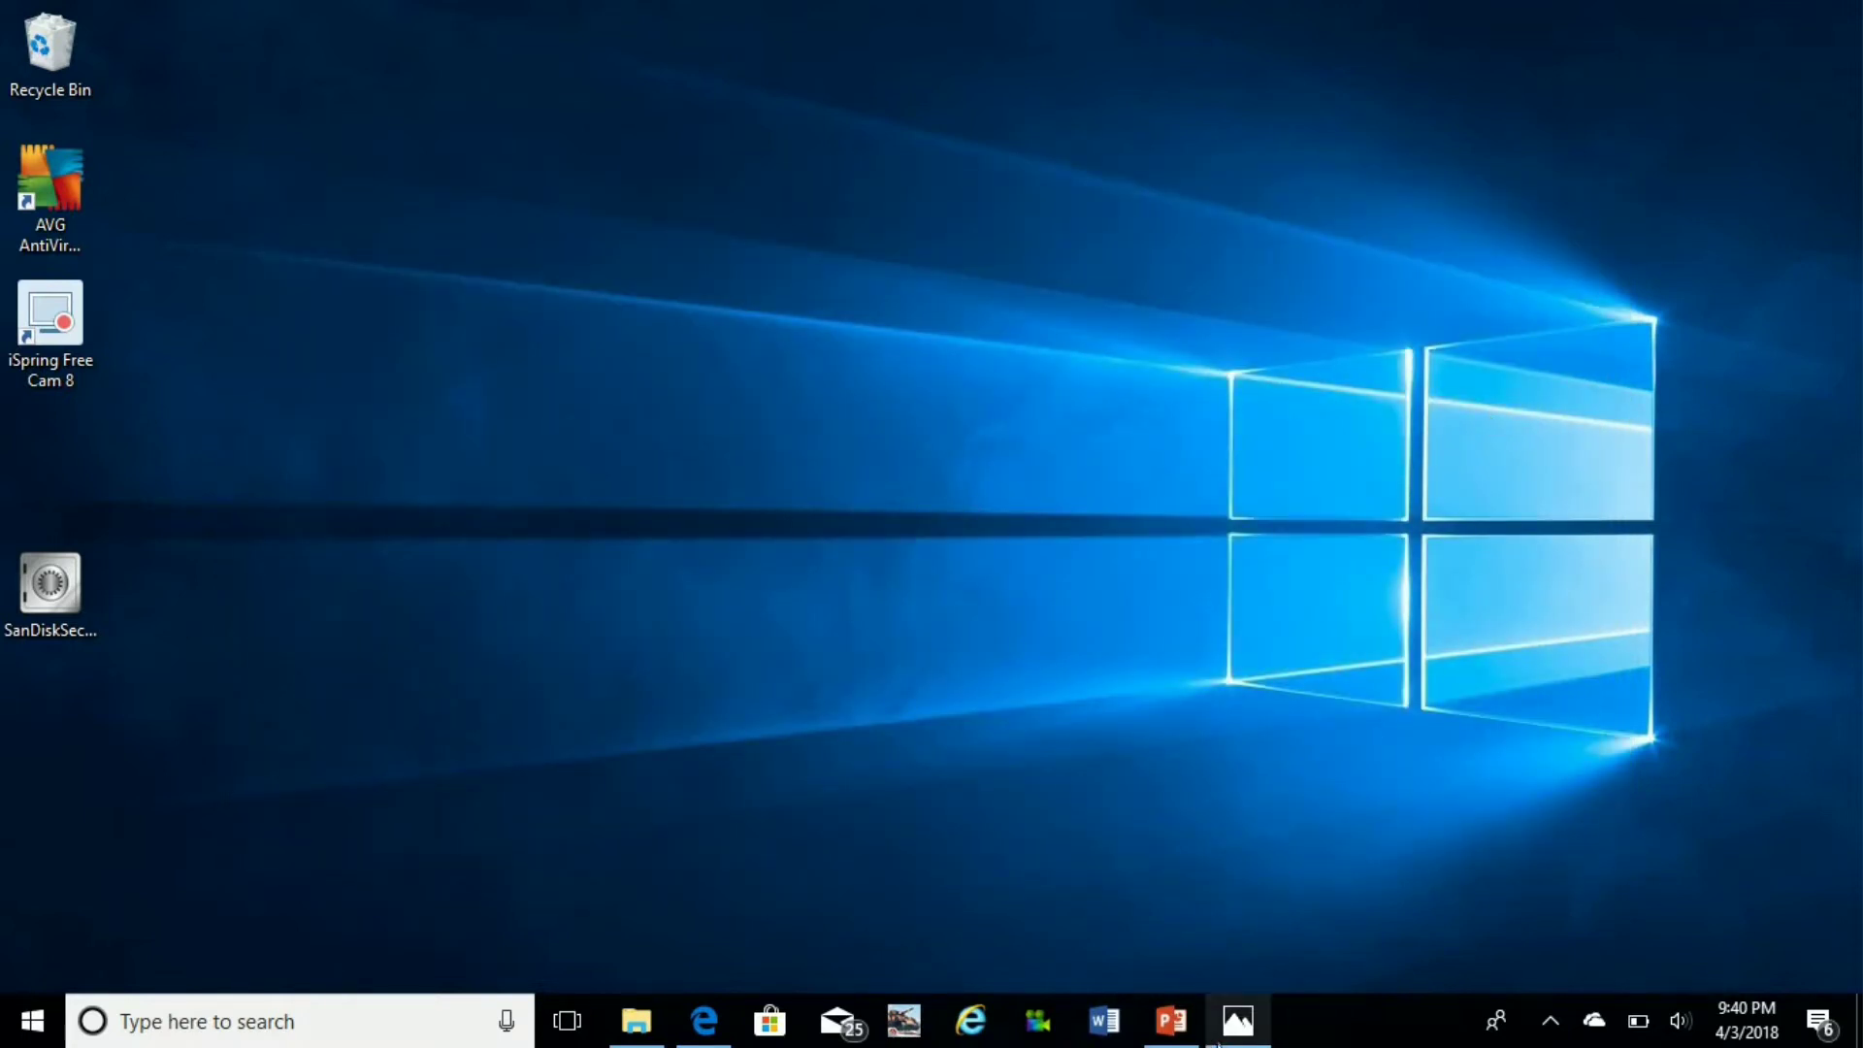
- Bring the Photos collection back up and maximize its window
{"action": "left_click", "coordinate": [1238, 1021]}
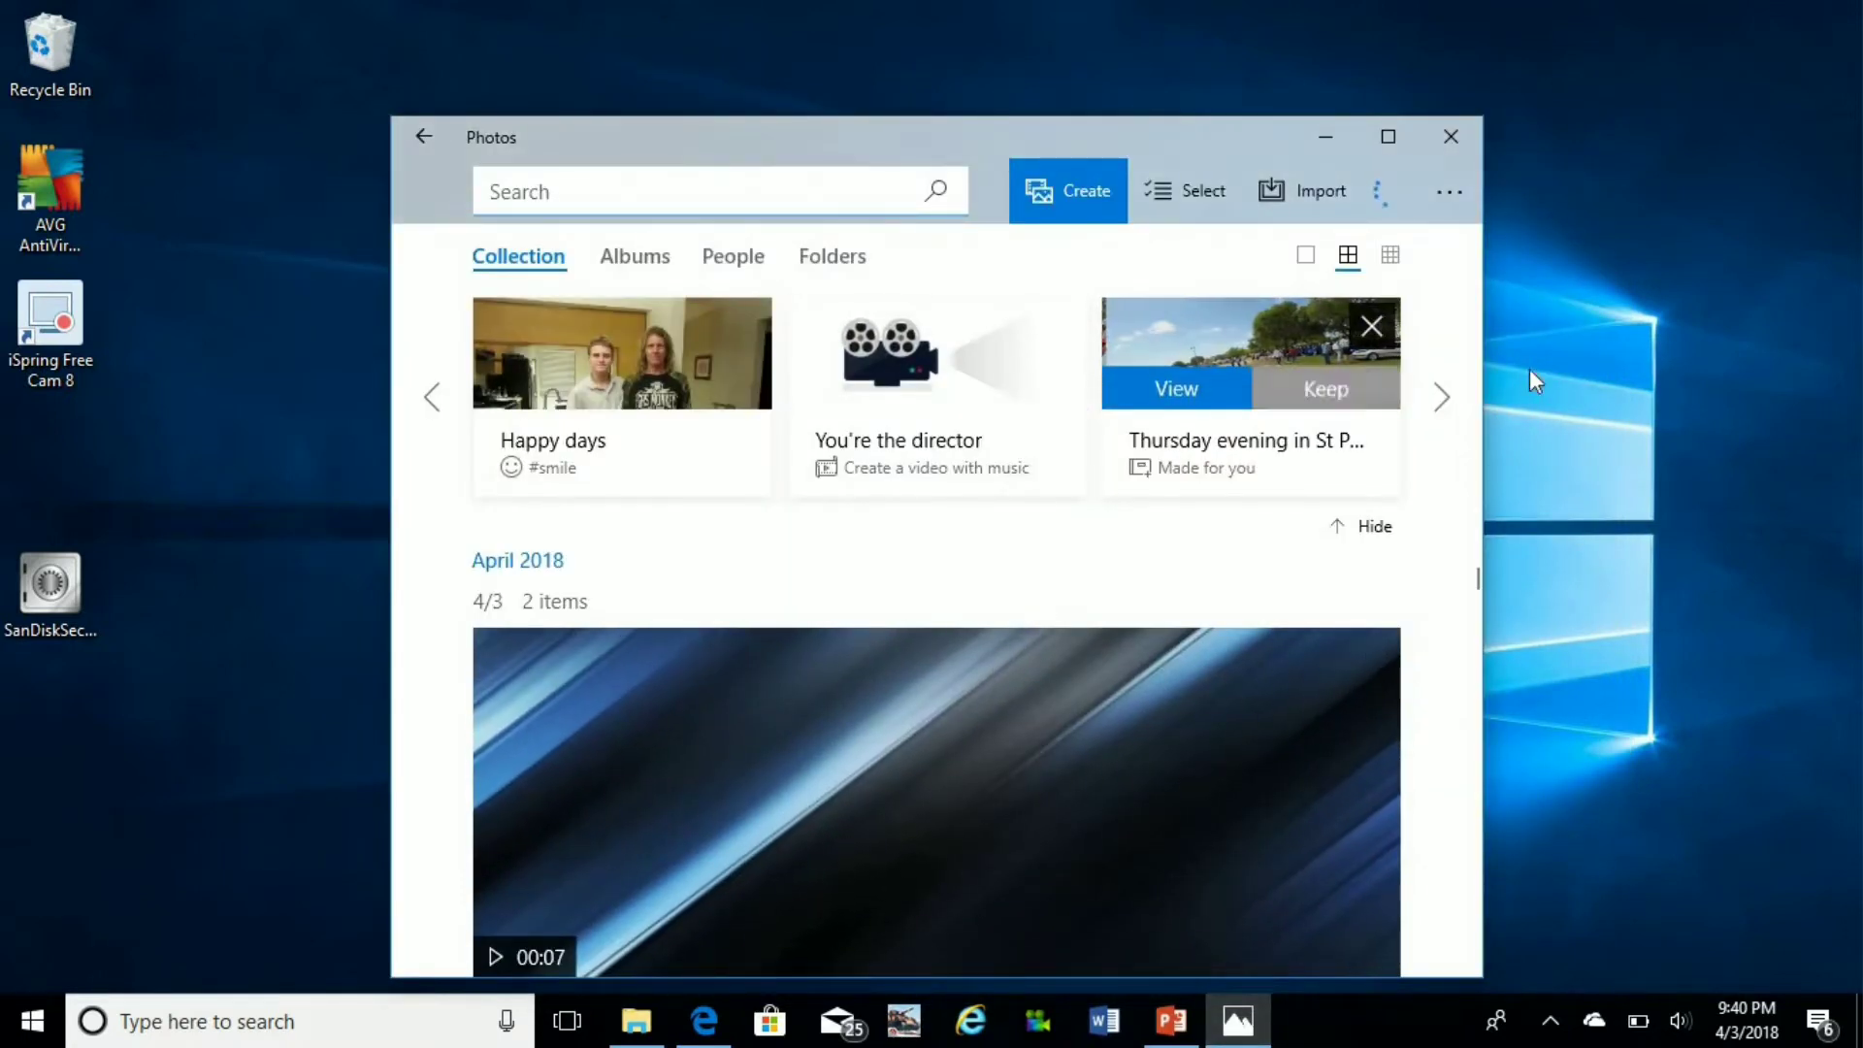
{"action": "left_click", "coordinate": [1466, 631]}
{"action": "left_click", "coordinate": [1466, 563]}
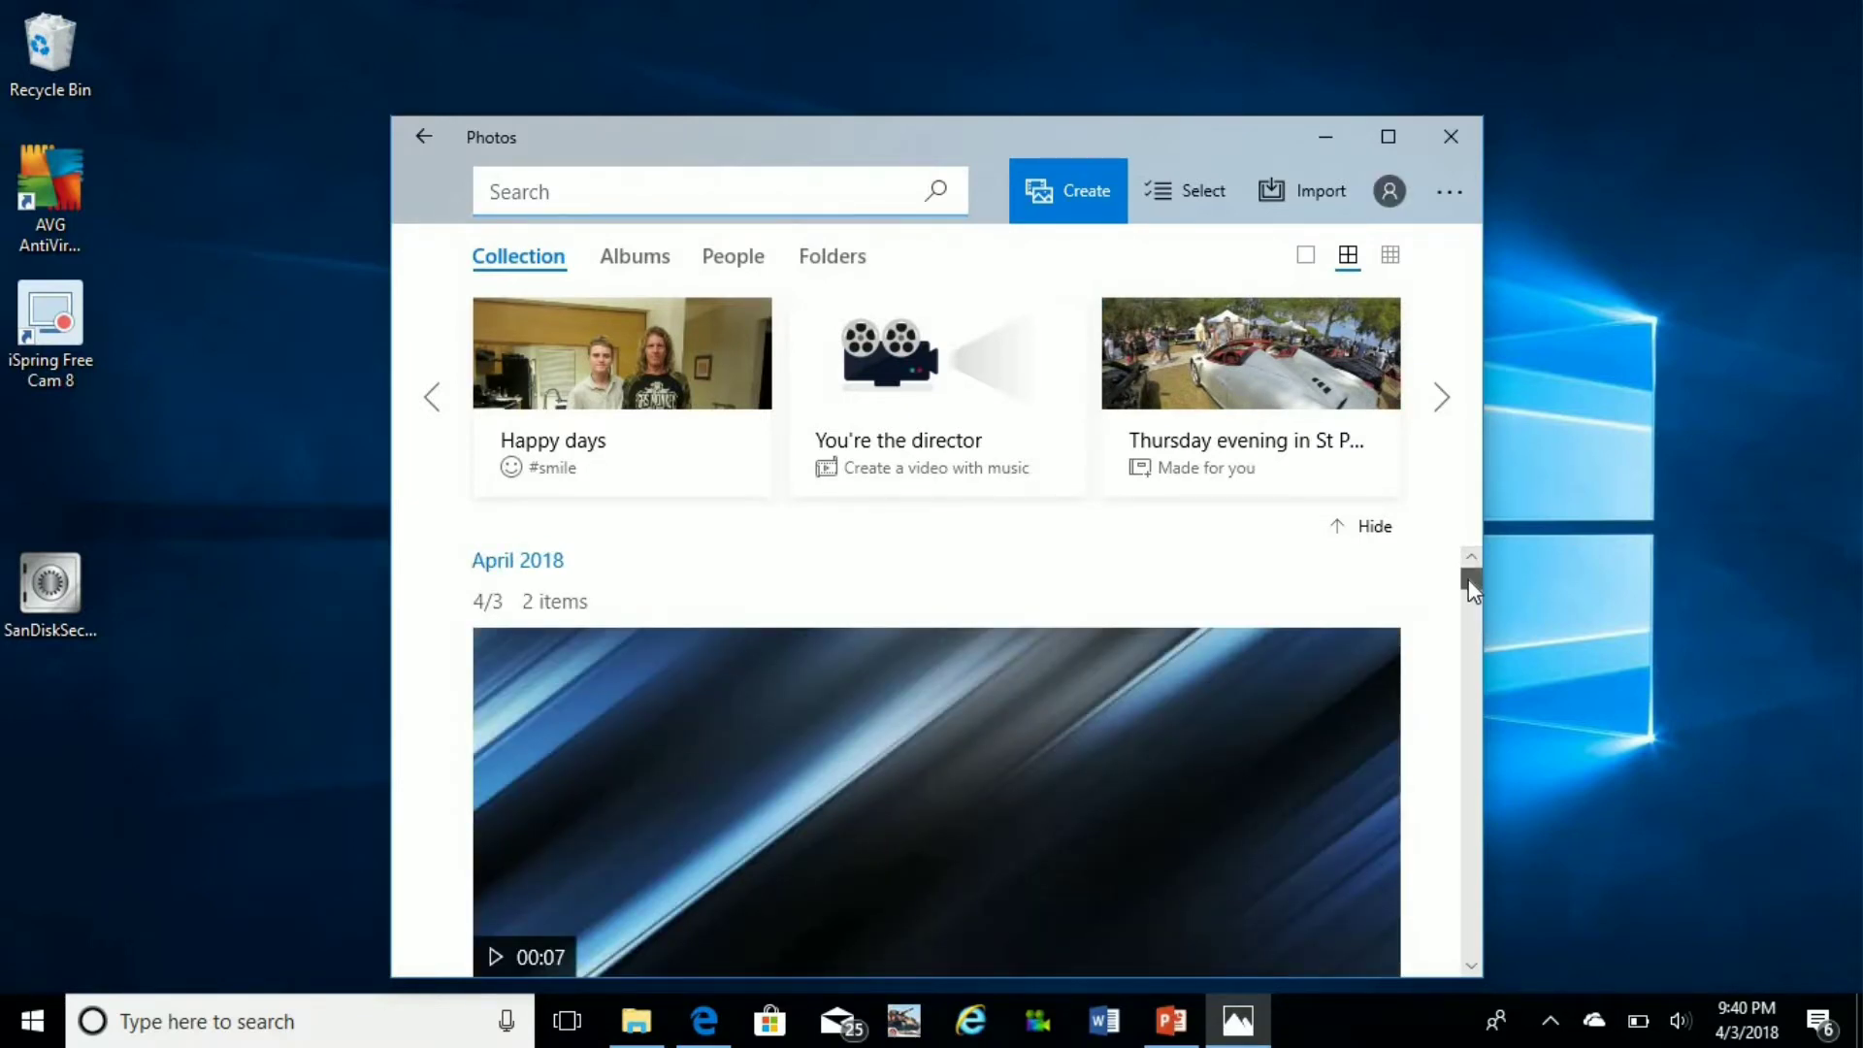
{"action": "left_click_drag", "start_coordinate": [1469, 578], "coordinate": [1470, 558]}
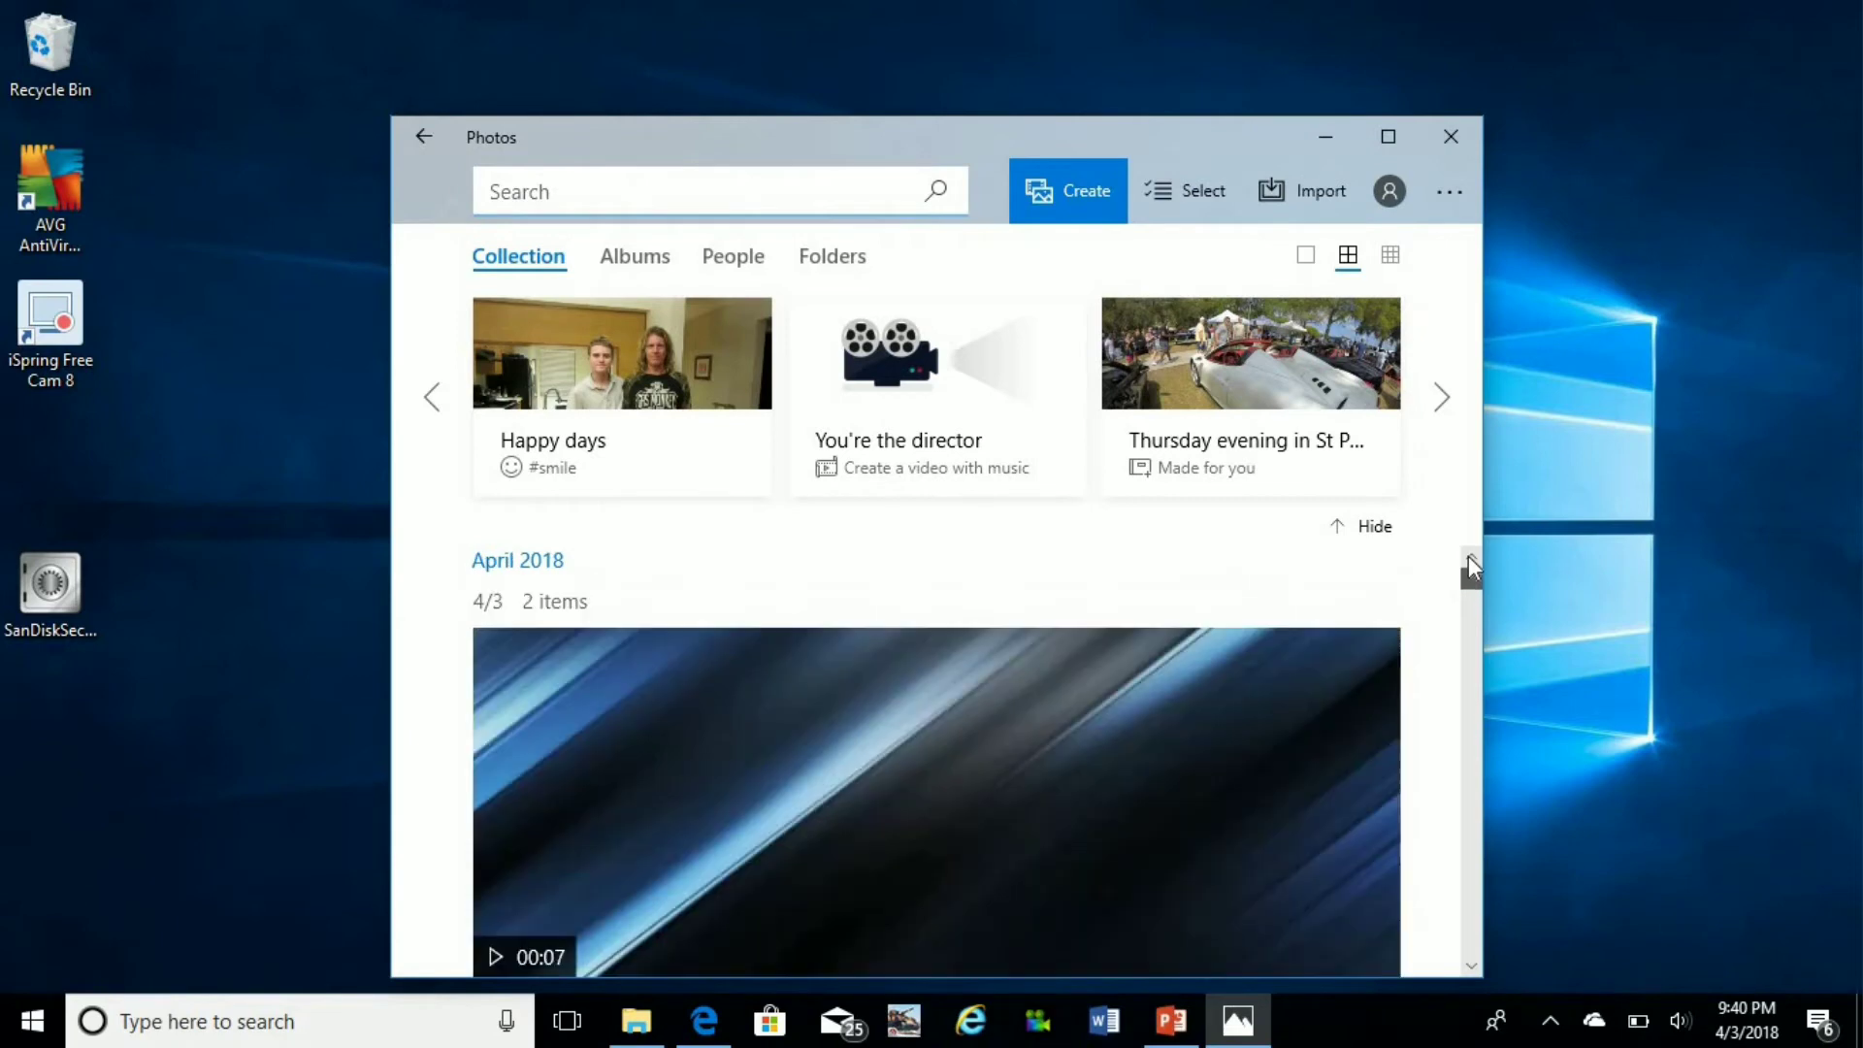
{"action": "left_click", "coordinate": [1389, 137]}
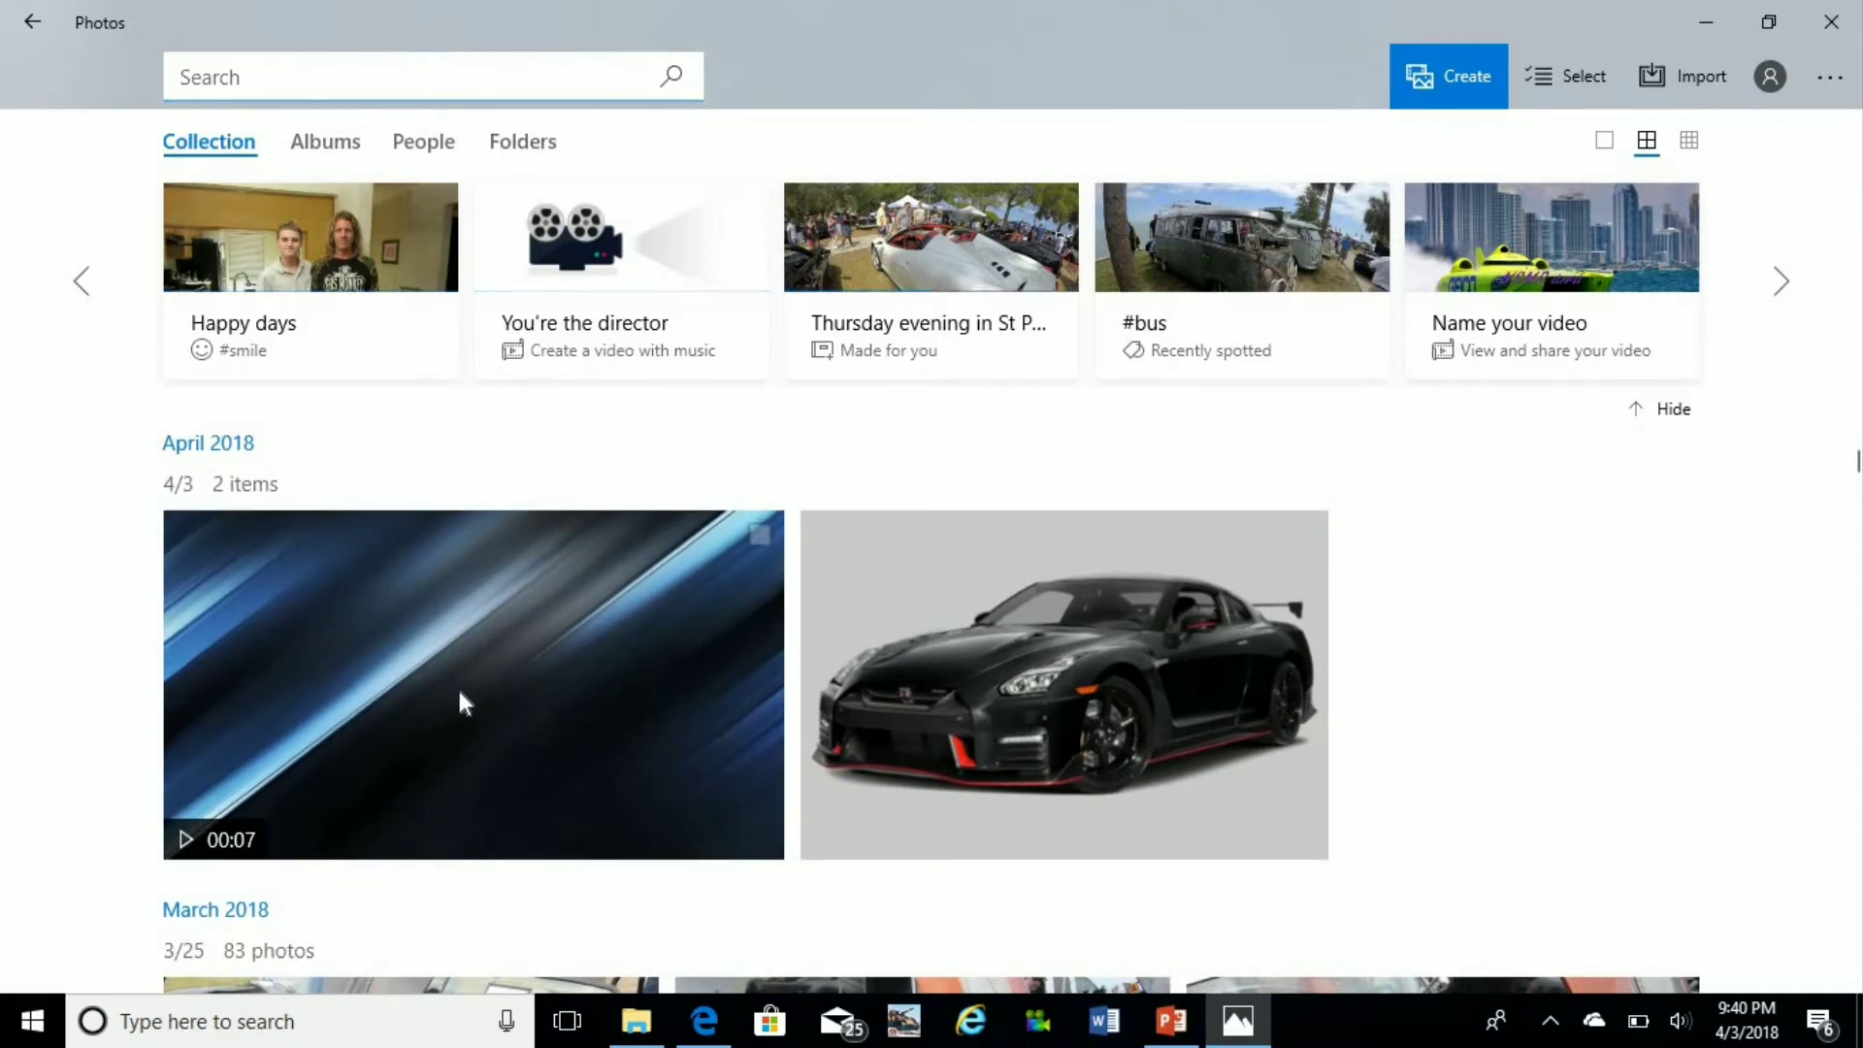
- Open Example.mp4 from the April 2018 collection and start creating a video with text from it
{"action": "left_click", "coordinate": [176, 843]}
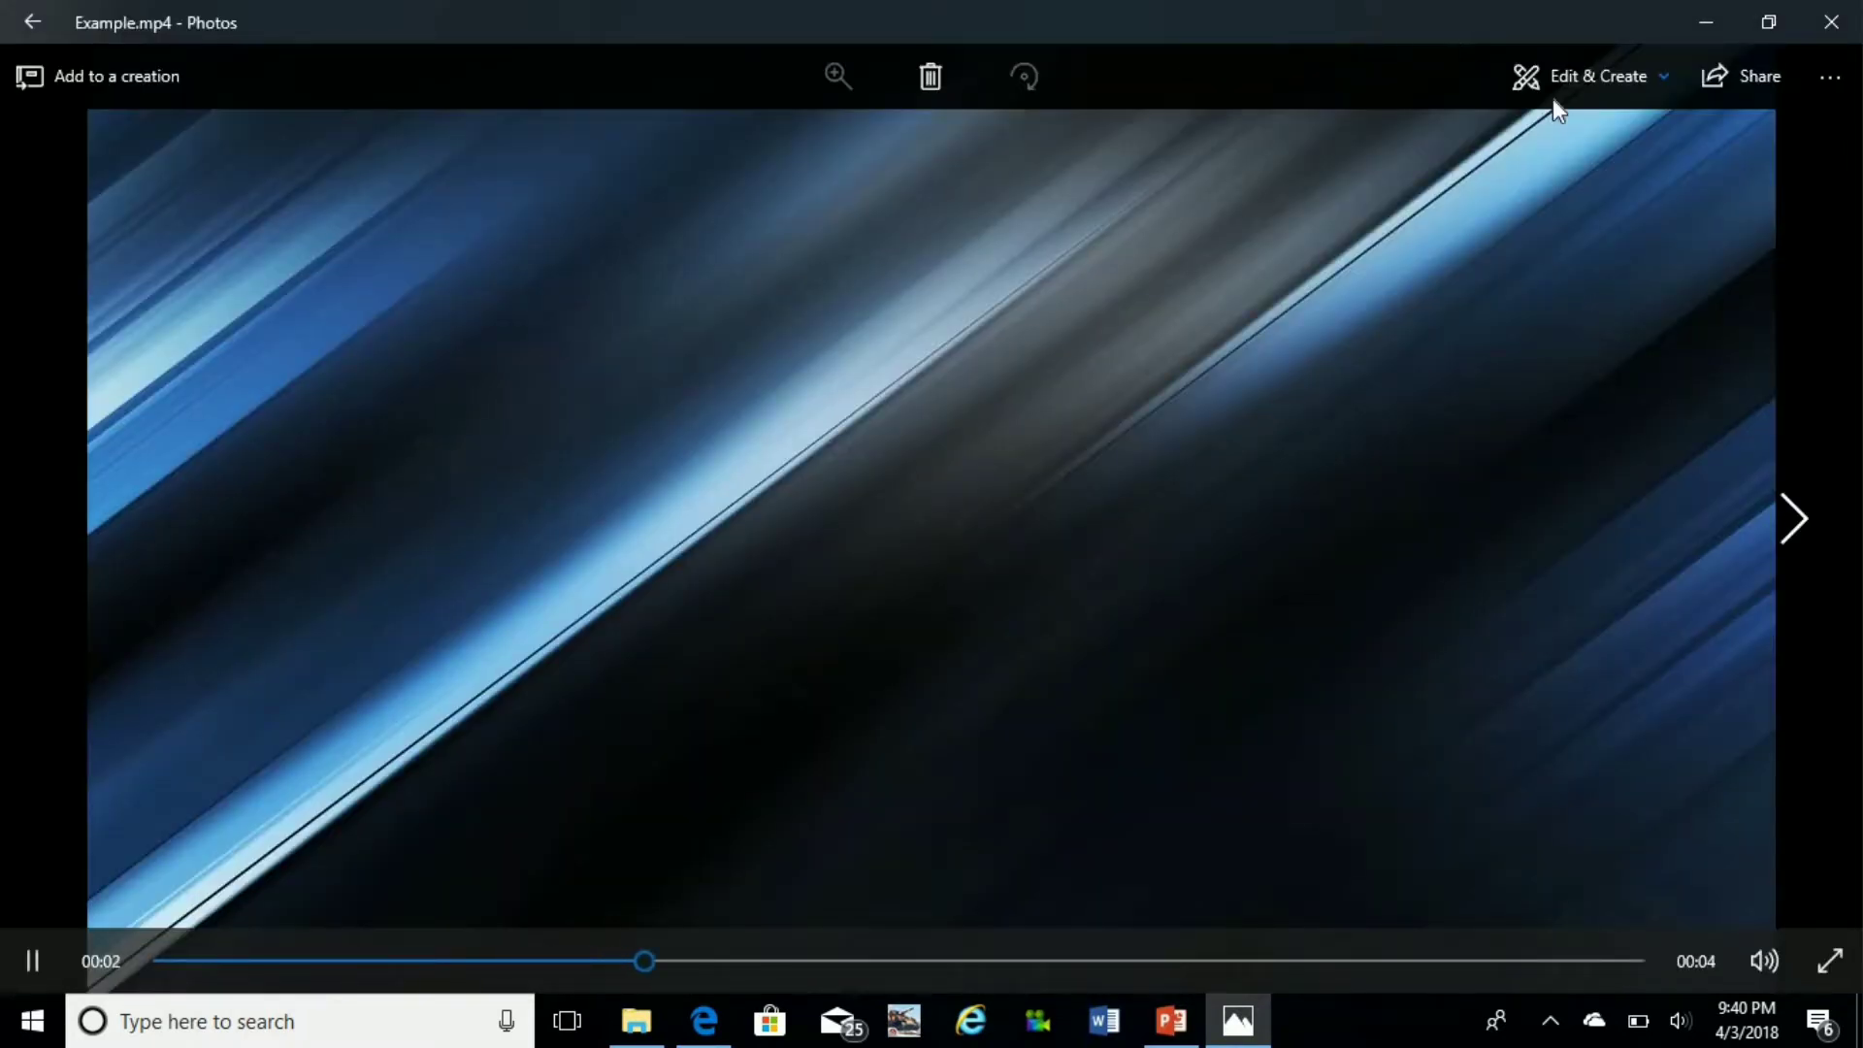
{"action": "left_click", "coordinate": [1580, 77]}
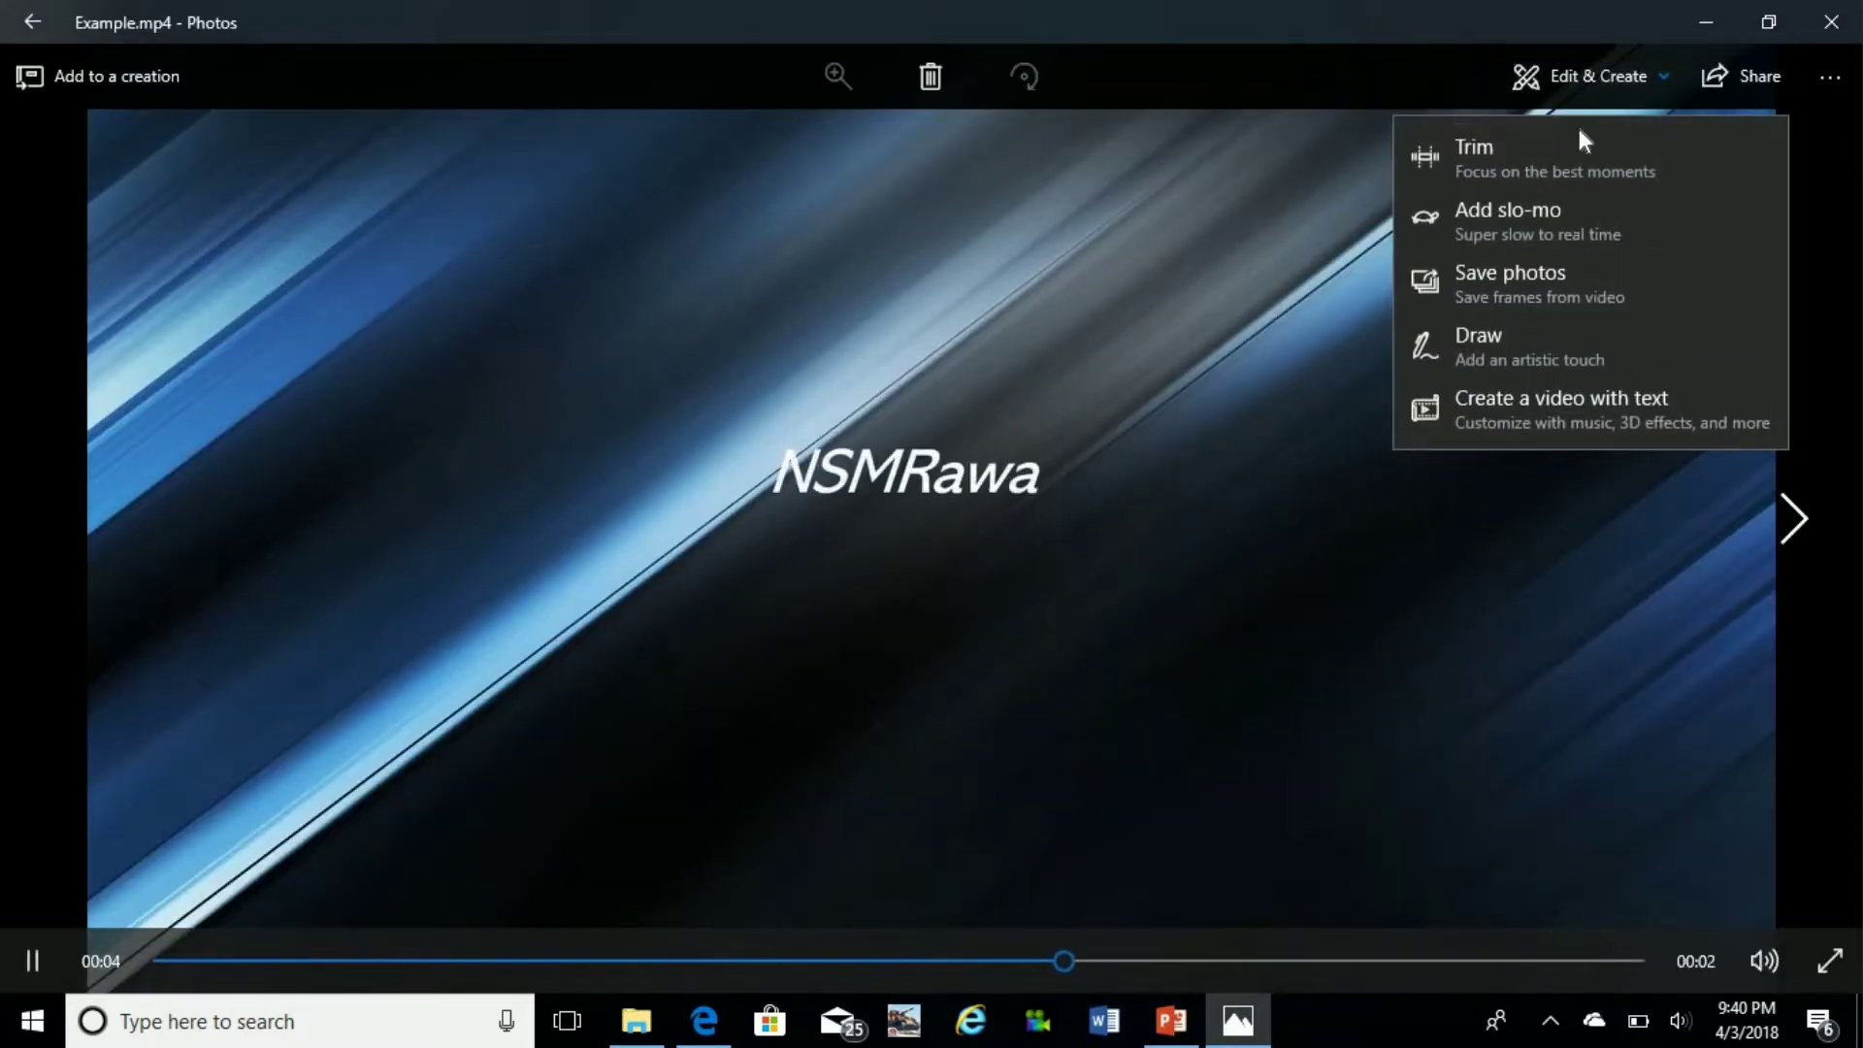
{"action": "left_click", "coordinate": [1523, 431]}
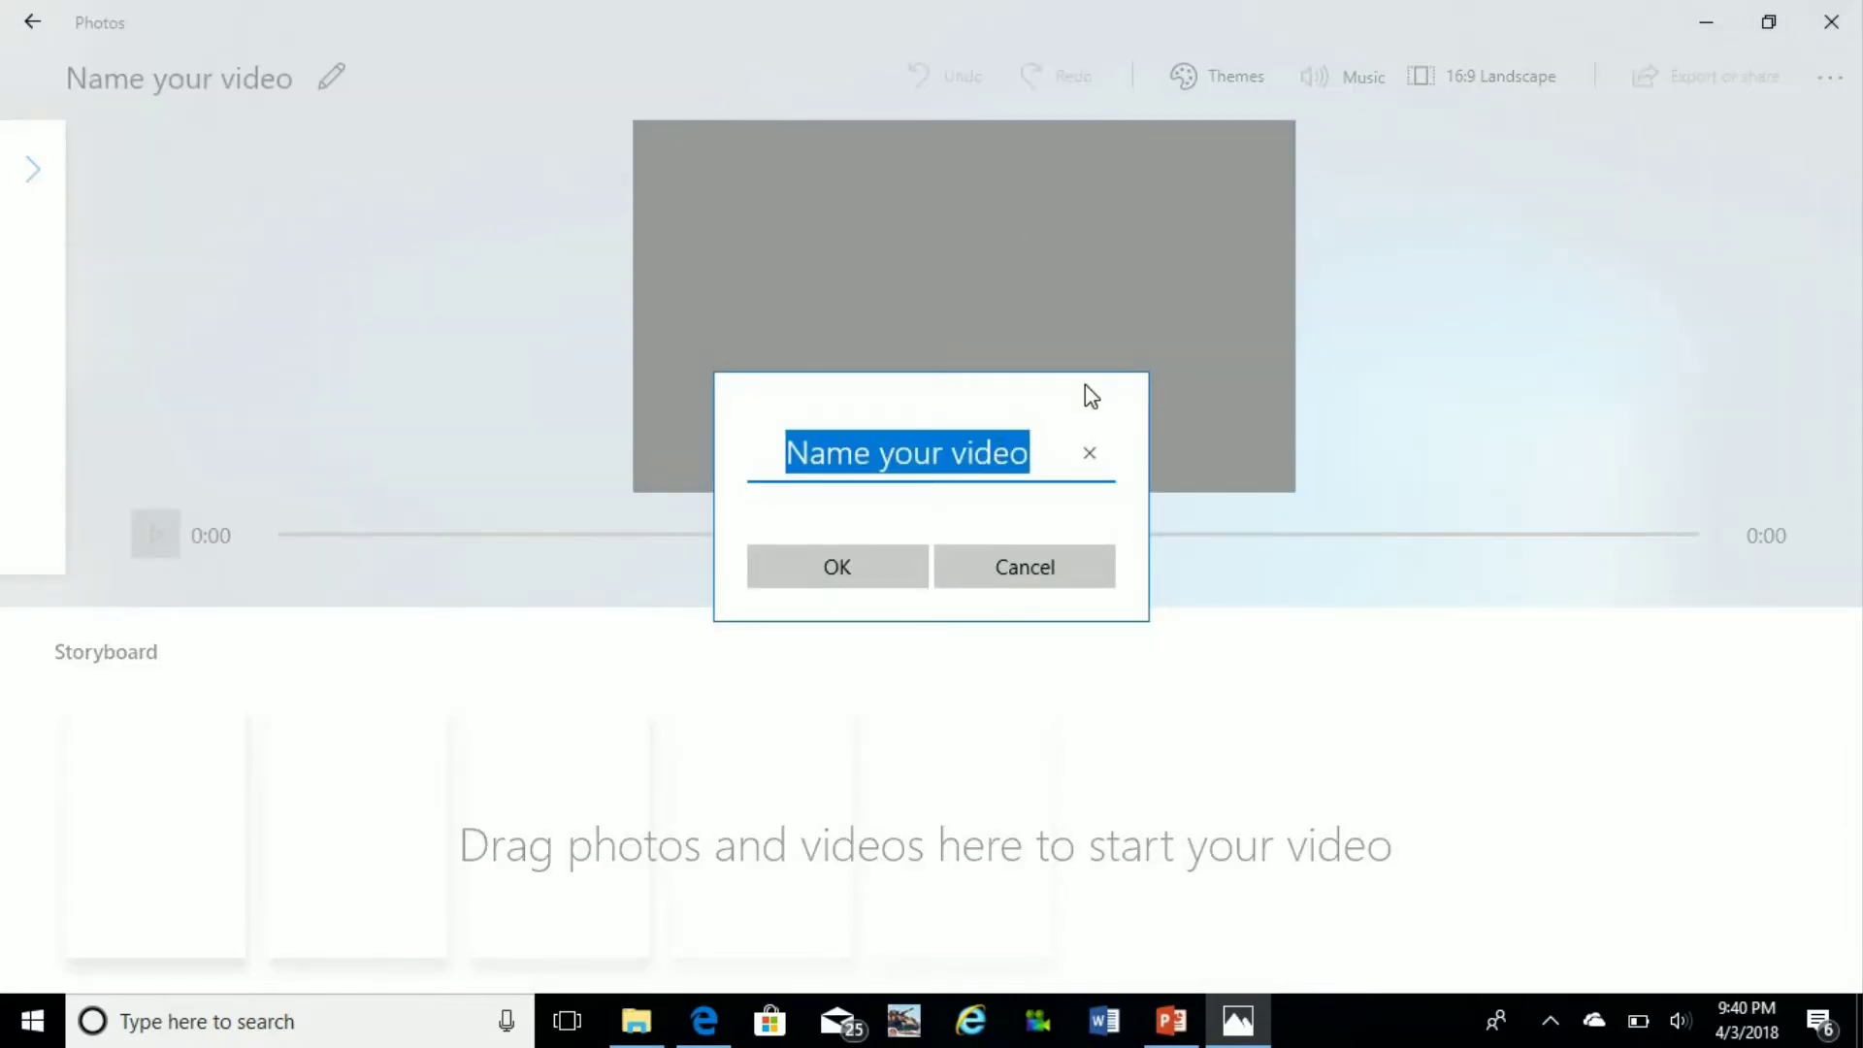
- Name the video project "ww" and place the clip from the project library into the storyboard
{"action": "key", "text": "BackSpace"}
{"action": "type", "text": "ww"}
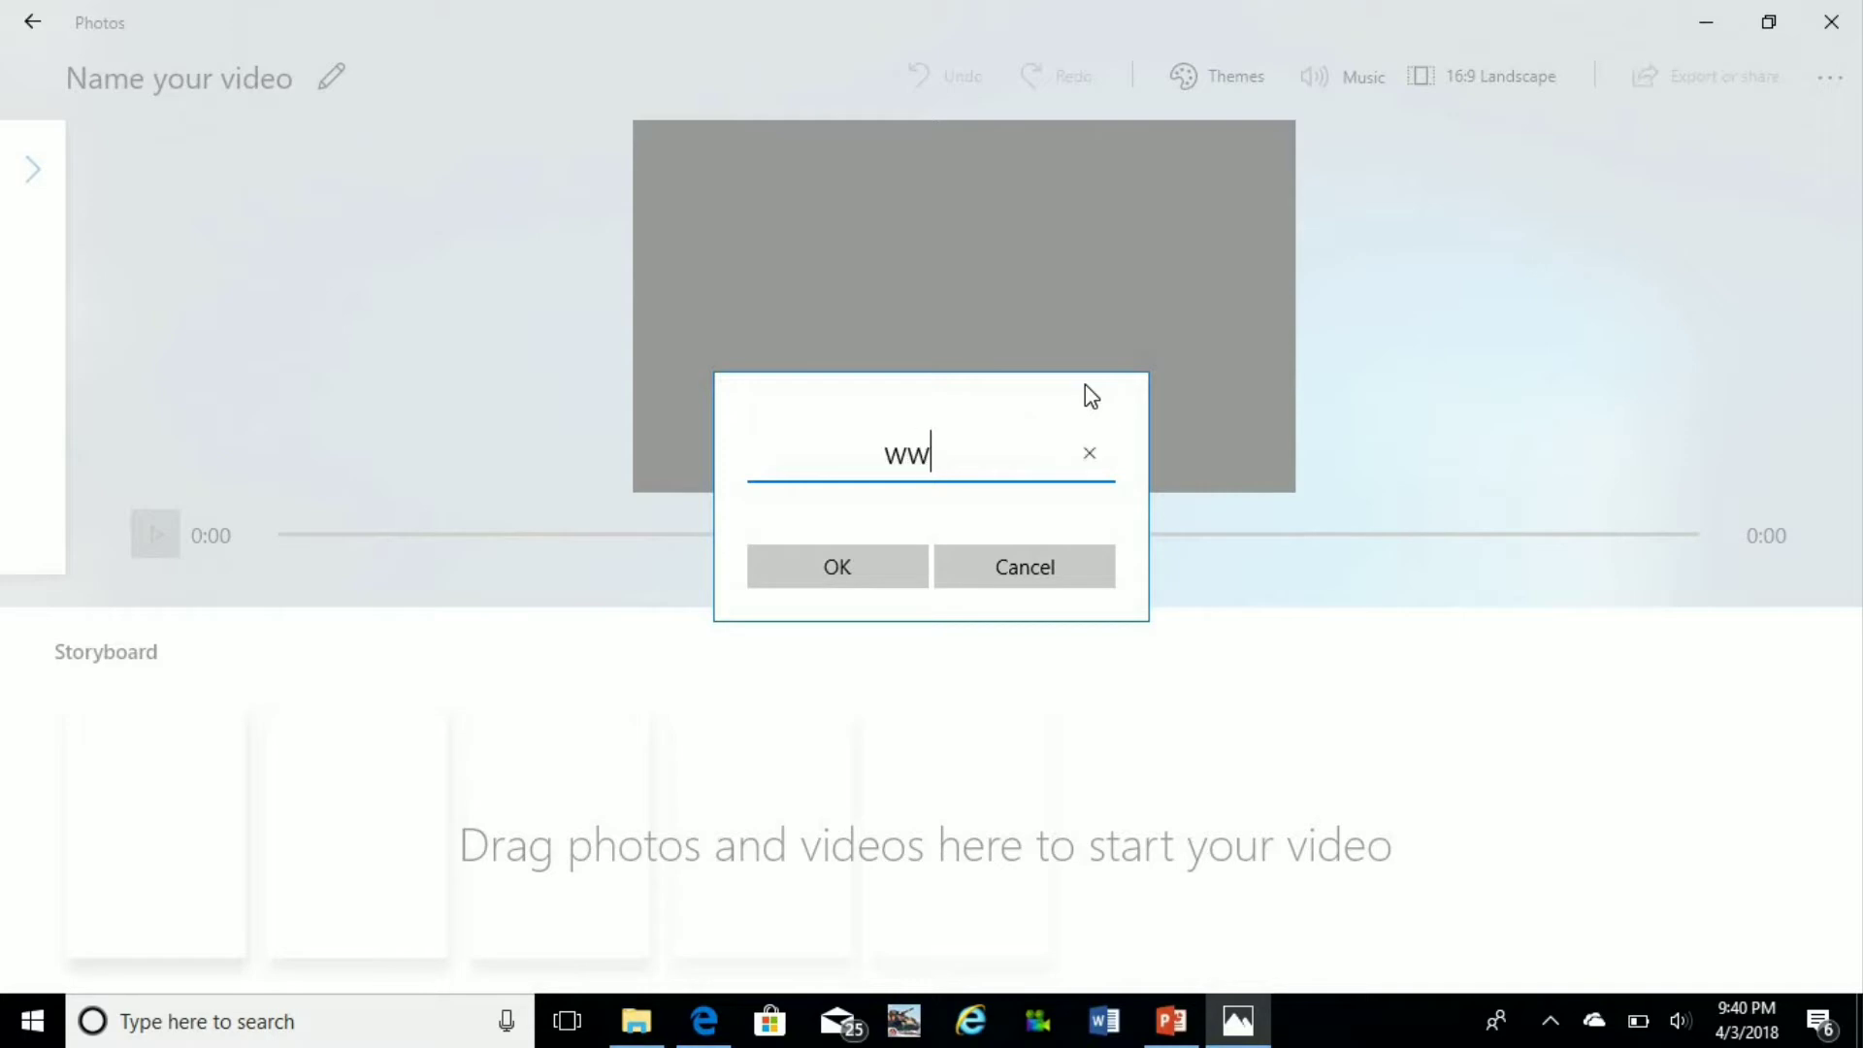
{"action": "left_click", "coordinate": [867, 567]}
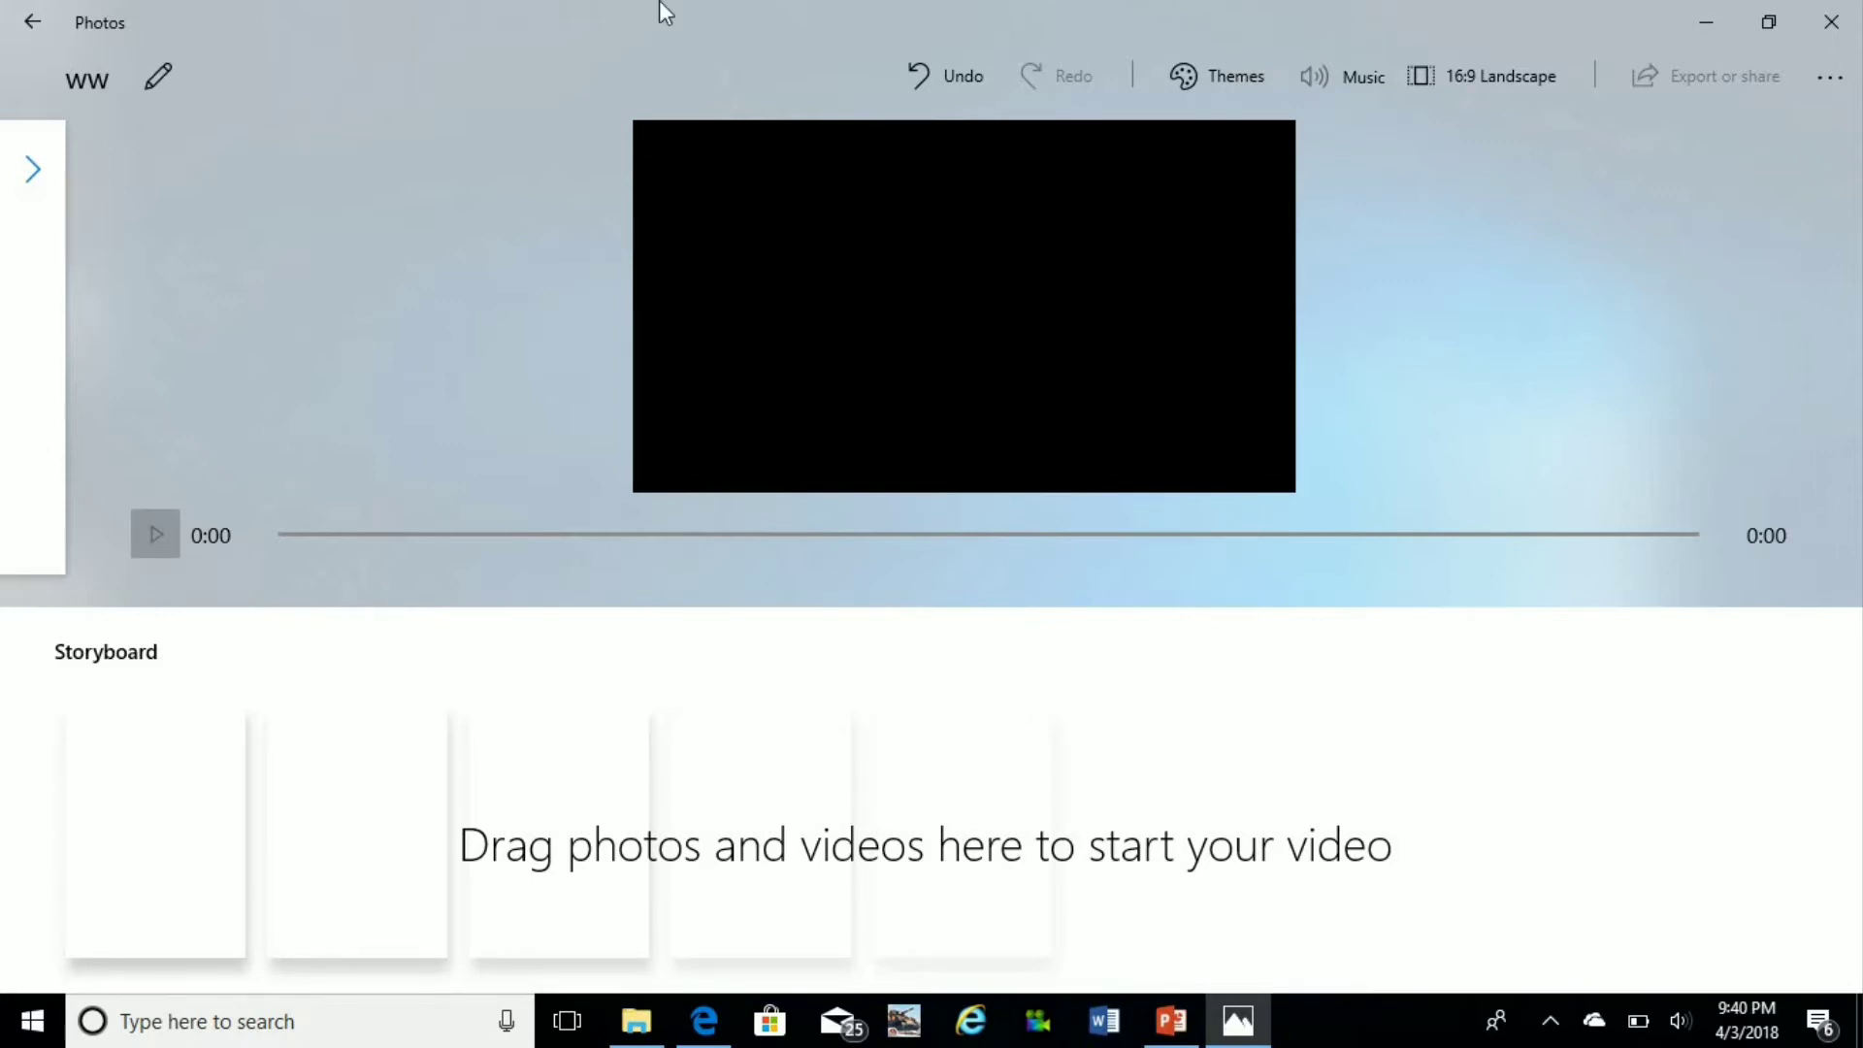
{"action": "left_click", "coordinate": [41, 175]}
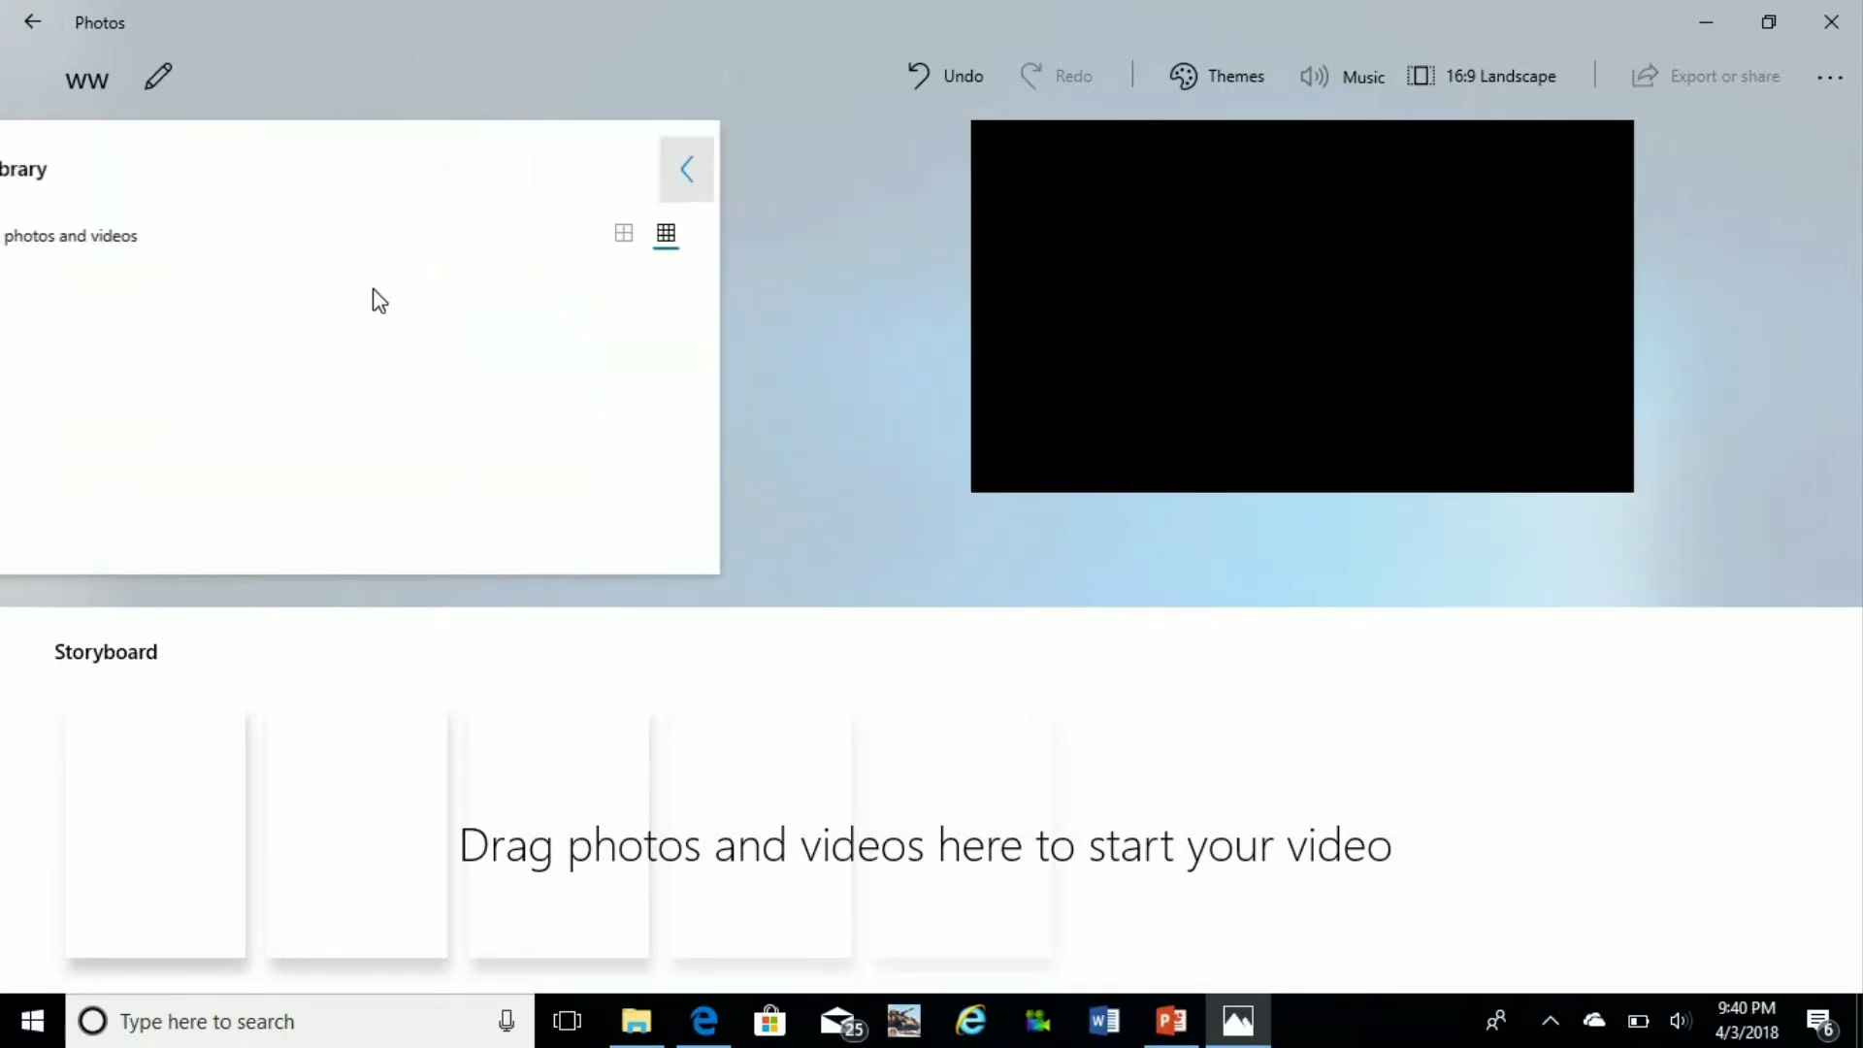
{"action": "left_click_drag", "start_coordinate": [142, 341], "coordinate": [248, 862]}
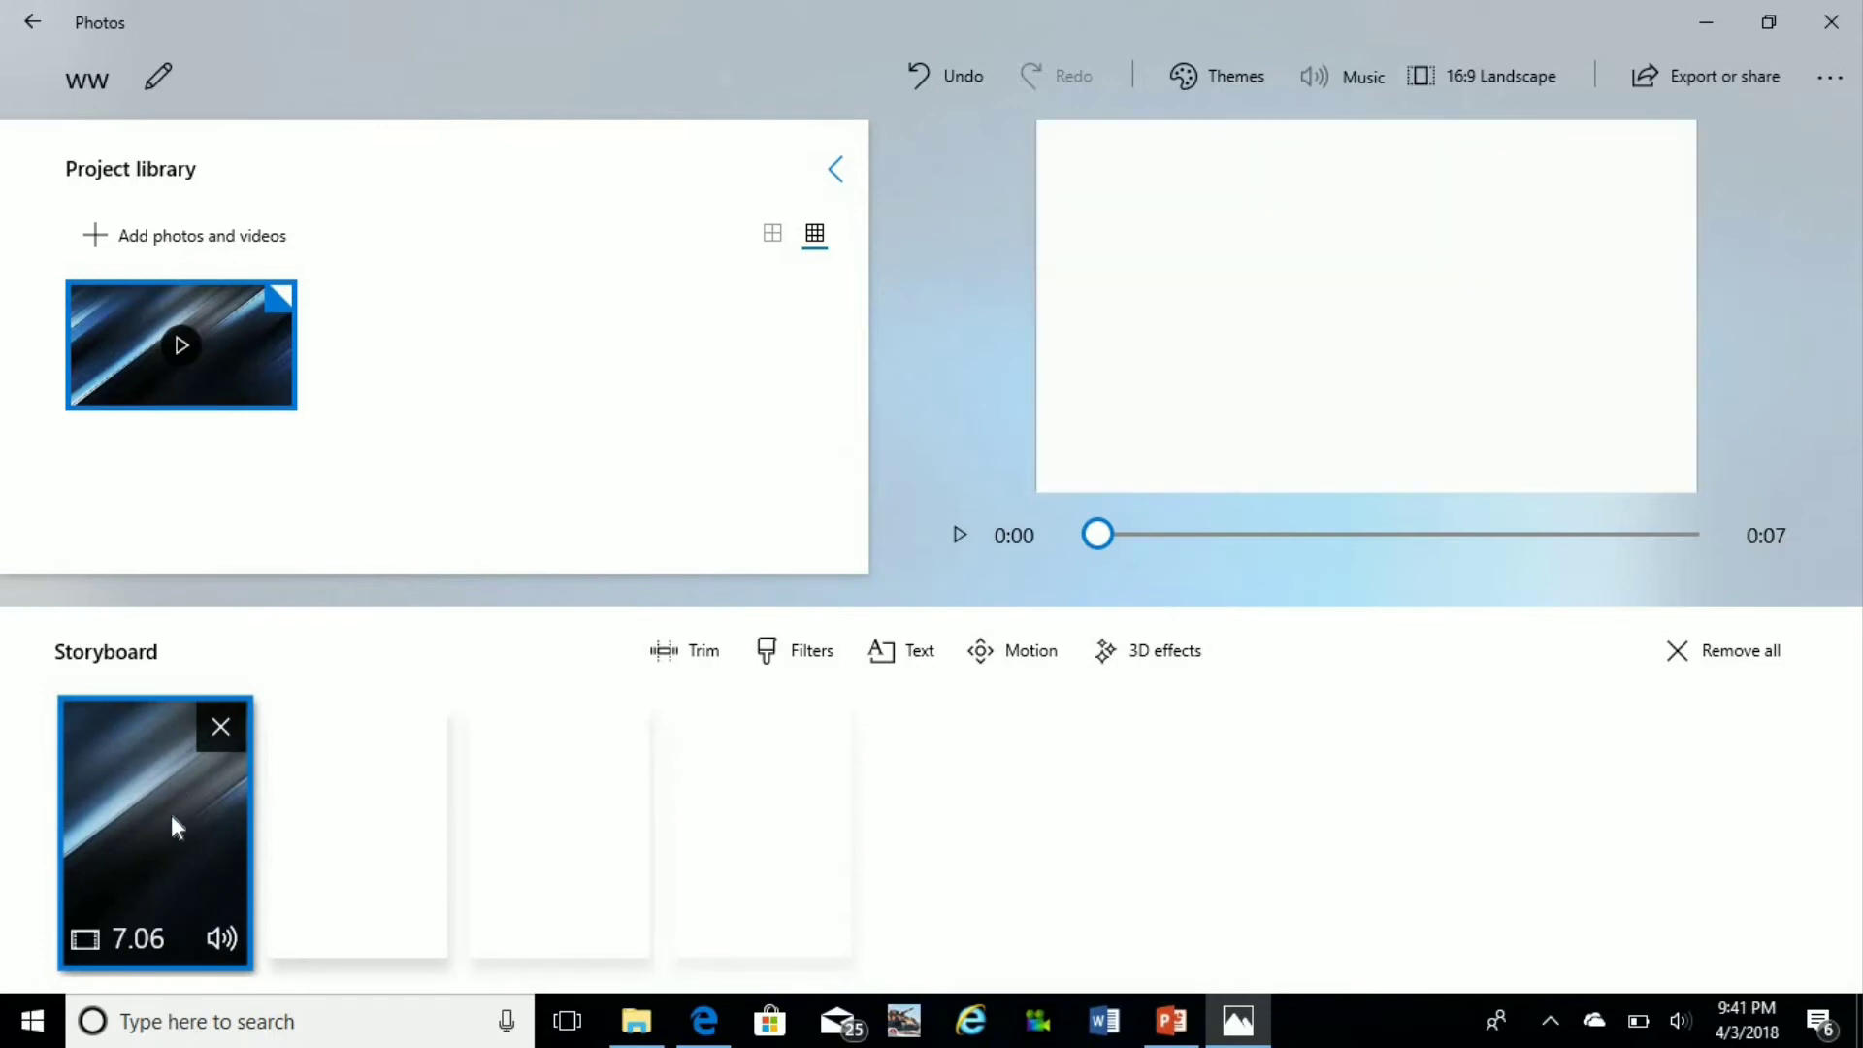
- Sample several recommended music tracks, add Anodized synced to the beat, and play the video preview
{"action": "left_click", "coordinate": [1359, 85]}
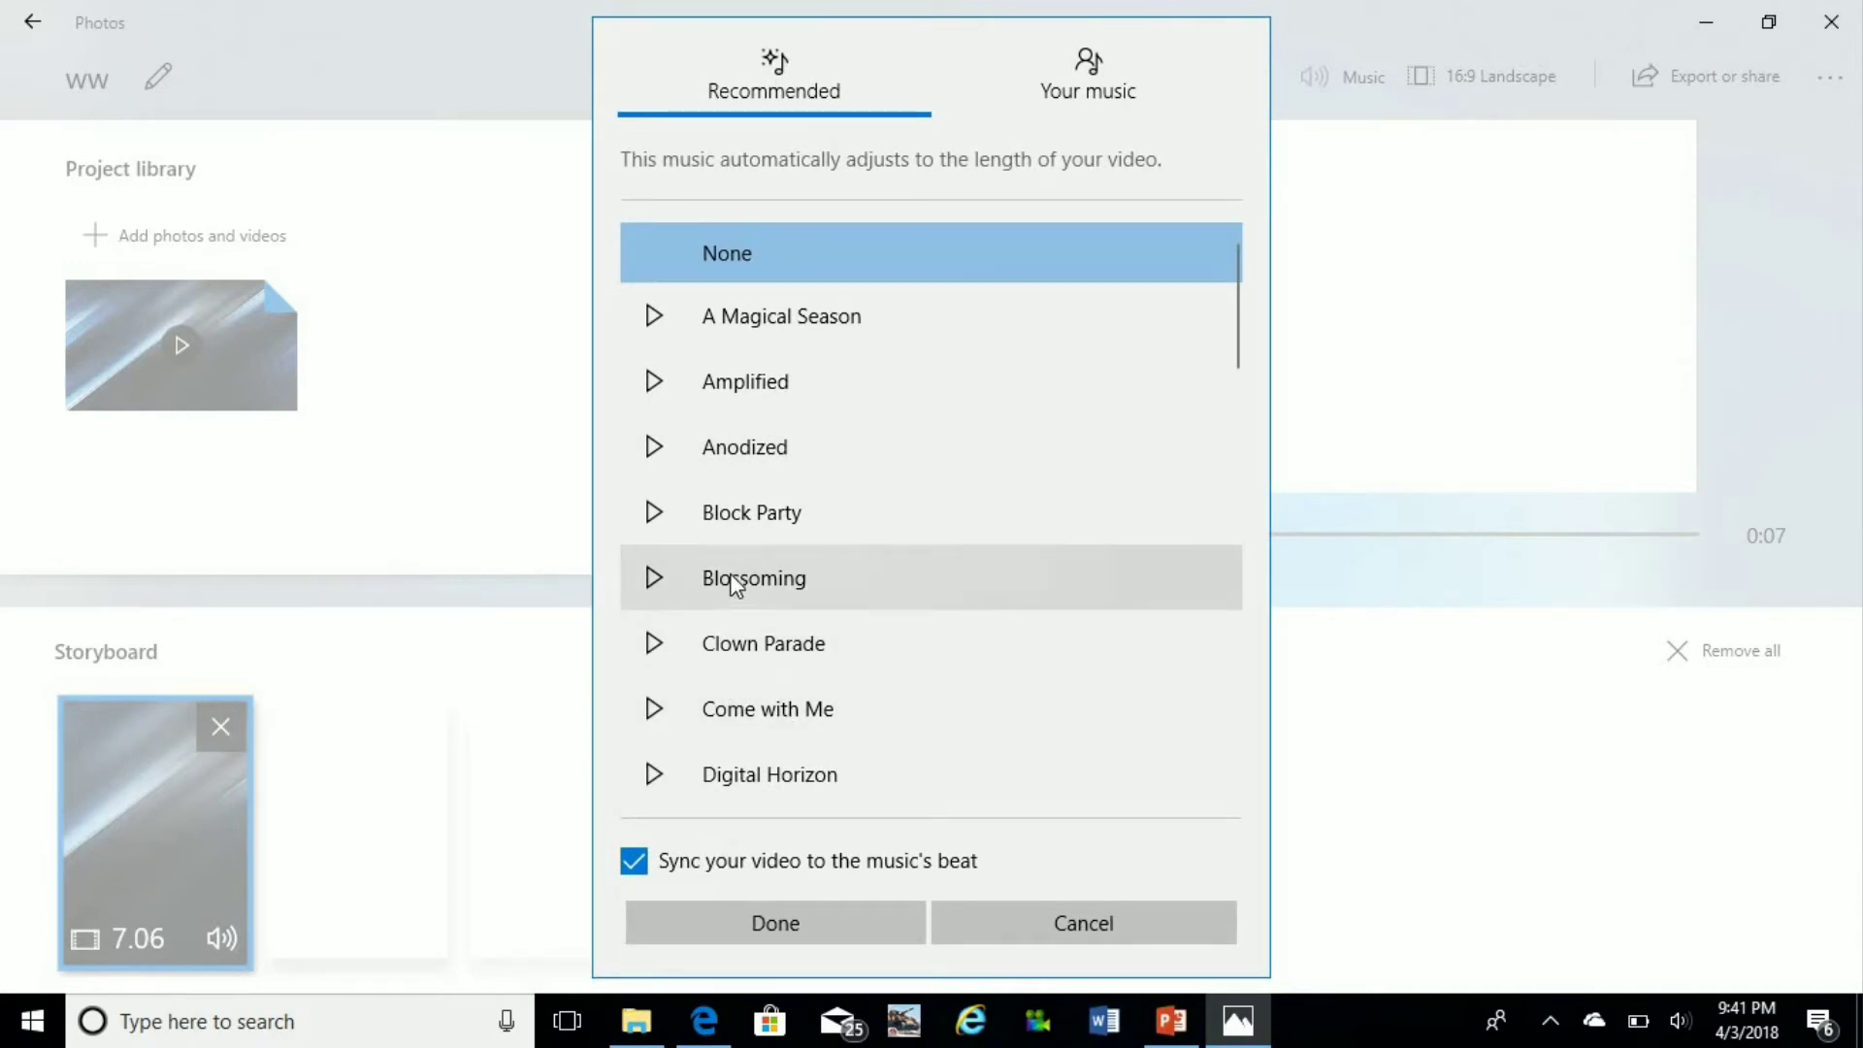
{"action": "left_click", "coordinate": [730, 708]}
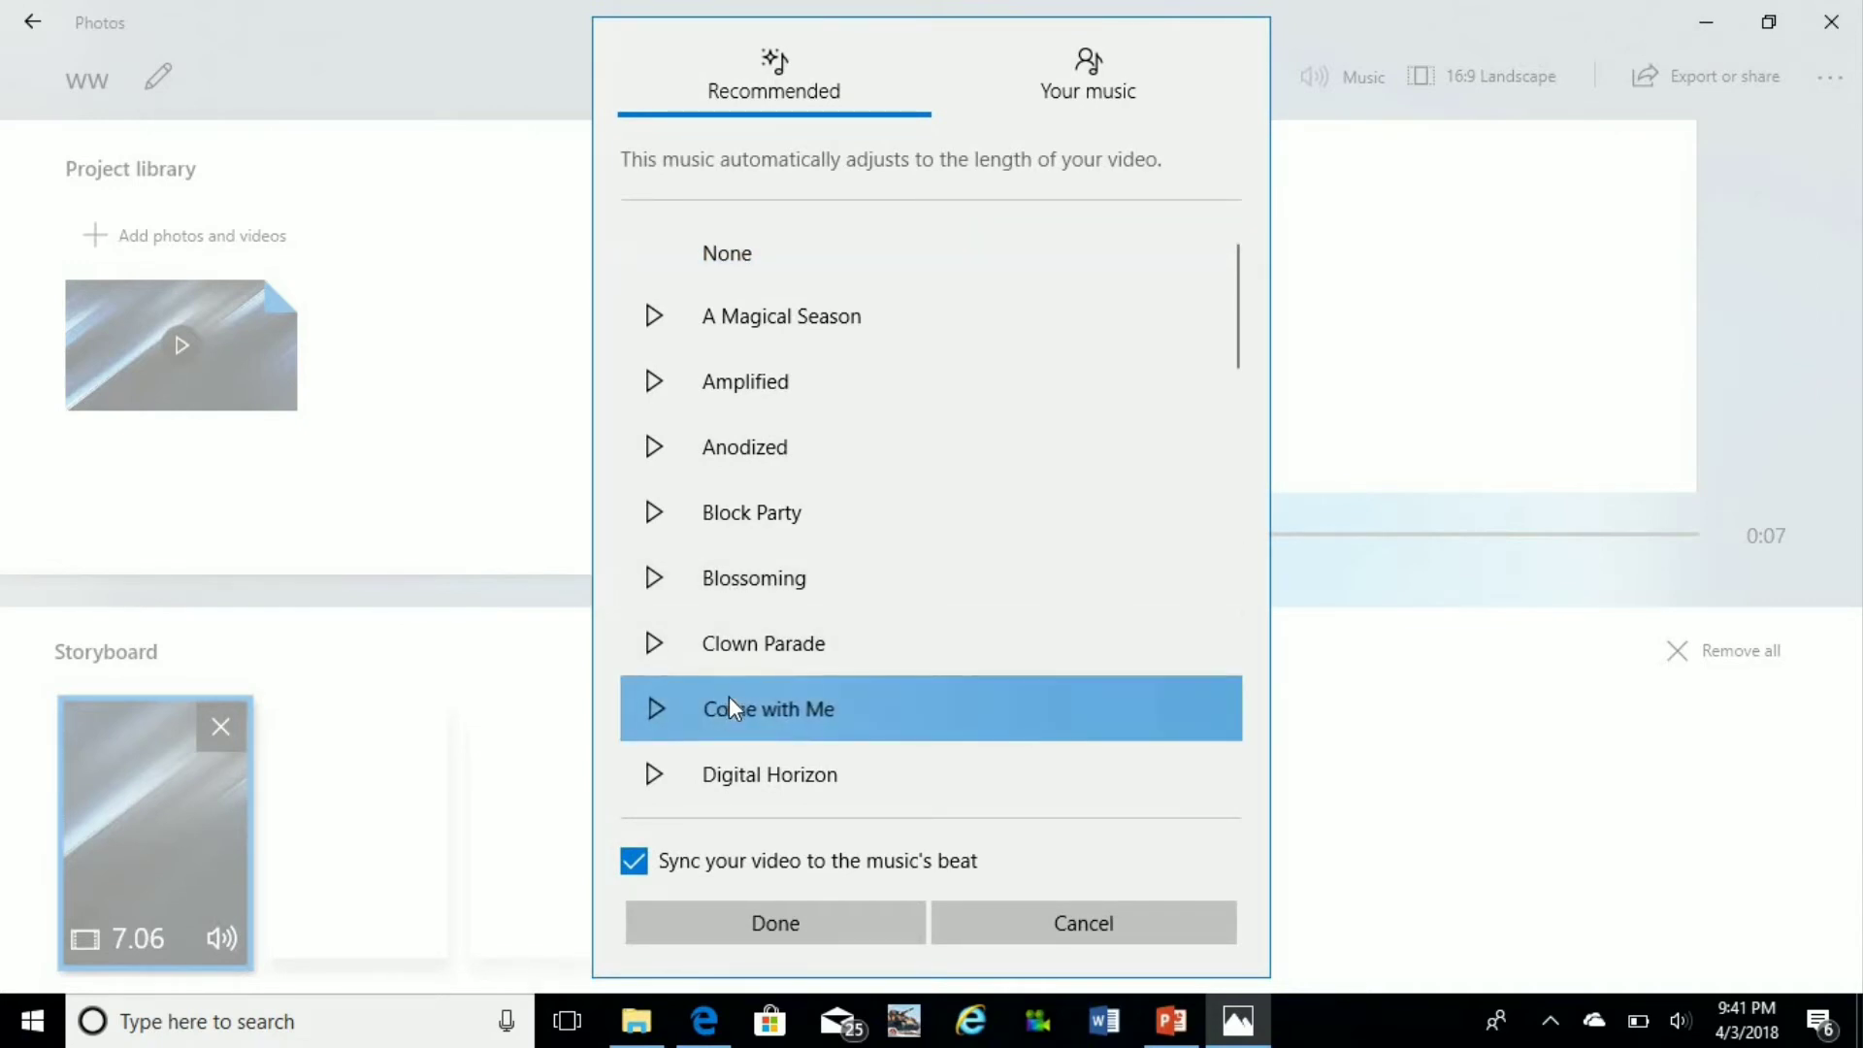
{"action": "left_click", "coordinate": [652, 717]}
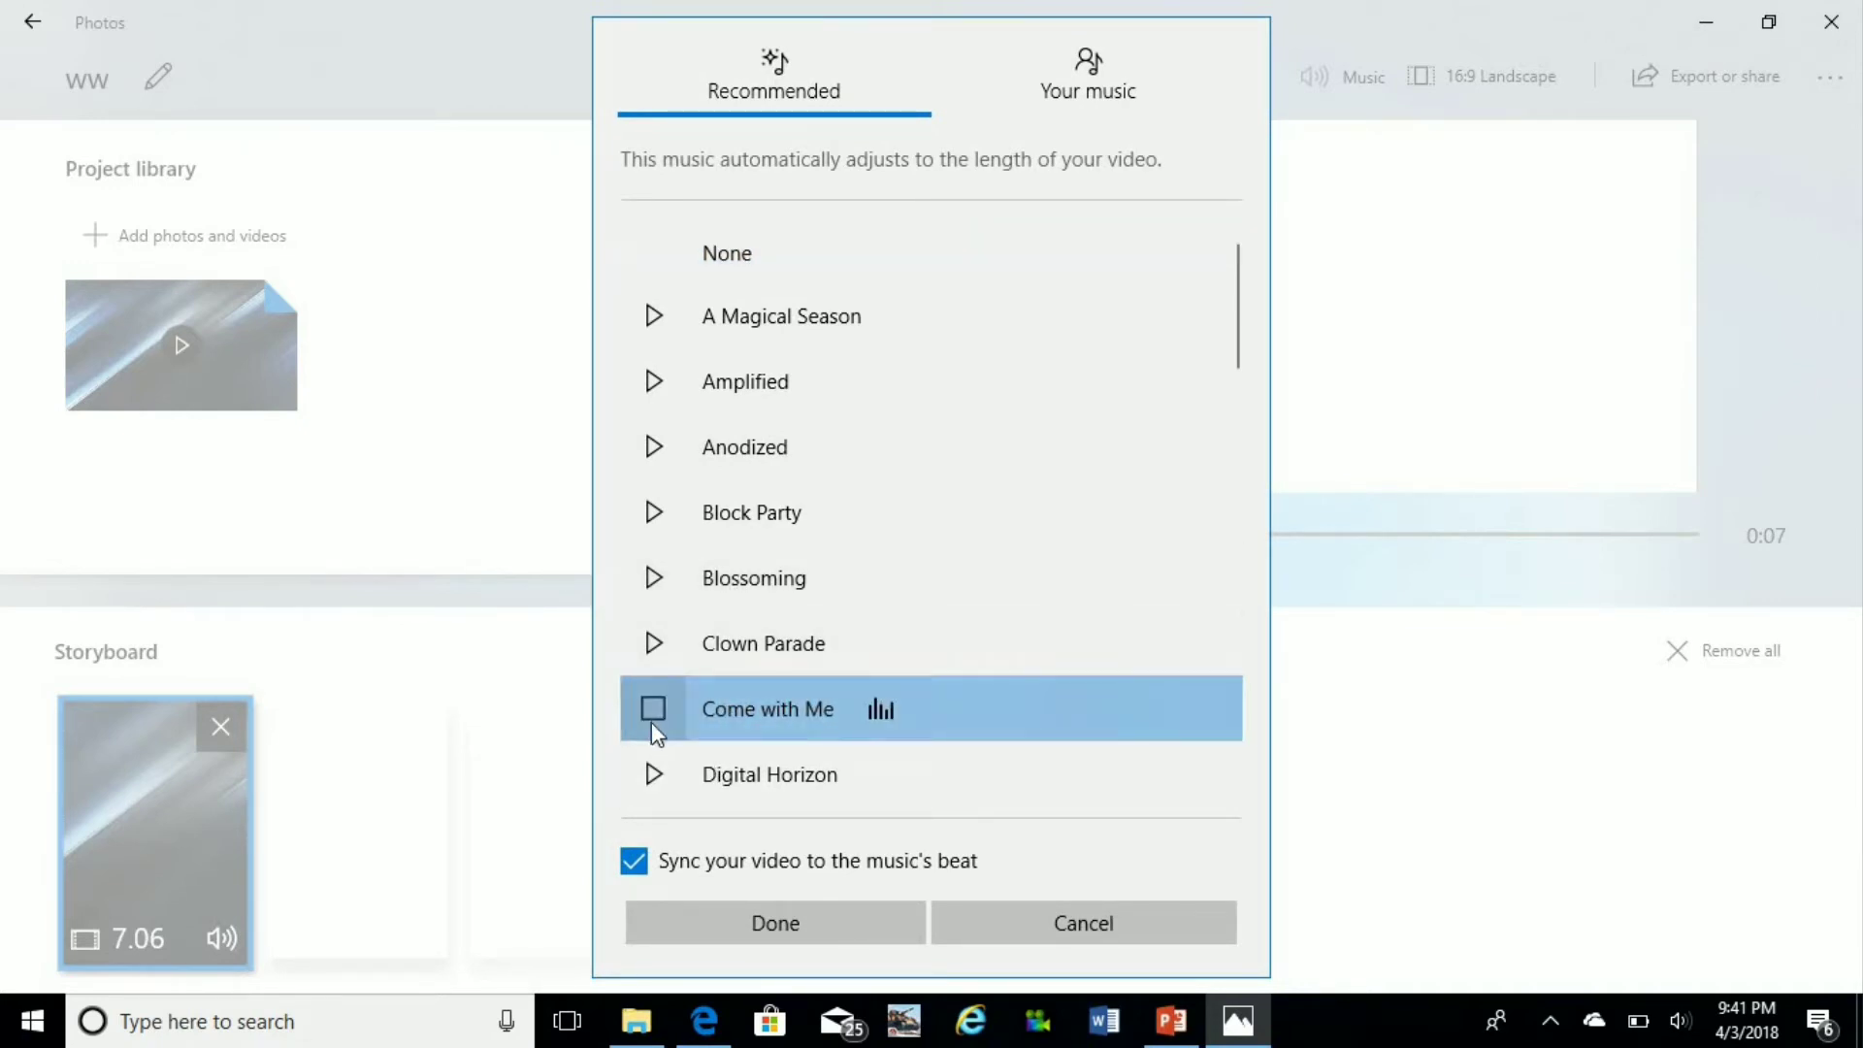
{"action": "left_click", "coordinate": [662, 636]}
{"action": "left_click", "coordinate": [660, 579]}
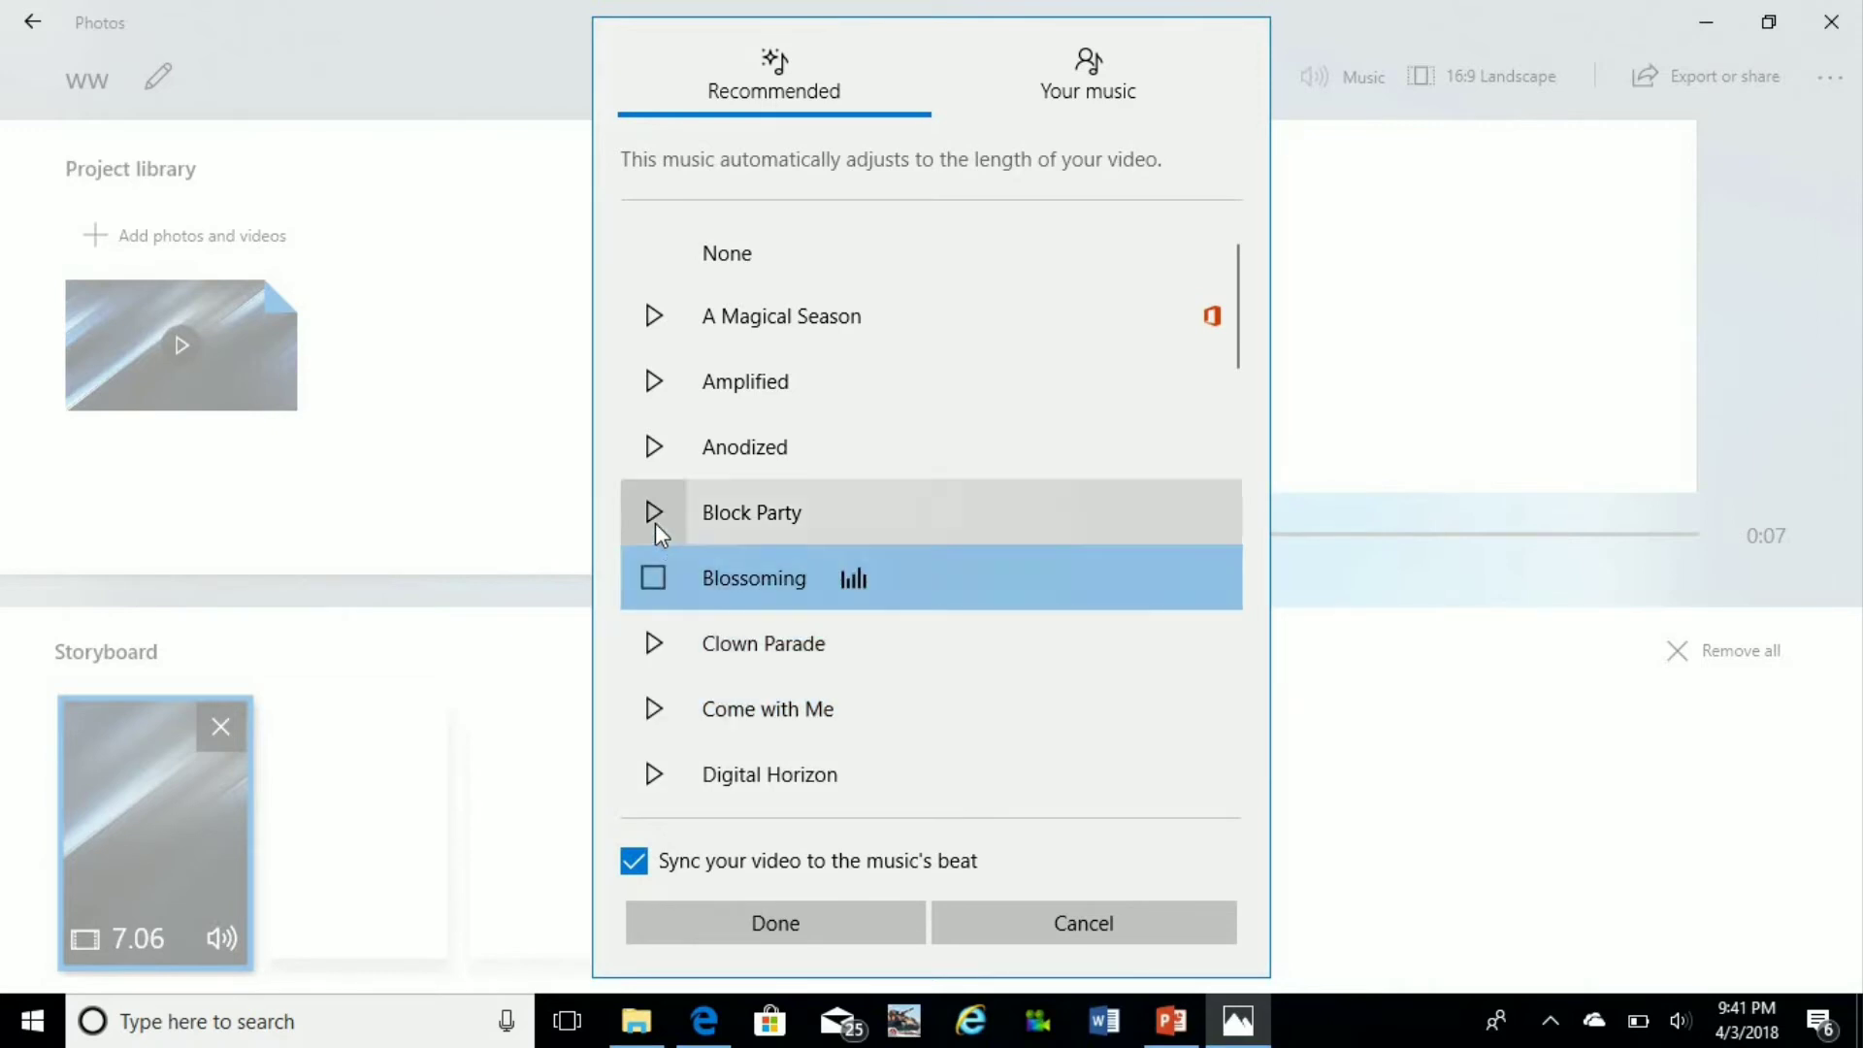
{"action": "left_click", "coordinate": [654, 516]}
{"action": "left_click", "coordinate": [649, 446]}
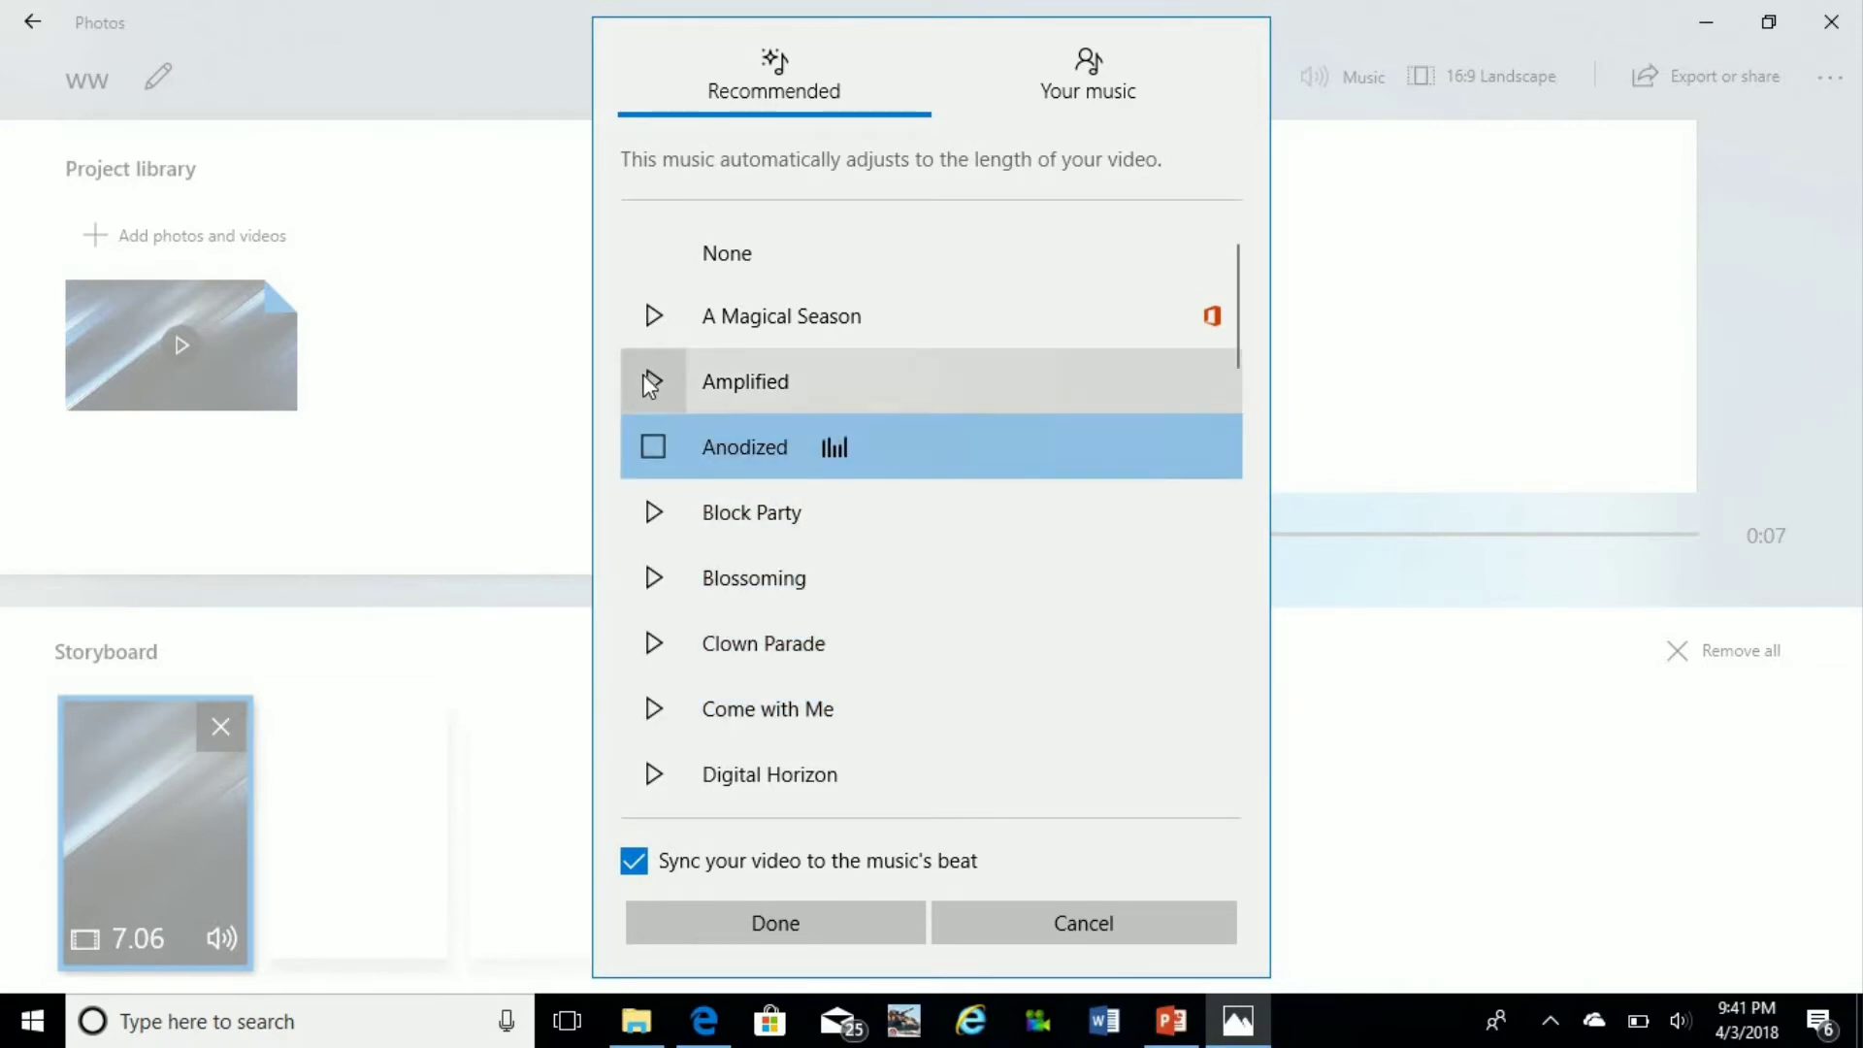
{"action": "left_click", "coordinate": [746, 925]}
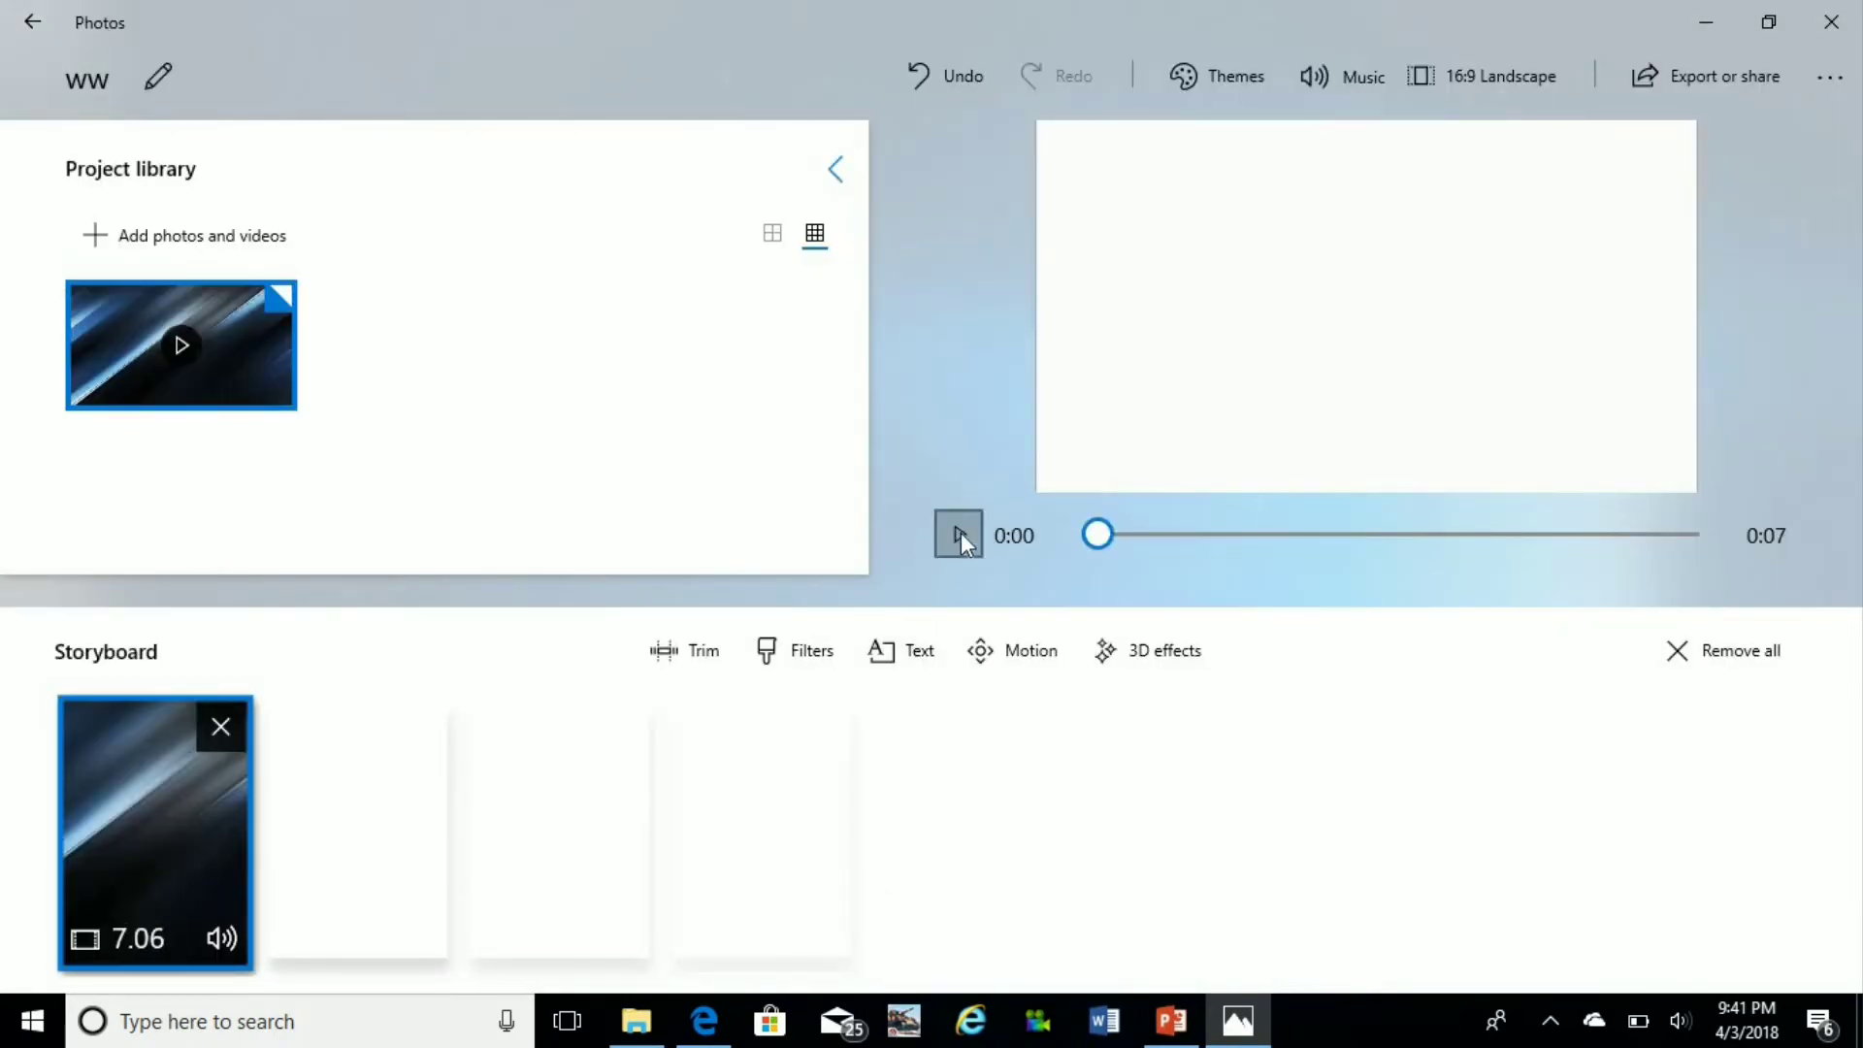
{"action": "left_click", "coordinate": [959, 533]}
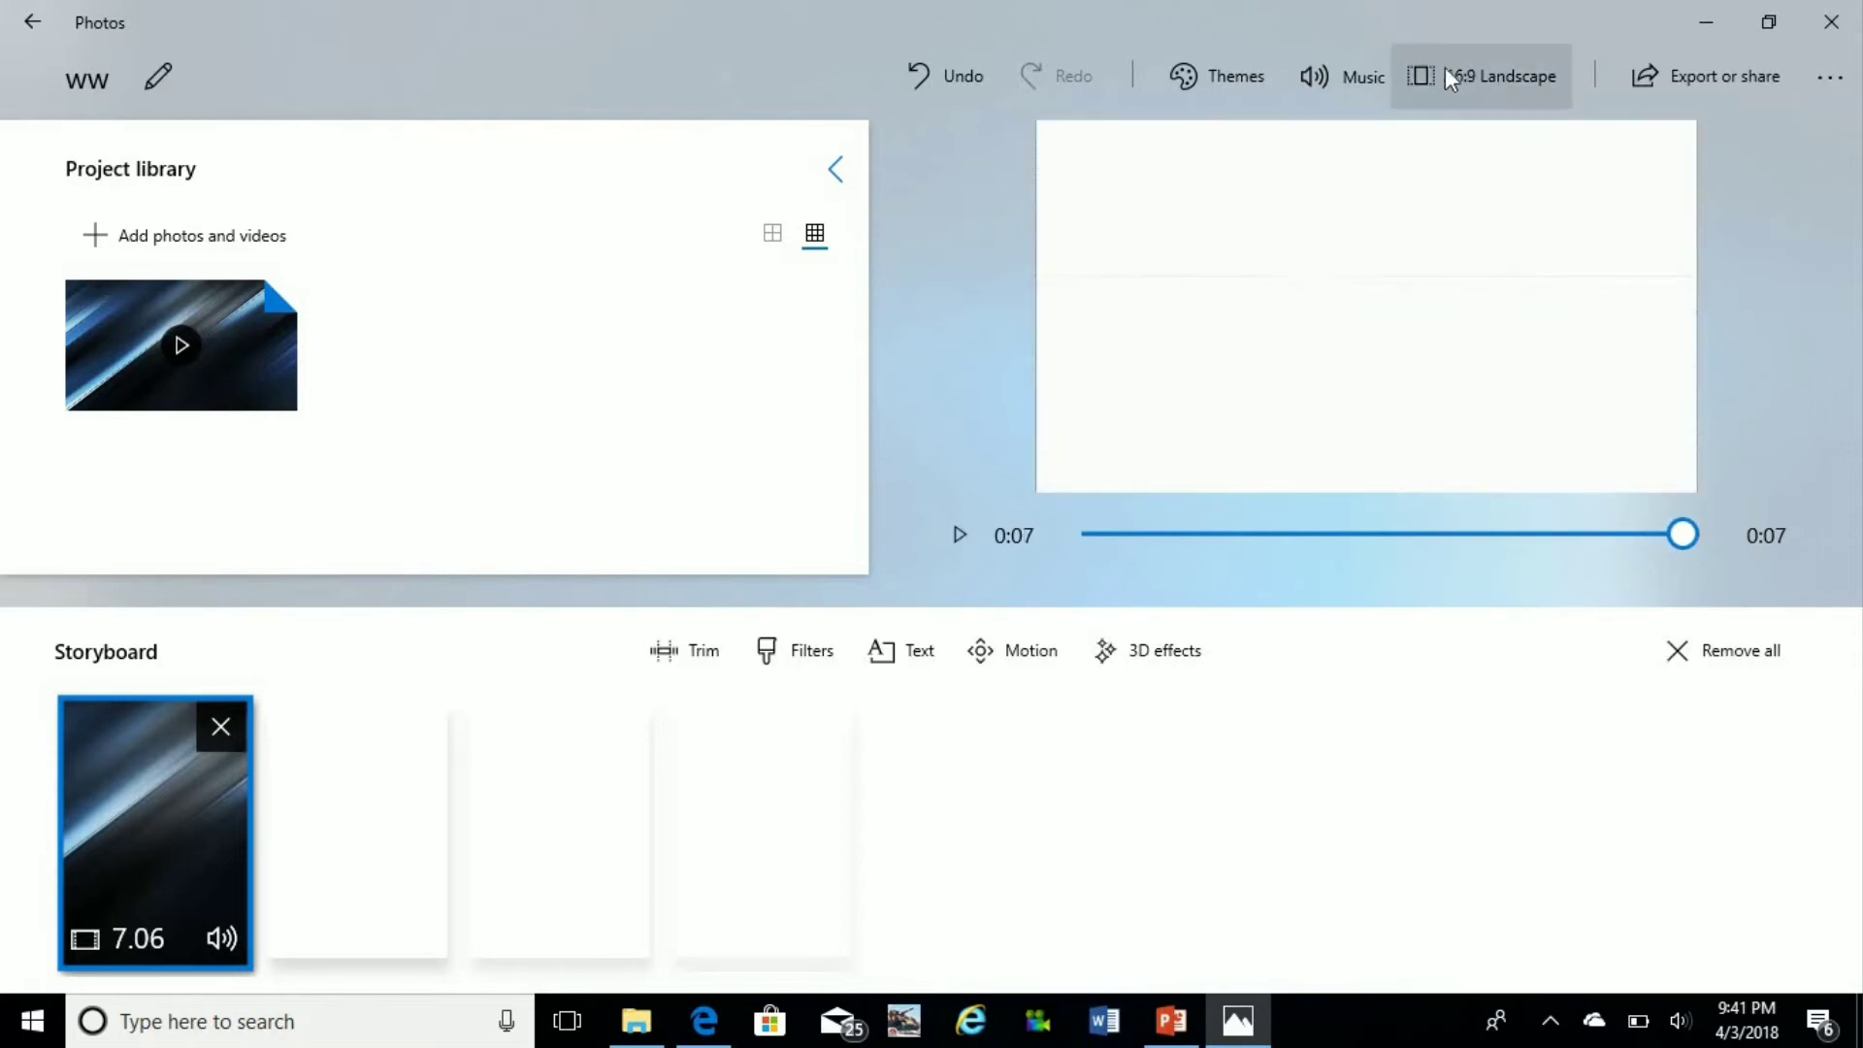
- Export the video at the small file size, play the exported copy, and close the export result
{"action": "left_click", "coordinate": [1656, 72]}
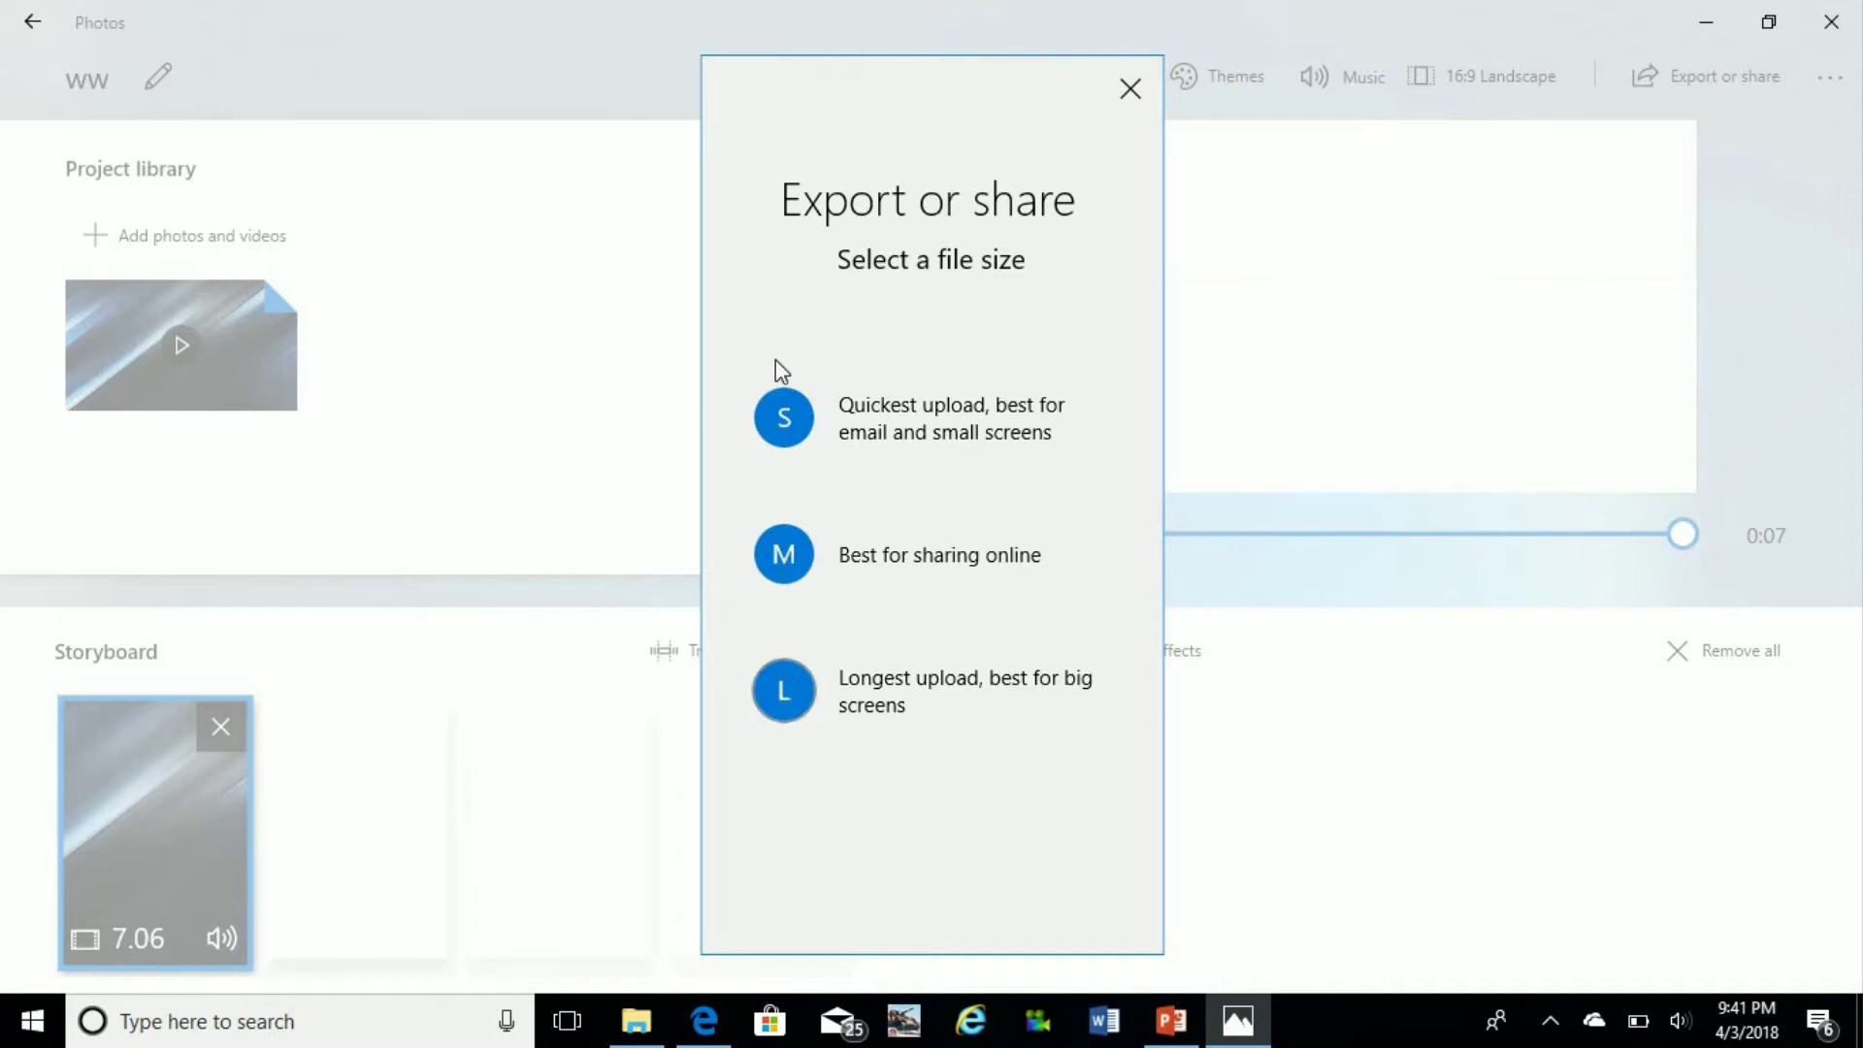
{"action": "left_click", "coordinate": [788, 415]}
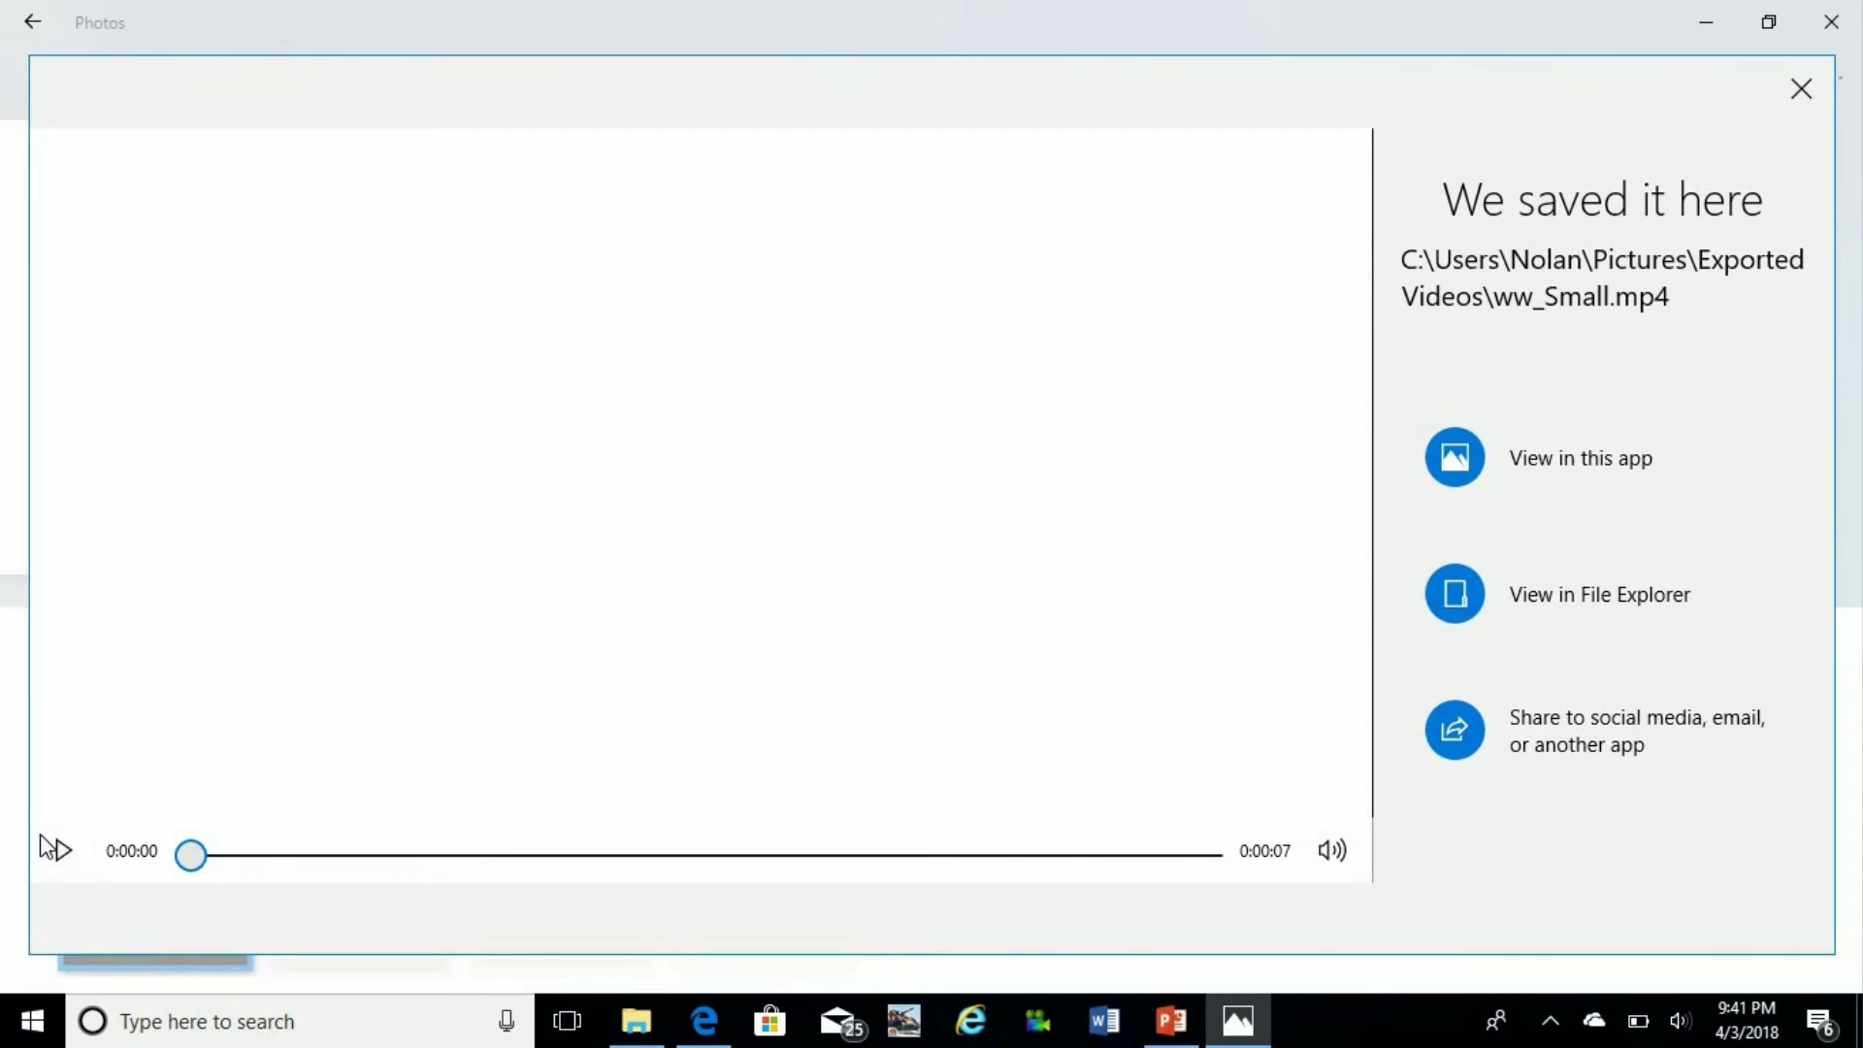
{"action": "left_click", "coordinate": [77, 863]}
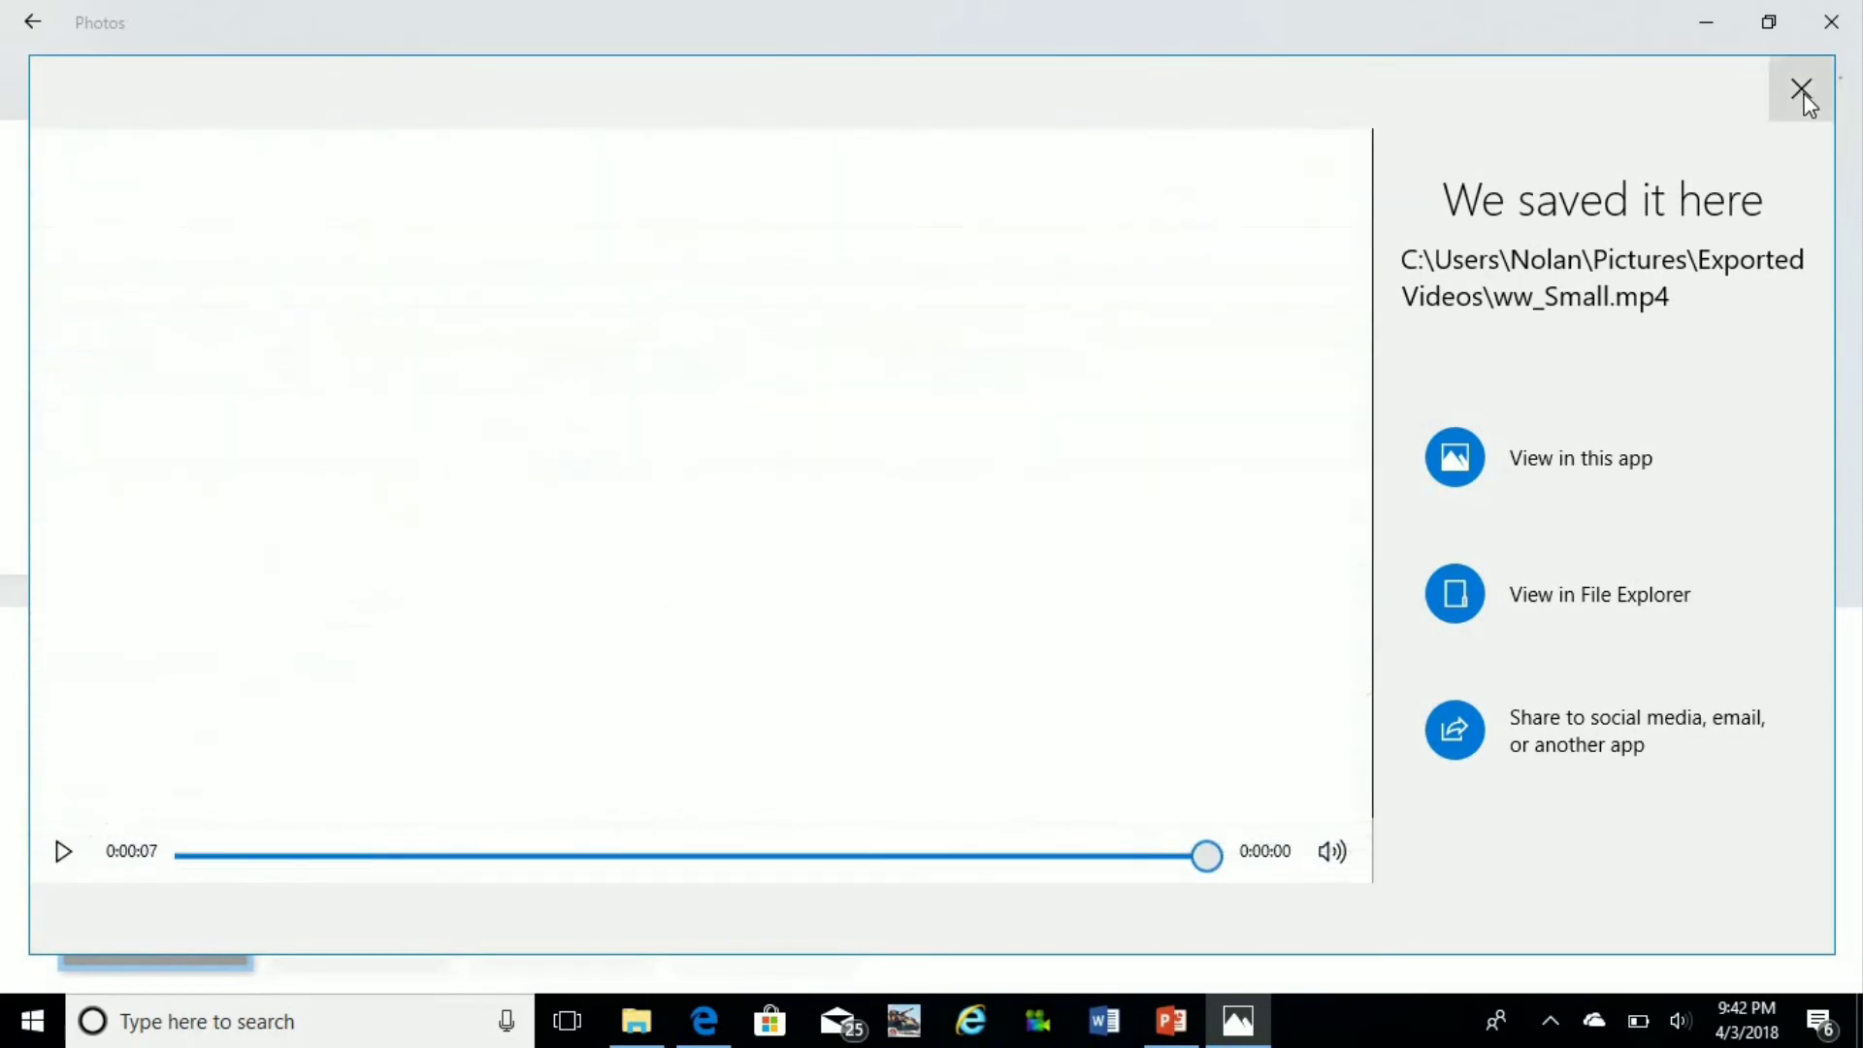
{"action": "left_click", "coordinate": [1800, 97]}
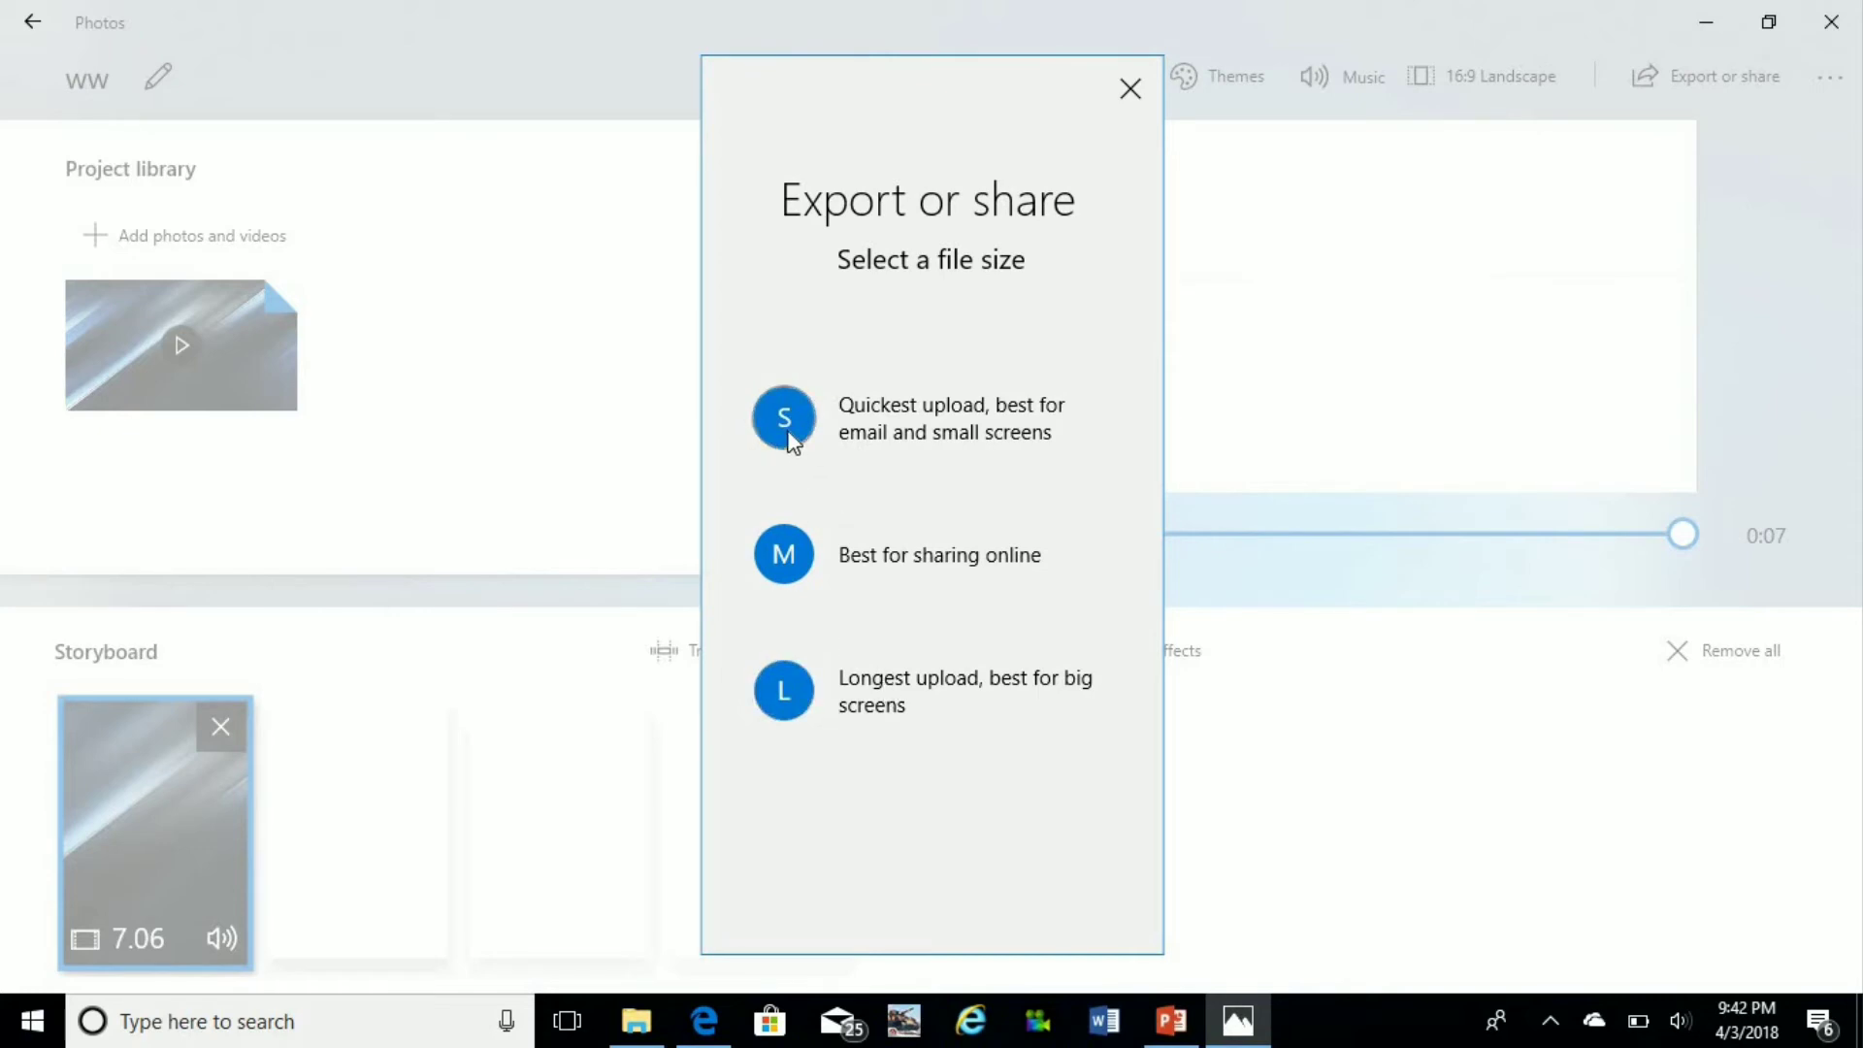
- Export the video a second time at the small file size and return to the Photos collection
{"action": "left_click", "coordinate": [790, 432]}
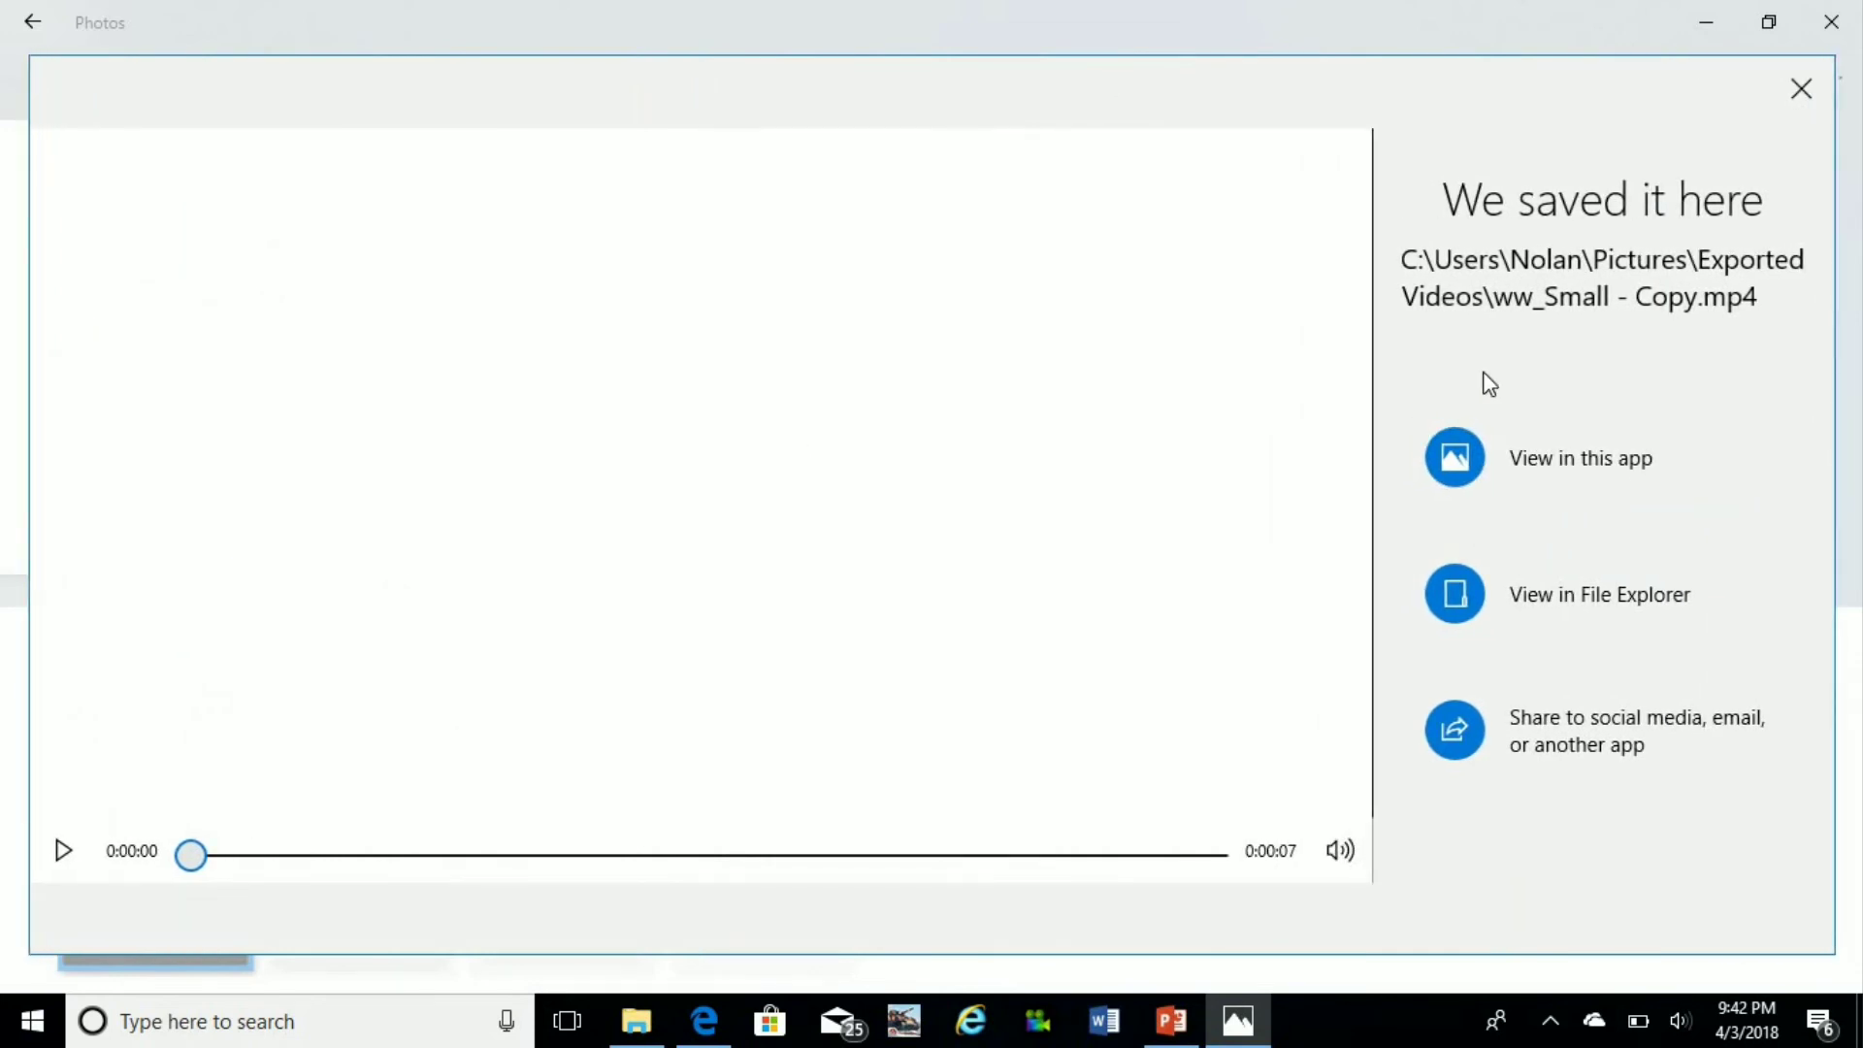
{"action": "left_click", "coordinate": [1461, 476]}
{"action": "left_click", "coordinate": [1562, 599]}
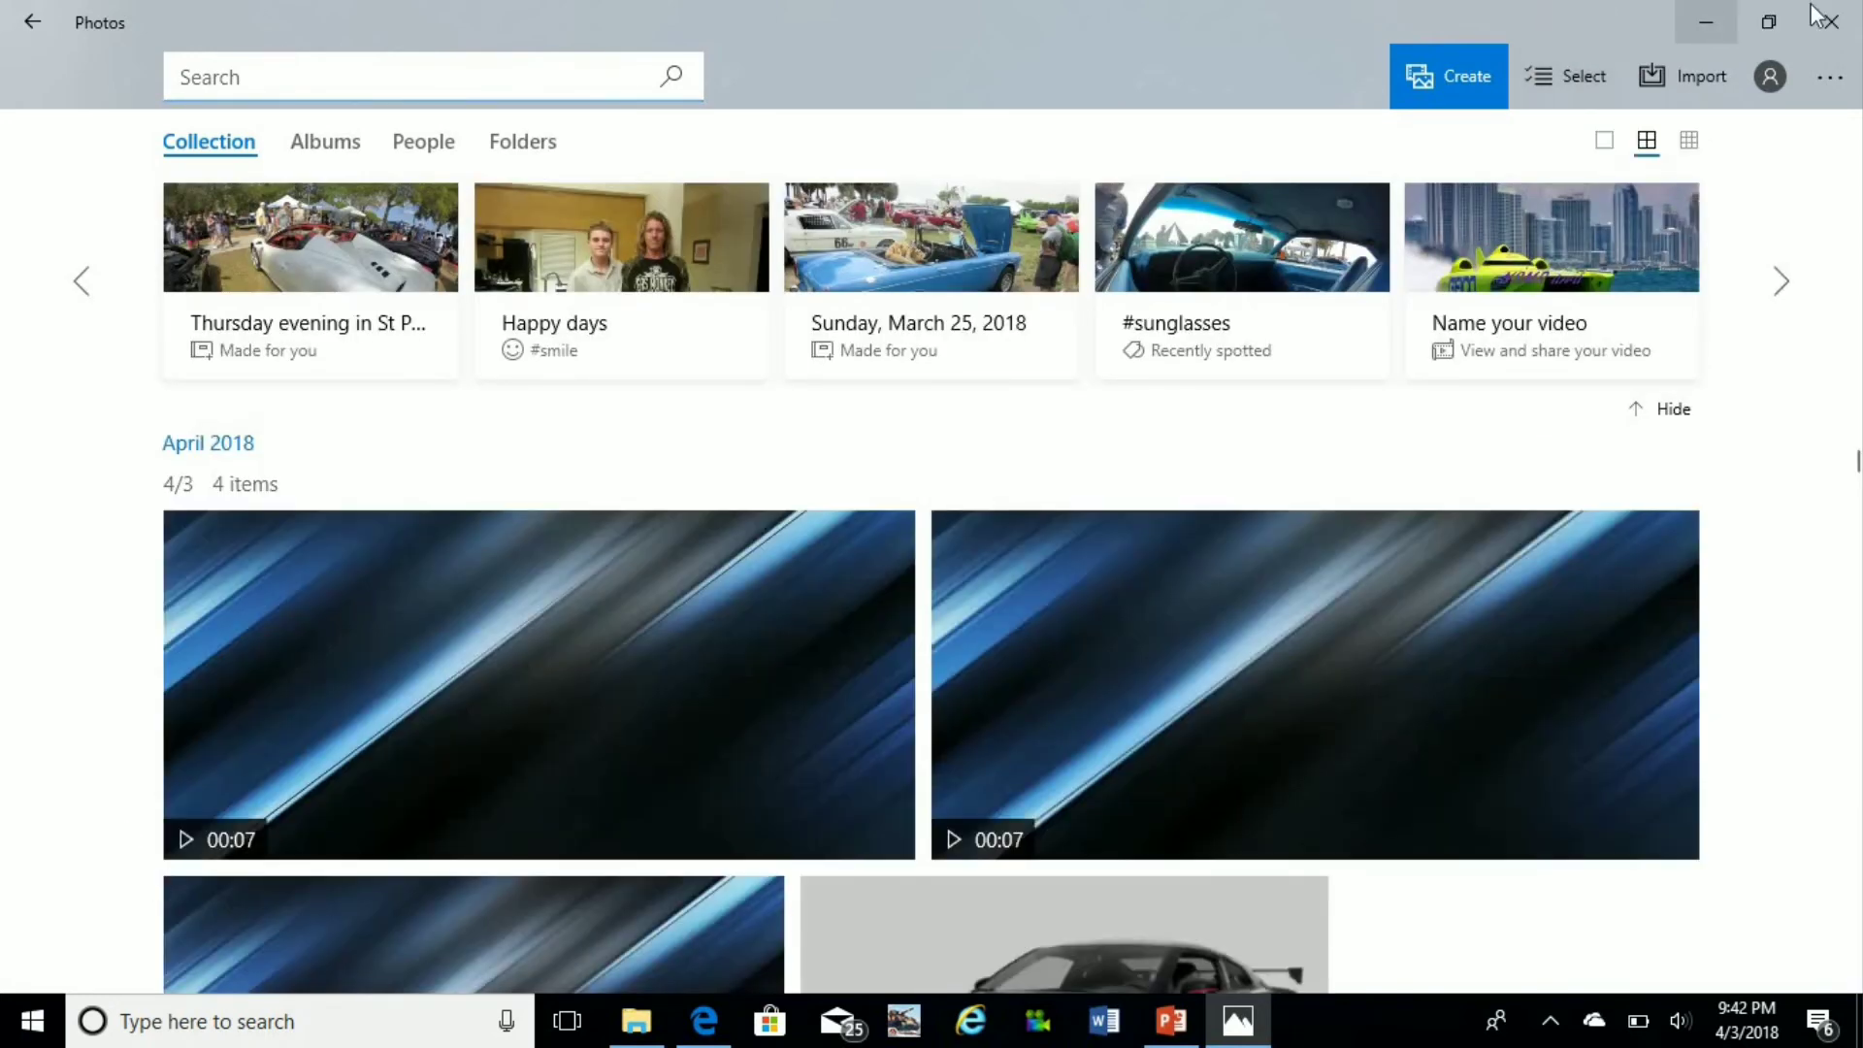
- Close Photos, PowerPoint and the Documents folder window, and switch to Microsoft Edge
{"action": "left_click", "coordinate": [1855, 13]}
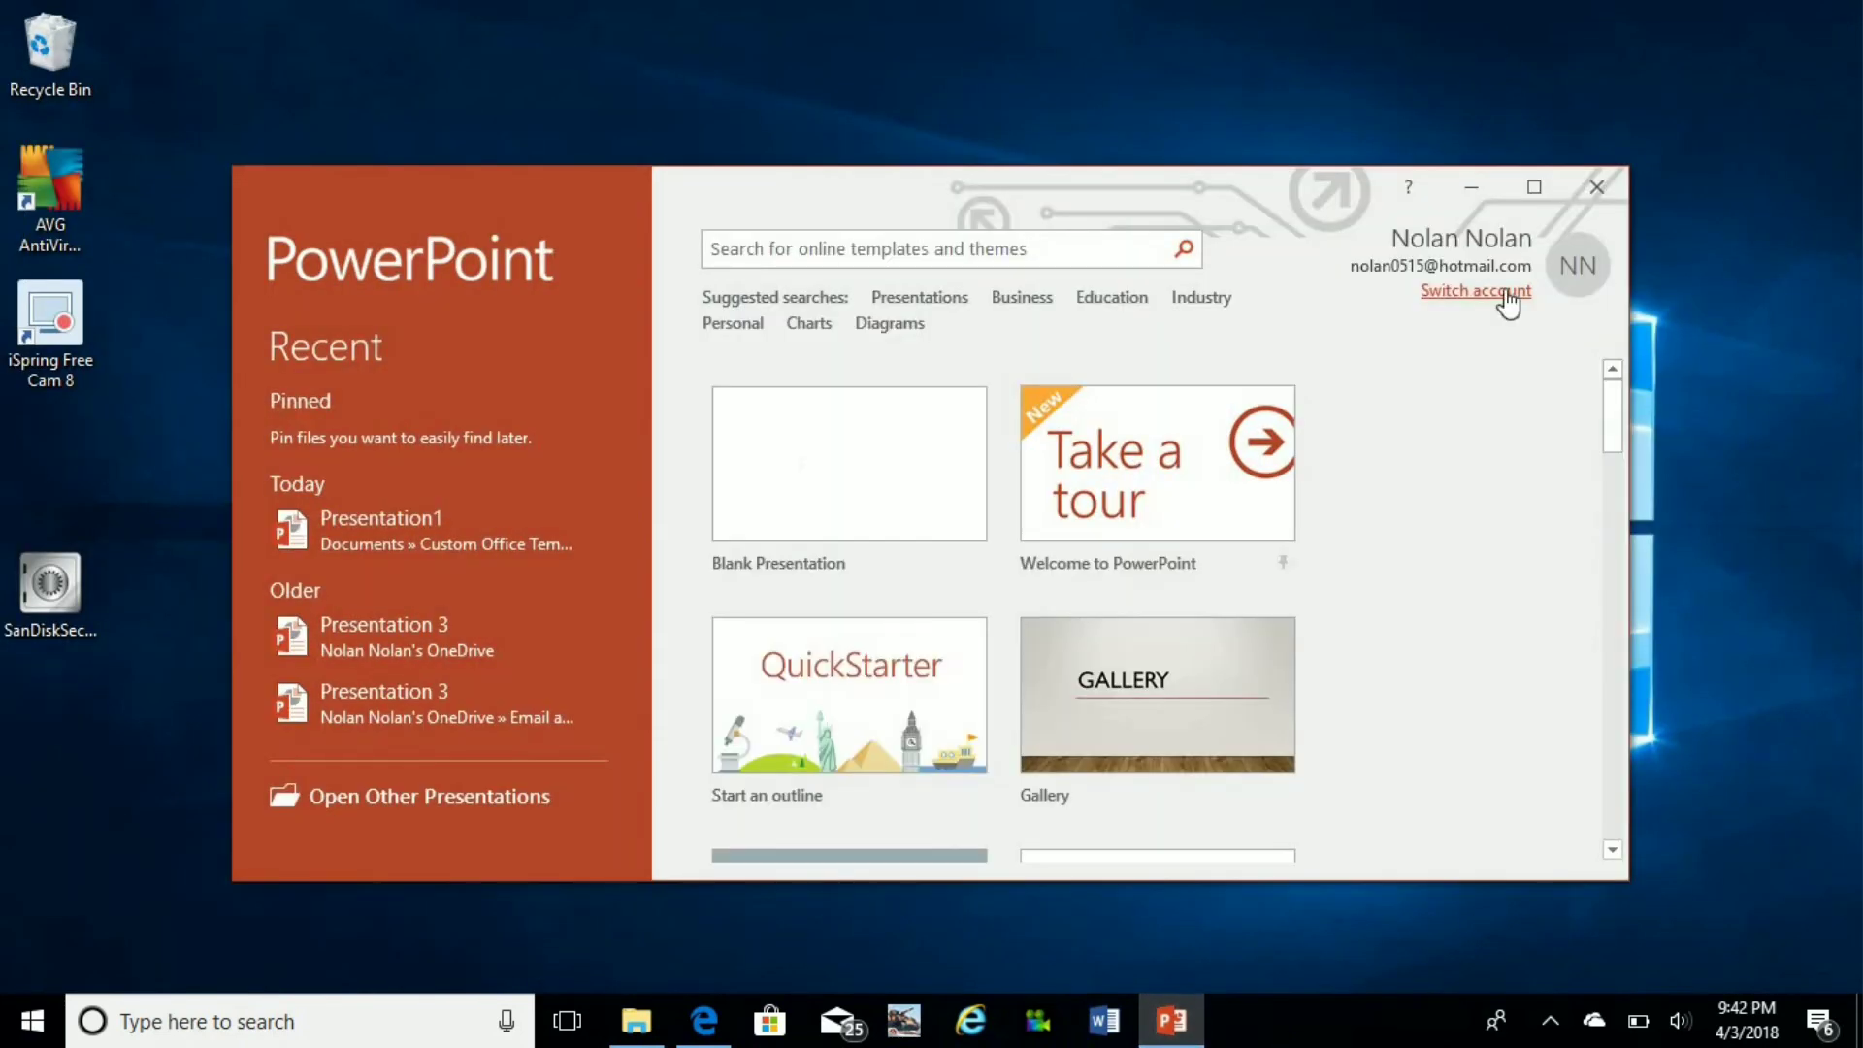
{"action": "key", "text": "alt+F4"}
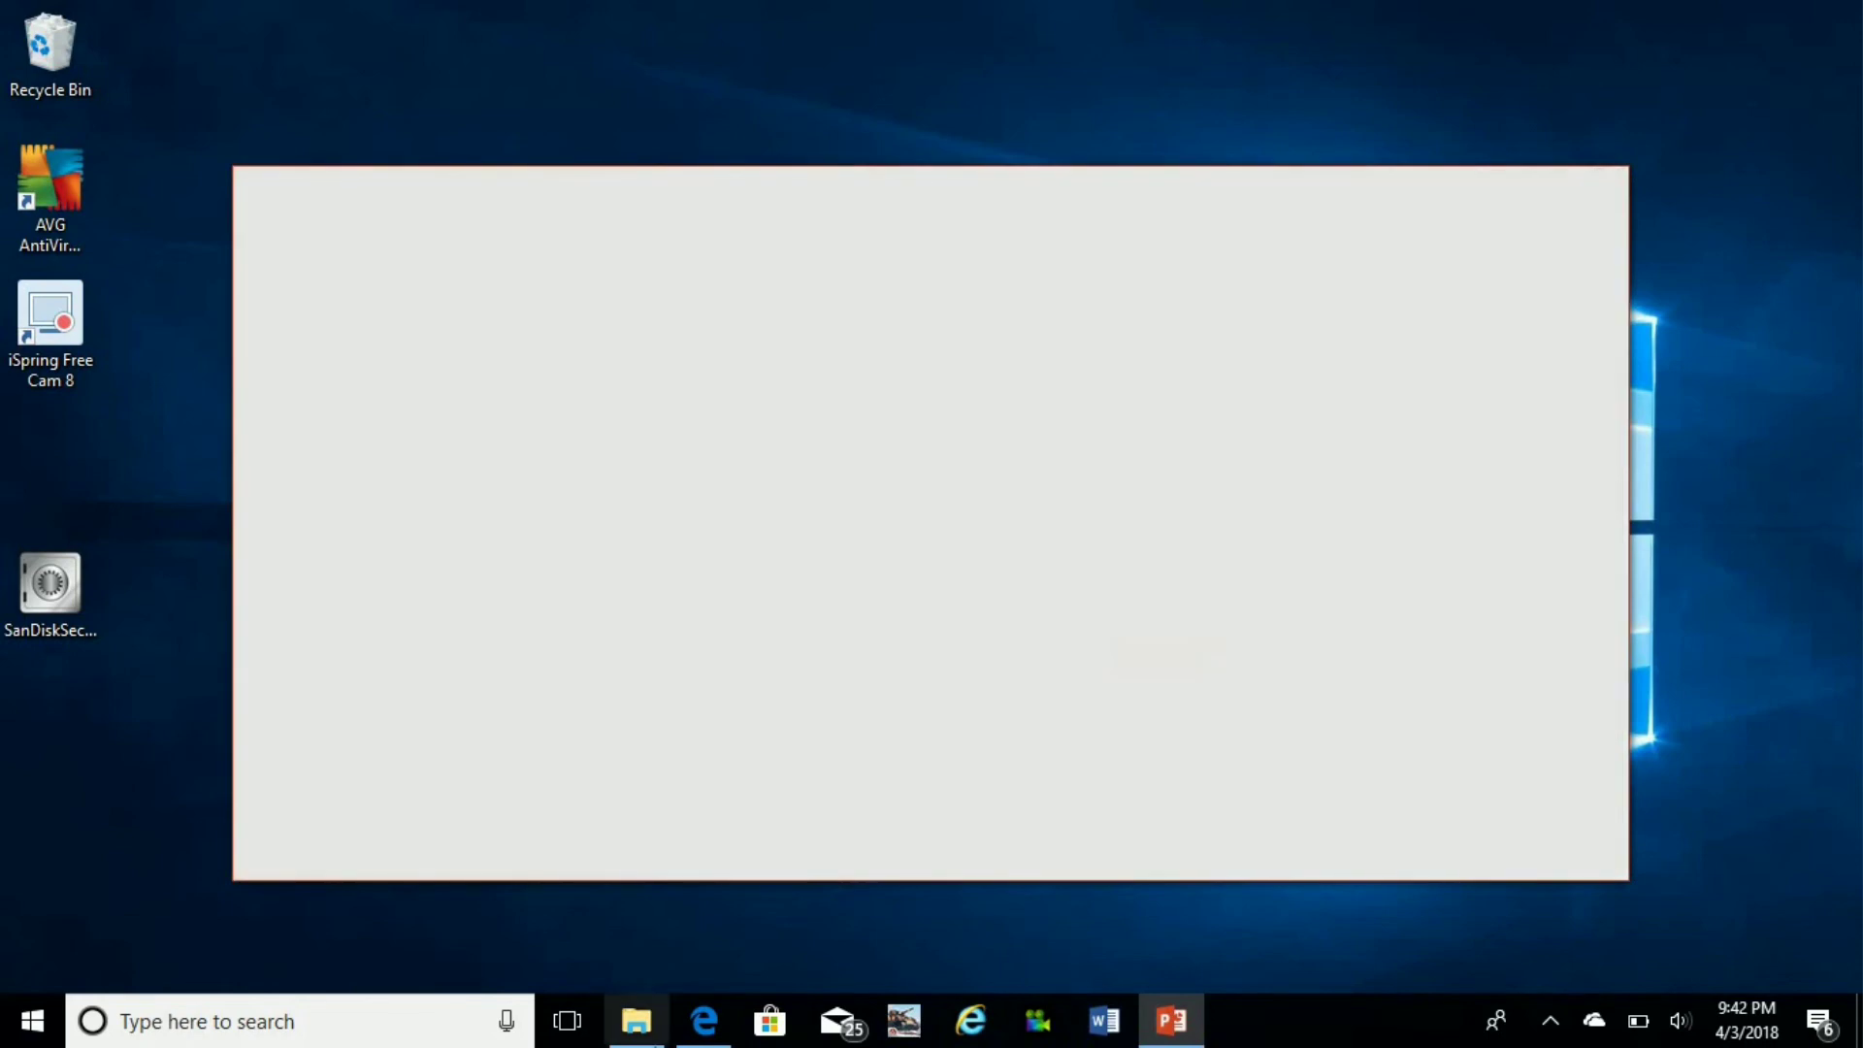
{"action": "left_click", "coordinate": [656, 1025]}
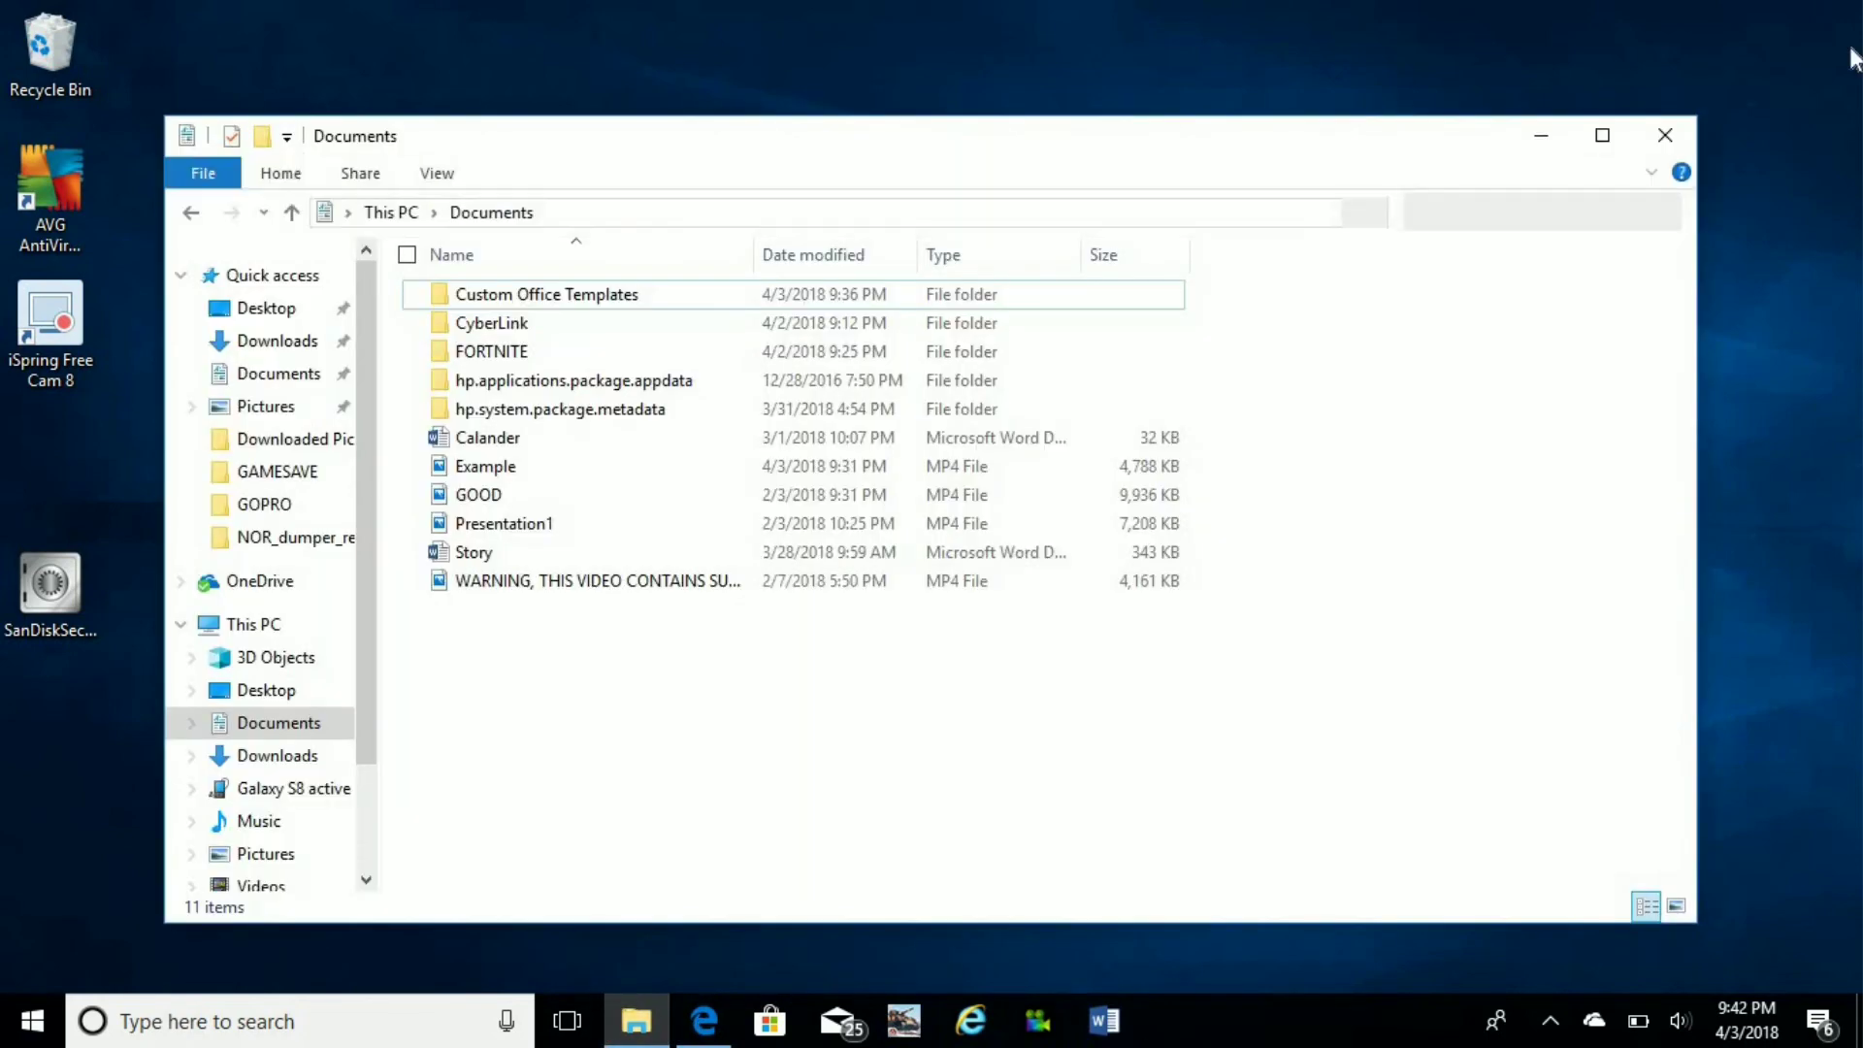
{"action": "left_click", "coordinate": [1666, 135]}
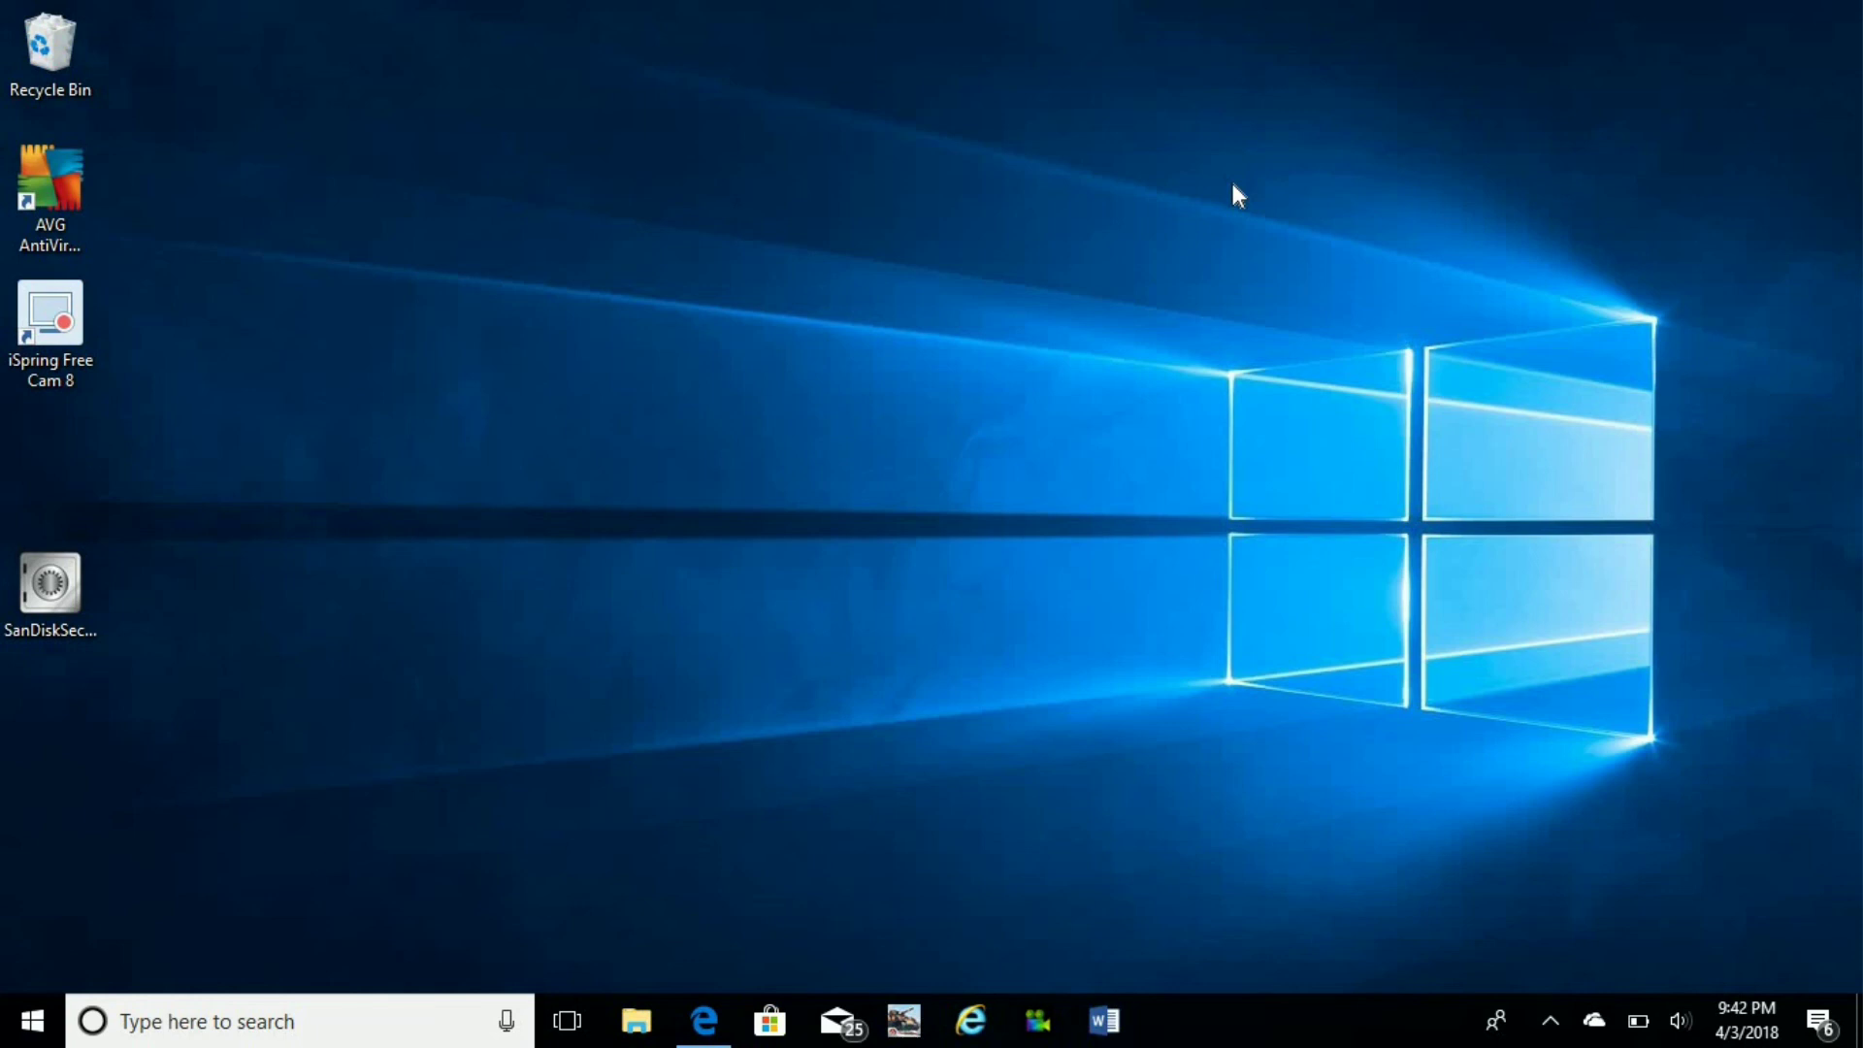
{"action": "left_click", "coordinate": [723, 1027]}
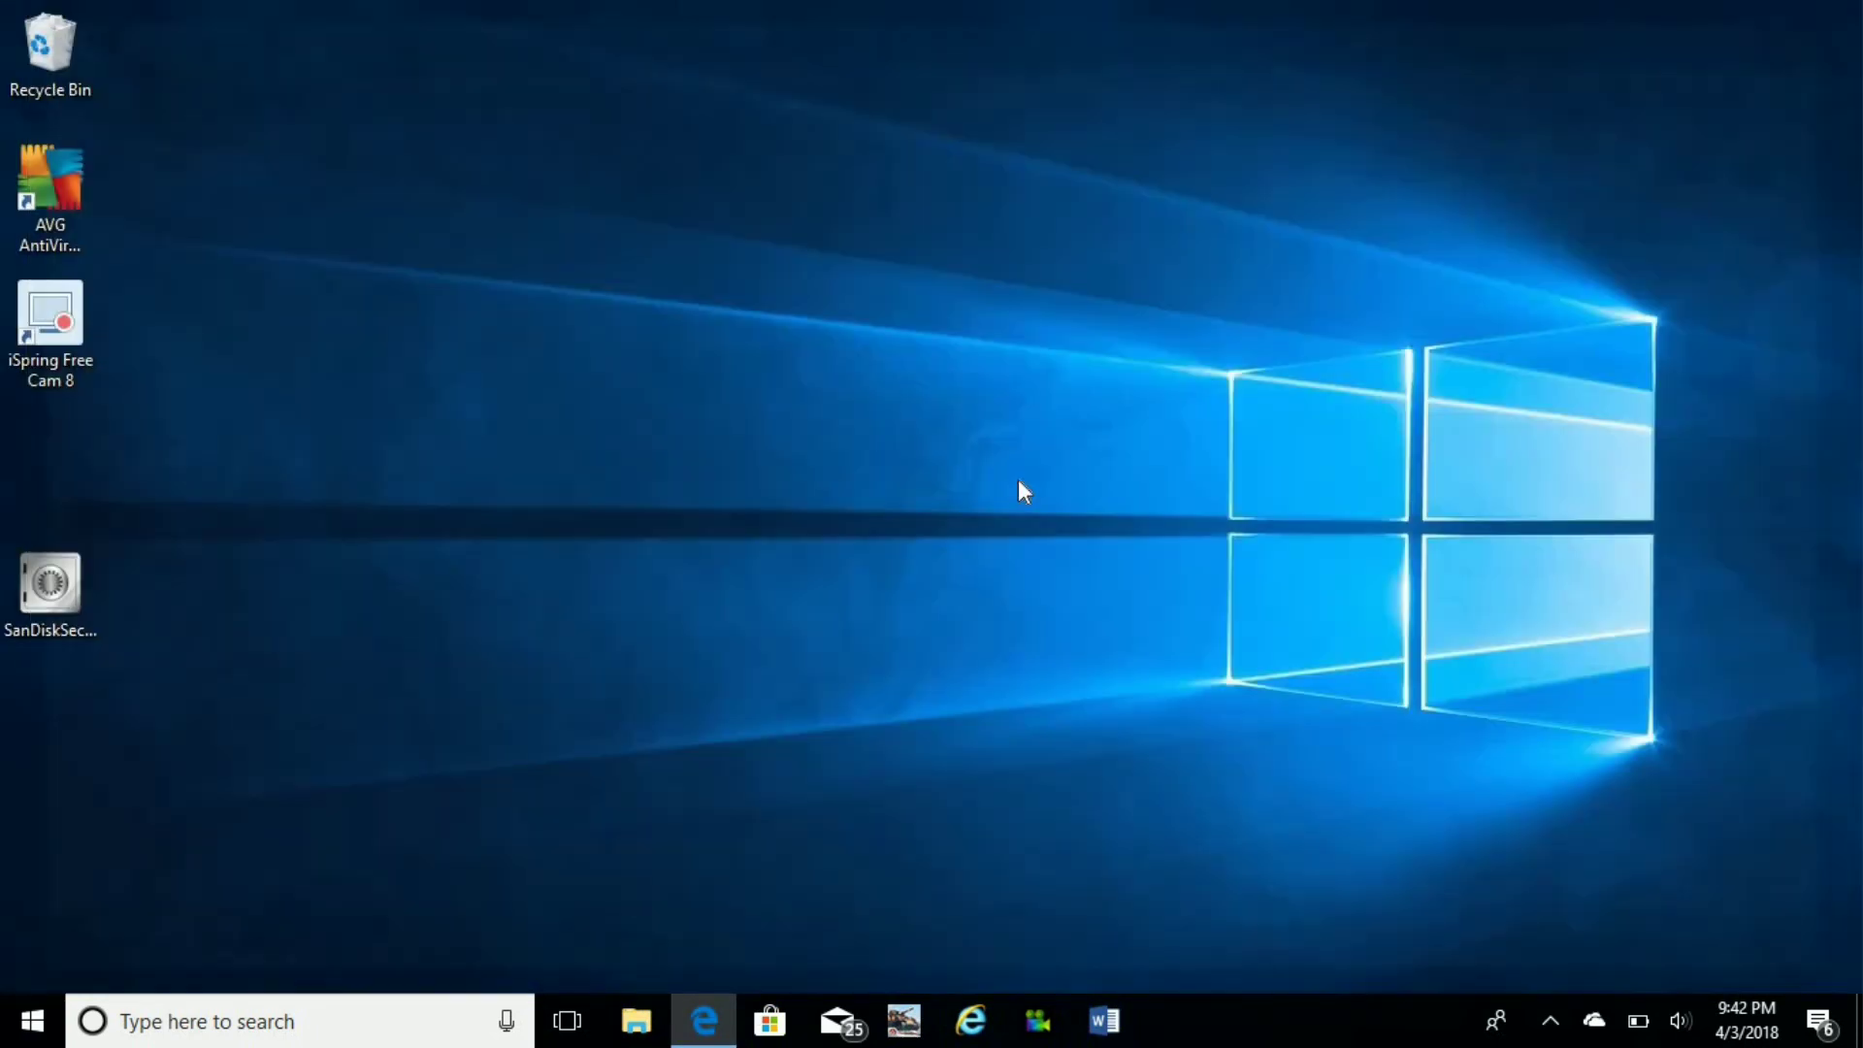